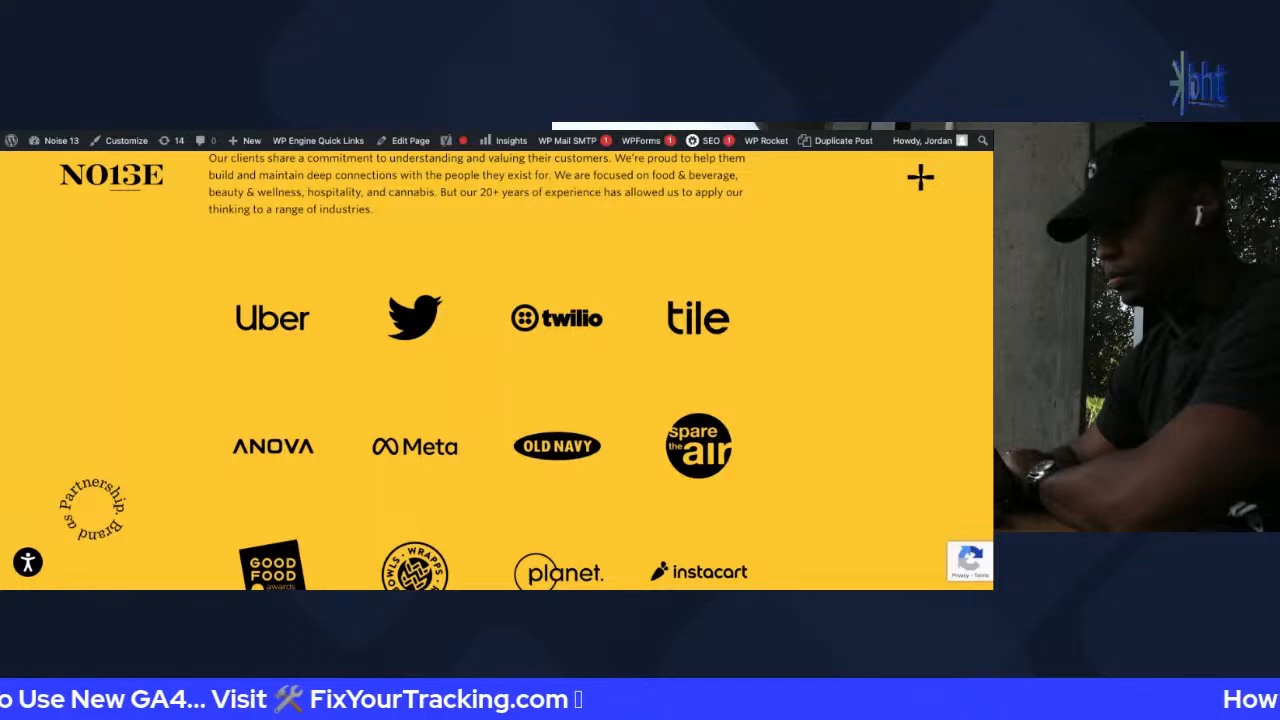
Check GA4 DebugView and the Clients by Industry page, then return to GA4 Home
key(ctrl+Tab)
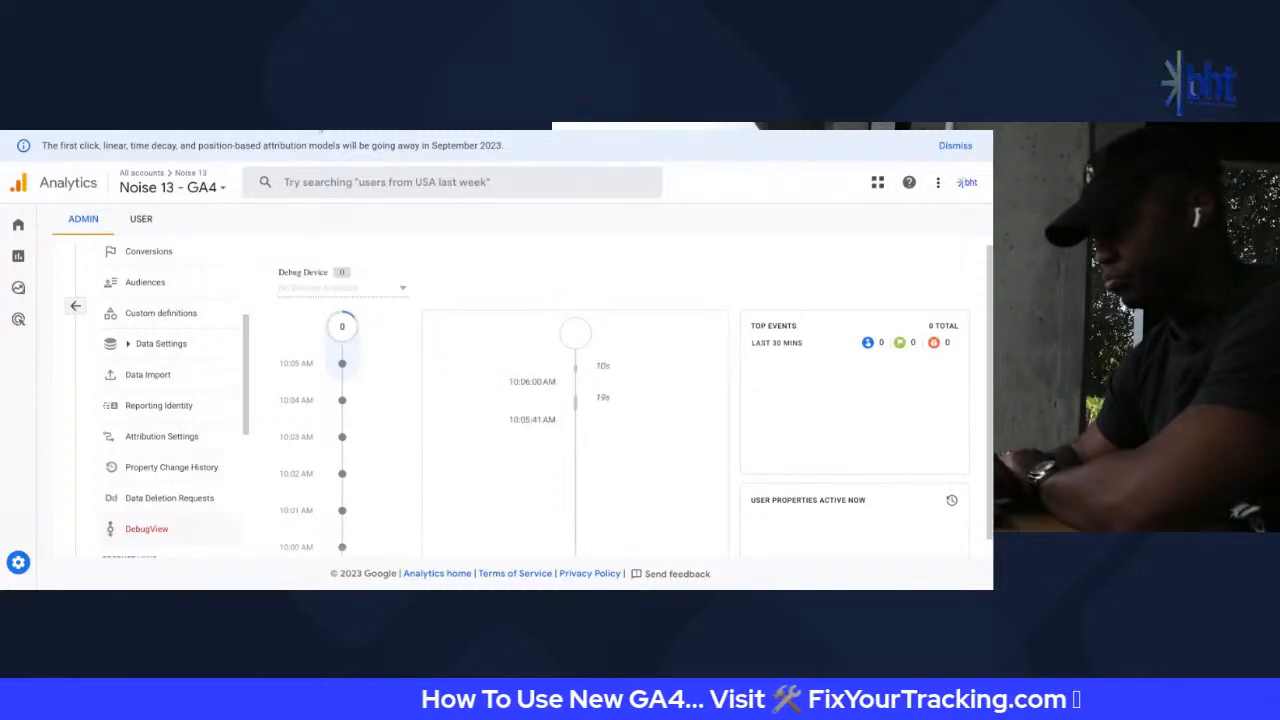
key(ctrl+Tab)
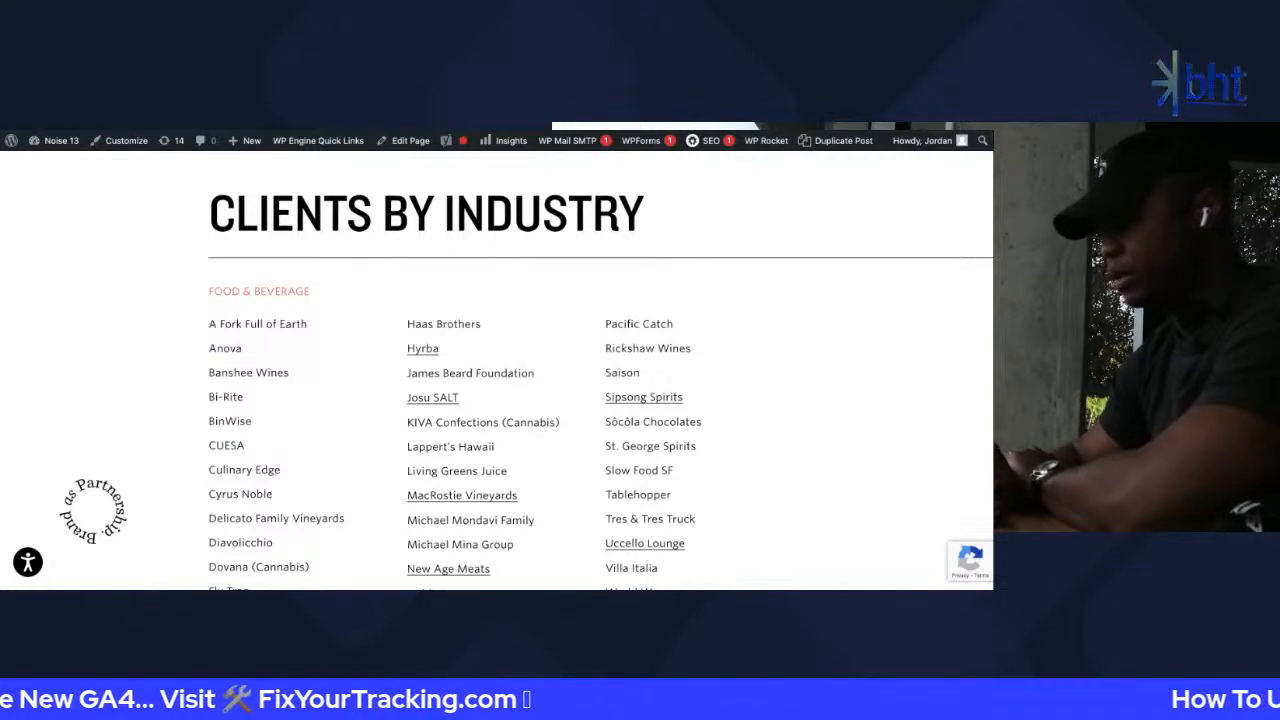
click(265, 122)
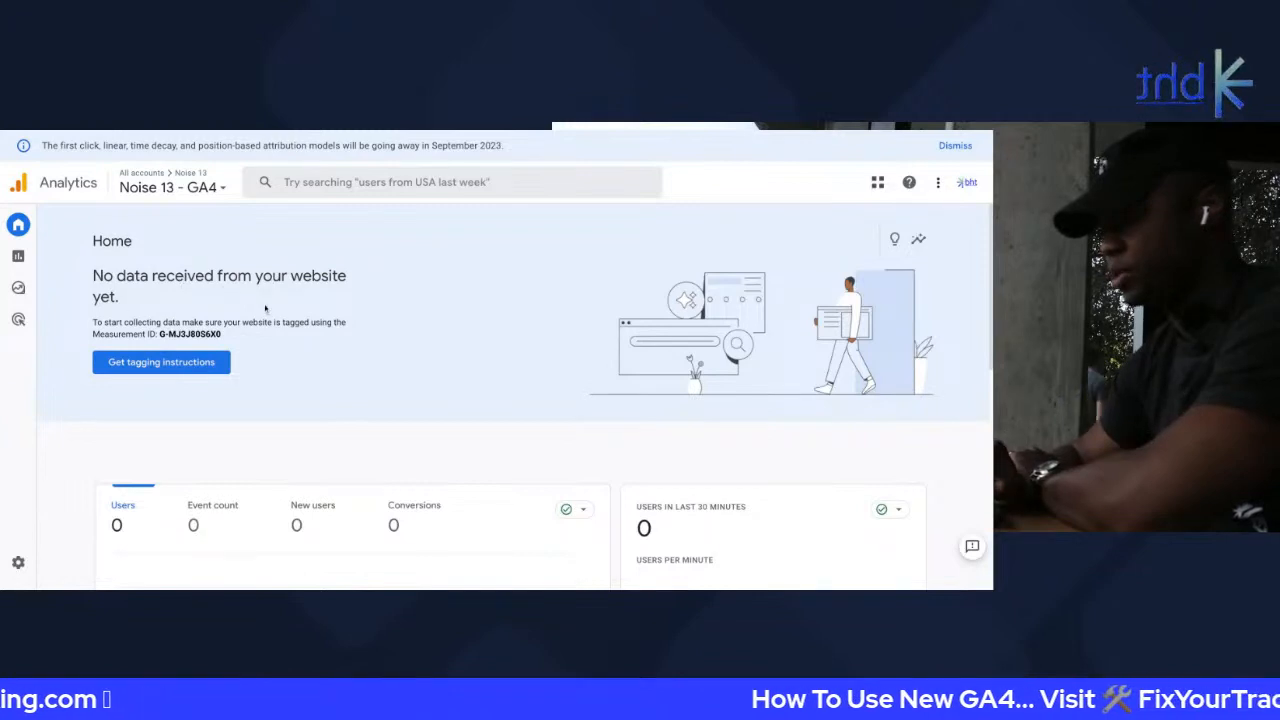
Review the Noise 13 web stream under Admin > Data Streams, then return to the website
scroll(223, 345, down, 2)
scroll(223, 345, down, 4)
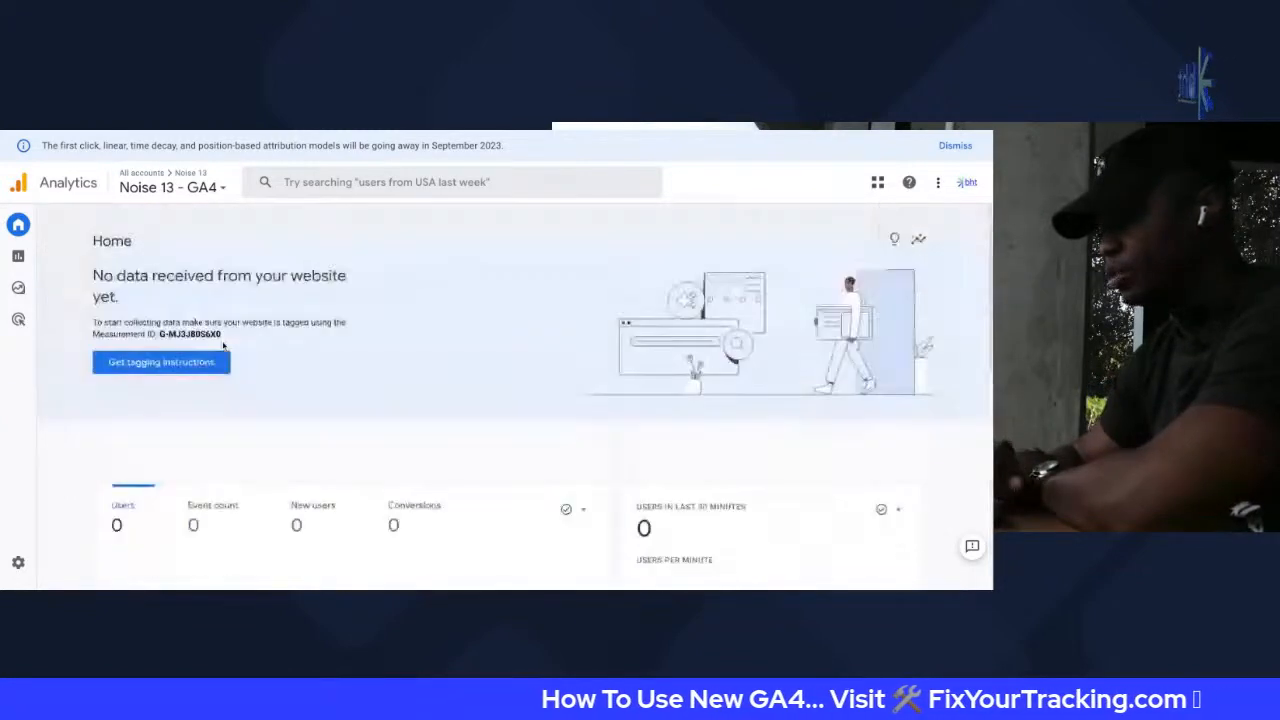
scroll(564, 271, up, 6)
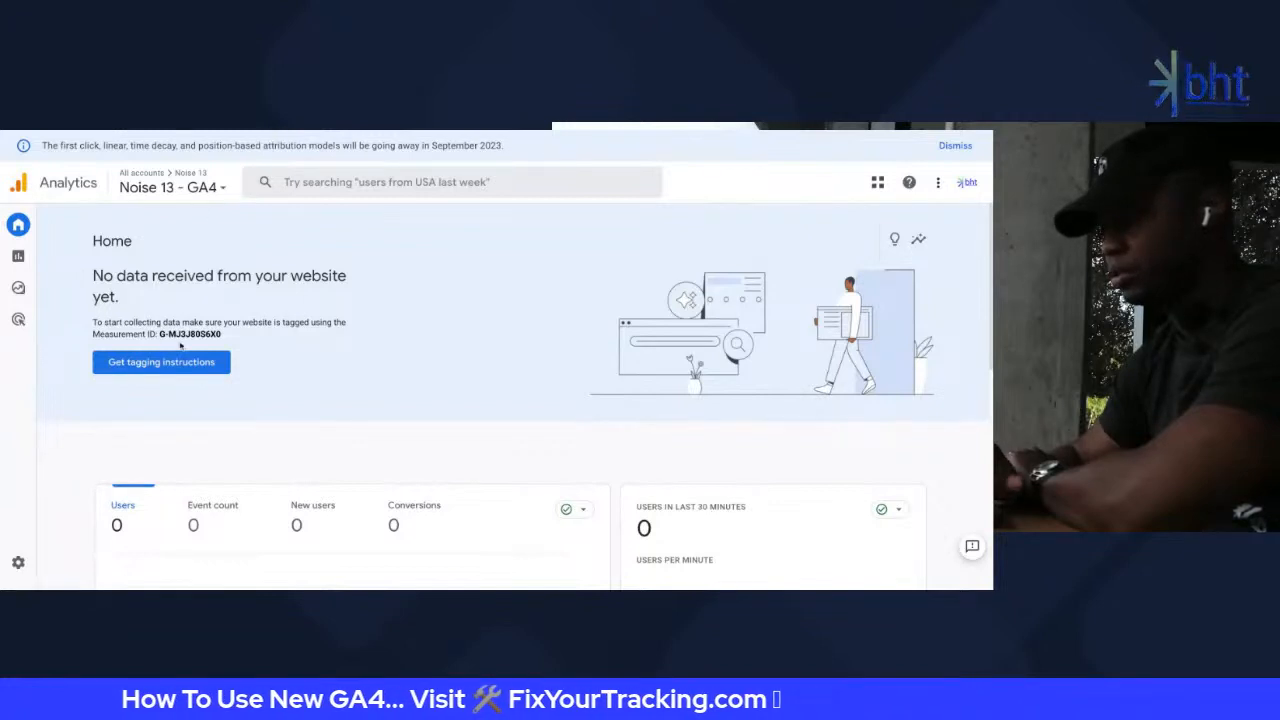
scroll(180, 345, down, 4)
mouse_move(14, 563)
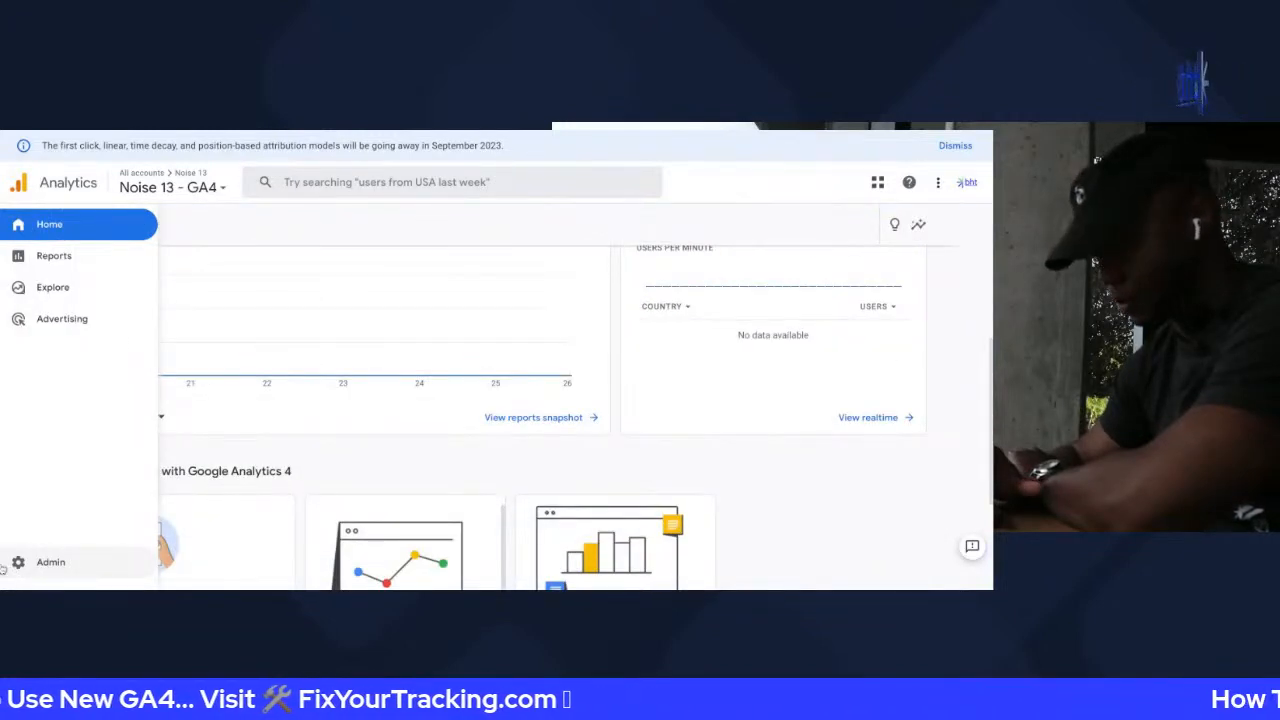
click(17, 561)
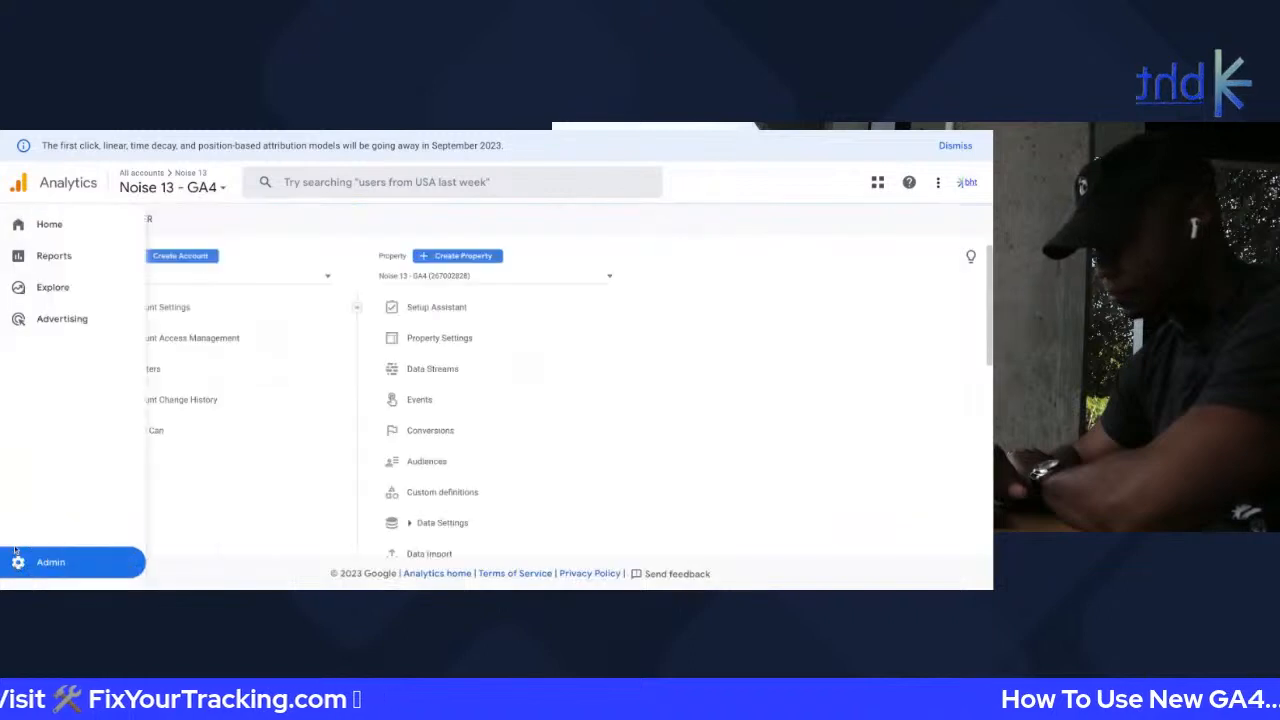
click(457, 369)
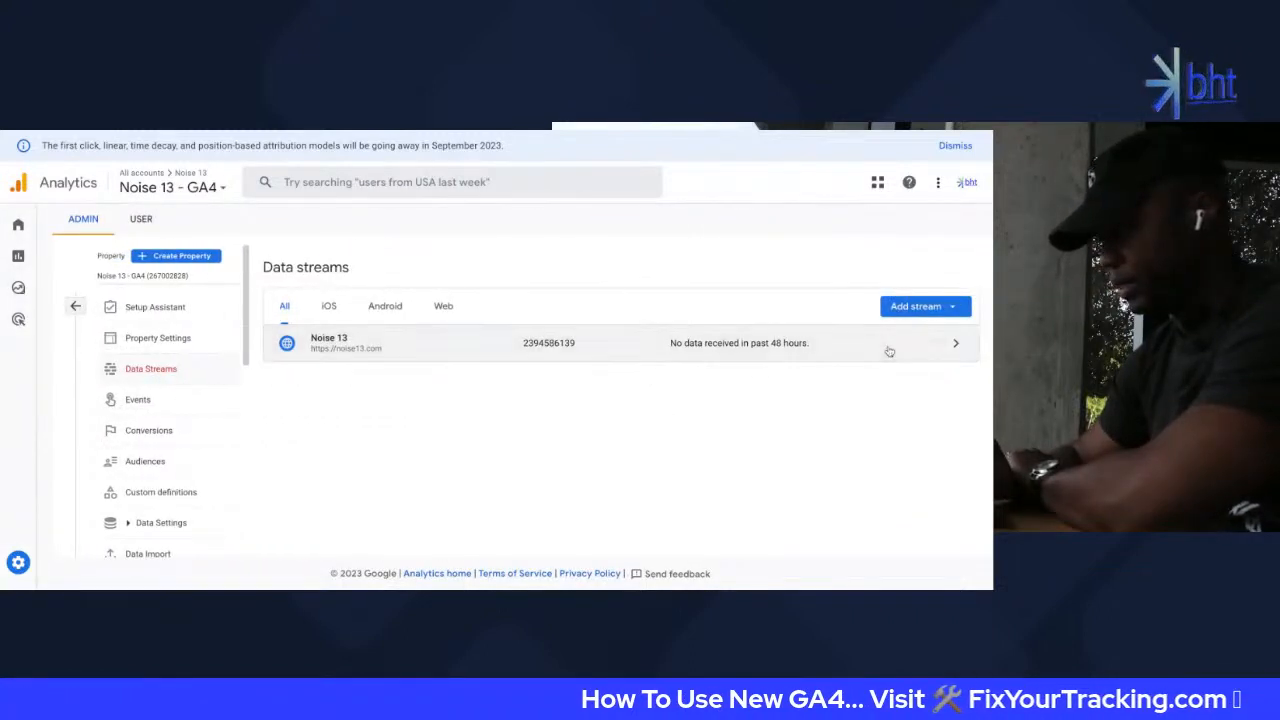
click(889, 351)
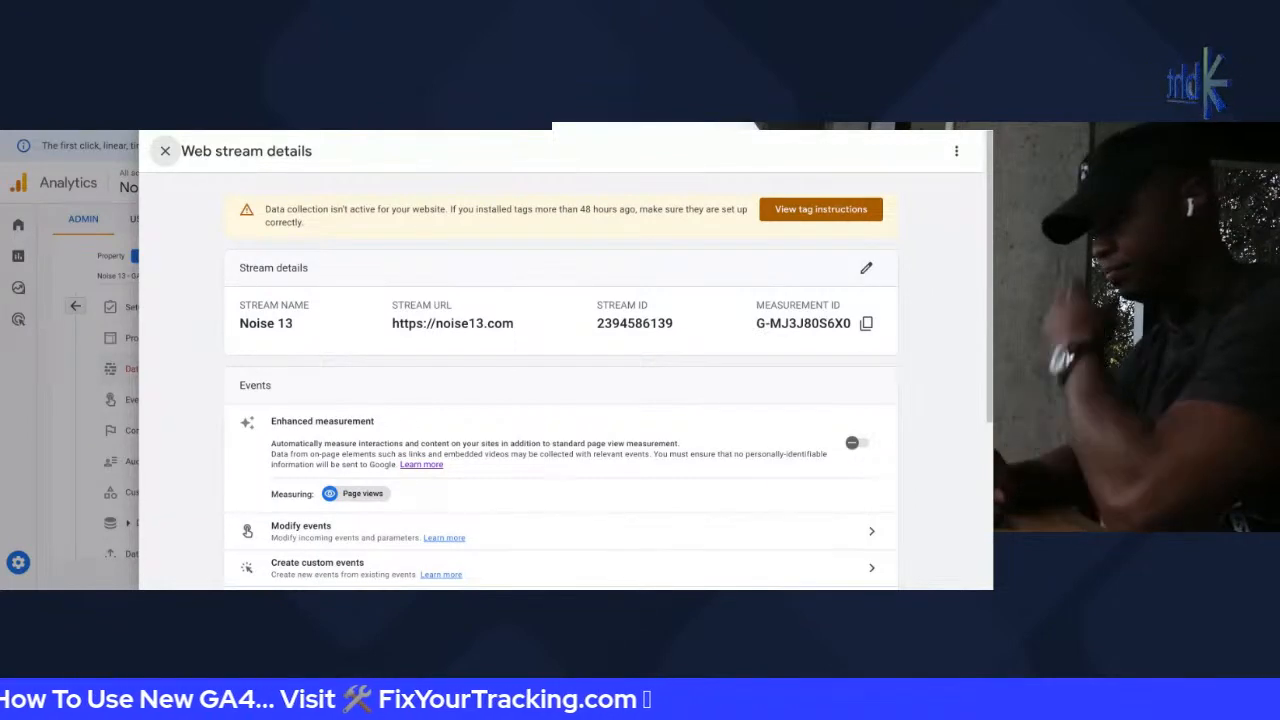
key(ctrl+Tab)
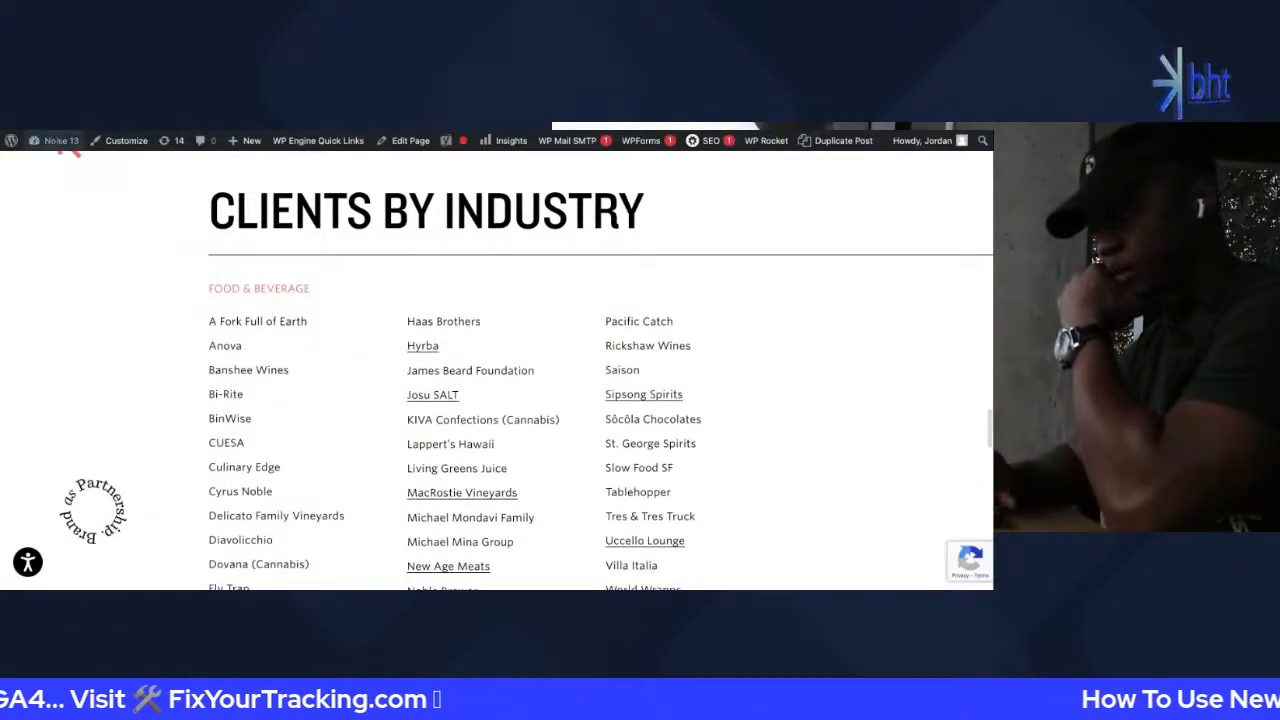
Go to the WordPress Dashboard from the Noise 13 admin-bar menu
mouse_move(55, 140)
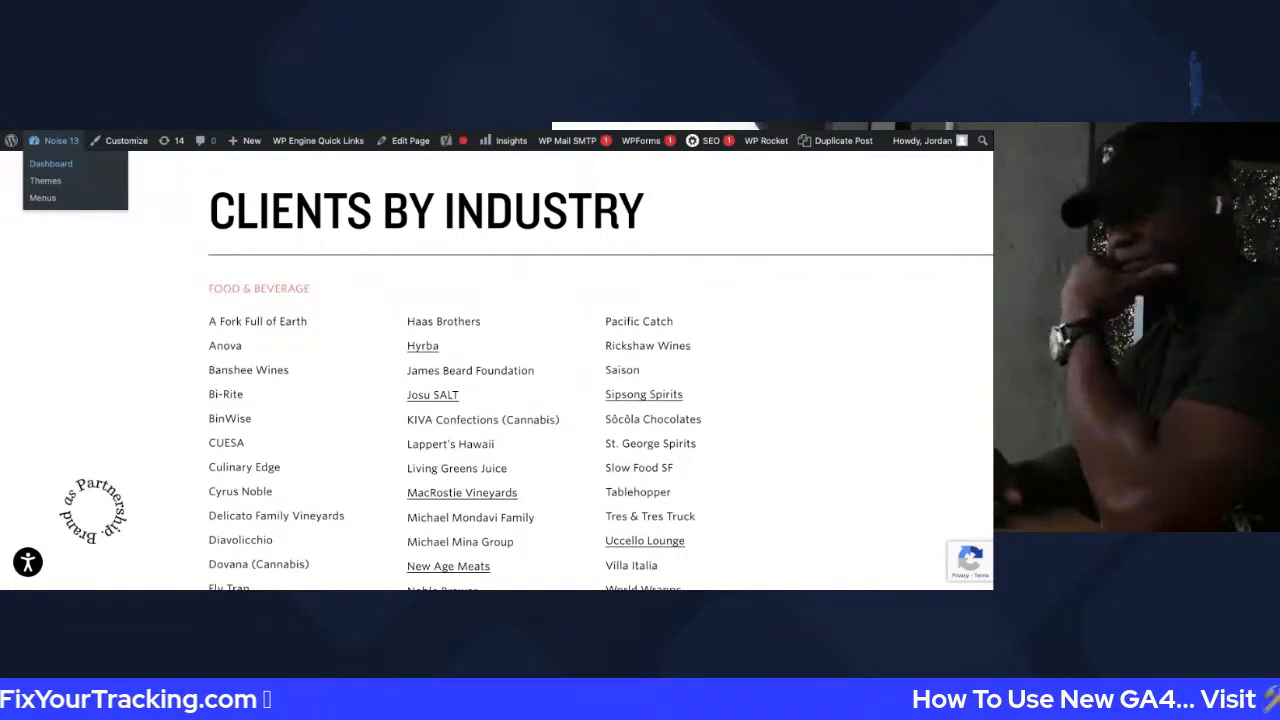
click(50, 163)
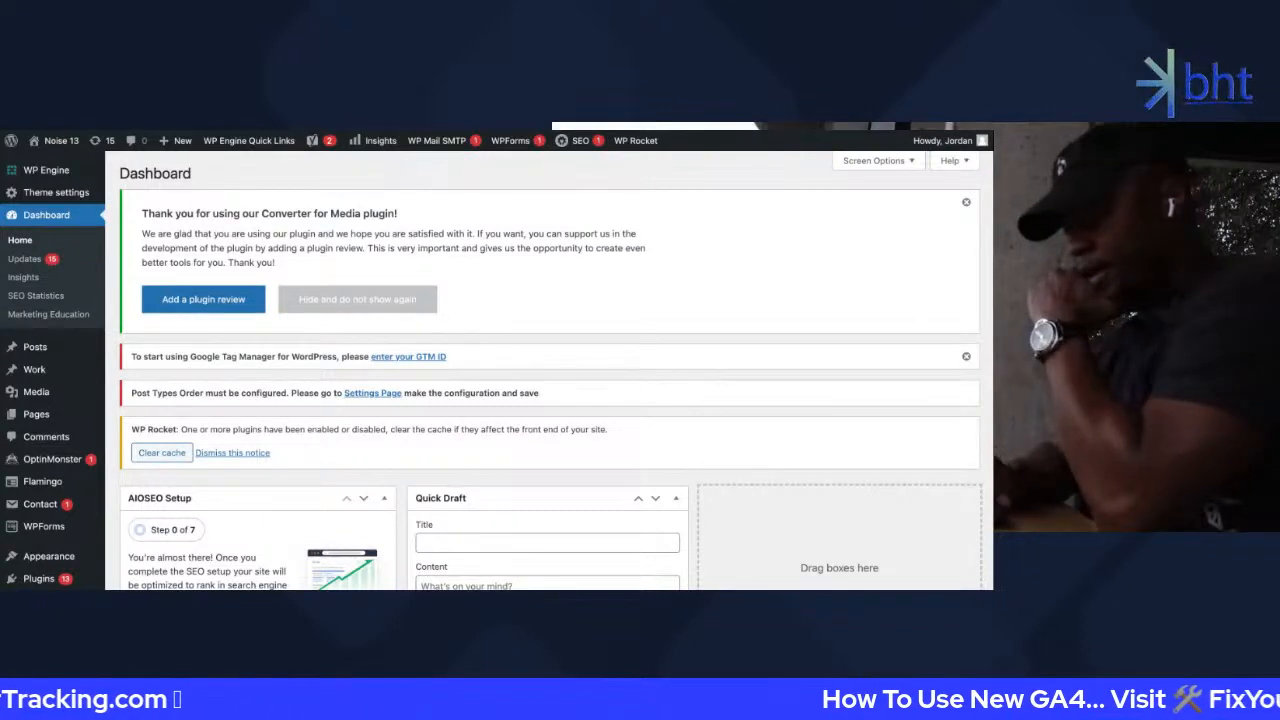
Open Insights > Settings in the WordPress admin sidebar
scroll(77, 447, down, 3)
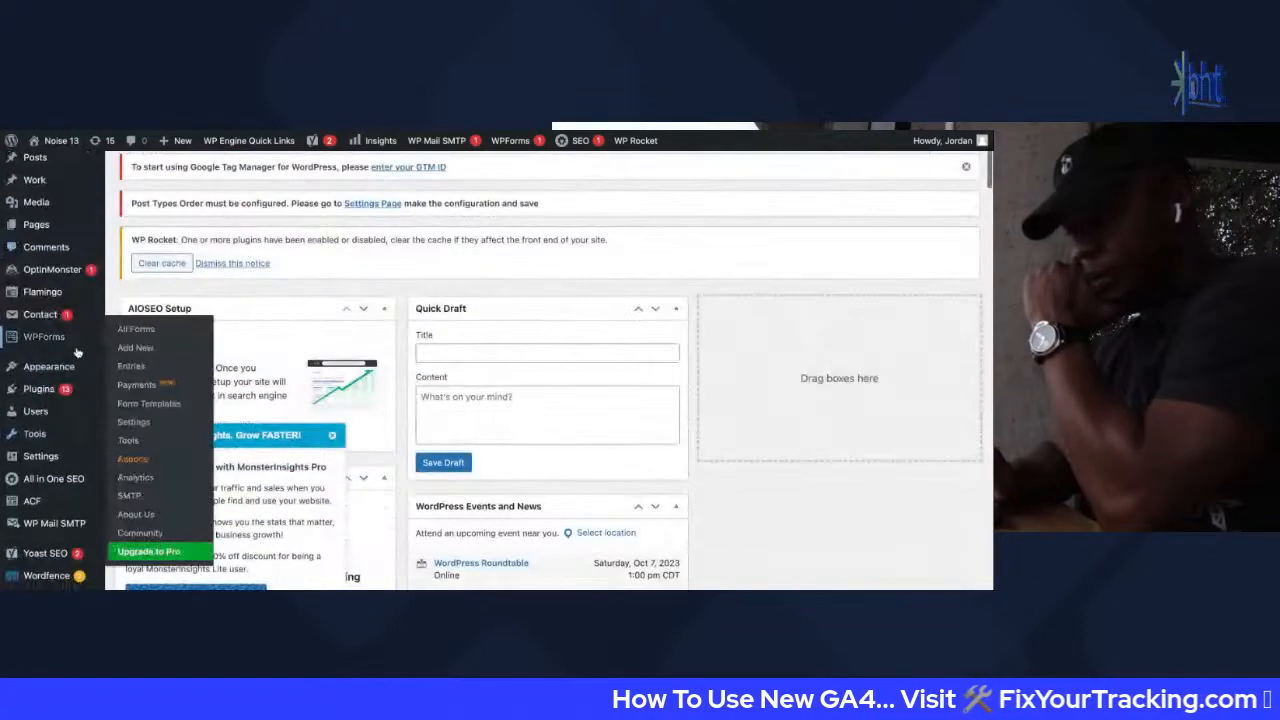
scroll(70, 450, down, 2)
mouse_move(62, 516)
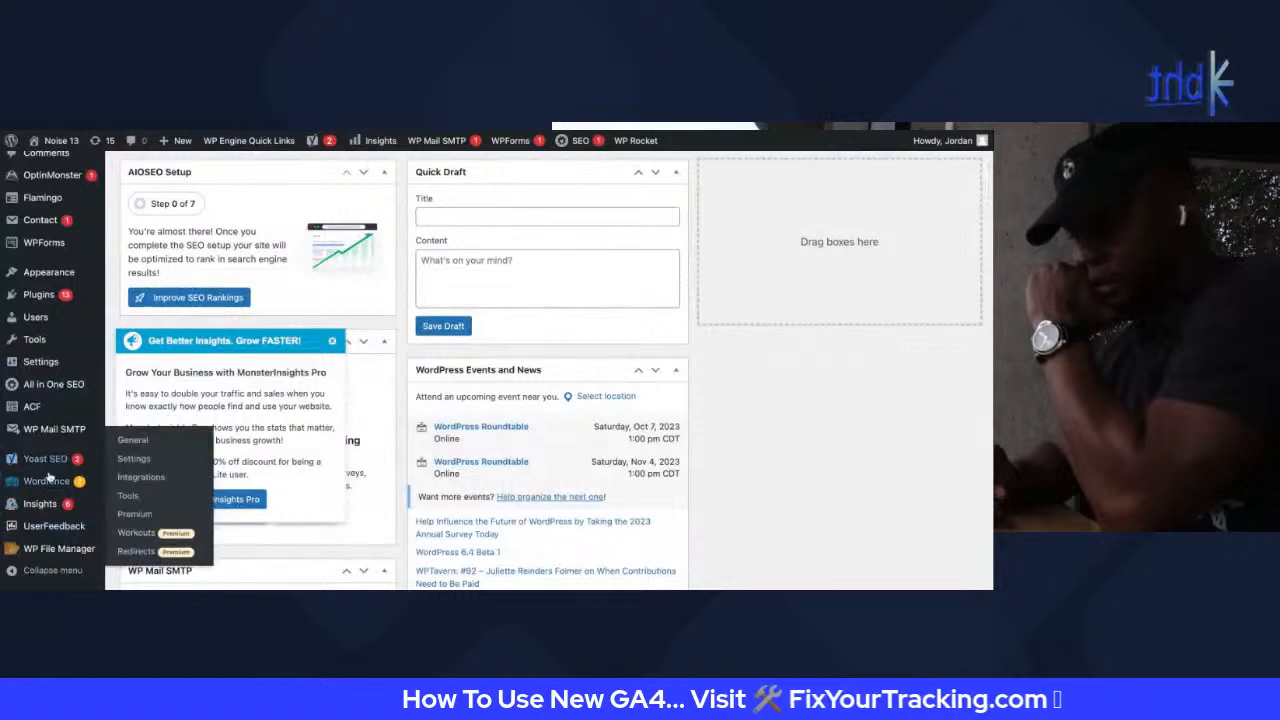
mouse_move(44, 484)
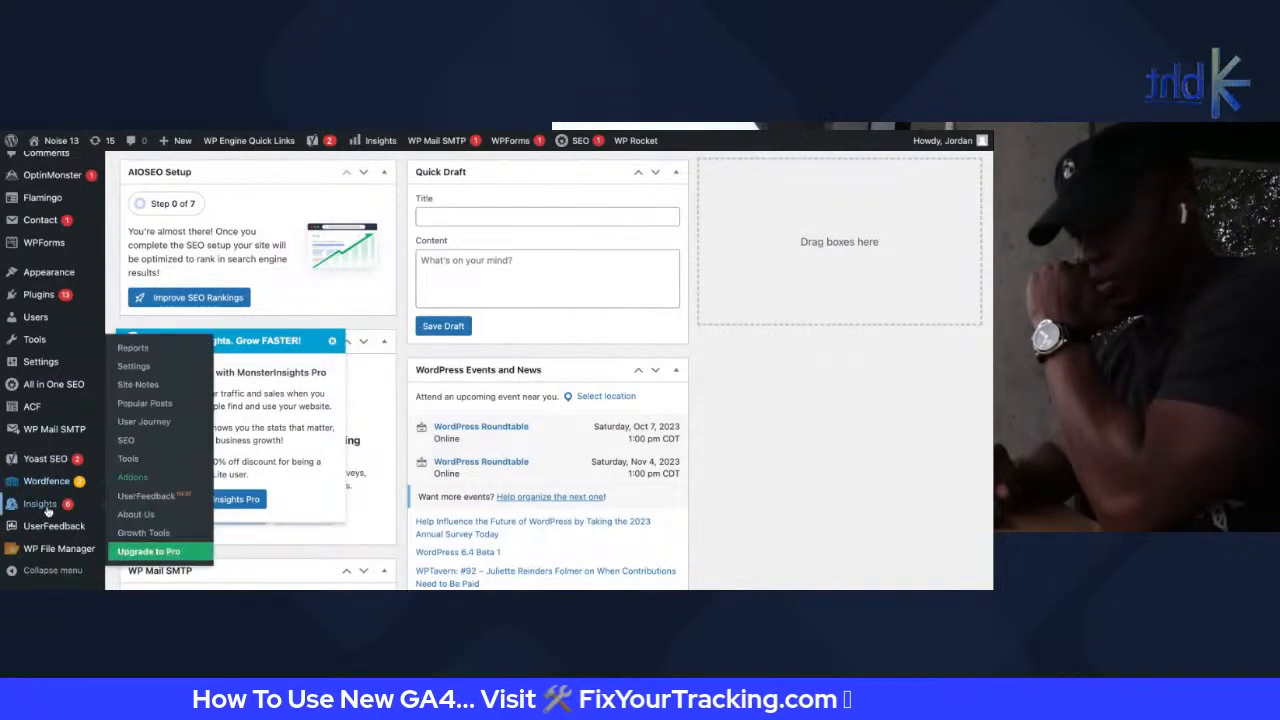
click(154, 371)
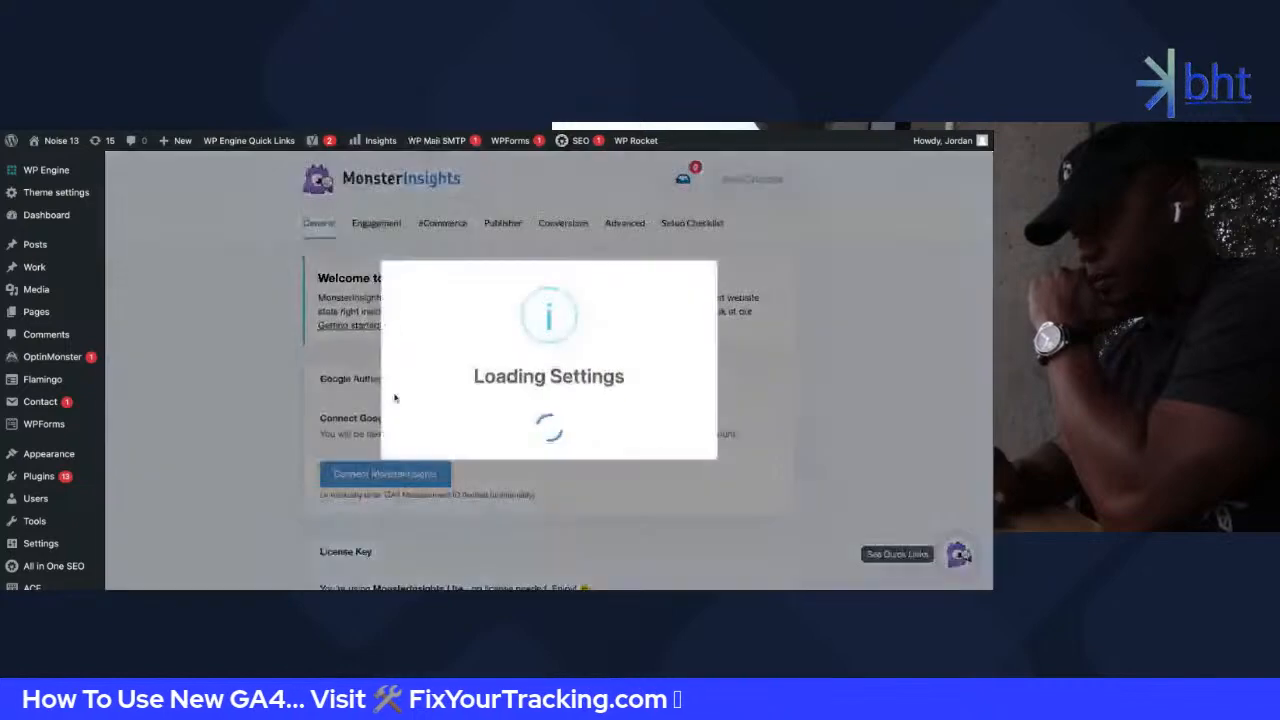
Expand the Google Authentication Website Profile to reveal the Measurement Protocol API Secret
scroll(249, 423, down, 2)
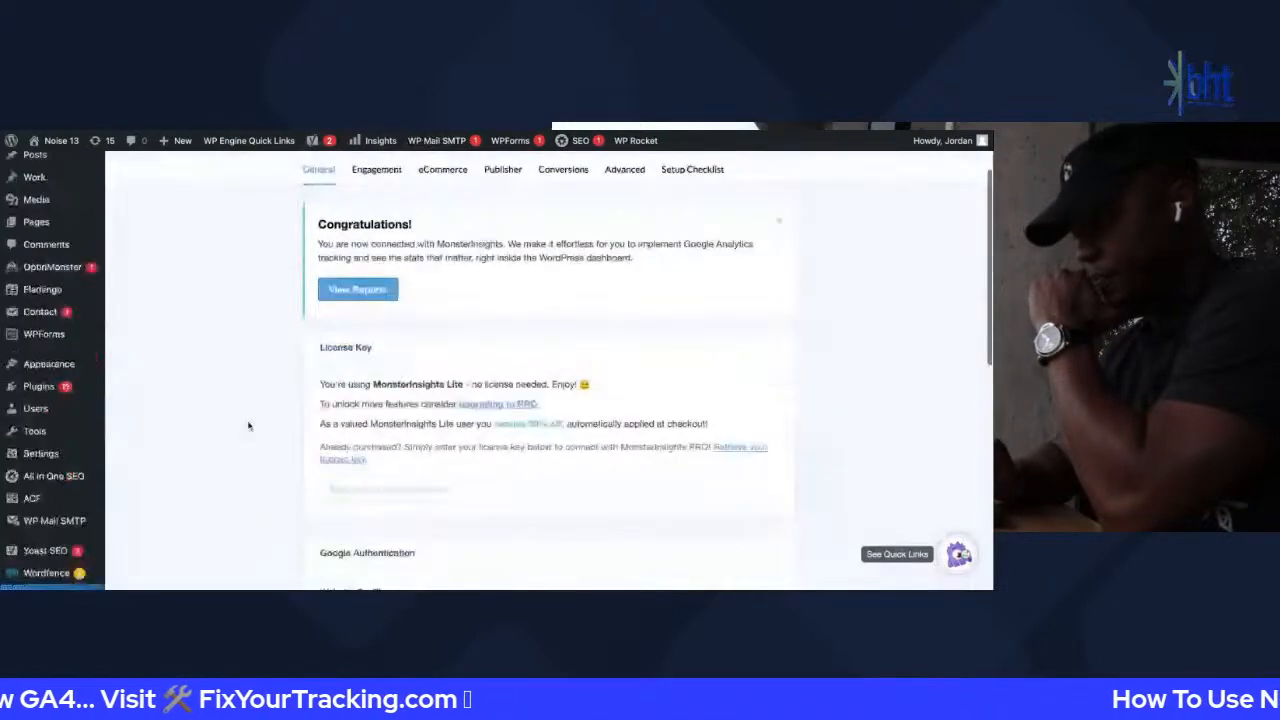
scroll(530, 374, down, 8)
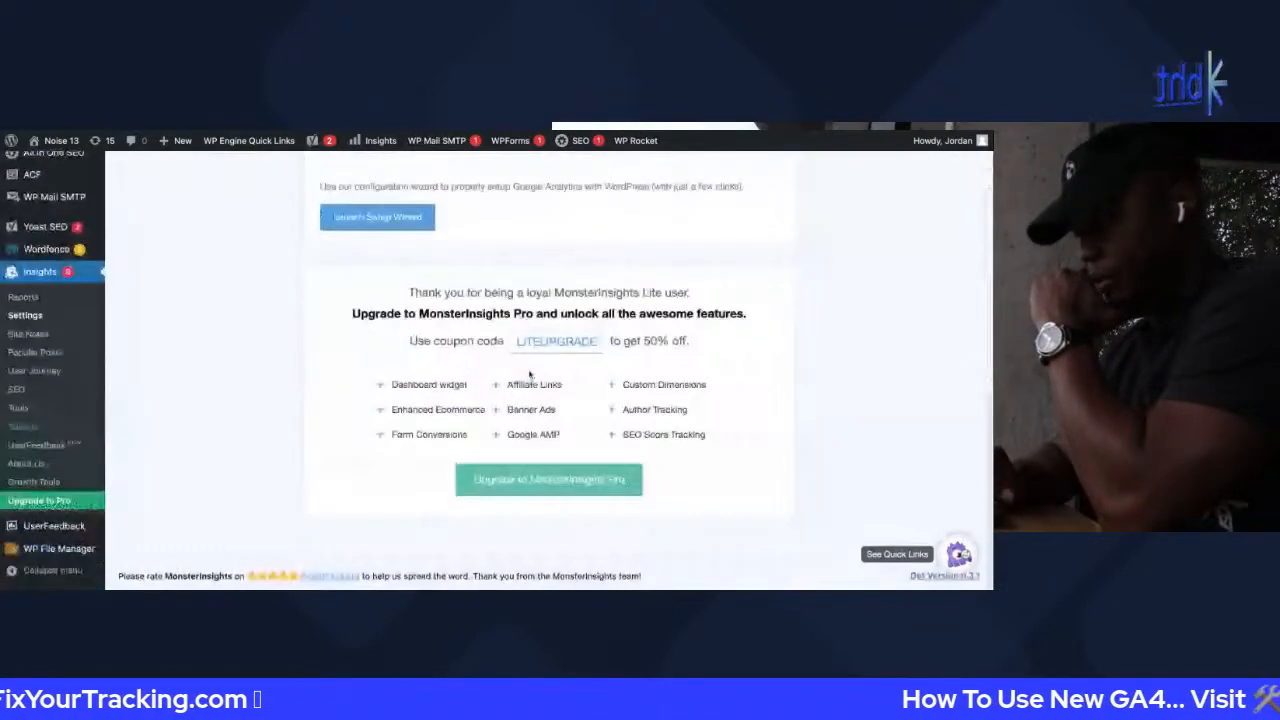
scroll(530, 374, up, 3)
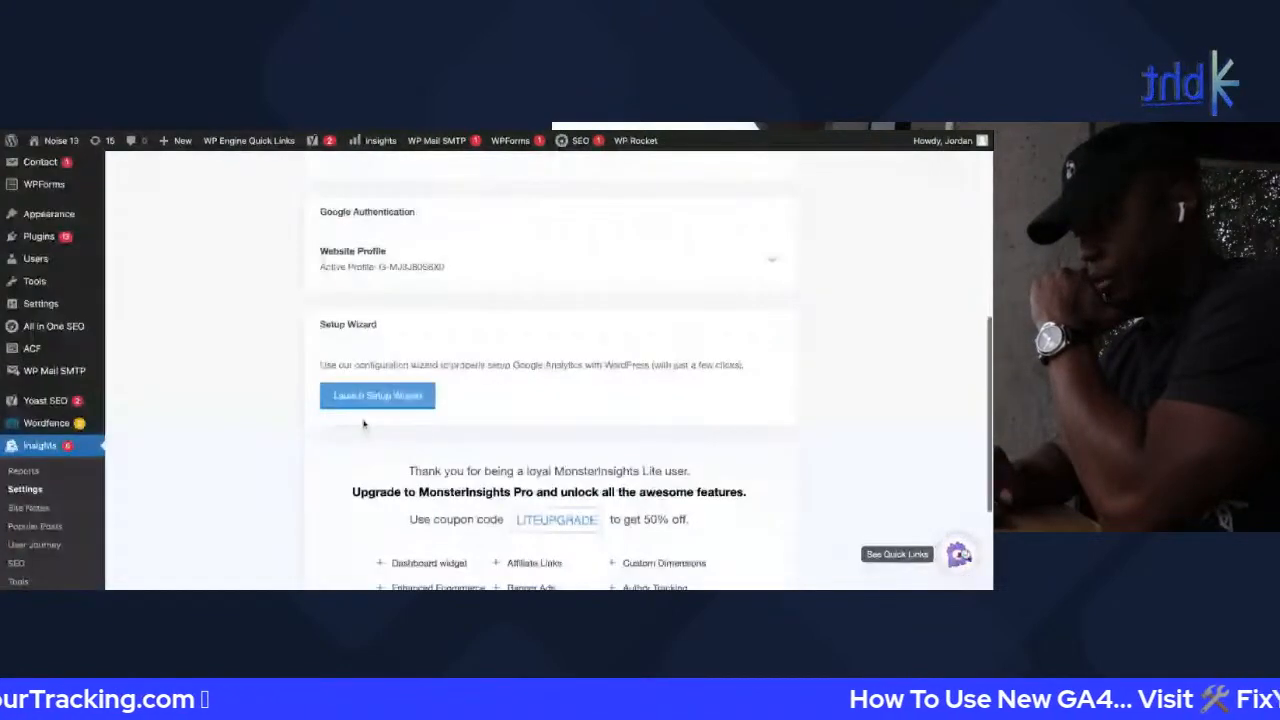
click(771, 260)
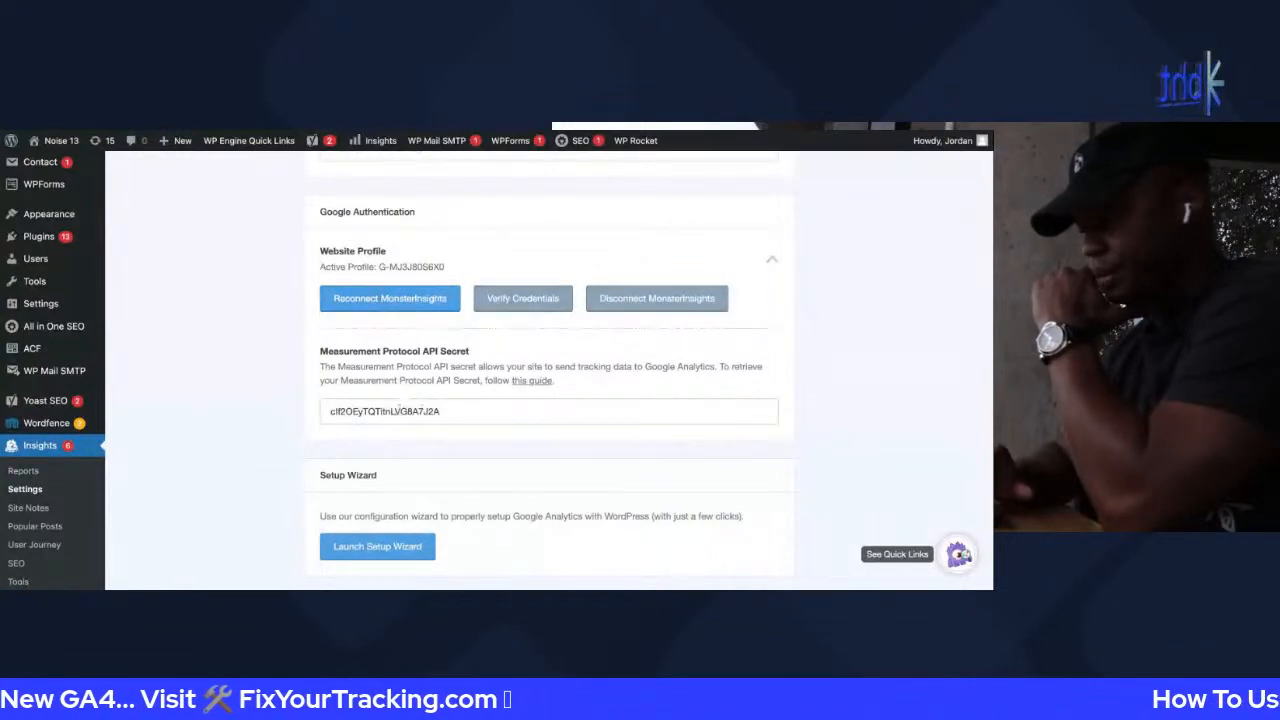
scroll(395, 390, down, 4)
scroll(430, 350, up, 2)
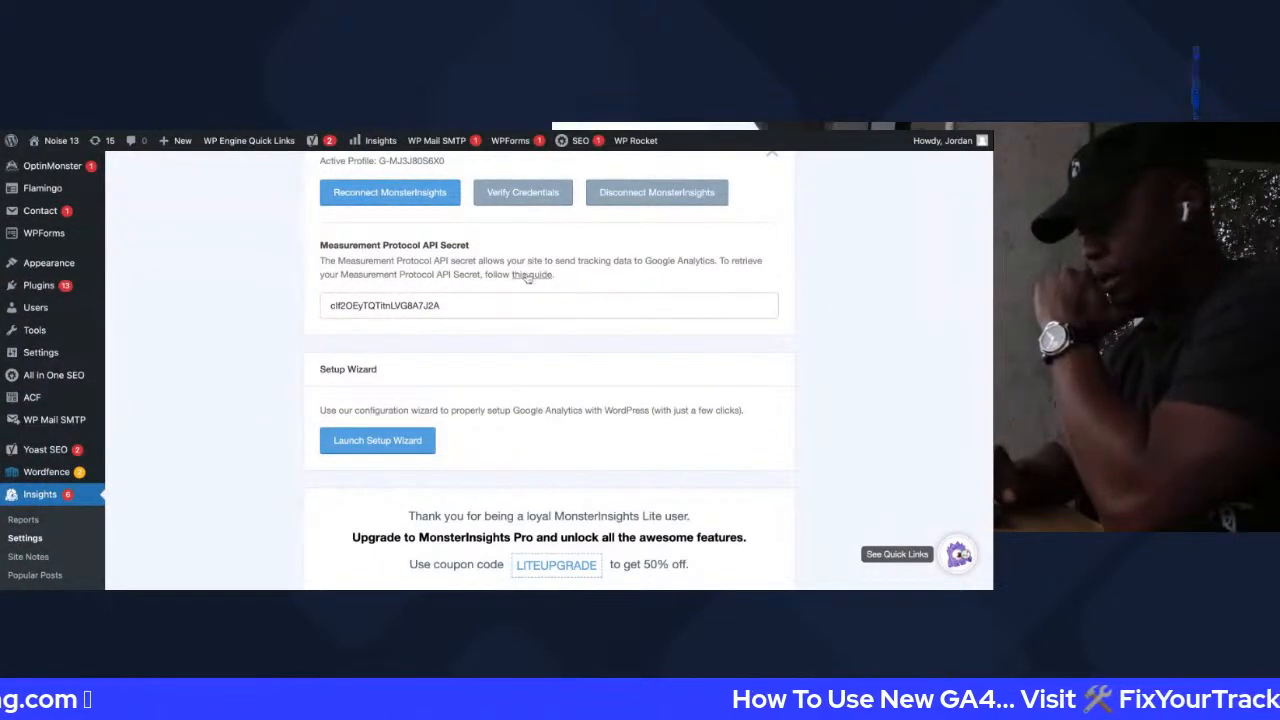
scroll(531, 275, up, 4)
scroll(424, 382, down, 2)
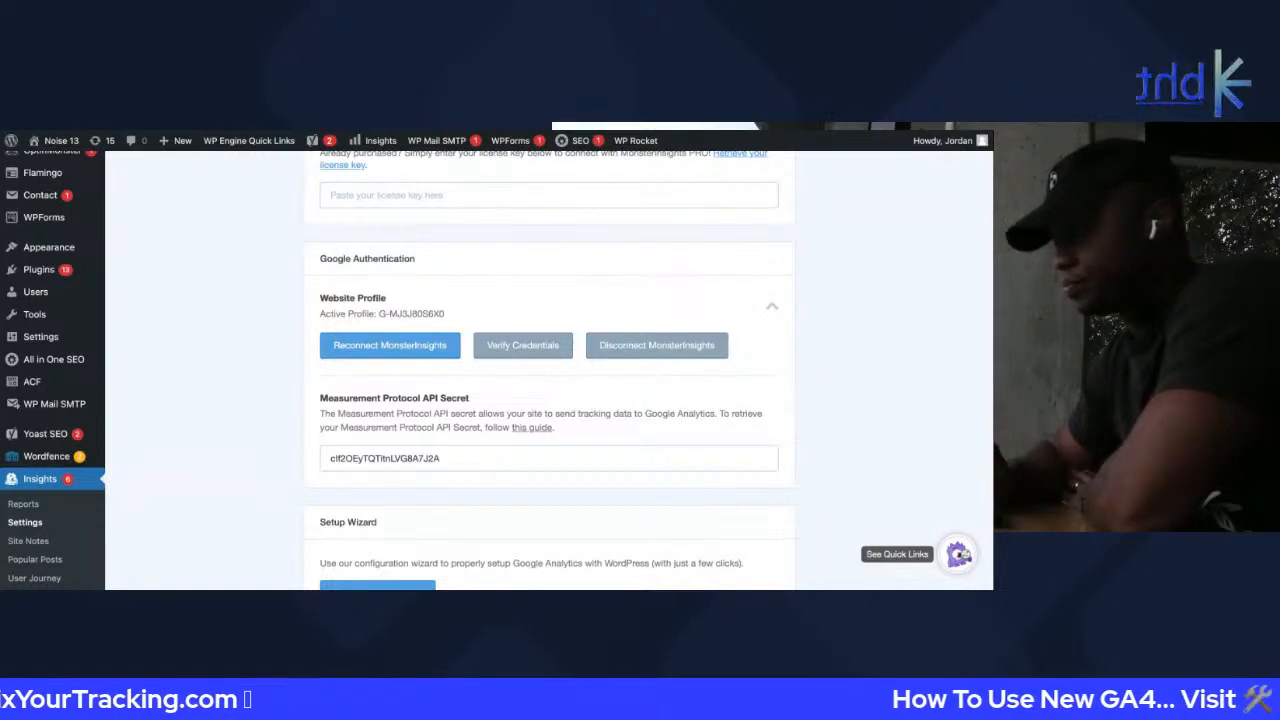
Read through the Measurement Protocol API Secret documentation article
key(ctrl+Tab)
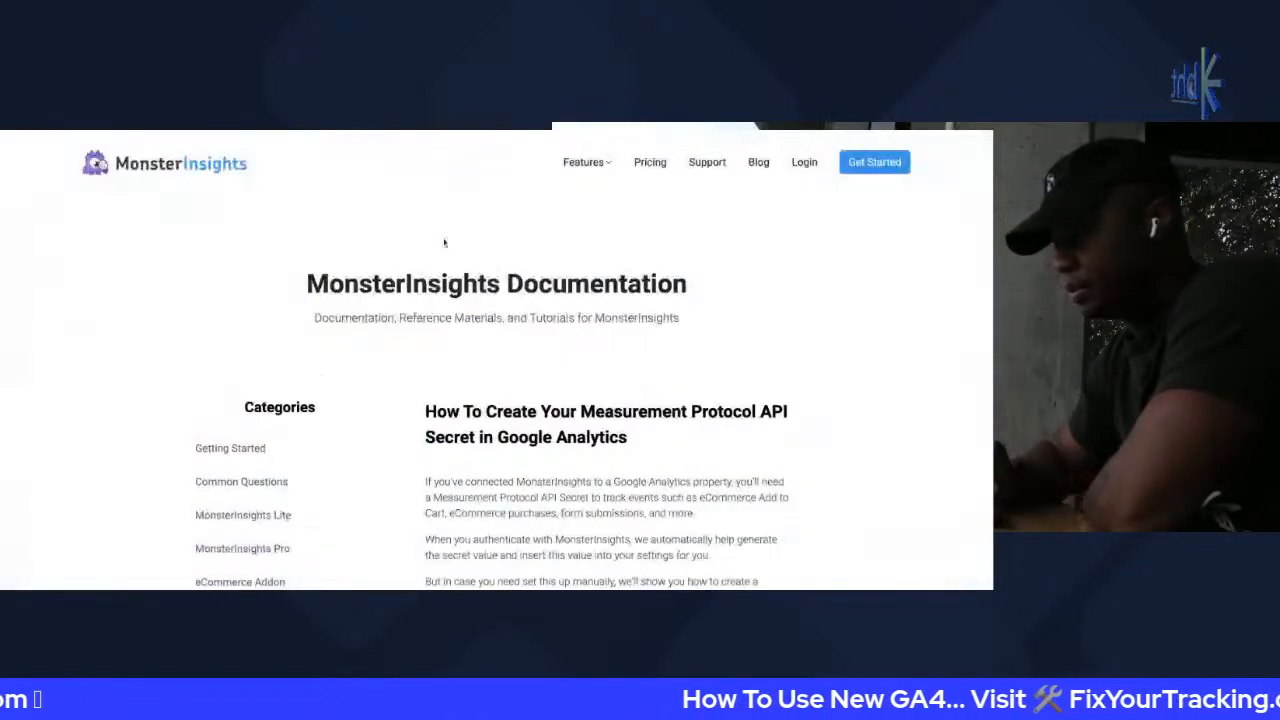
scroll(449, 358, down, 2)
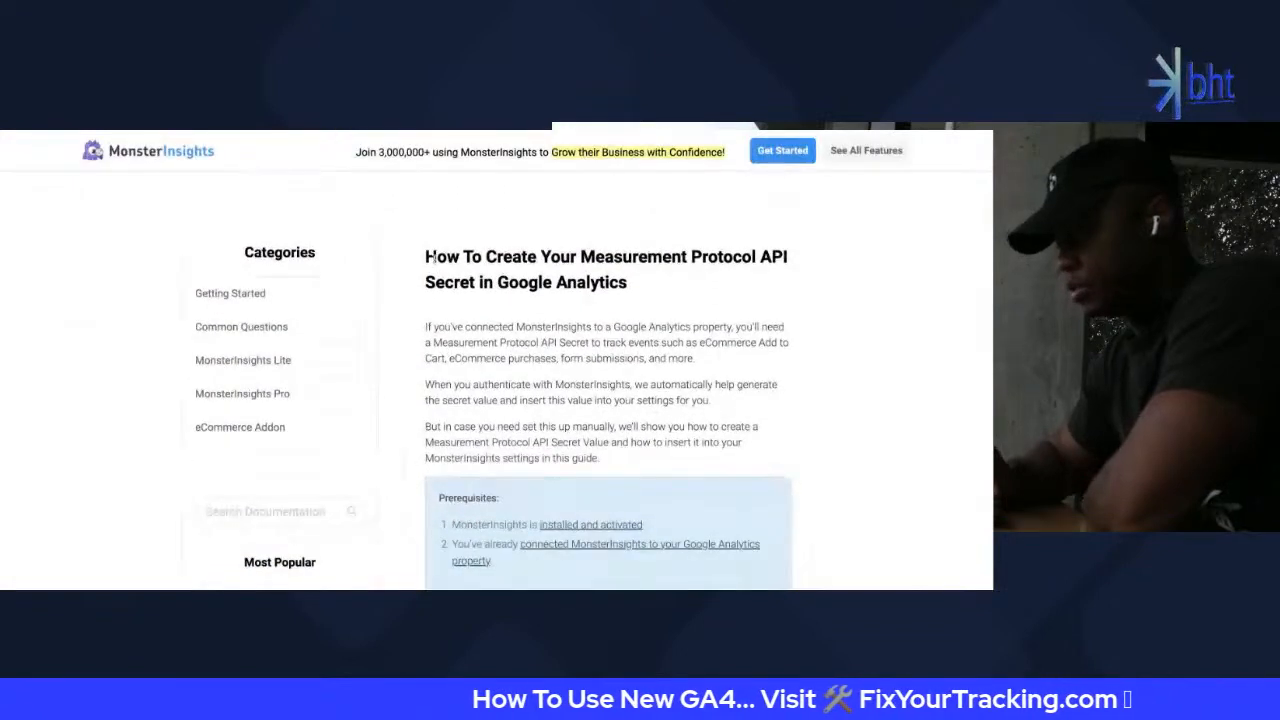
drag(437, 257, 673, 283)
click(514, 129)
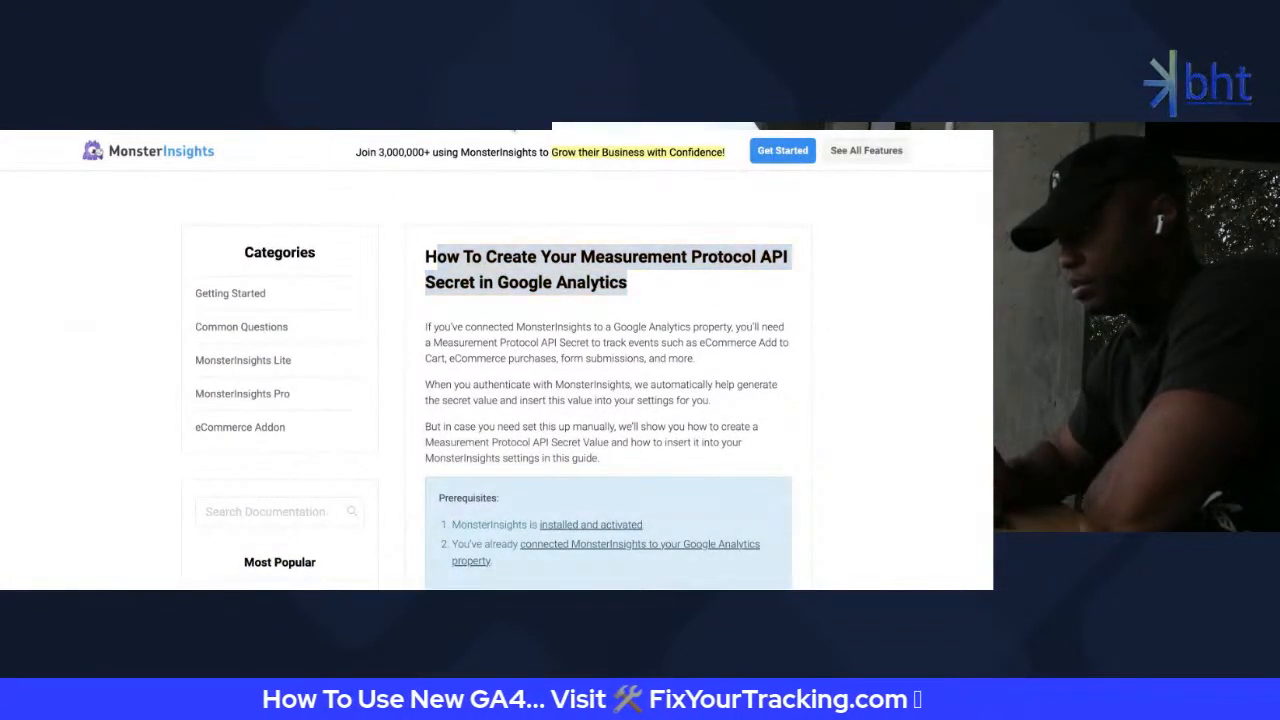
key(Escape)
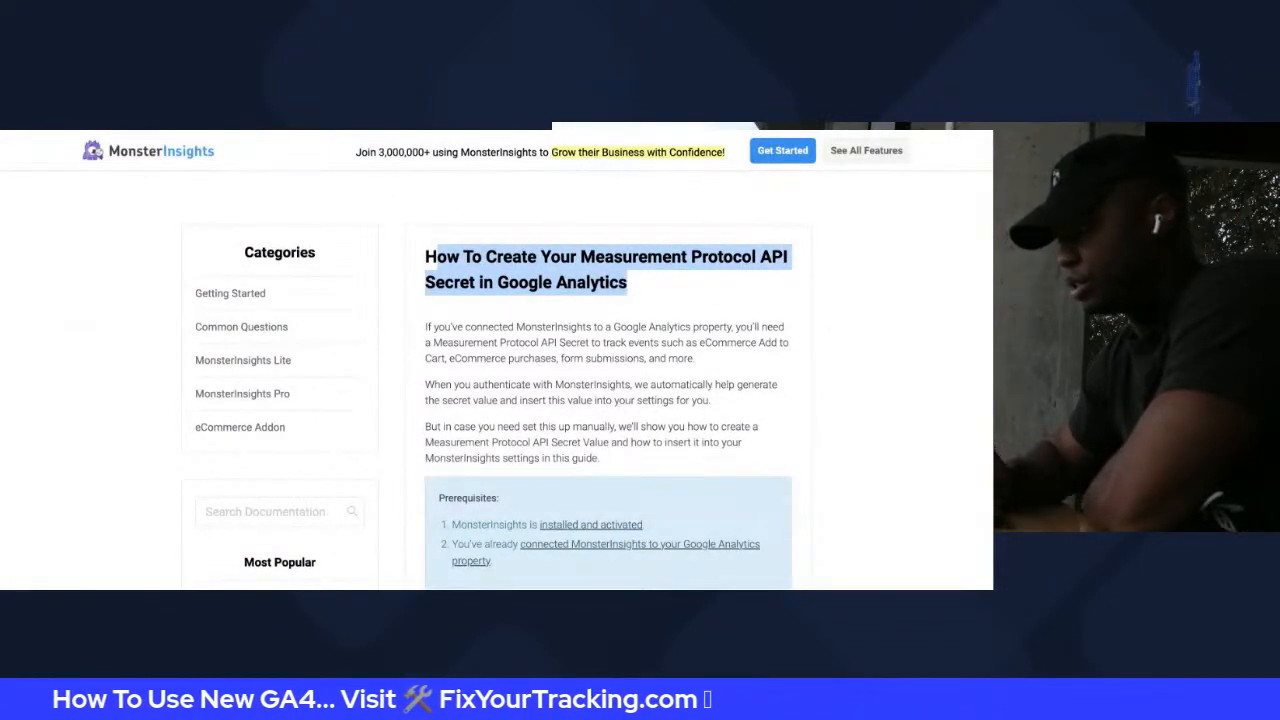
scroll(510, 260, down, 2)
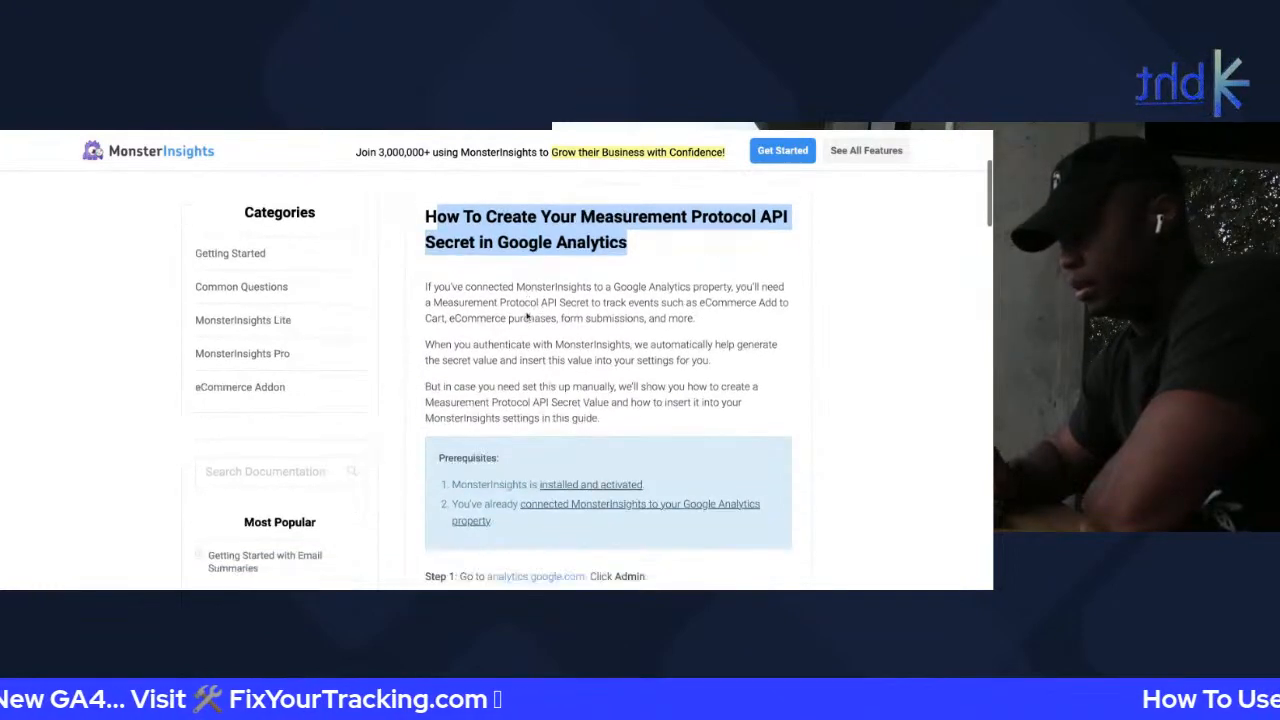
scroll(527, 316, down, 10)
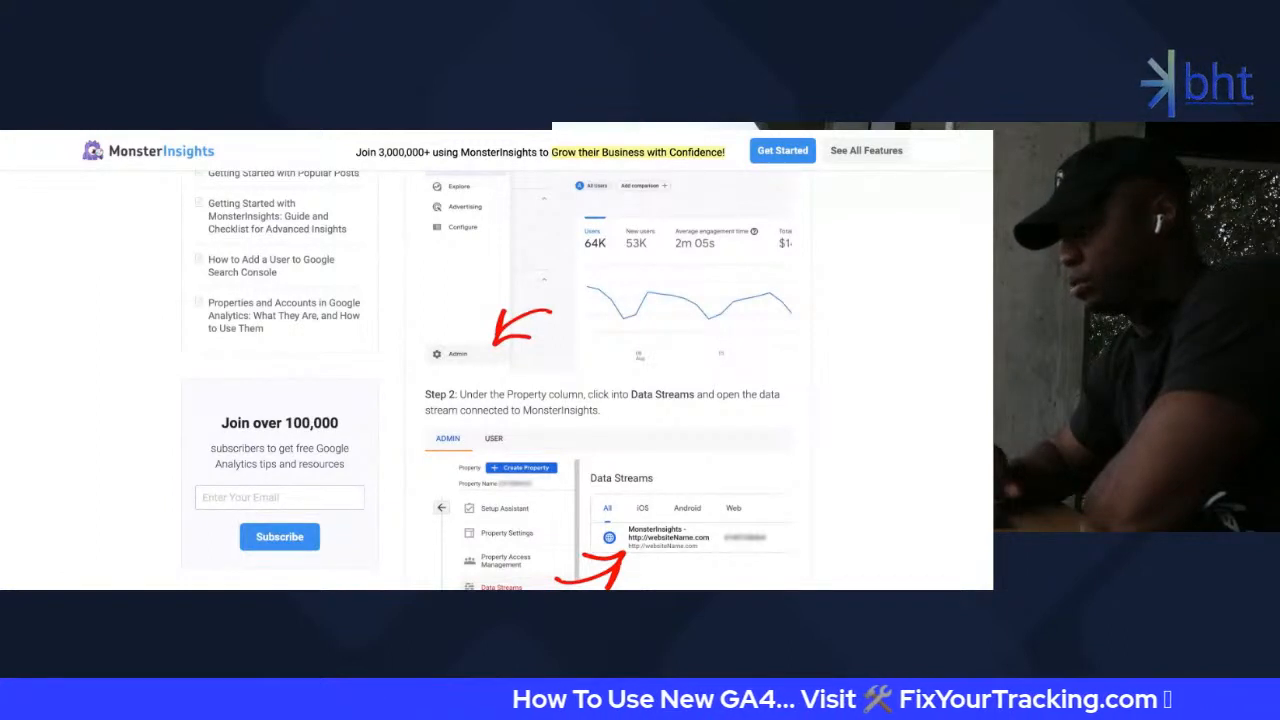
scroll(658, 375, down, 1)
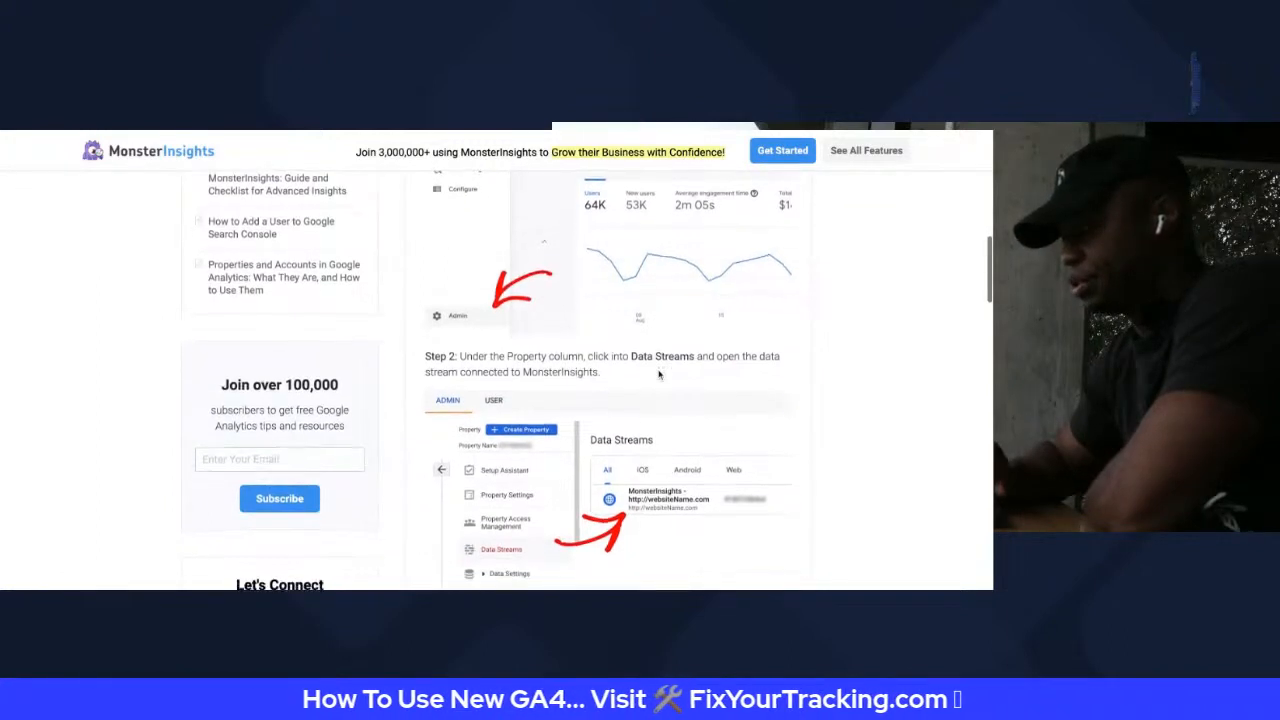
scroll(658, 375, down, 15)
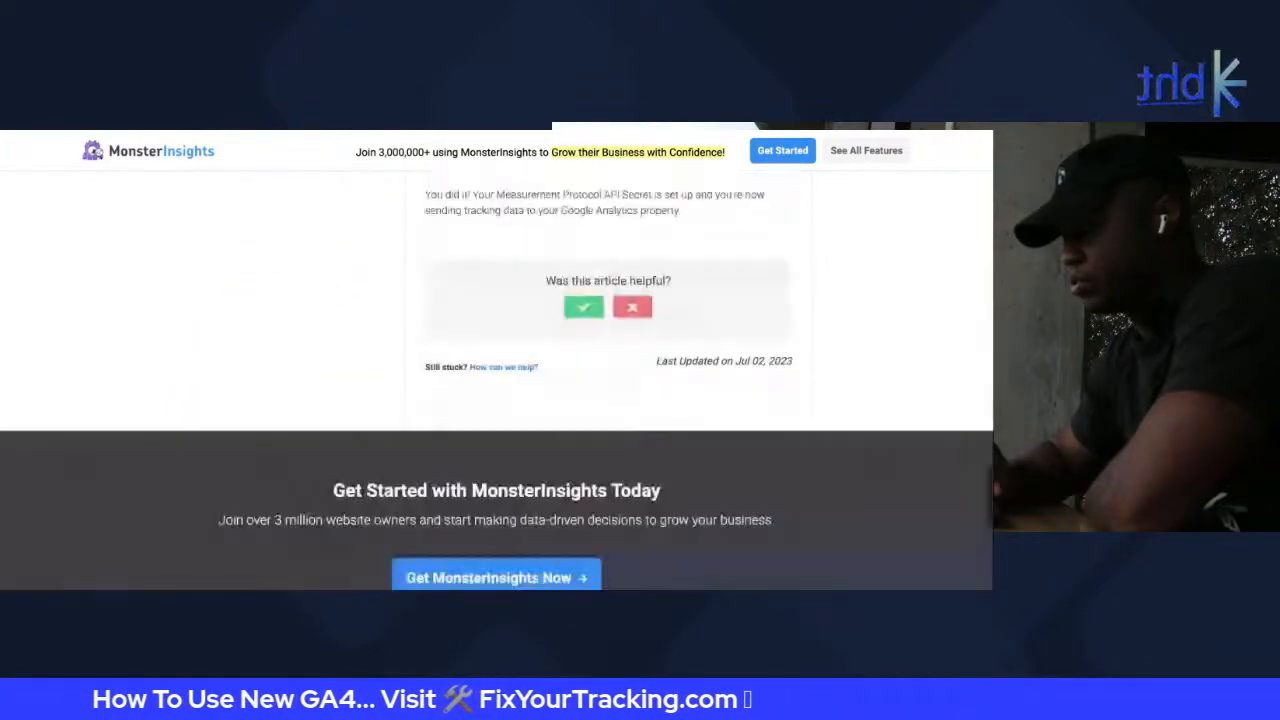
scroll(496, 360, down, 3)
scroll(496, 360, up, 15)
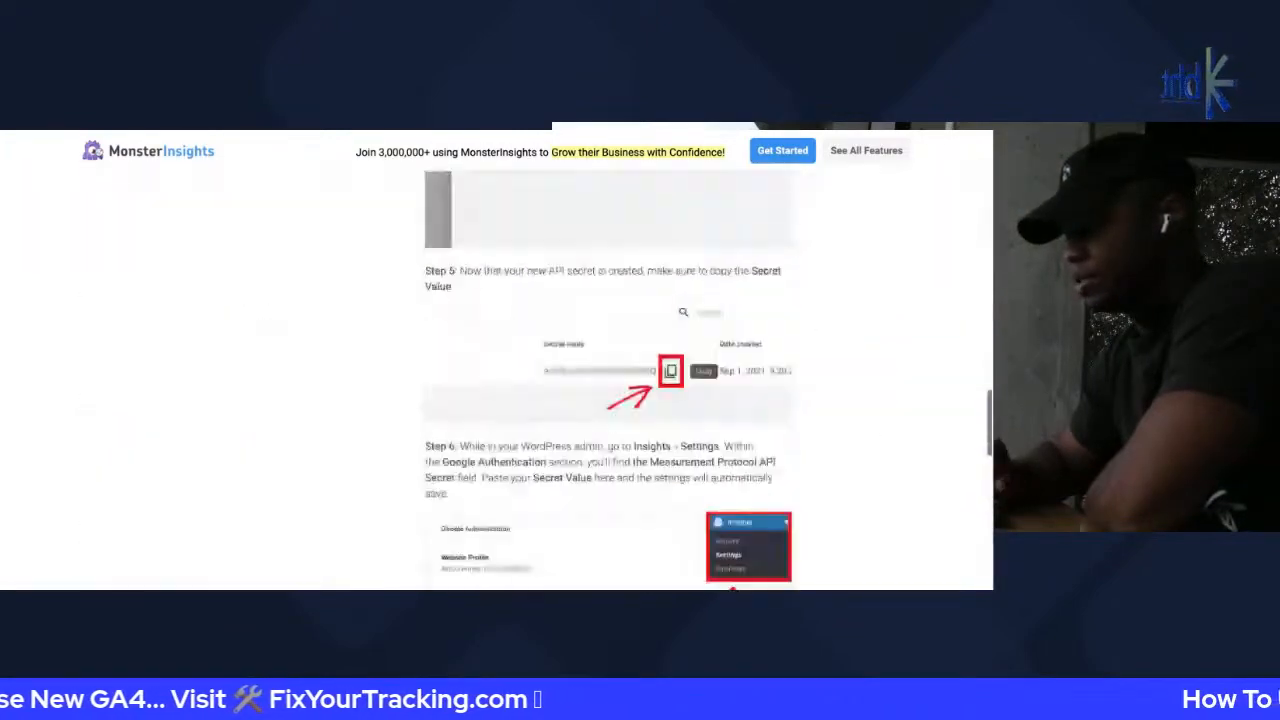
scroll(452, 133, up, 10)
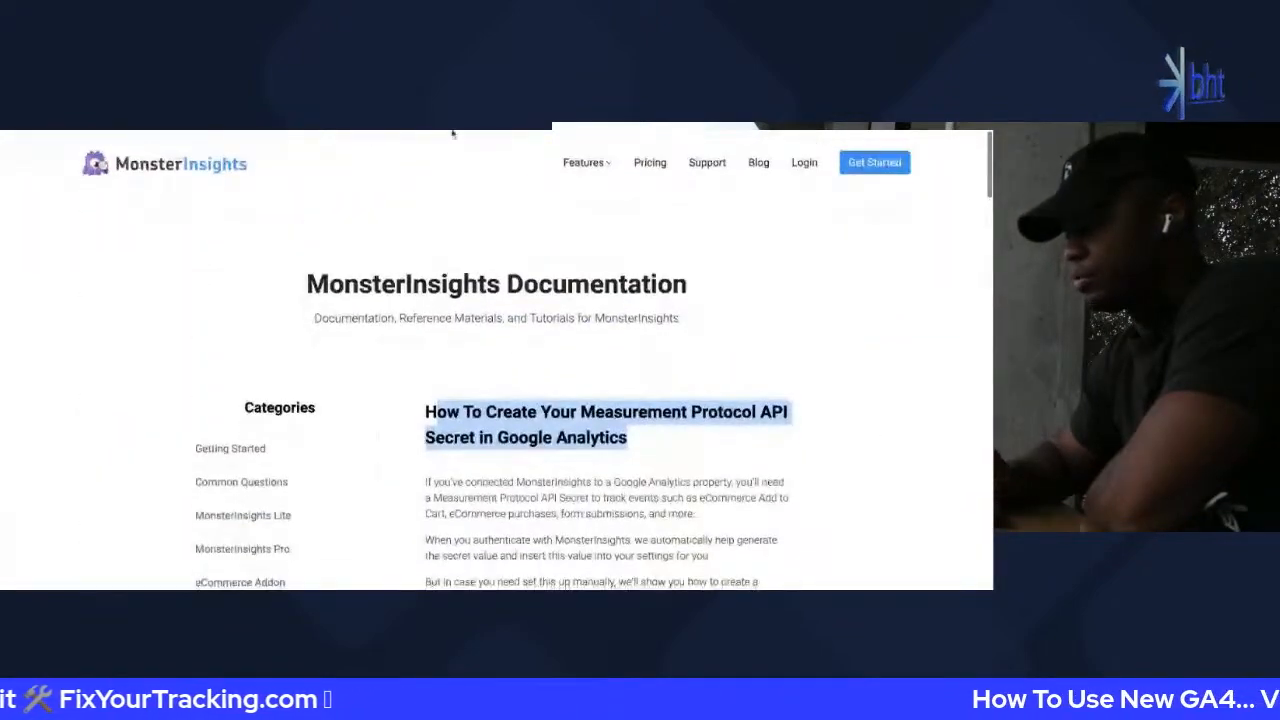
Return to the MonsterInsights settings page in WordPress
click(452, 131)
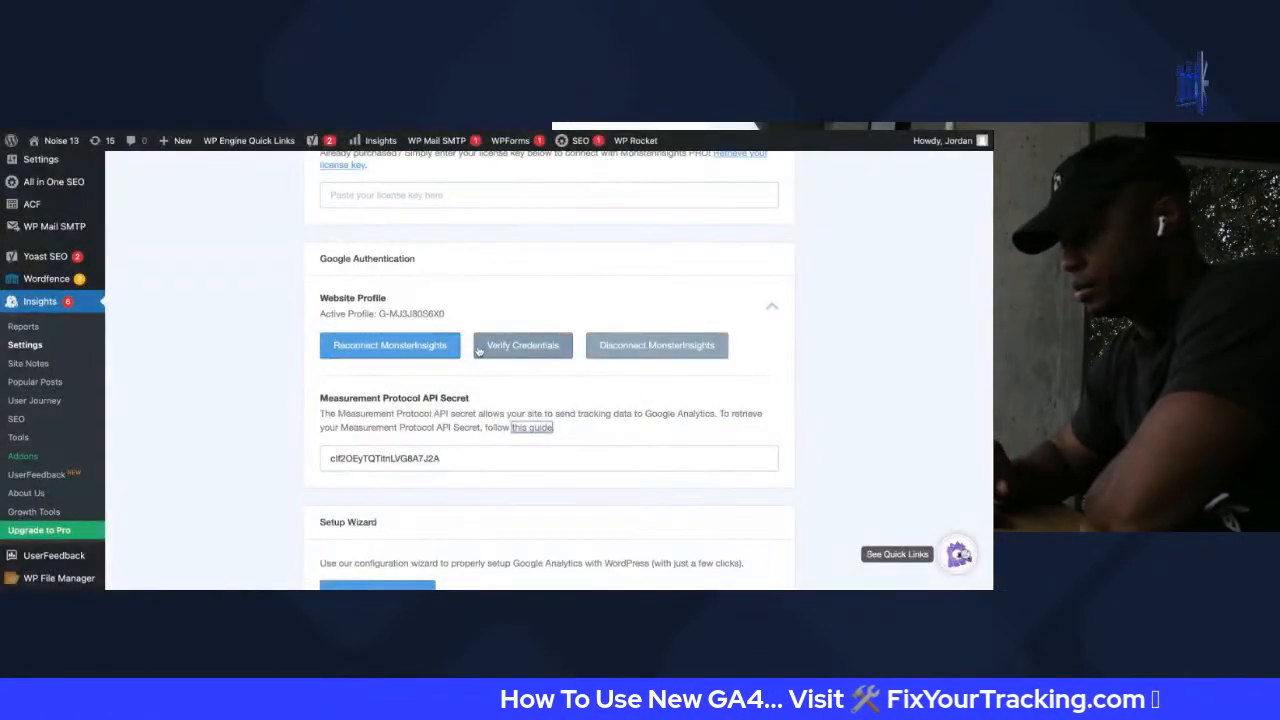
scroll(479, 352, down, 5)
scroll(479, 352, up, 15)
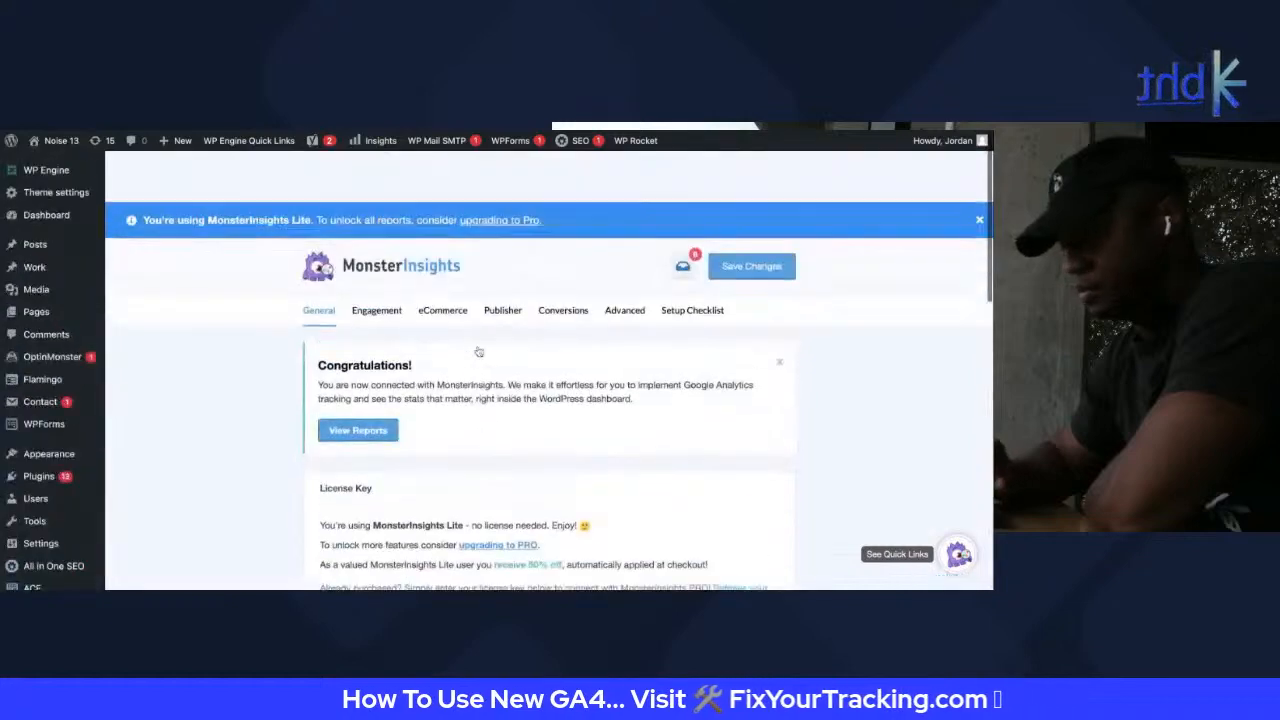
Start the Reconnect MonsterInsights flow from the Insights settings page
scroll(479, 352, down, 1)
mouse_move(47, 362)
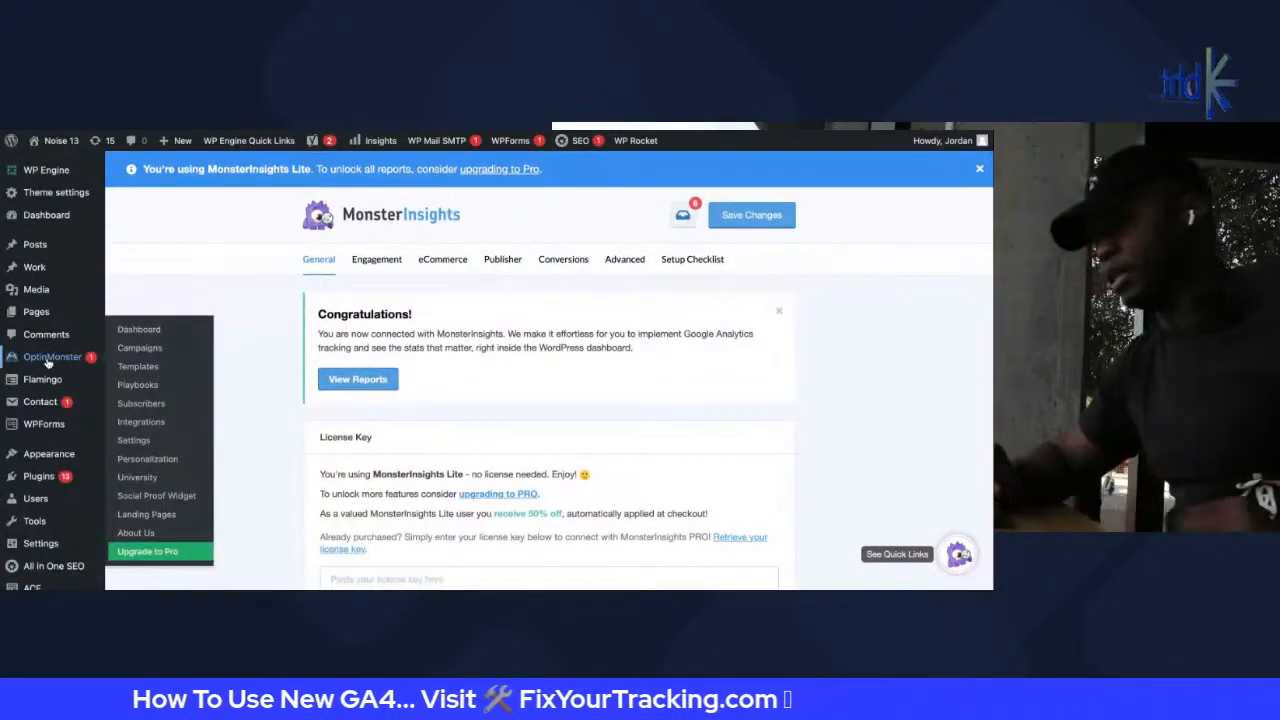
mouse_move(44, 480)
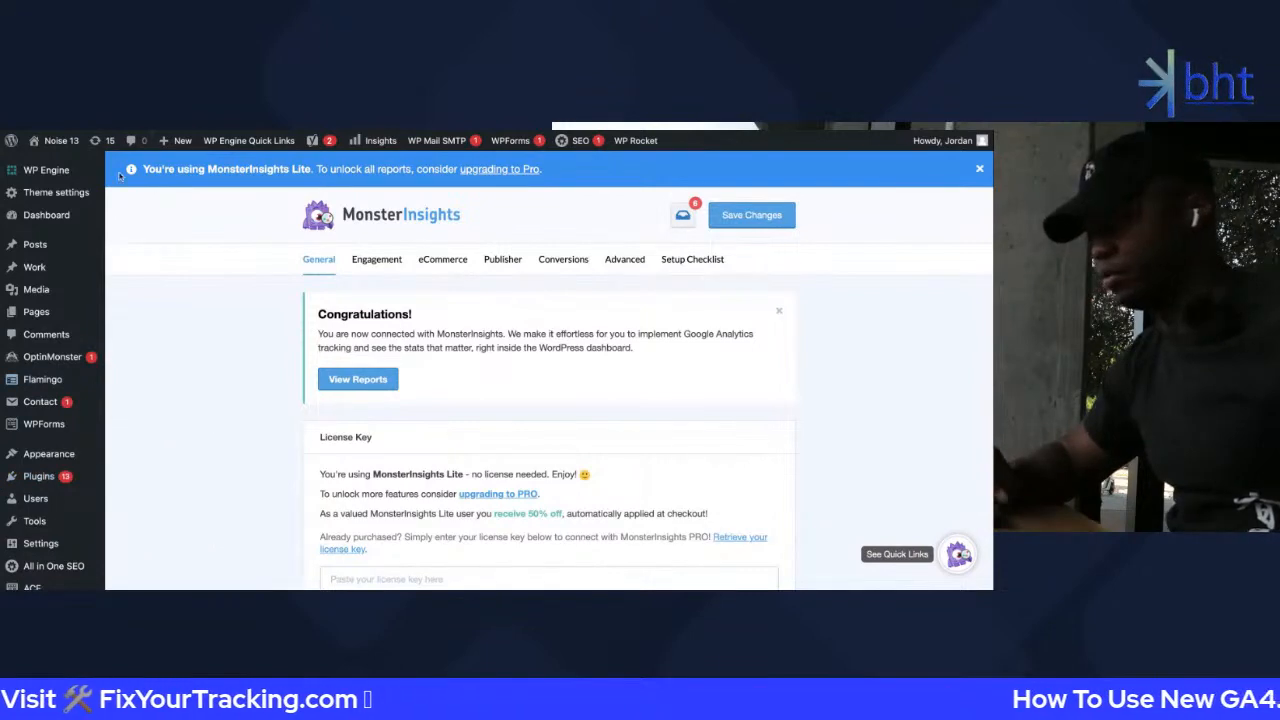
scroll(158, 318, down, 5)
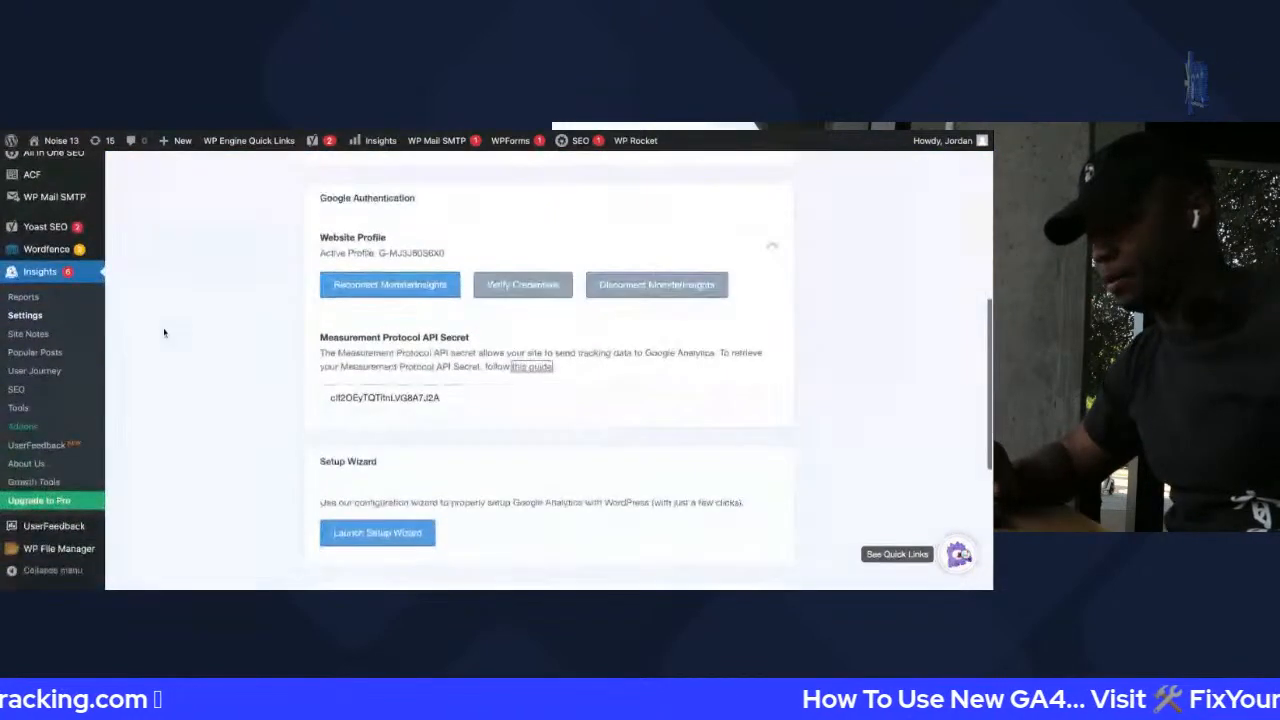
scroll(165, 333, up, 6)
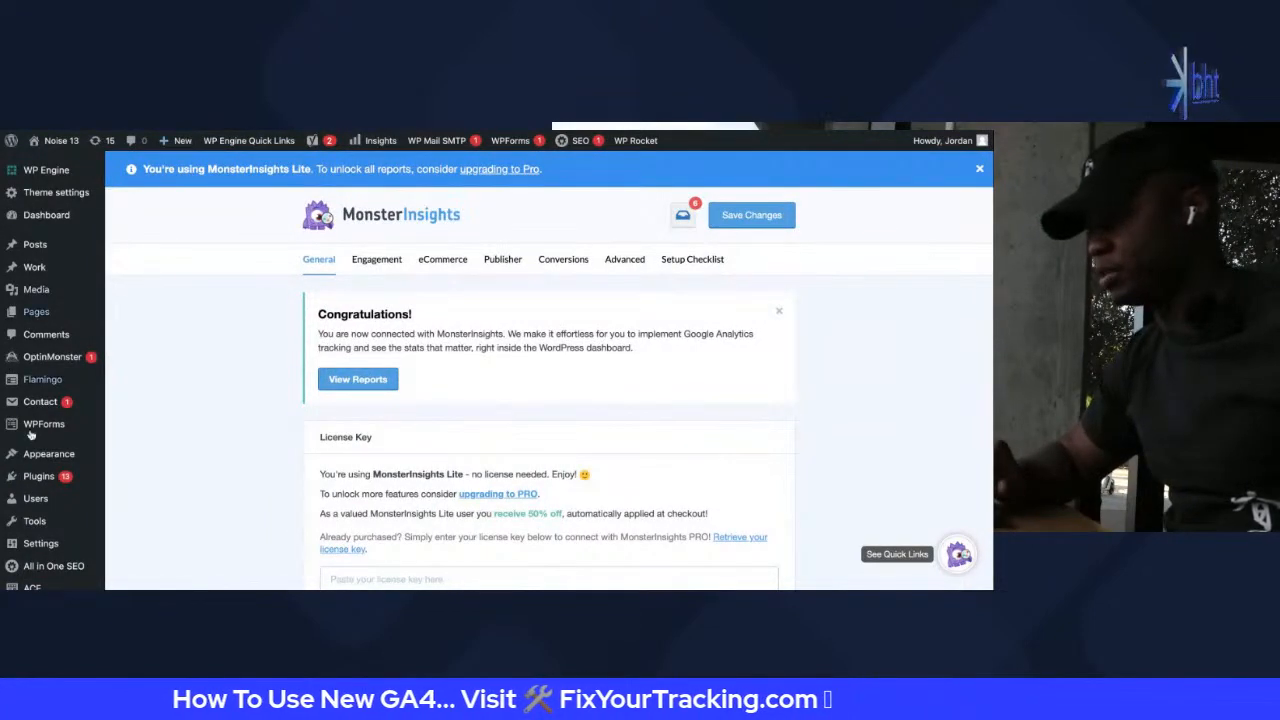
scroll(466, 474, down, 8)
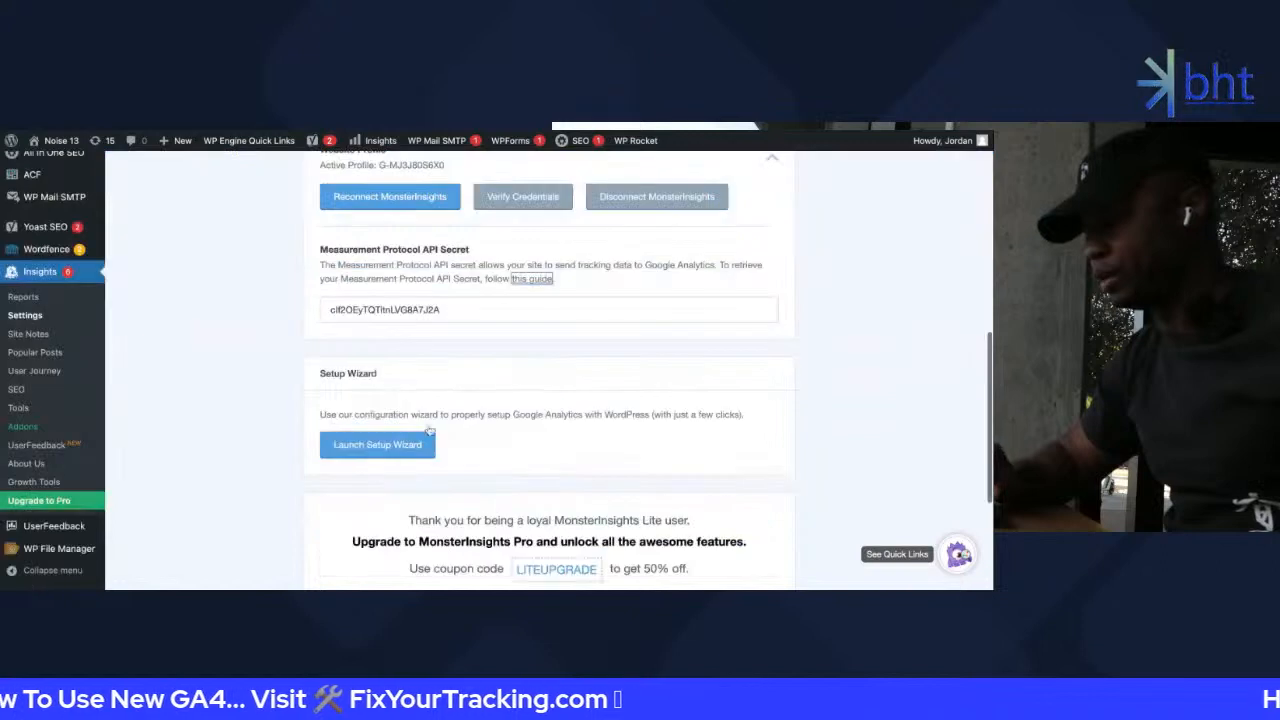
click(378, 200)
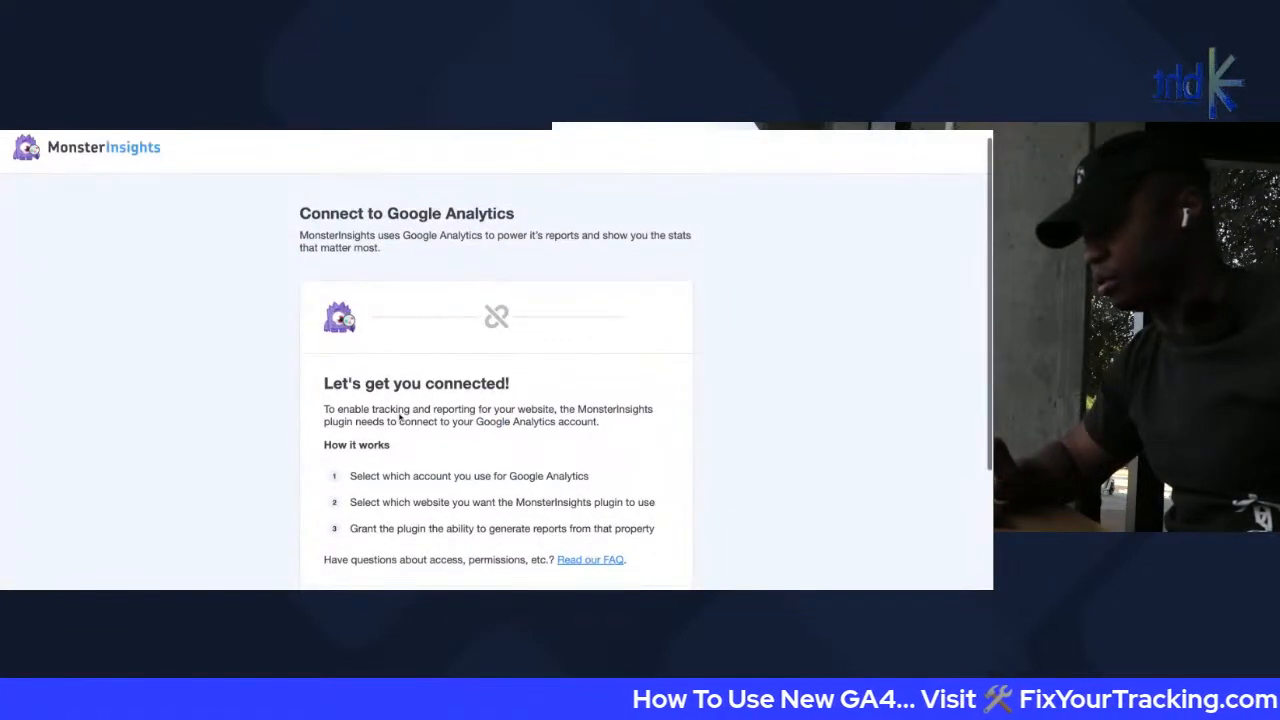
Proceed with Continue & Connect to Google to reach the account chooser
scroll(399, 417, down, 2)
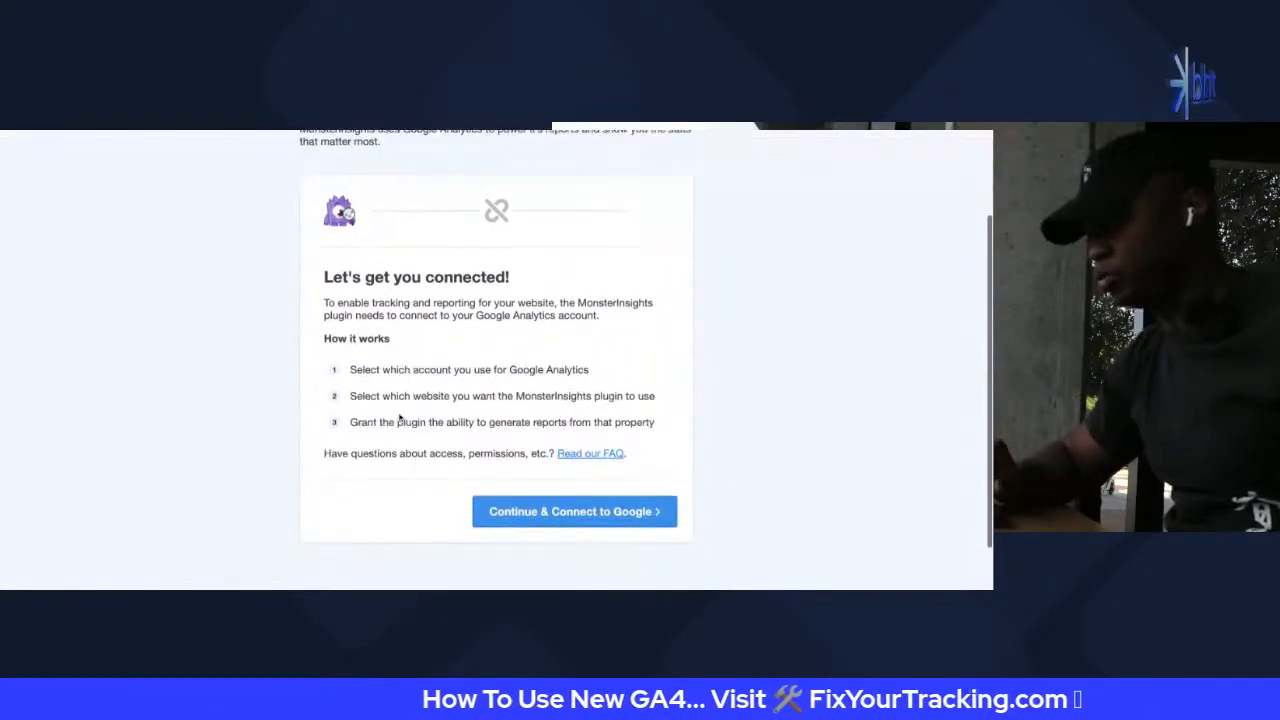
scroll(583, 478, down, 1)
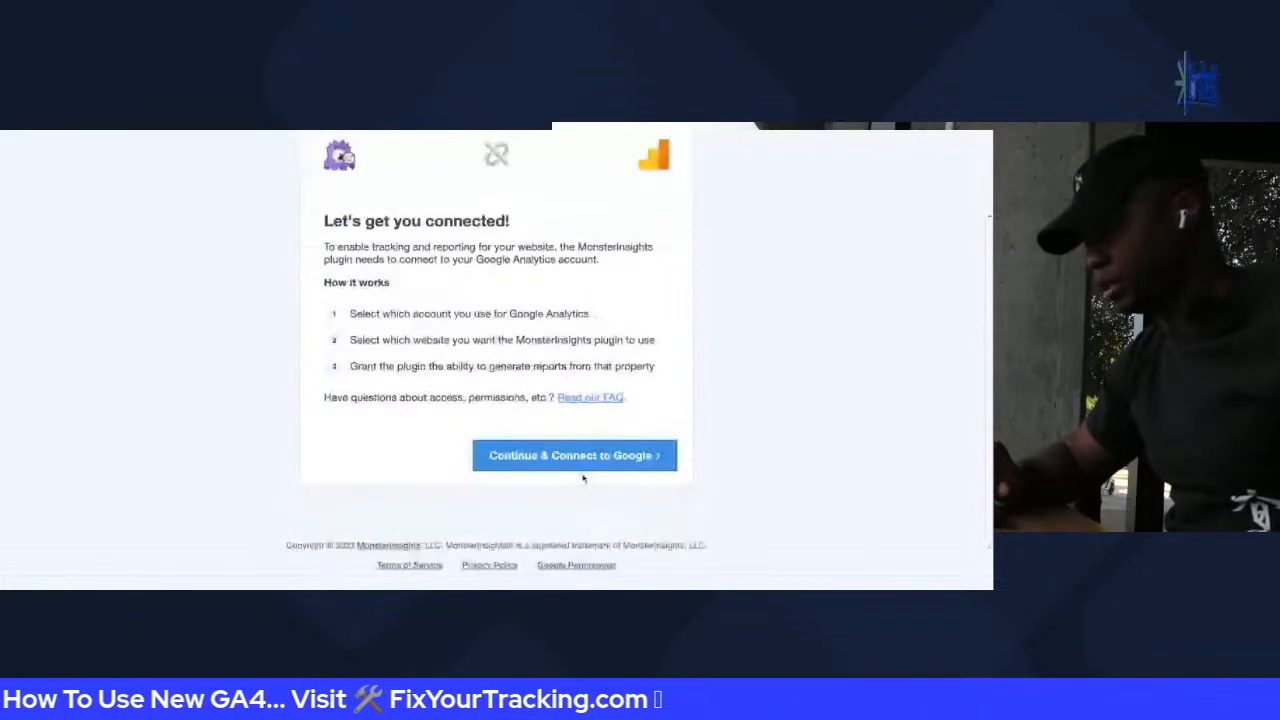
click(578, 462)
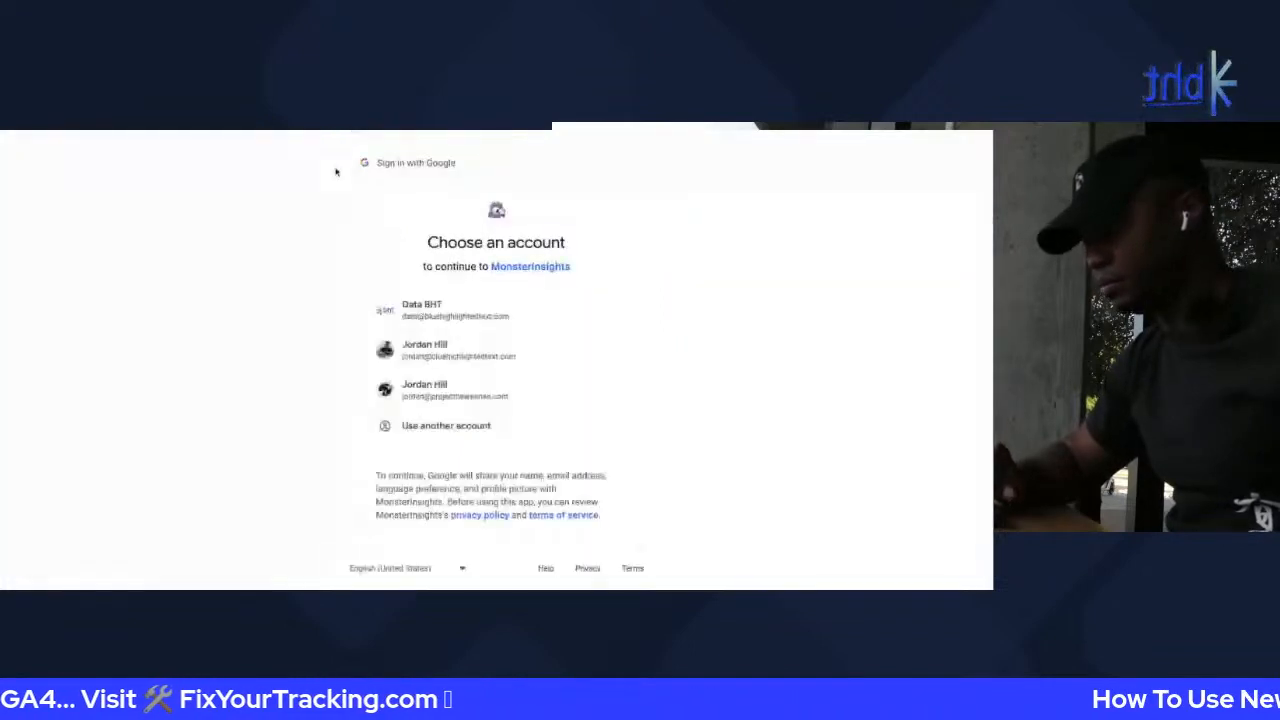
Sign in with the Google account and allow MonsterInsights access
click(432, 312)
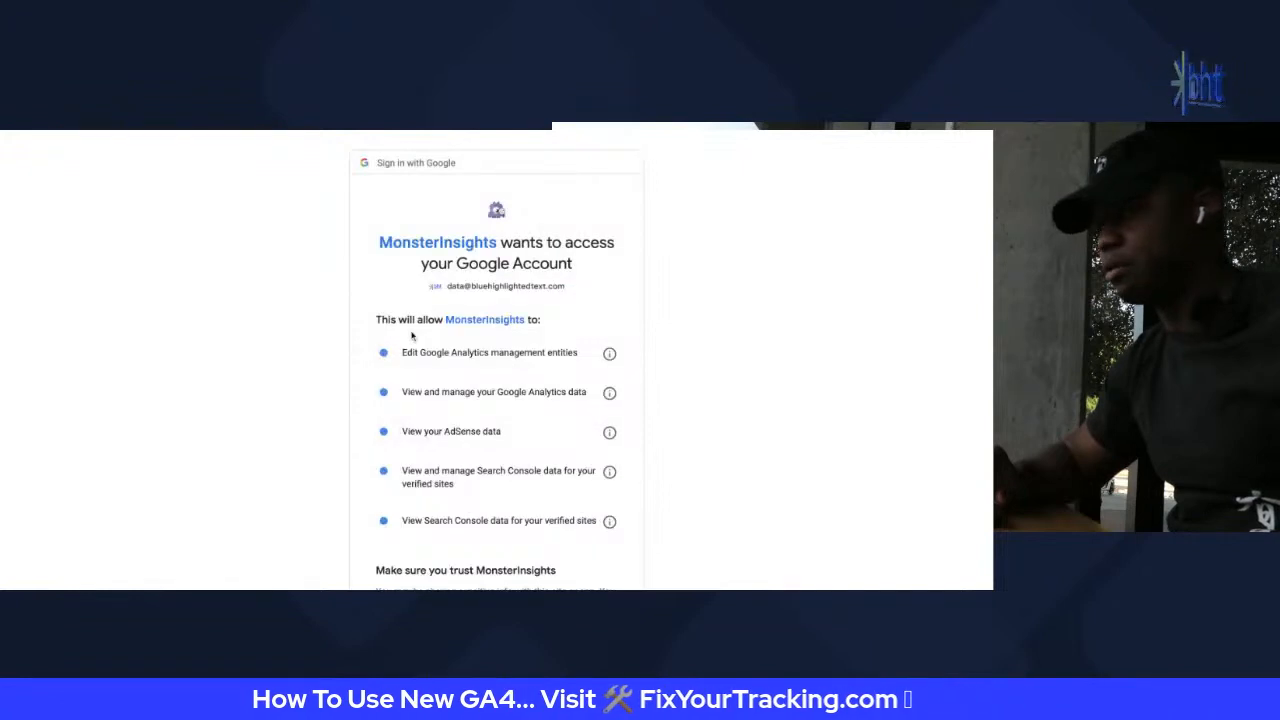
scroll(572, 418, down, 3)
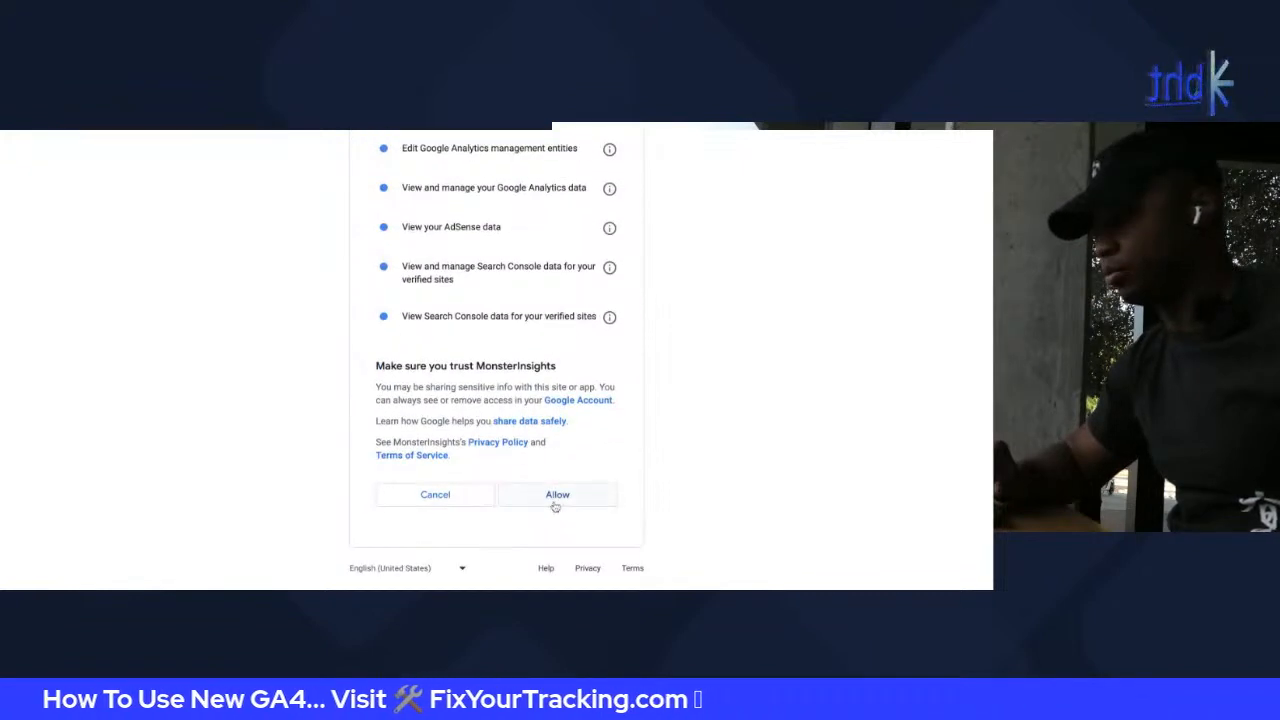
click(557, 493)
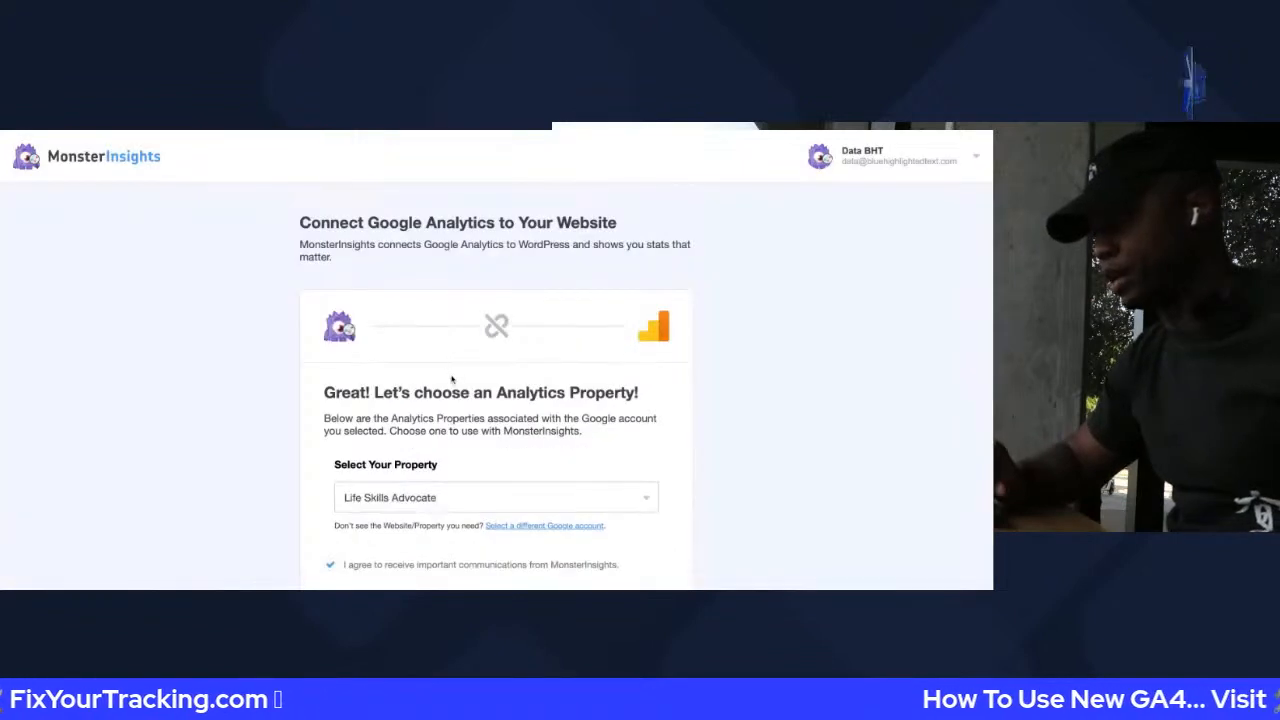
Select the Noise 13 - GA4 property and complete the connection
scroll(457, 400, down, 3)
click(460, 345)
scroll(420, 480, down, 10)
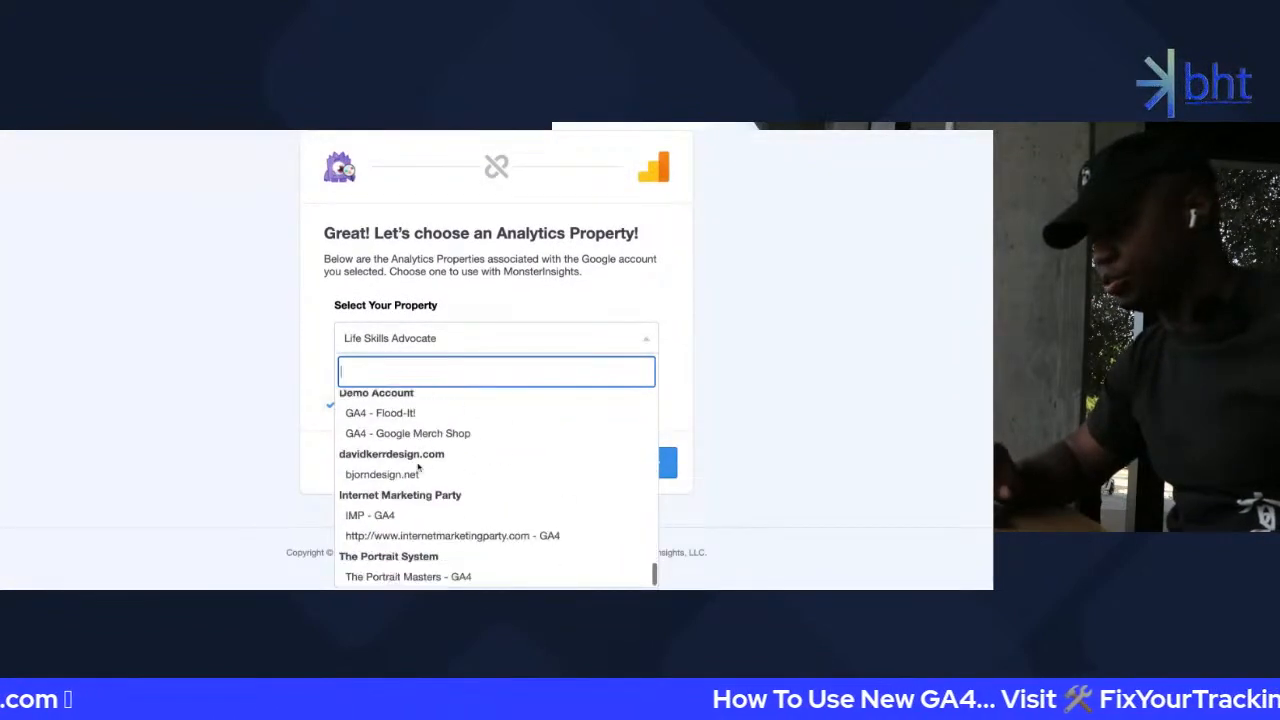
scroll(420, 520, up, 8)
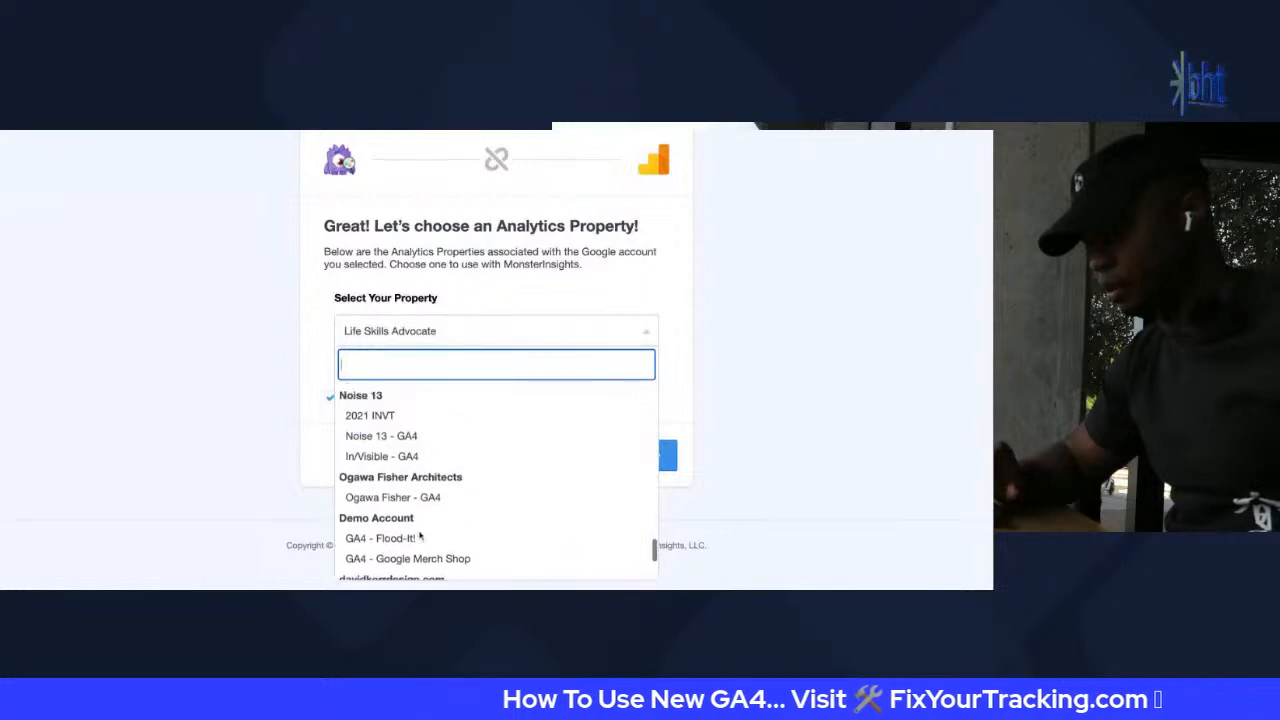
scroll(420, 537, down, 1)
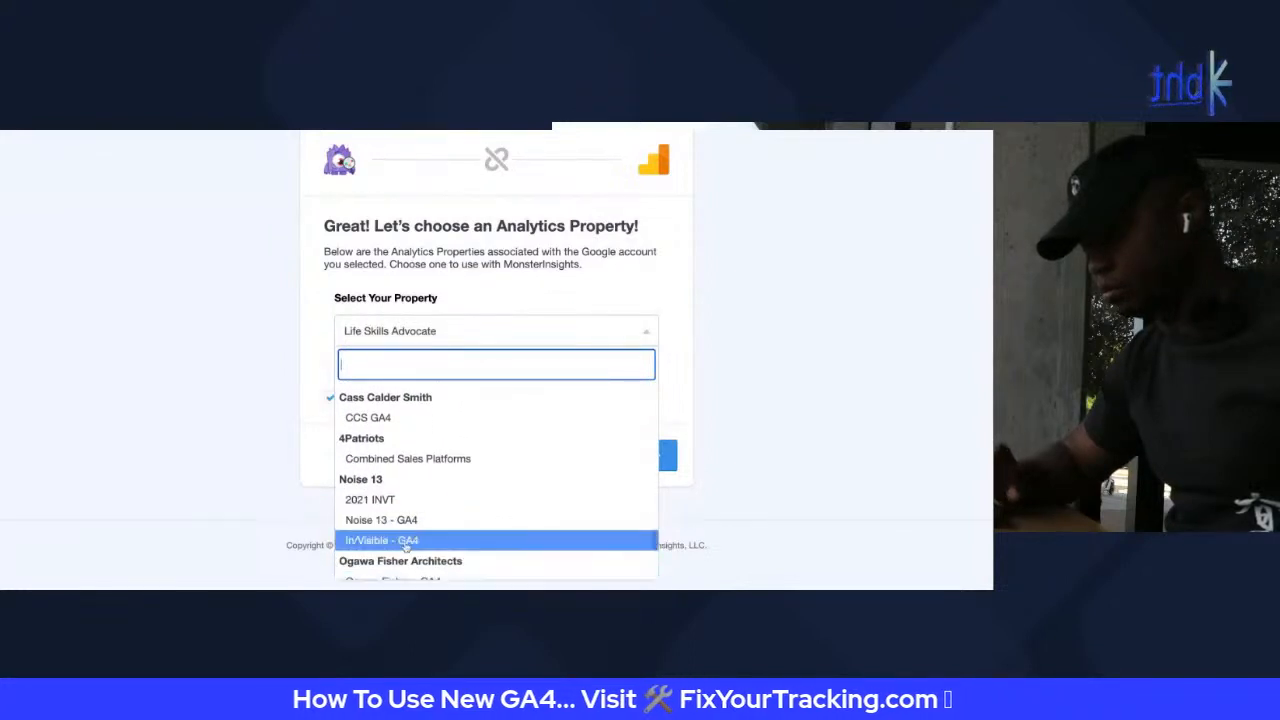
click(410, 519)
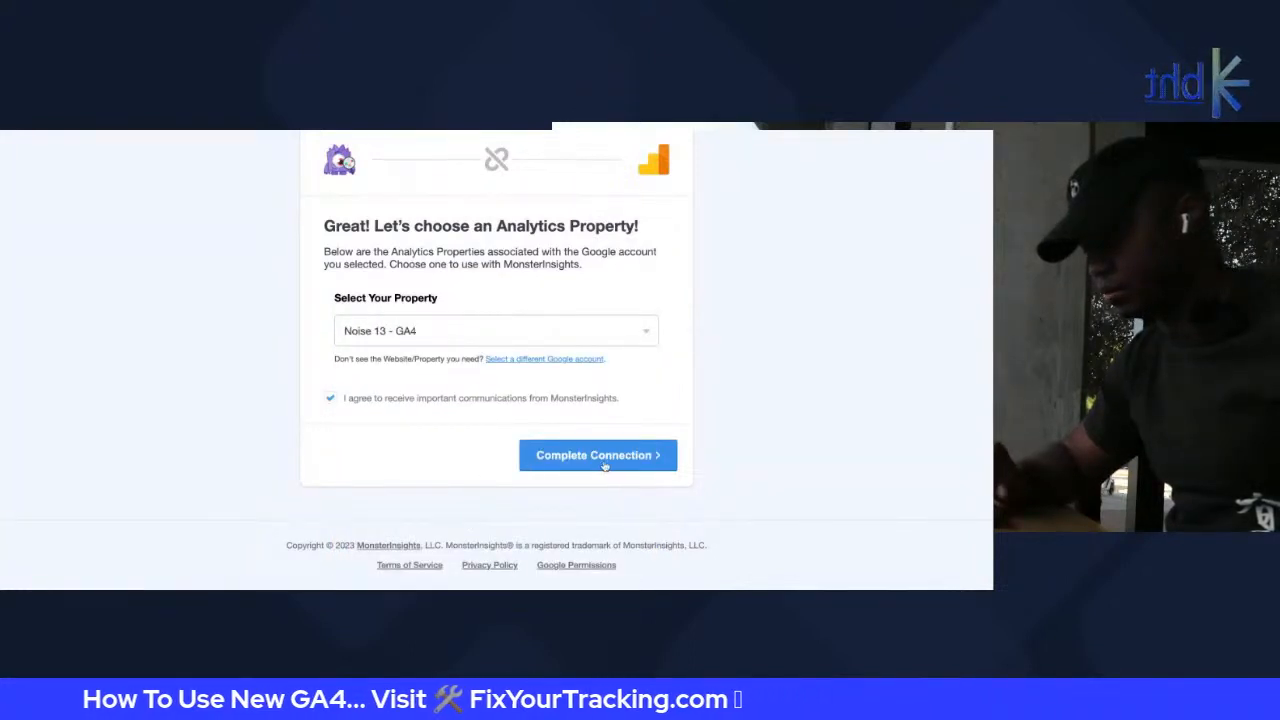
scroll(563, 334, up, 3)
scroll(564, 470, down, 3)
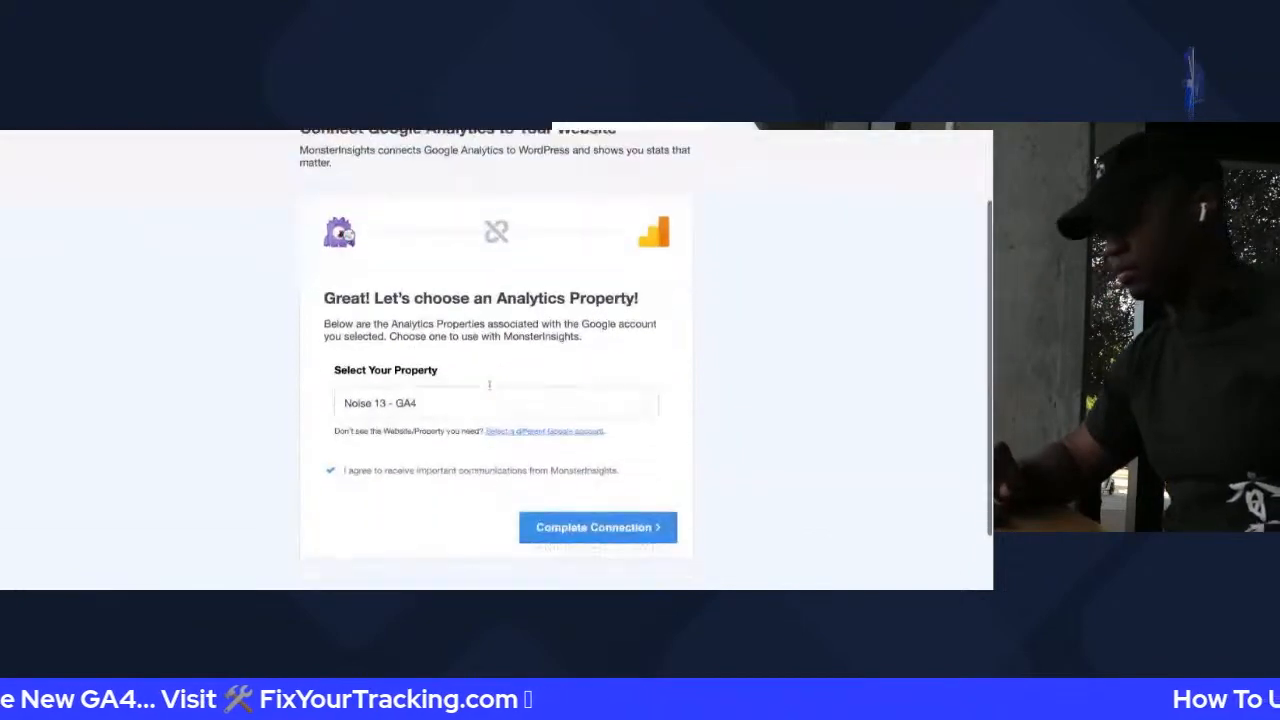
click(566, 458)
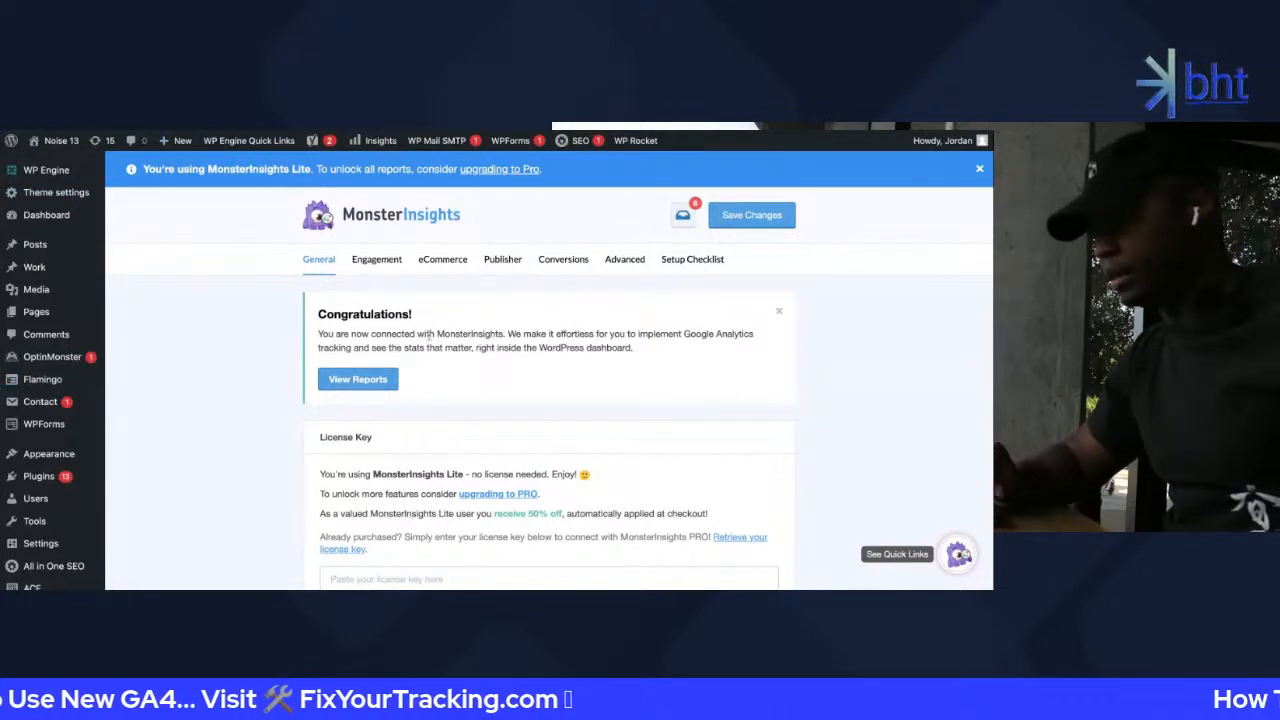
Review the Engagement tab: Demographics, EU Compliance, Link Attribution and Scroll Tracking
click(389, 262)
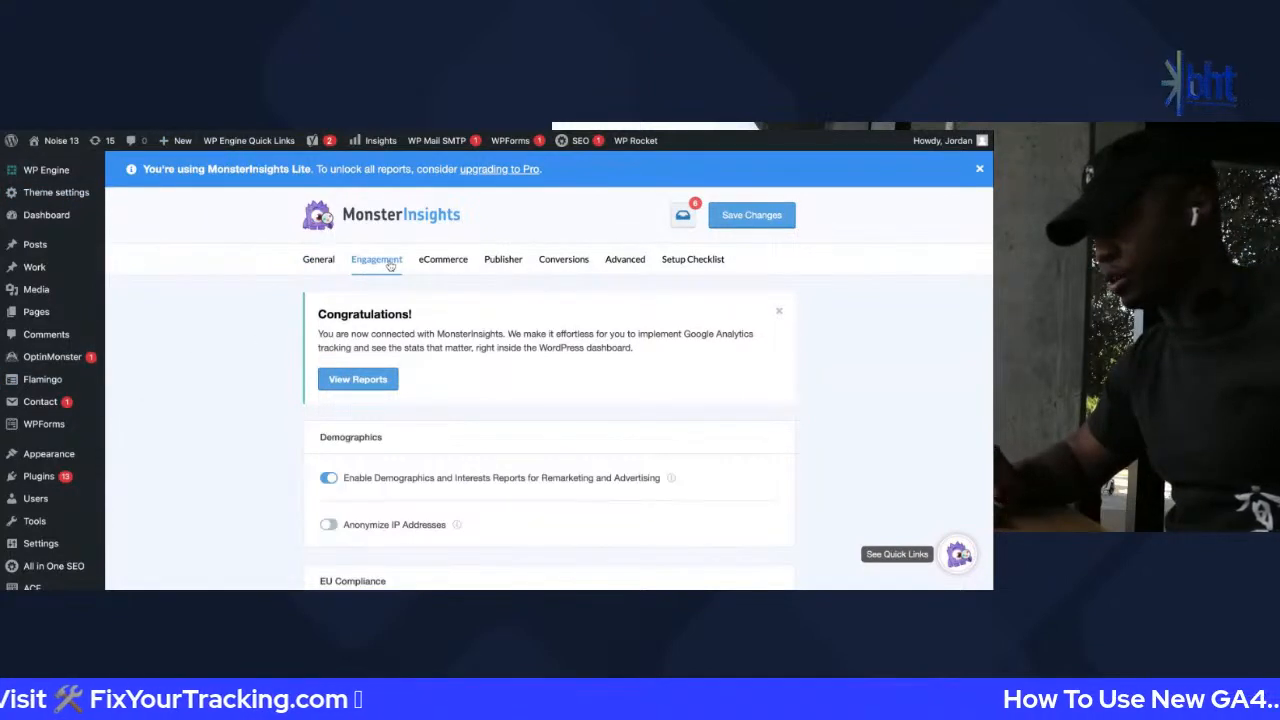
scroll(385, 400, down, 3)
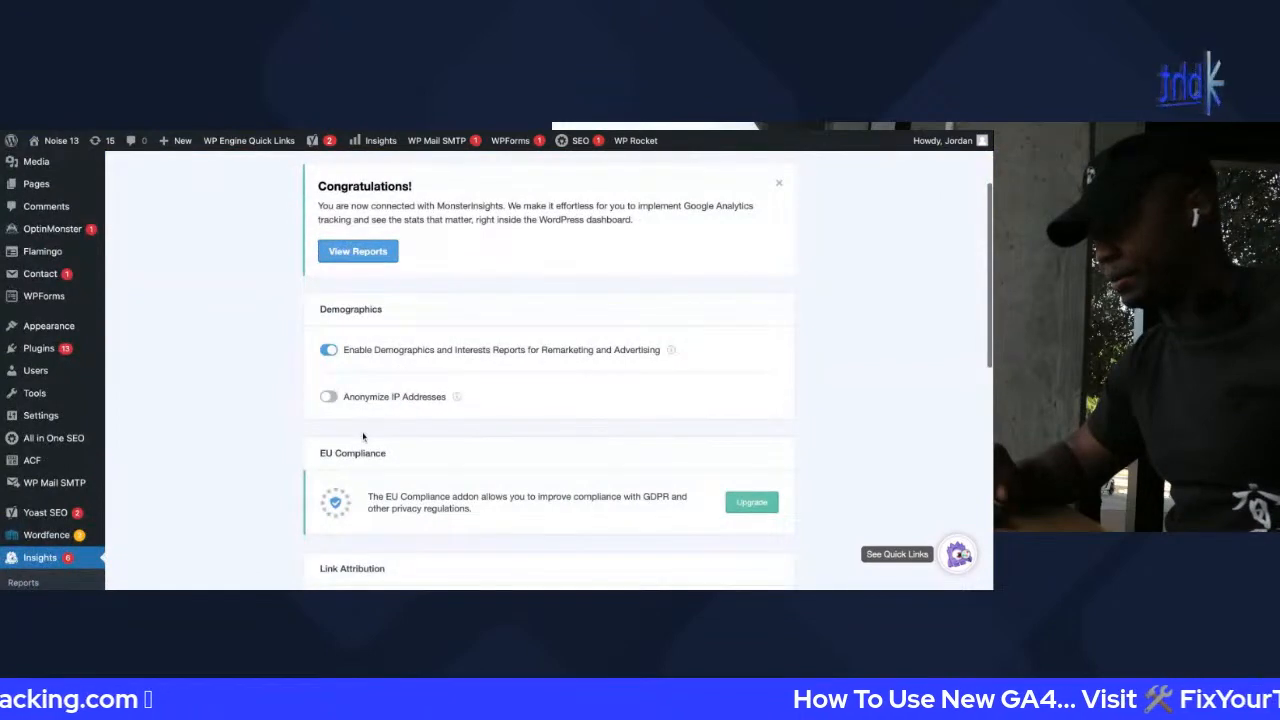
scroll(363, 437, down, 5)
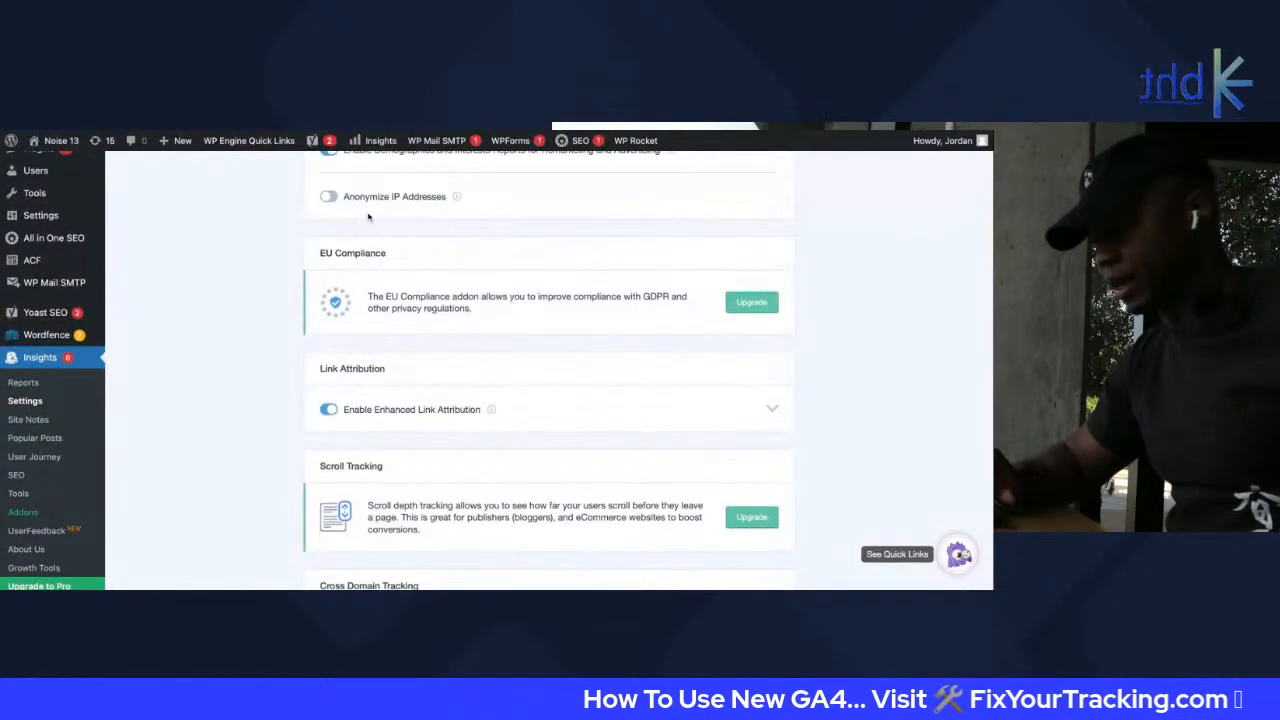
mouse_move(455, 200)
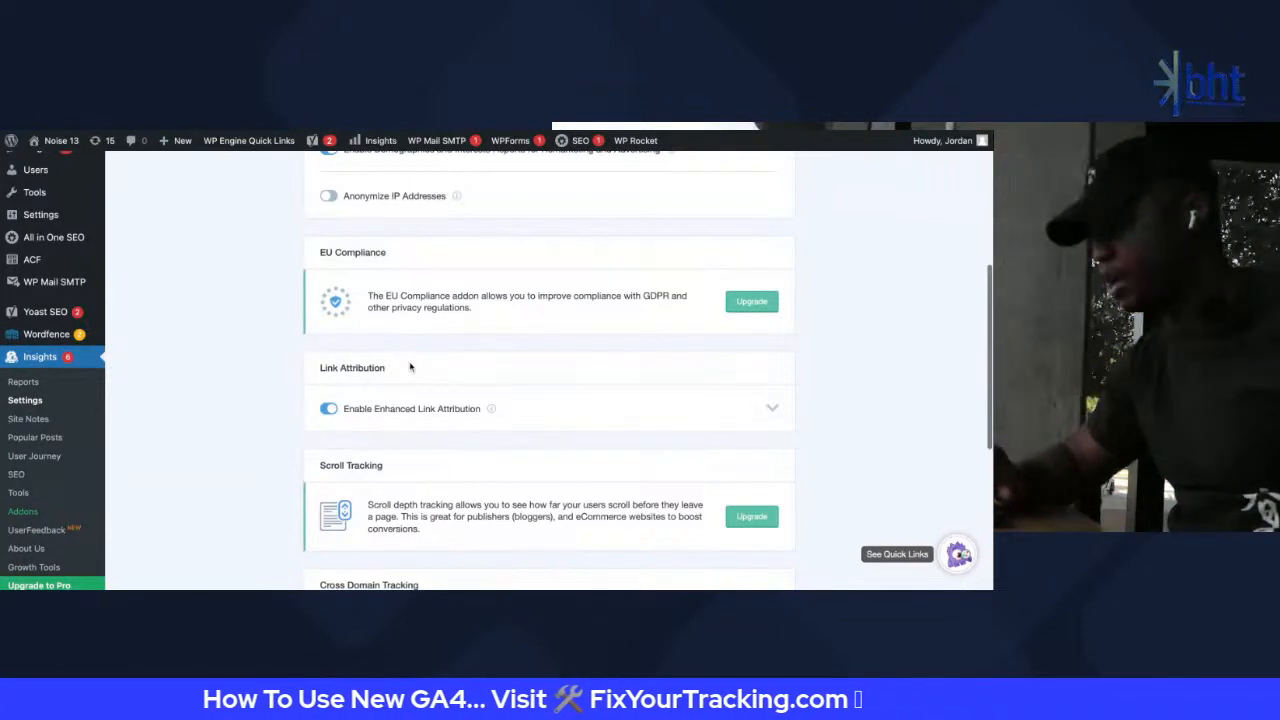
scroll(373, 346, down, 3)
scroll(373, 344, up, 6)
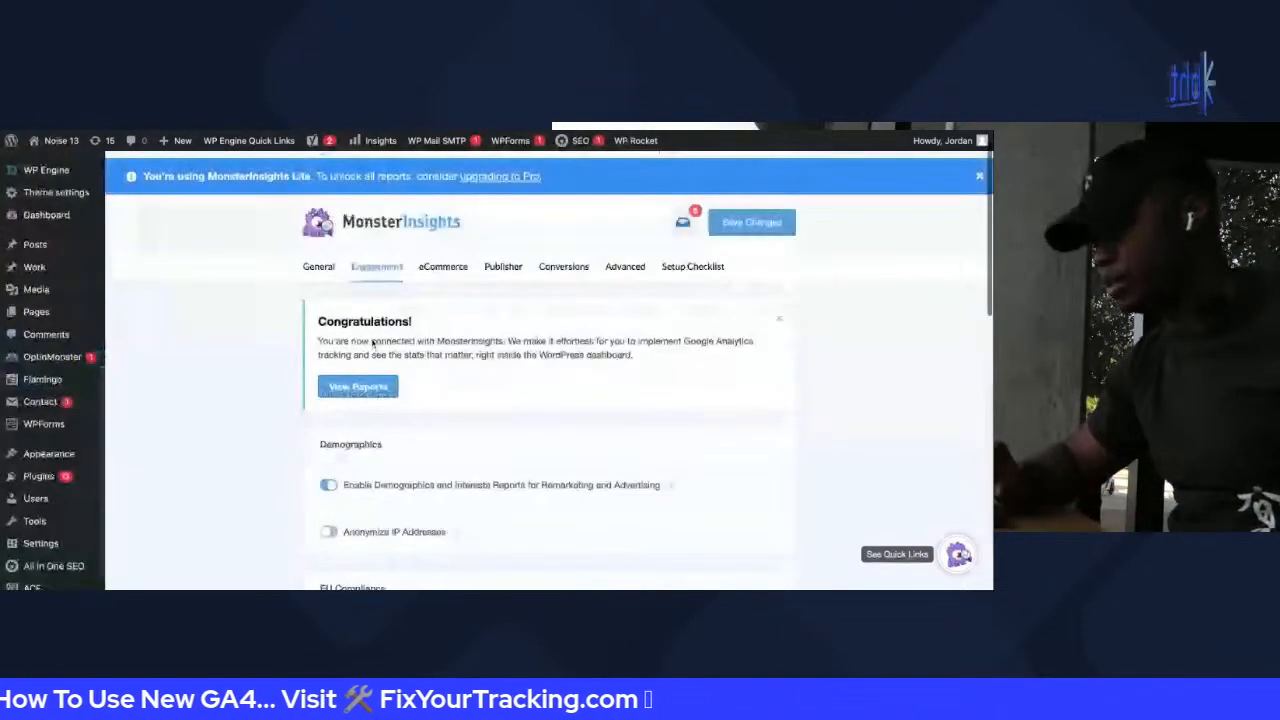
Look over the MonsterInsights eCommerce settings tab
click(443, 266)
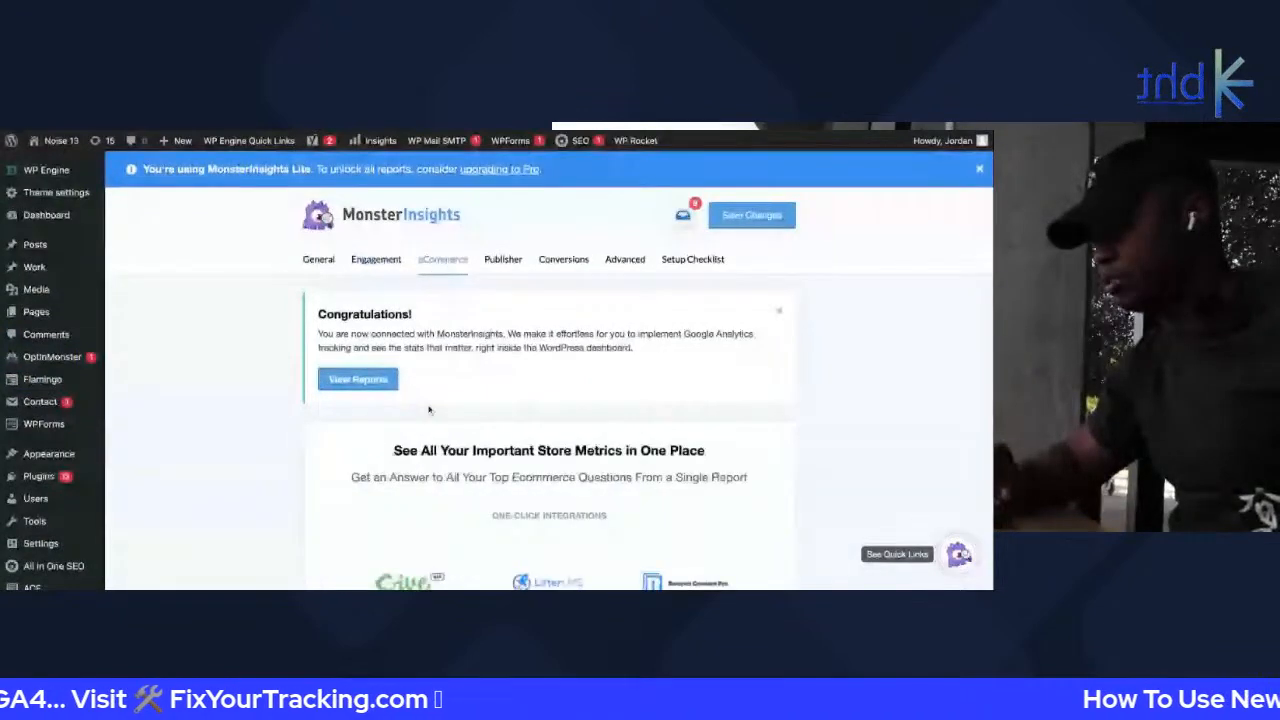
scroll(429, 409, down, 10)
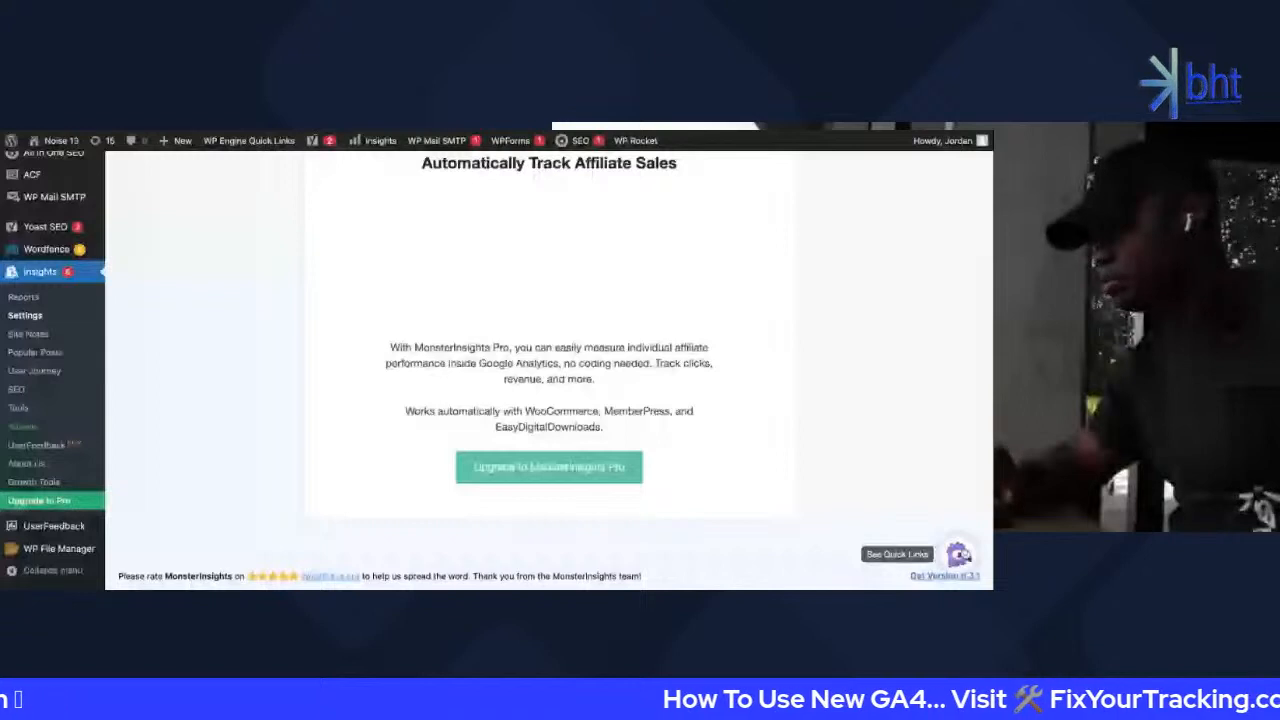
scroll(549, 370, up, 15)
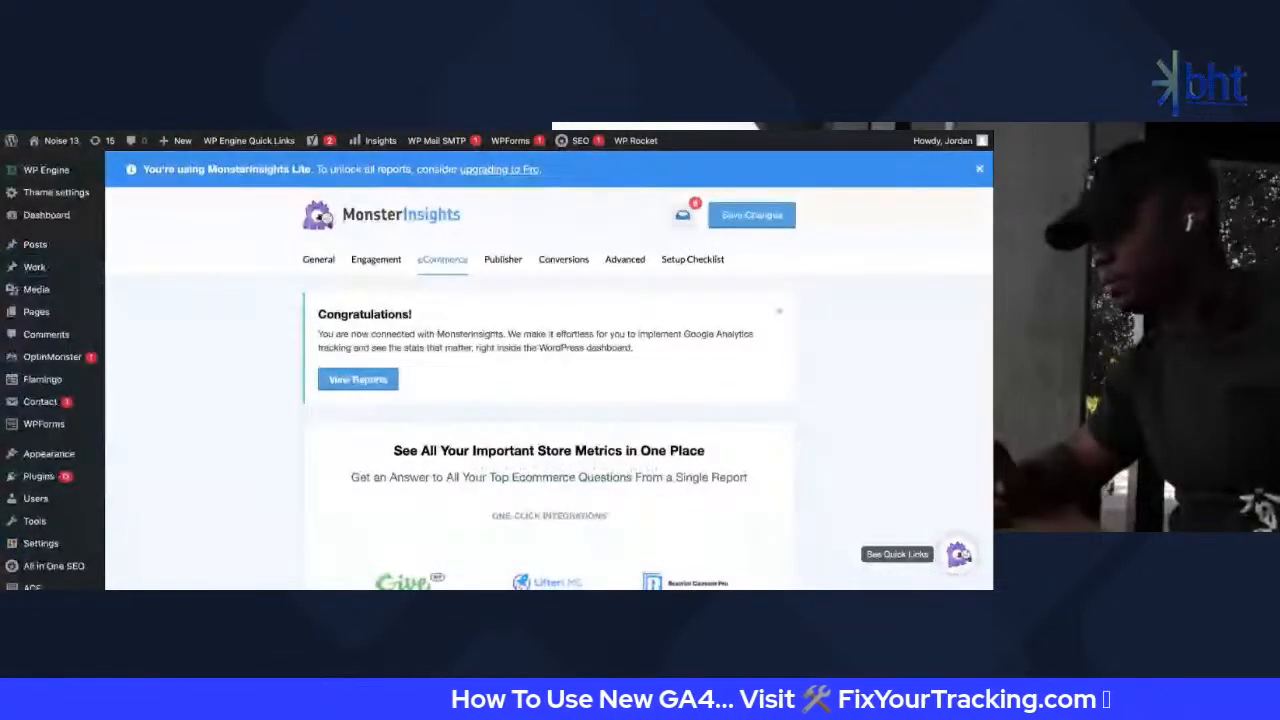
Review the Publisher settings: Affiliate Links, Google AMP, Media Tracking, Headline Analyzer
click(508, 259)
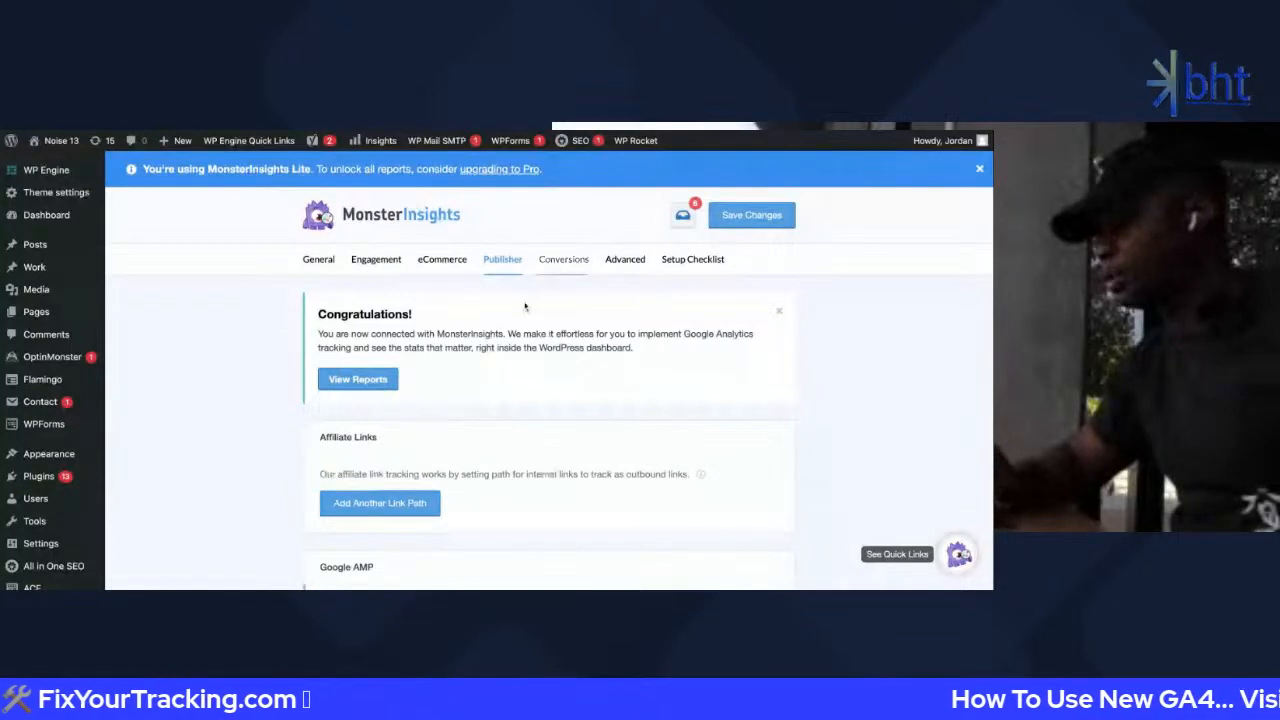
scroll(525, 306, down, 5)
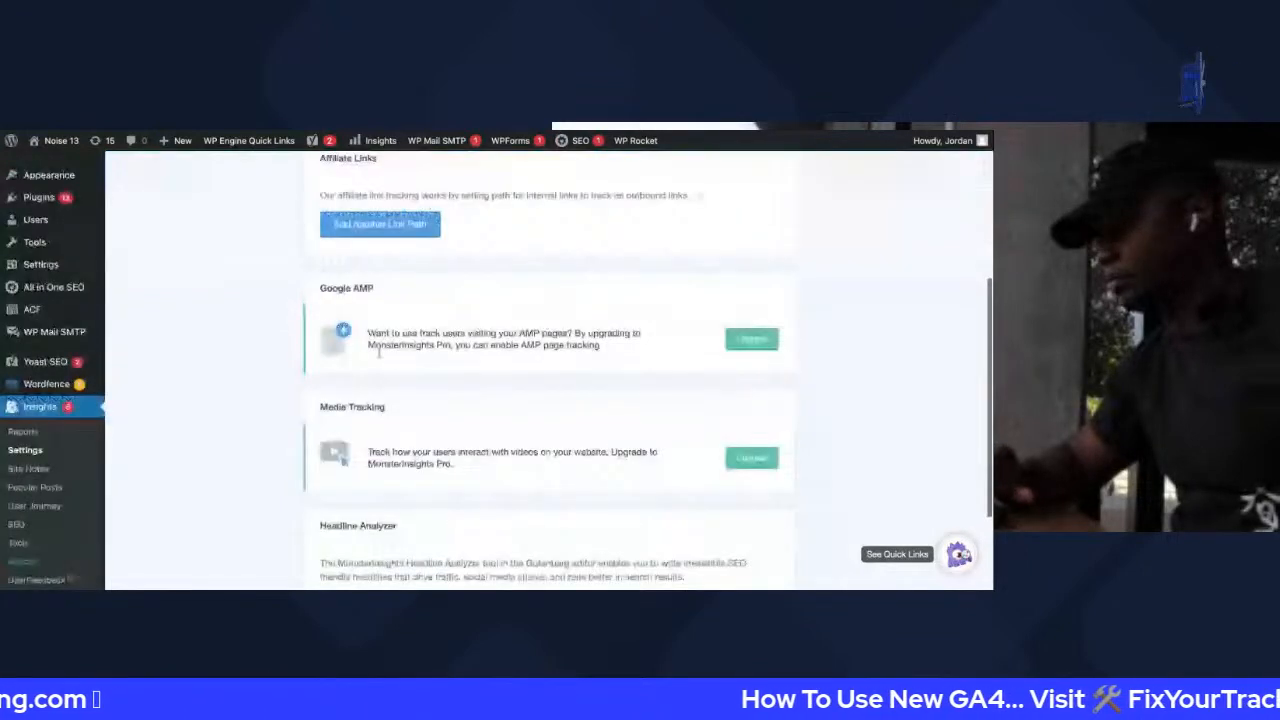
scroll(378, 350, down, 3)
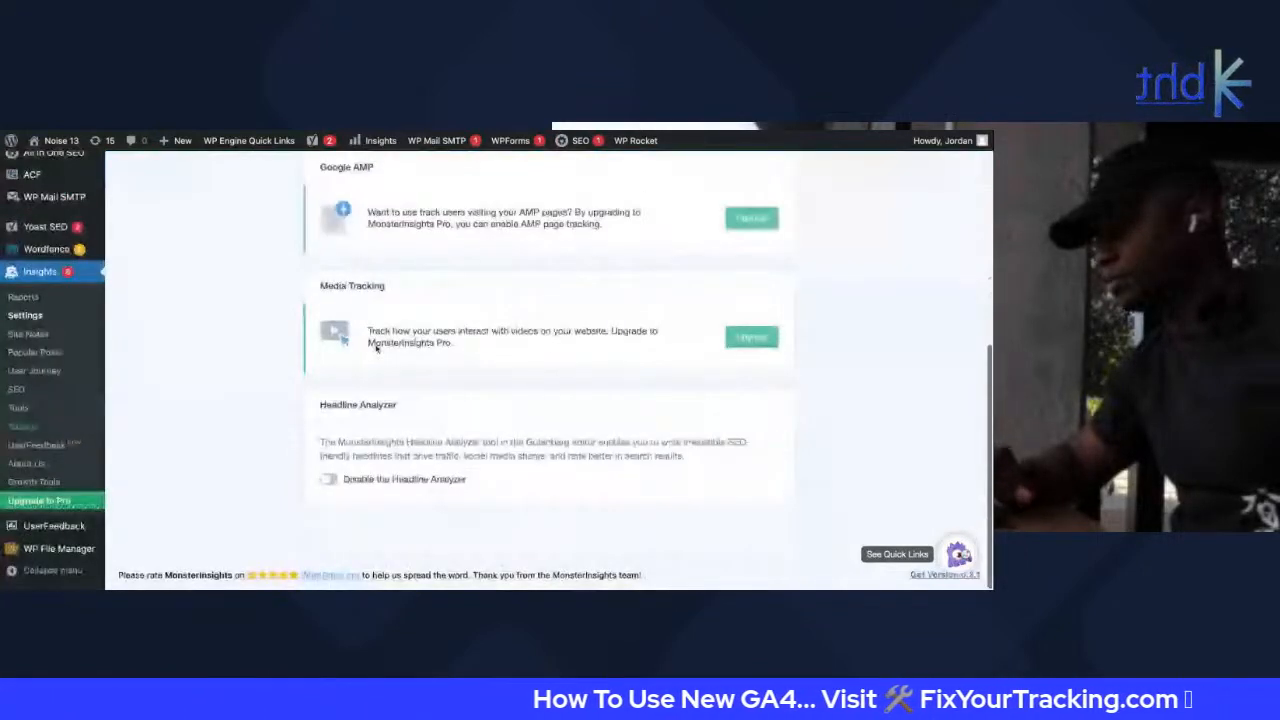
scroll(376, 345, up, 8)
Review the MonsterInsights Conversions tab options
click(580, 282)
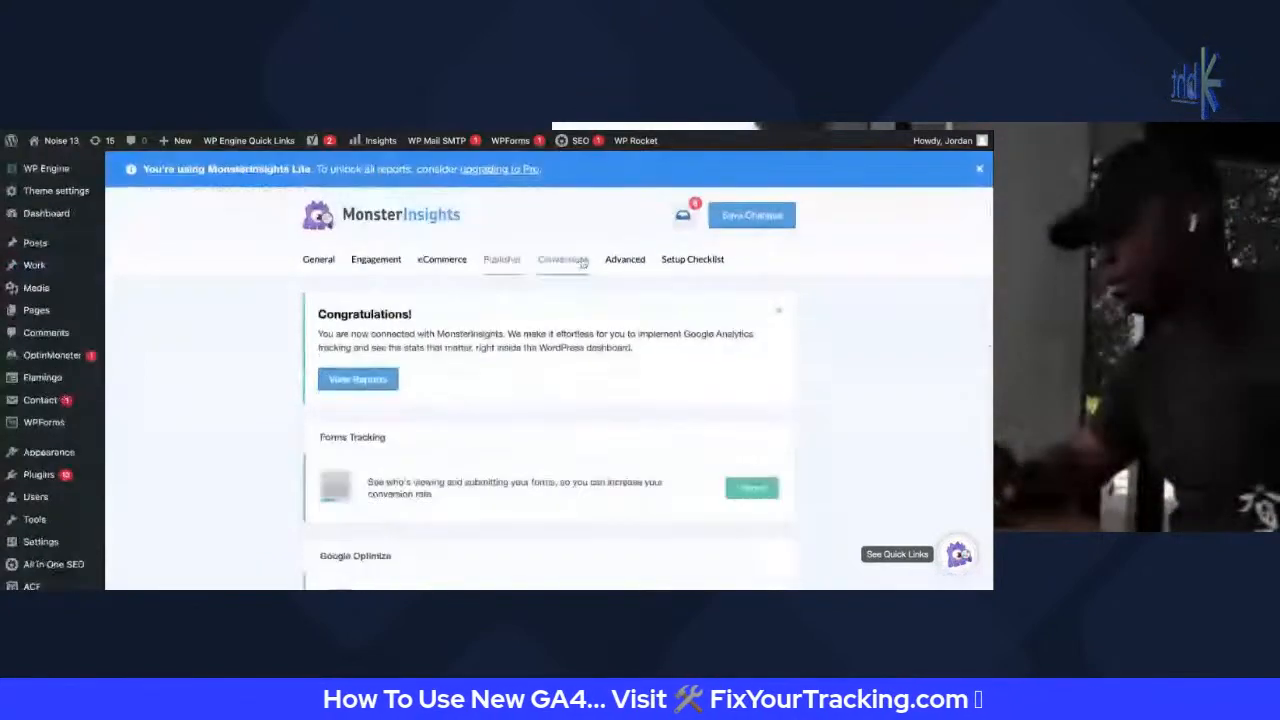
scroll(580, 320, down, 1)
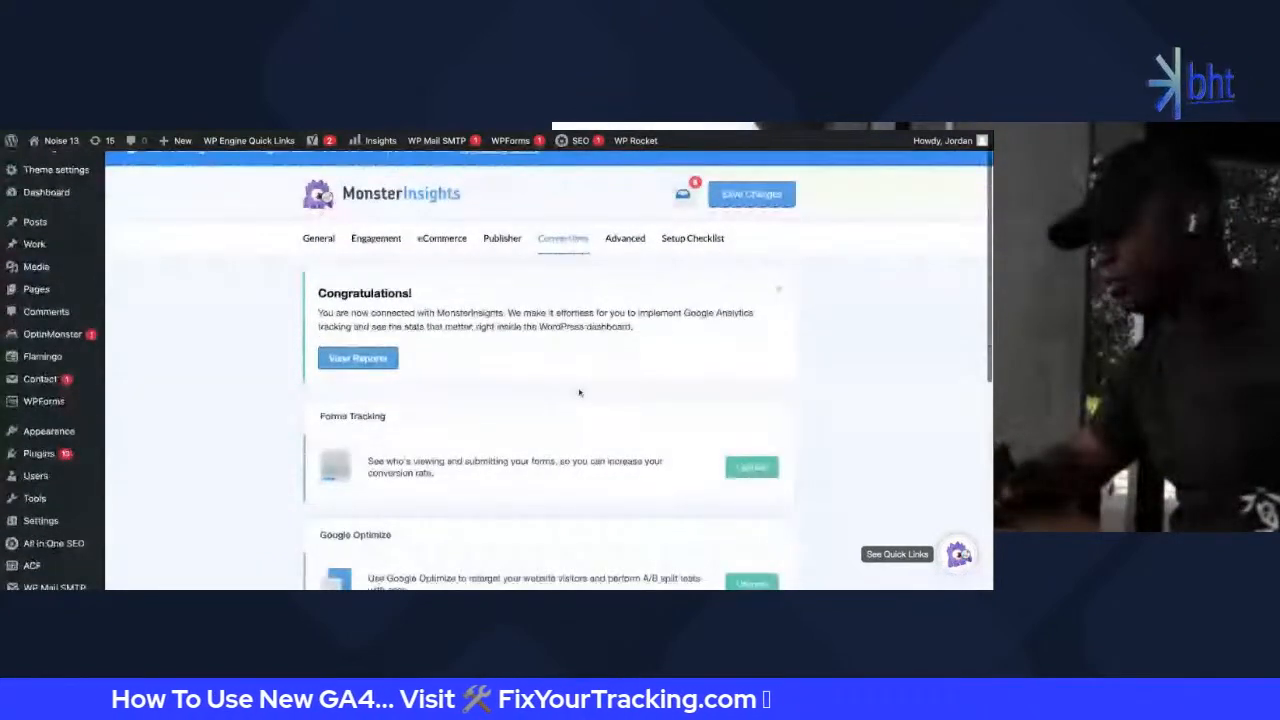
scroll(579, 393, down, 5)
scroll(457, 346, up, 1)
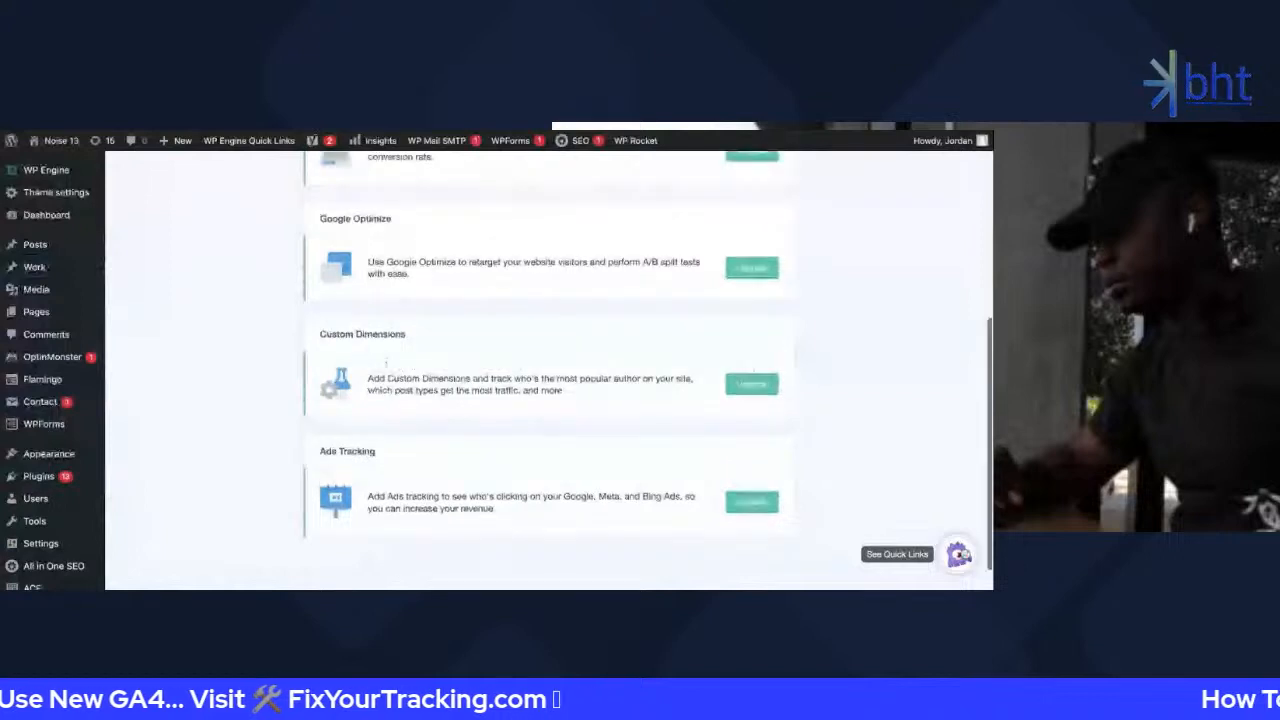
scroll(331, 309, up, 2)
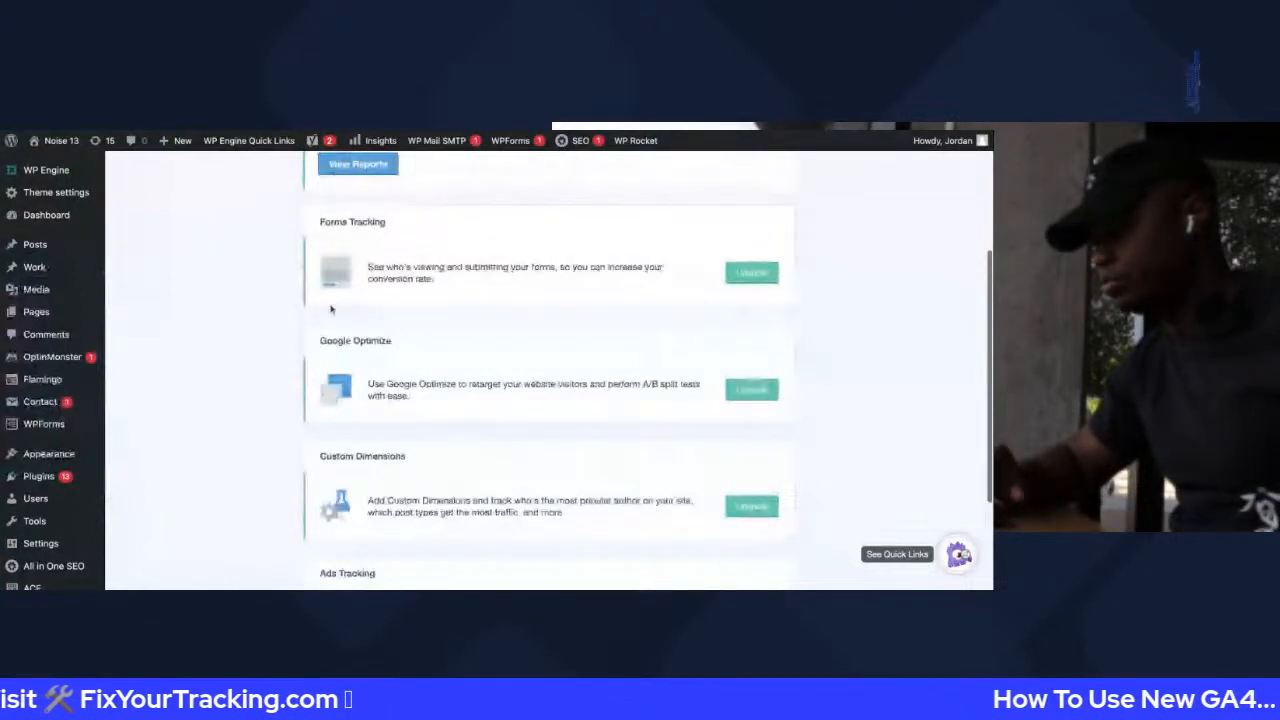
scroll(380, 340, up, 2)
scroll(411, 372, up, 2)
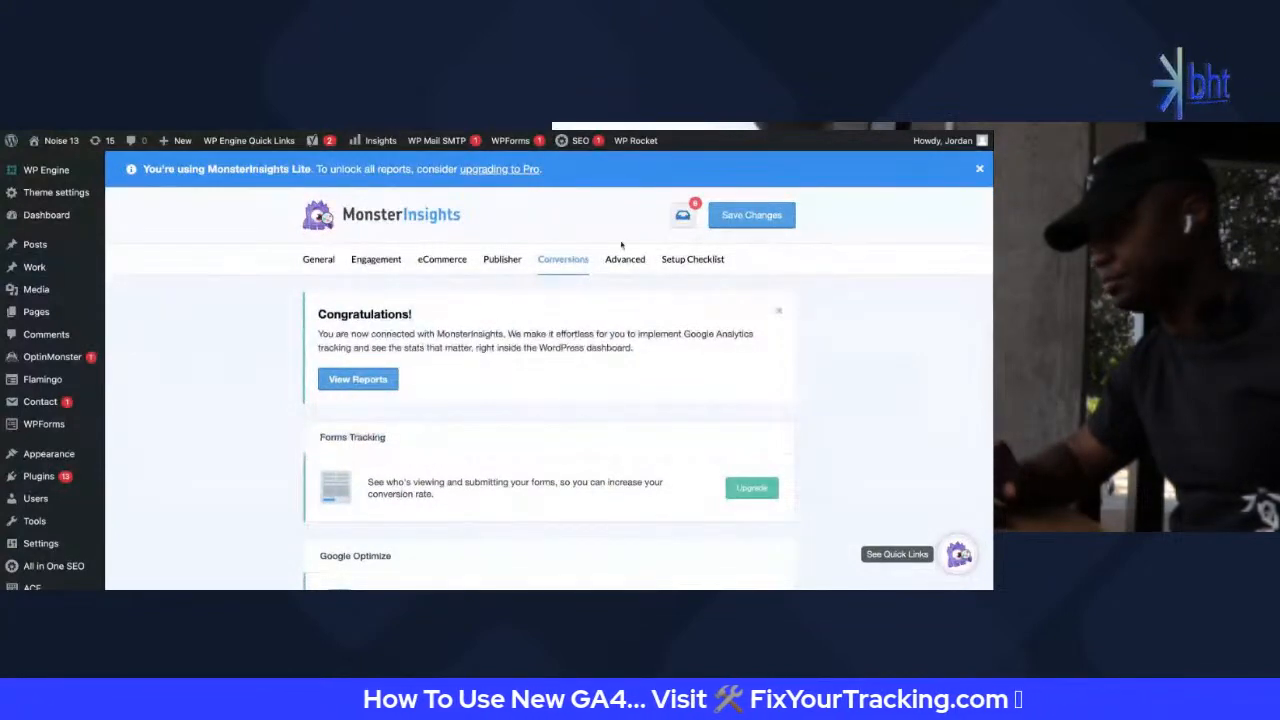
Browse the Advanced settings: Email Summaries, Export PDF Reports and Permissions
click(625, 259)
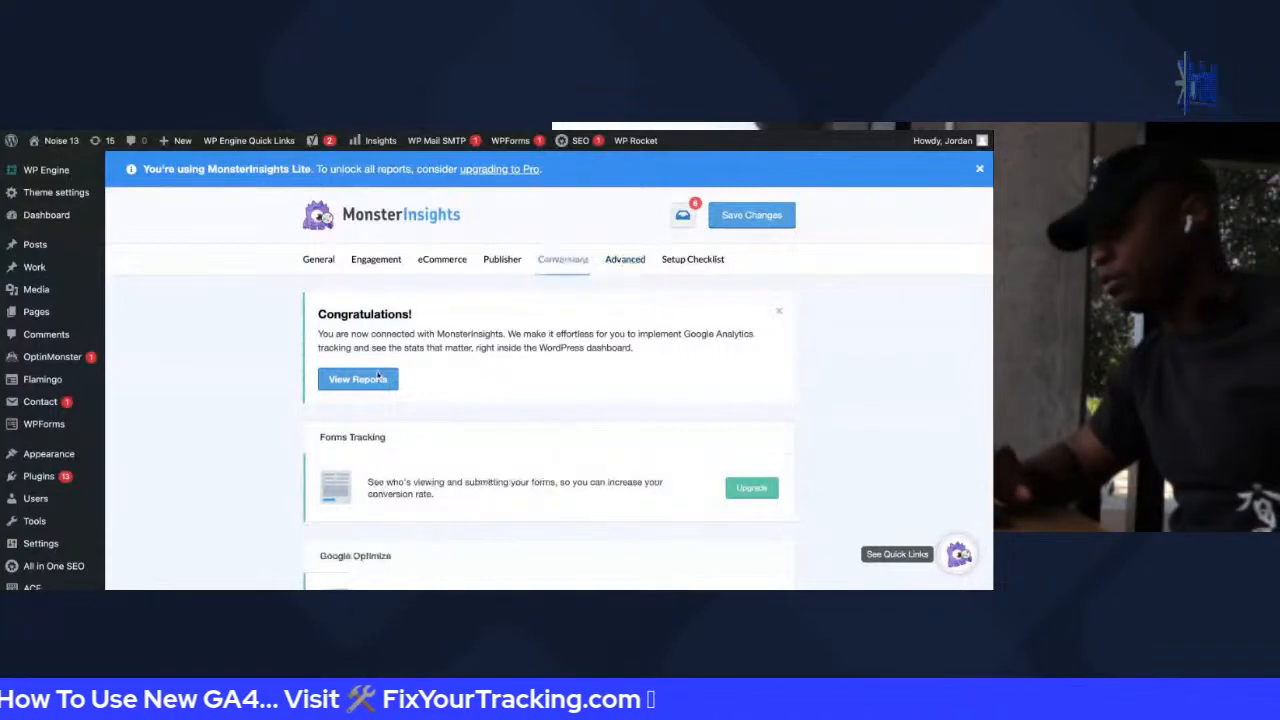
scroll(397, 489, down, 5)
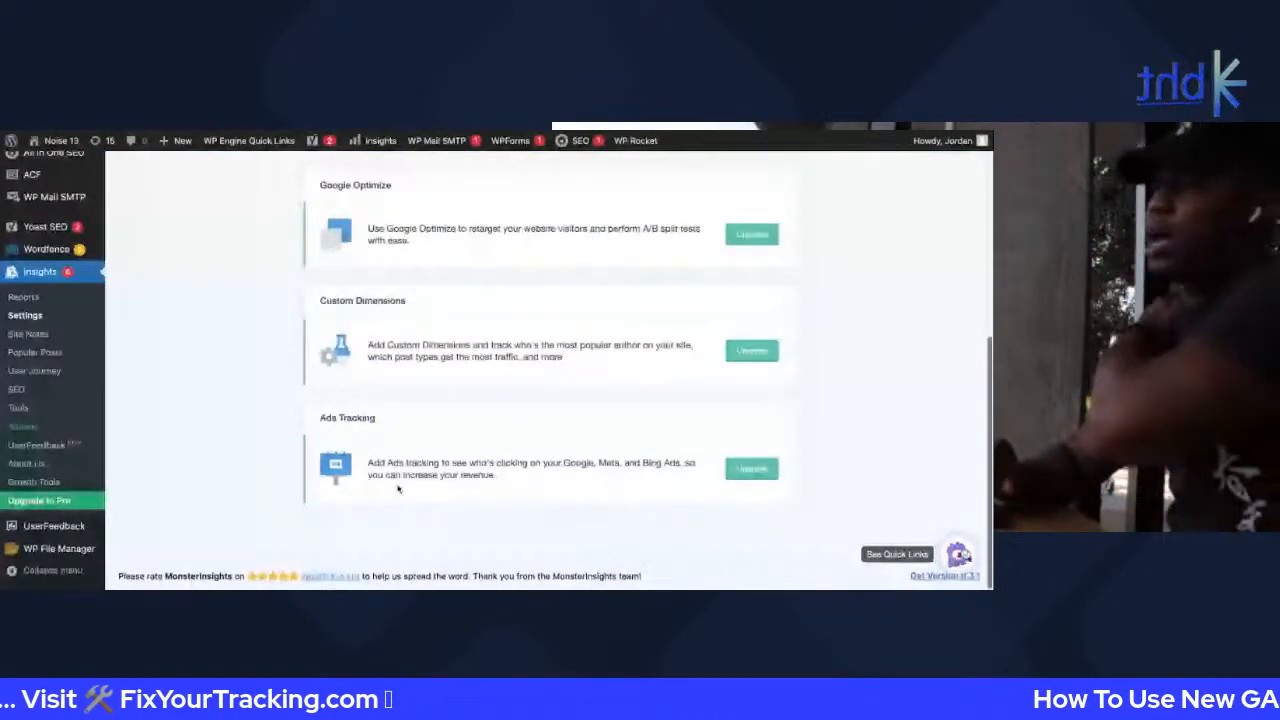
scroll(397, 489, up, 5)
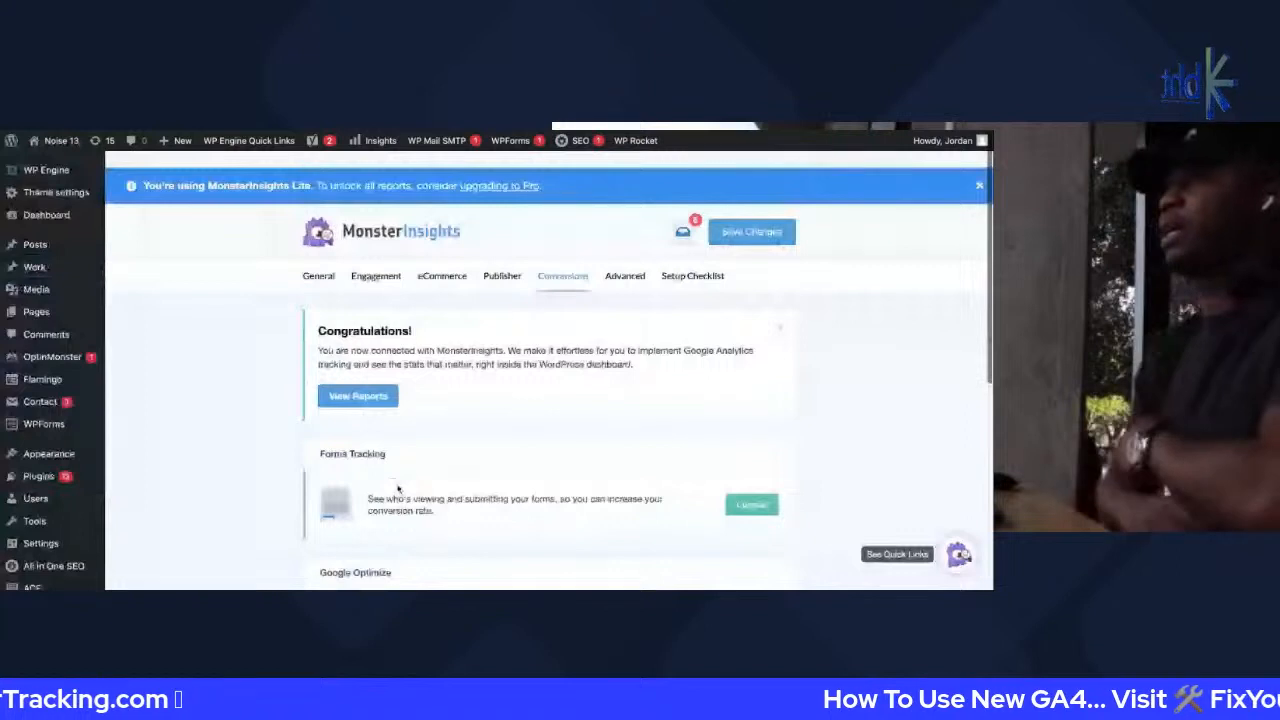
scroll(397, 489, down, 1)
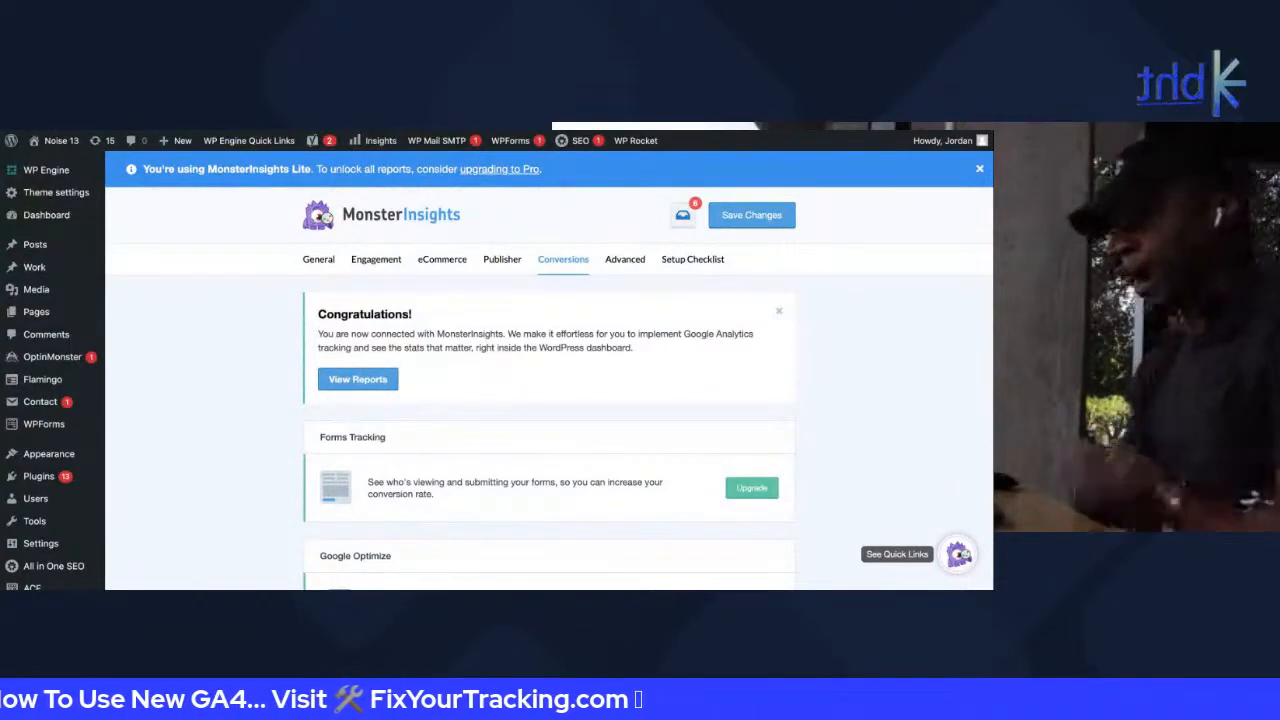
click(625, 266)
scroll(577, 423, down, 2)
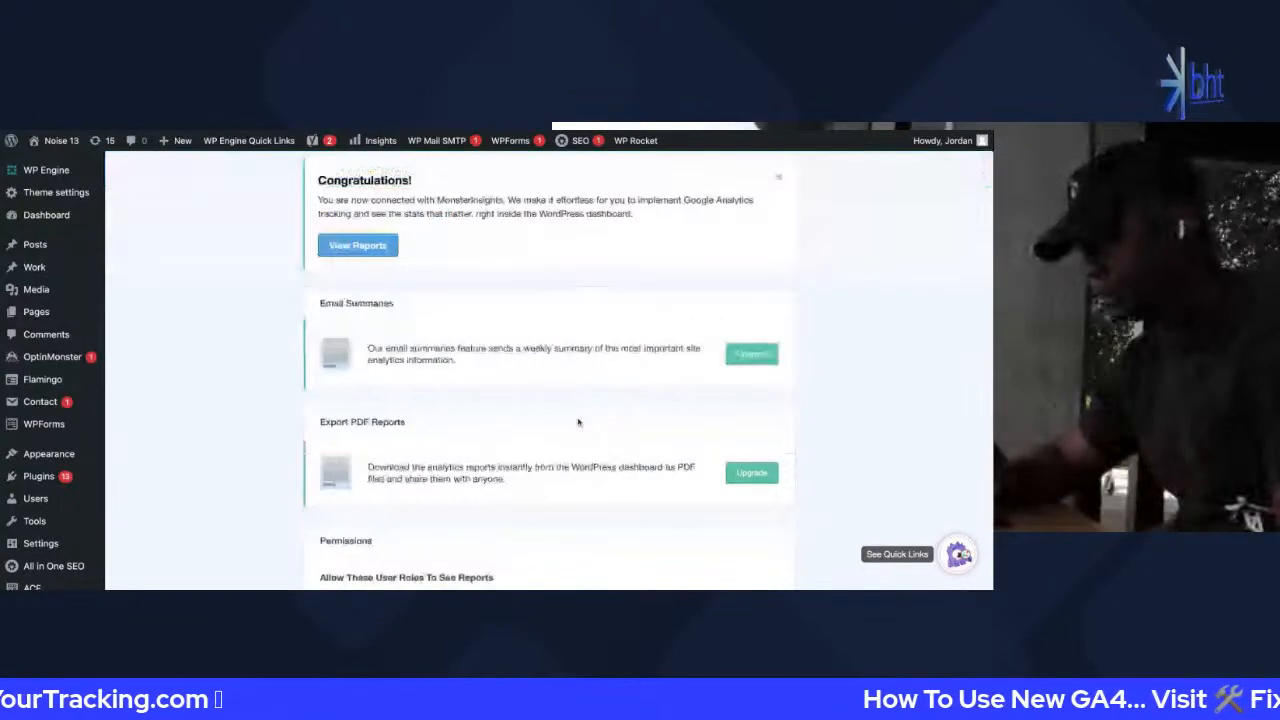
scroll(577, 423, down, 5)
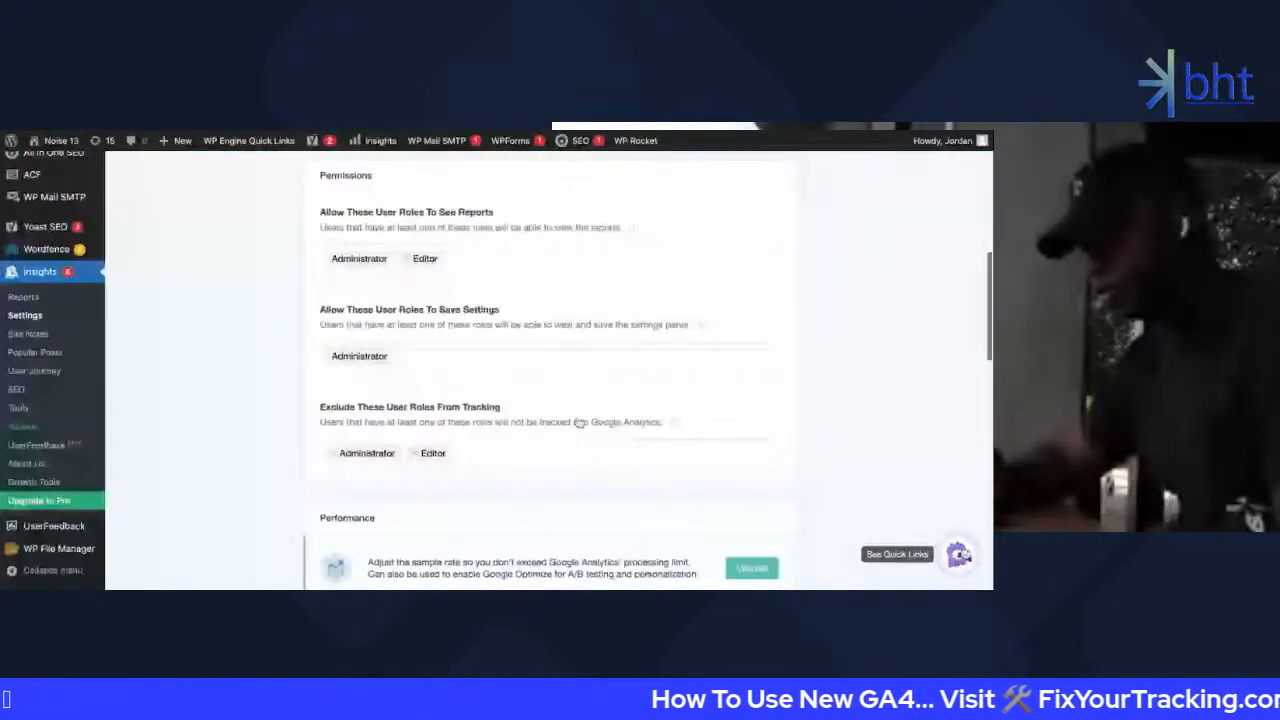
scroll(579, 423, down, 6)
scroll(577, 423, down, 6)
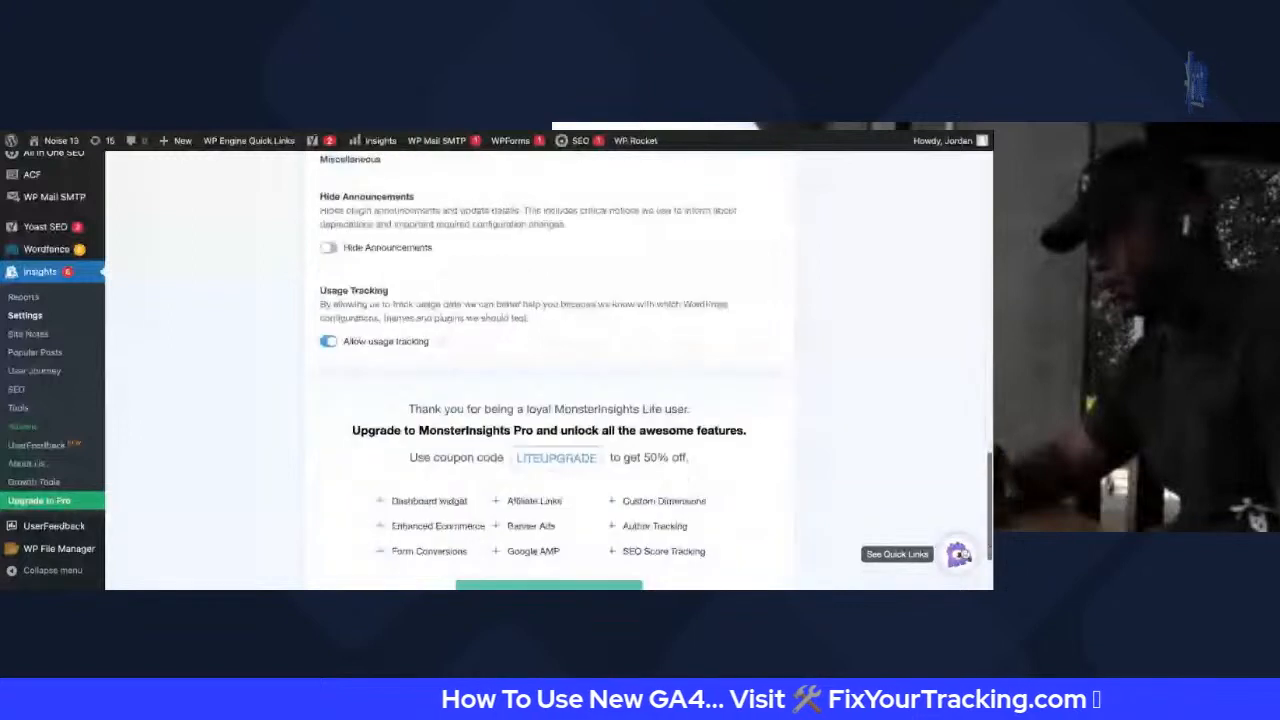
scroll(597, 399, up, 15)
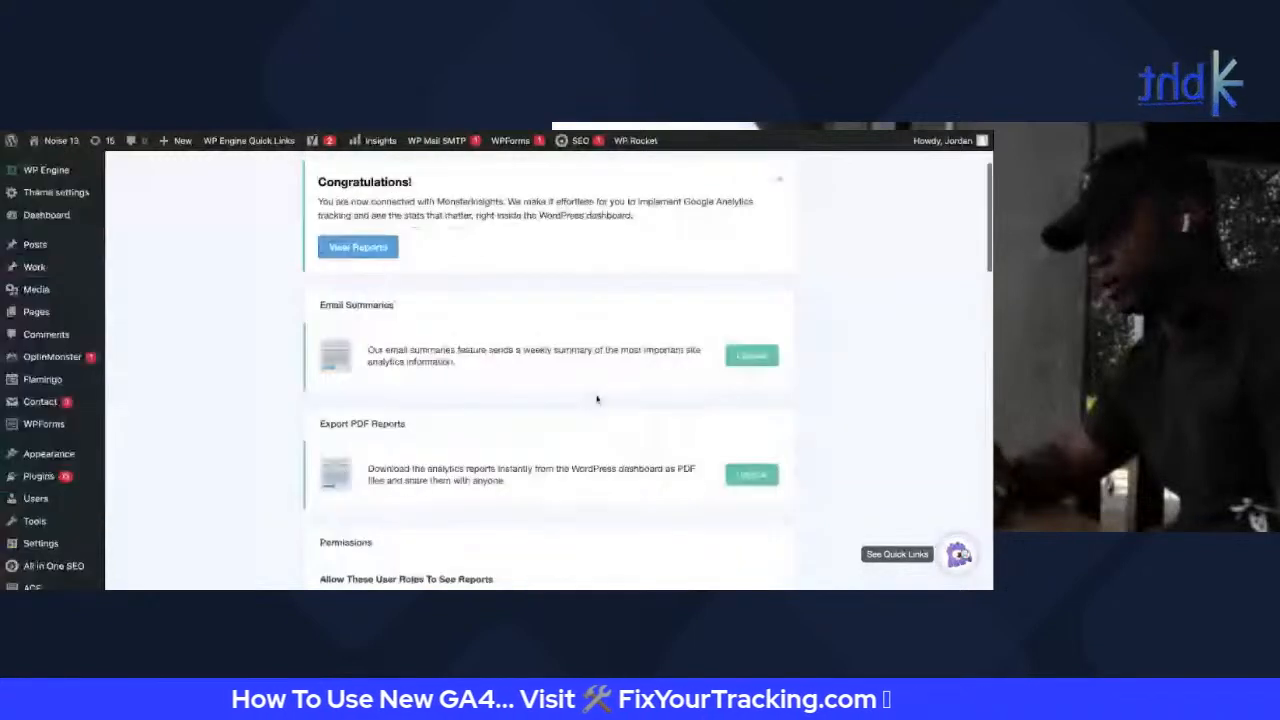
scroll(597, 399, up, 2)
Show the Setup Checklist and highlight Step 2's Google Search Console item
click(696, 260)
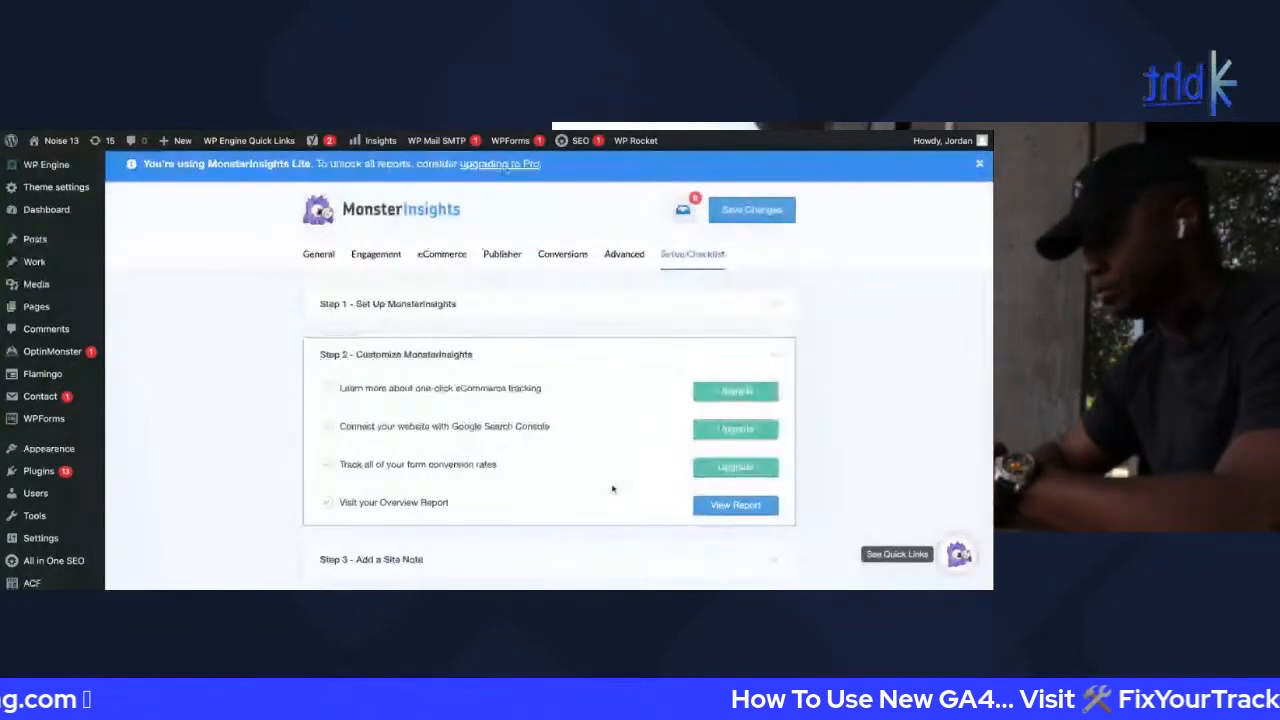
scroll(575, 450, down, 1)
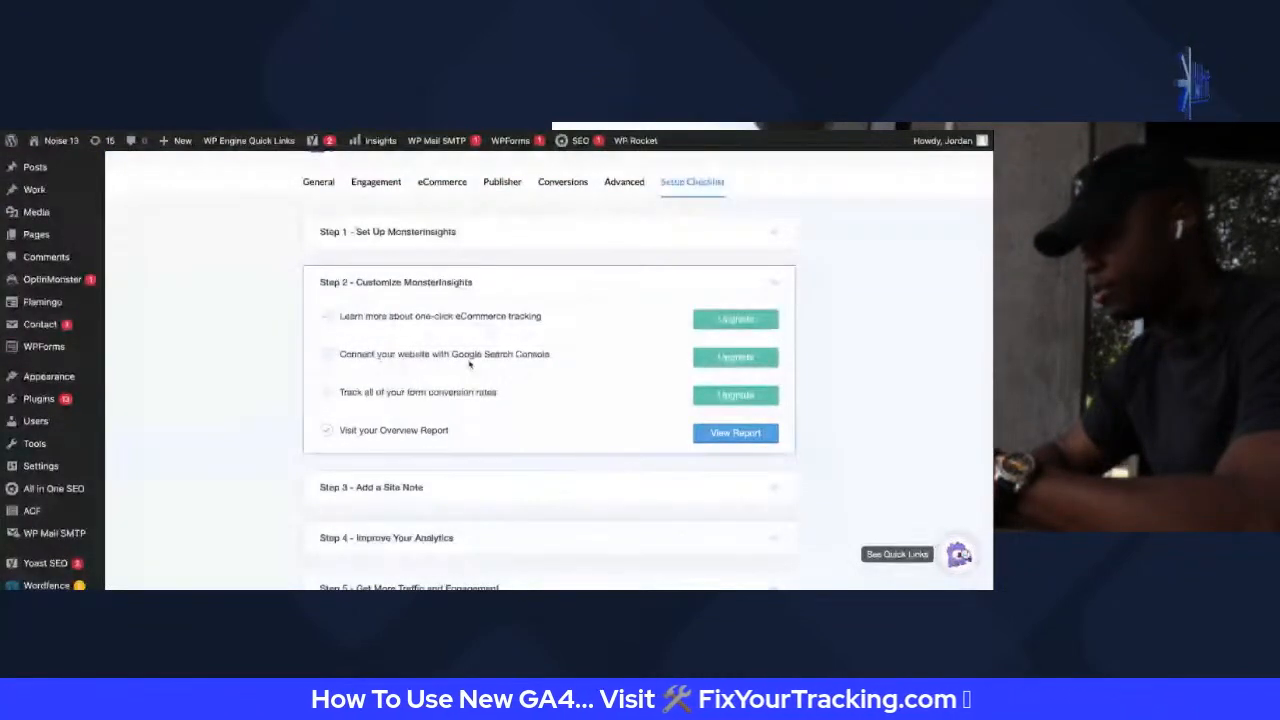
drag(451, 354, 550, 355)
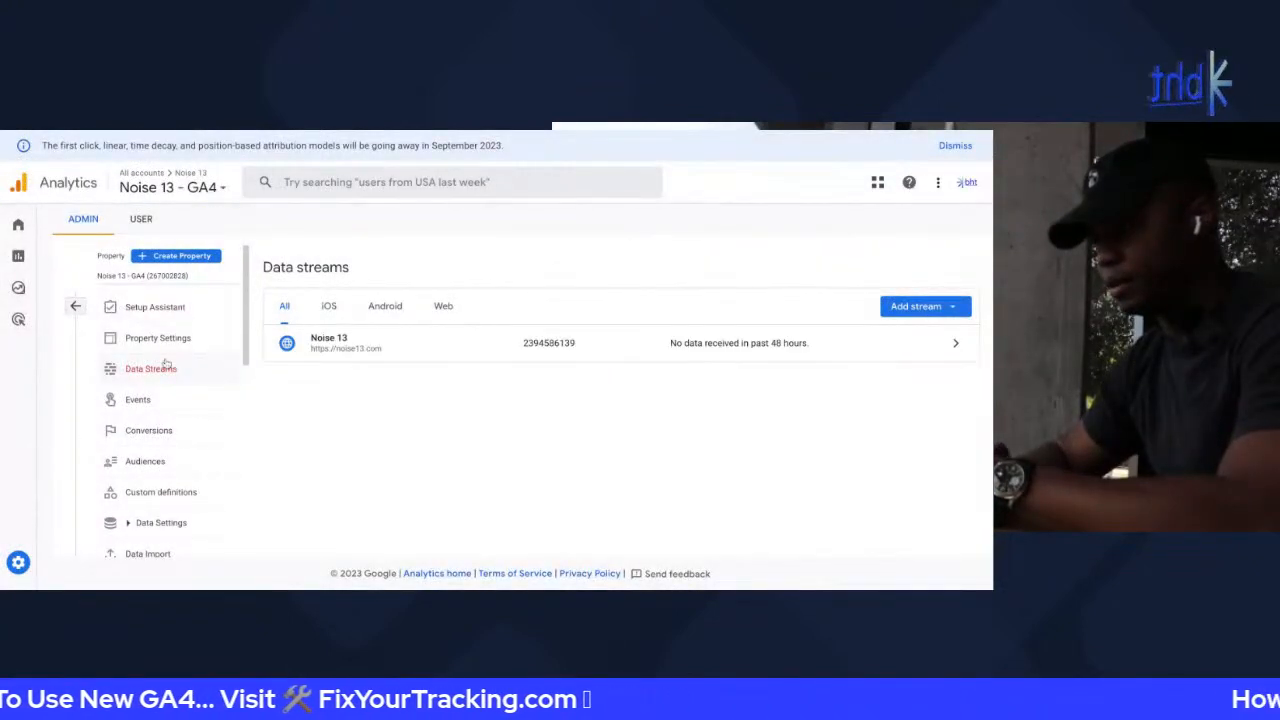
Find Product Links in Admin and open the empty Search Console Links page
scroll(165, 390, down, 5)
scroll(170, 410, up, 3)
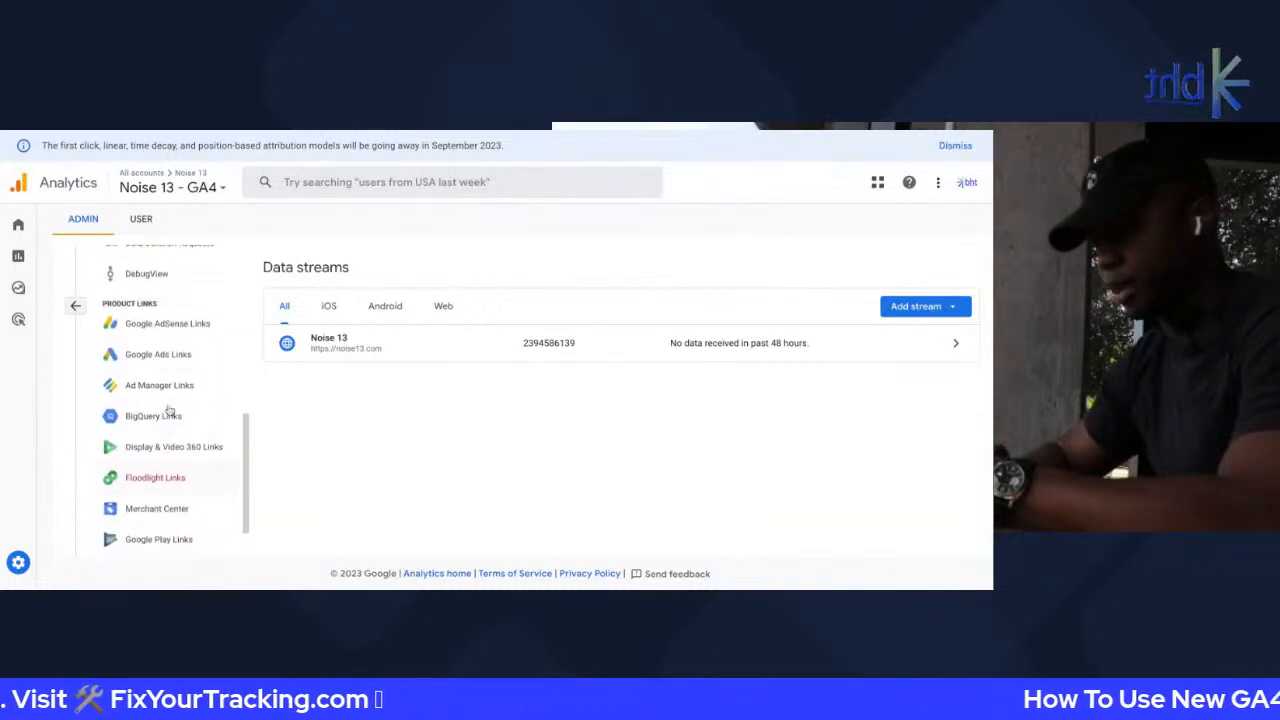
scroll(130, 418, down, 2)
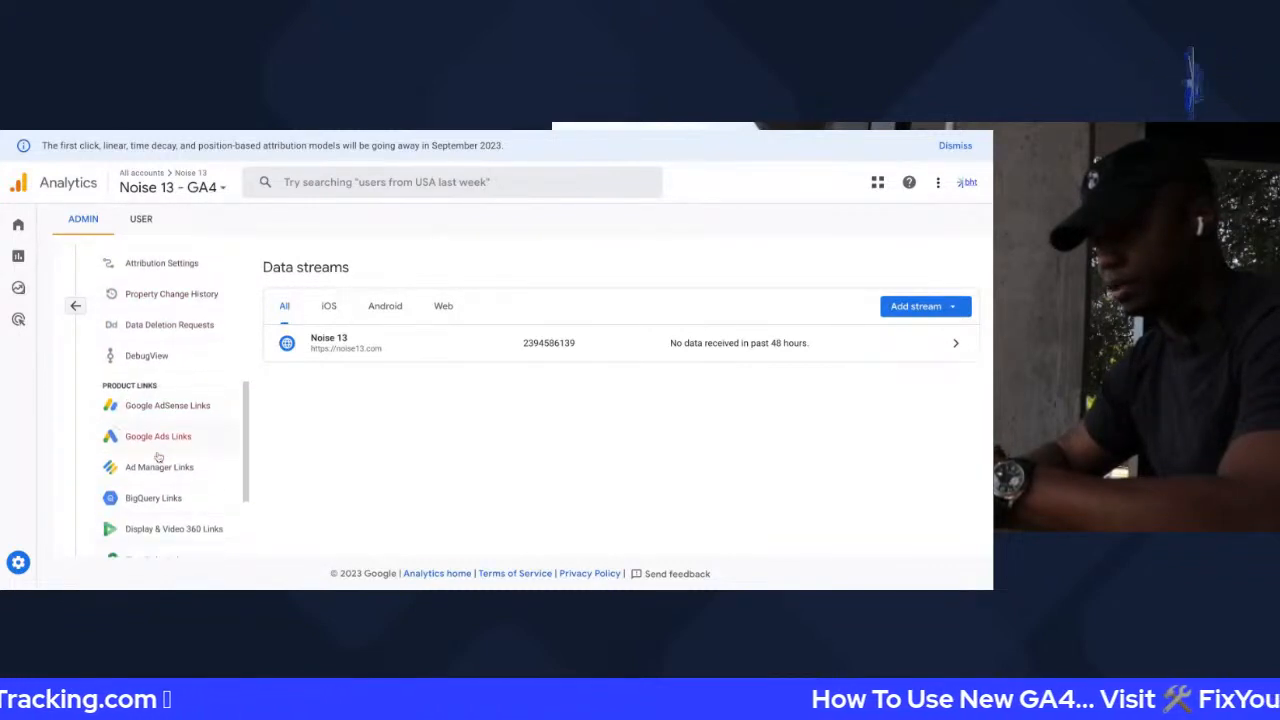
triple_click(102, 323)
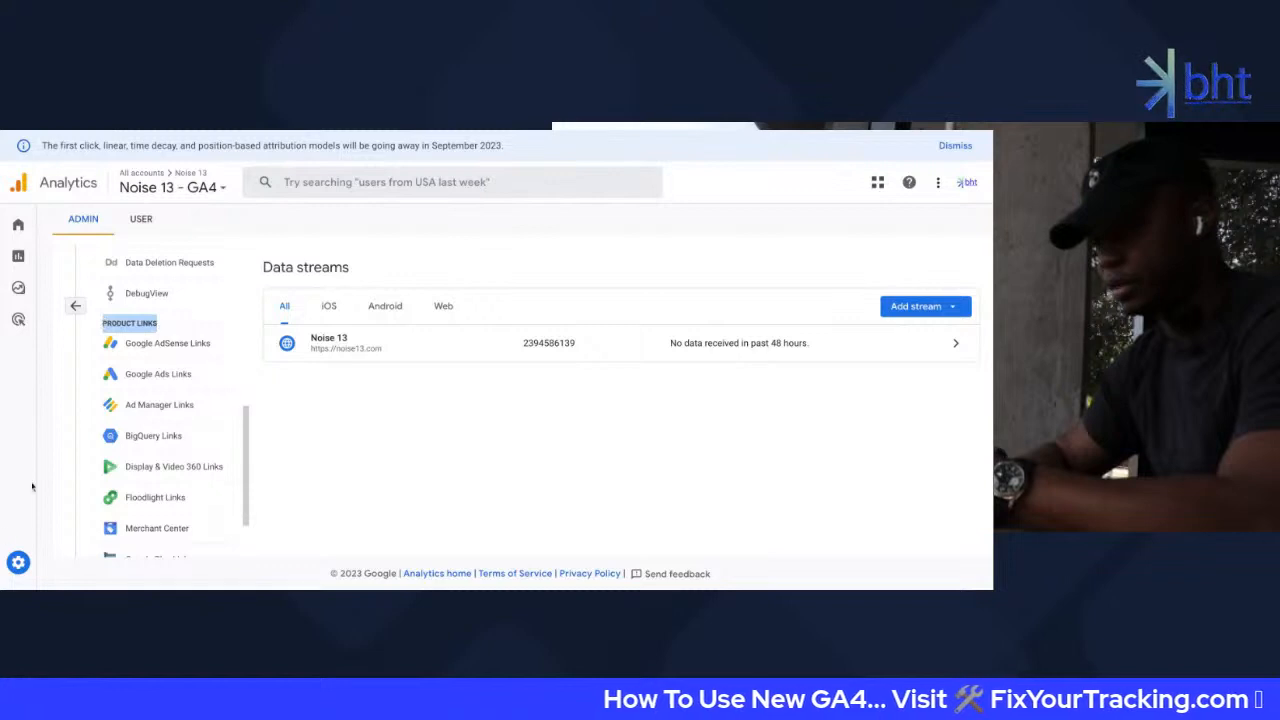
mouse_move(5, 575)
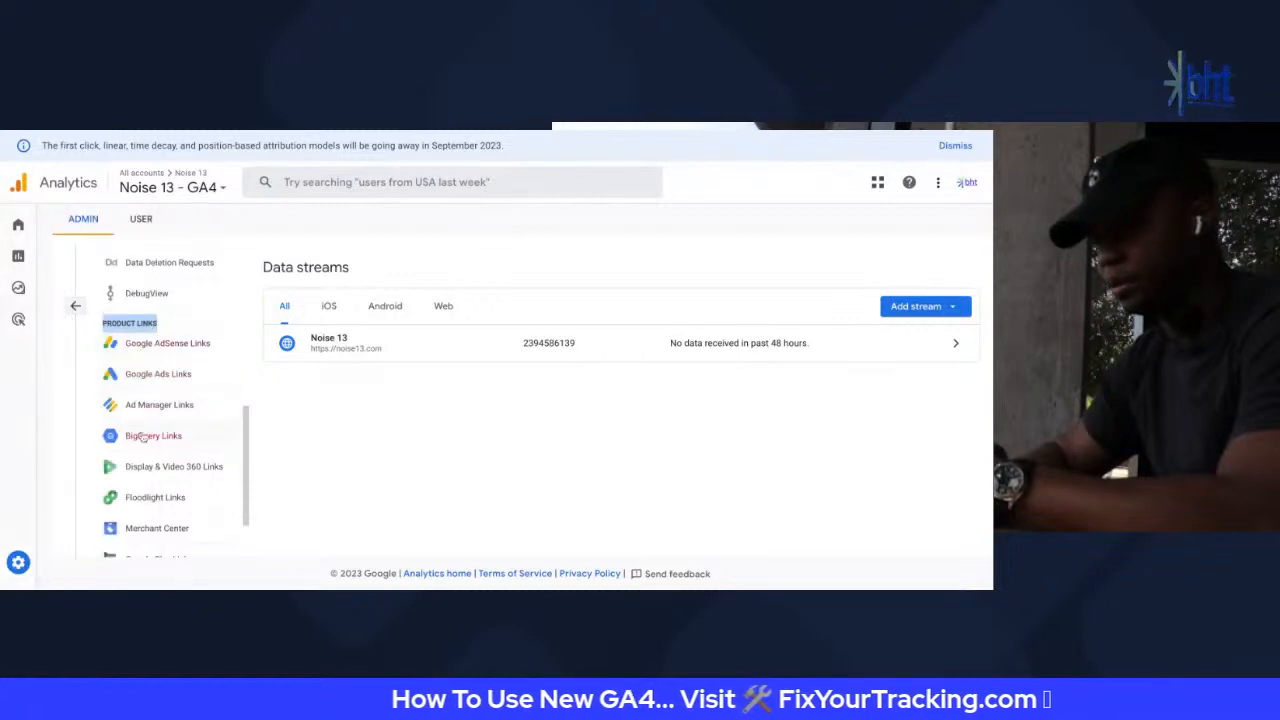
scroll(140, 380, down, 2)
scroll(151, 397, up, 3)
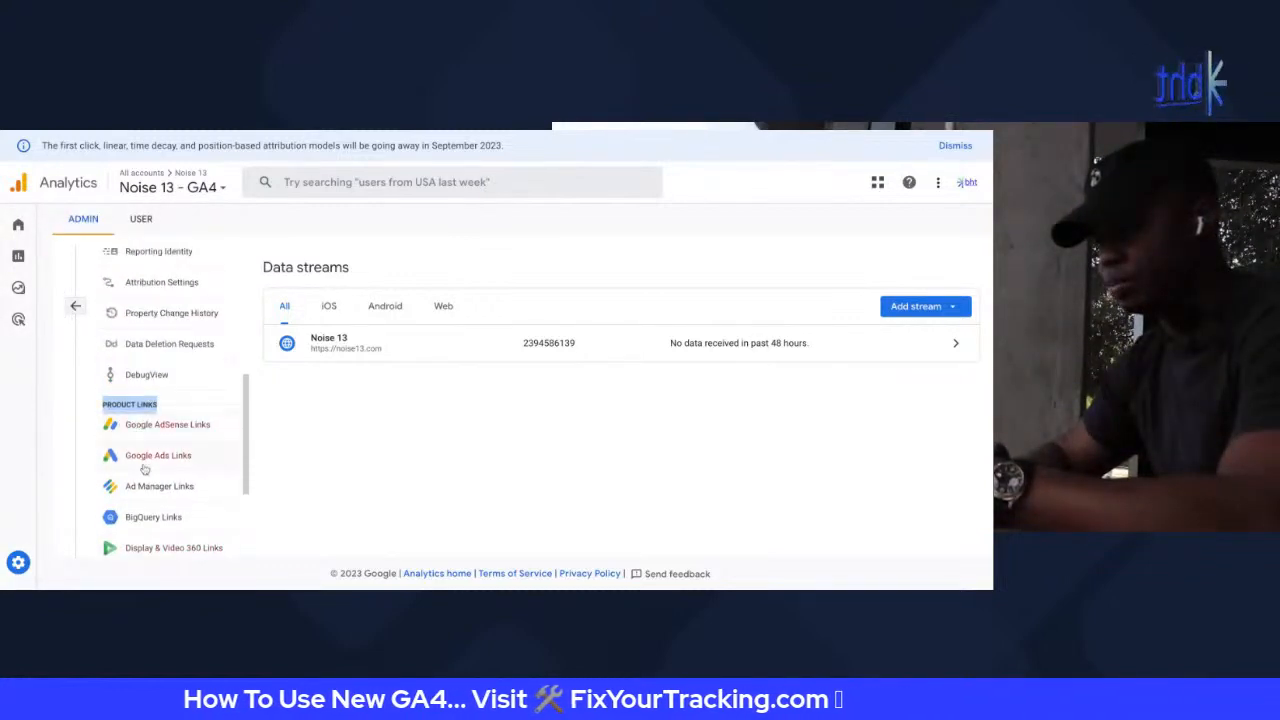
scroll(148, 455, down, 3)
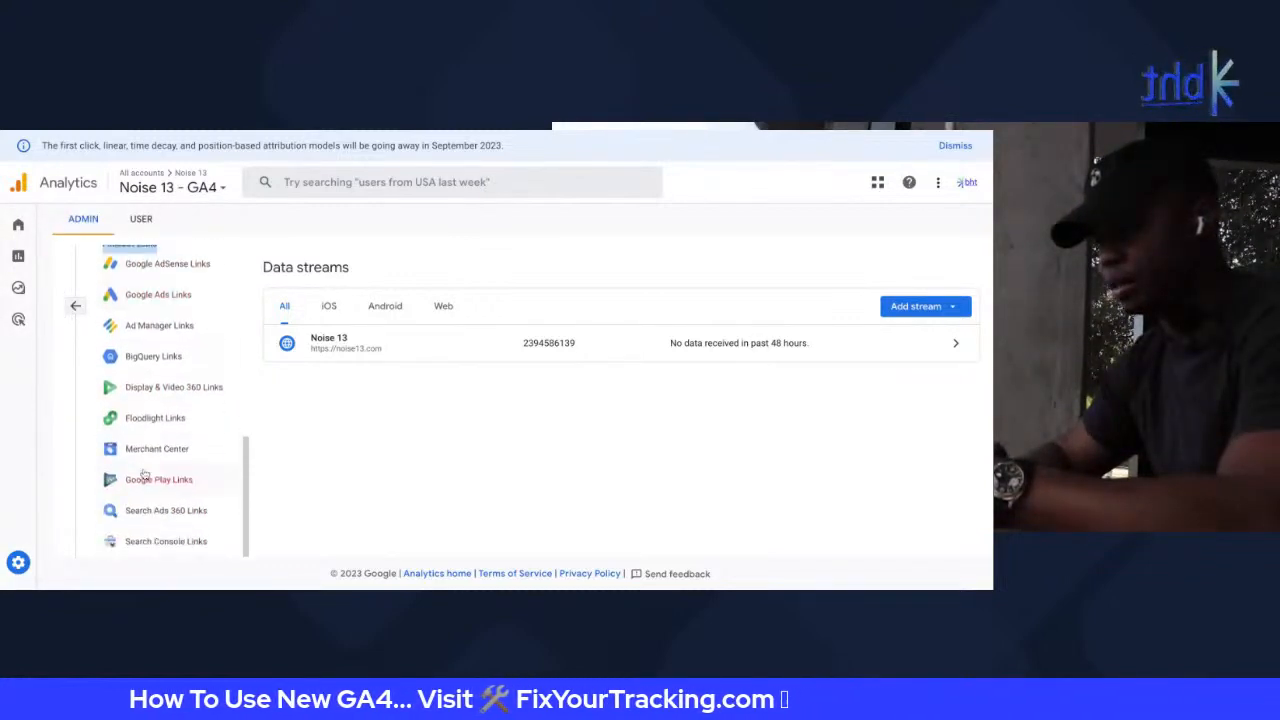
click(155, 542)
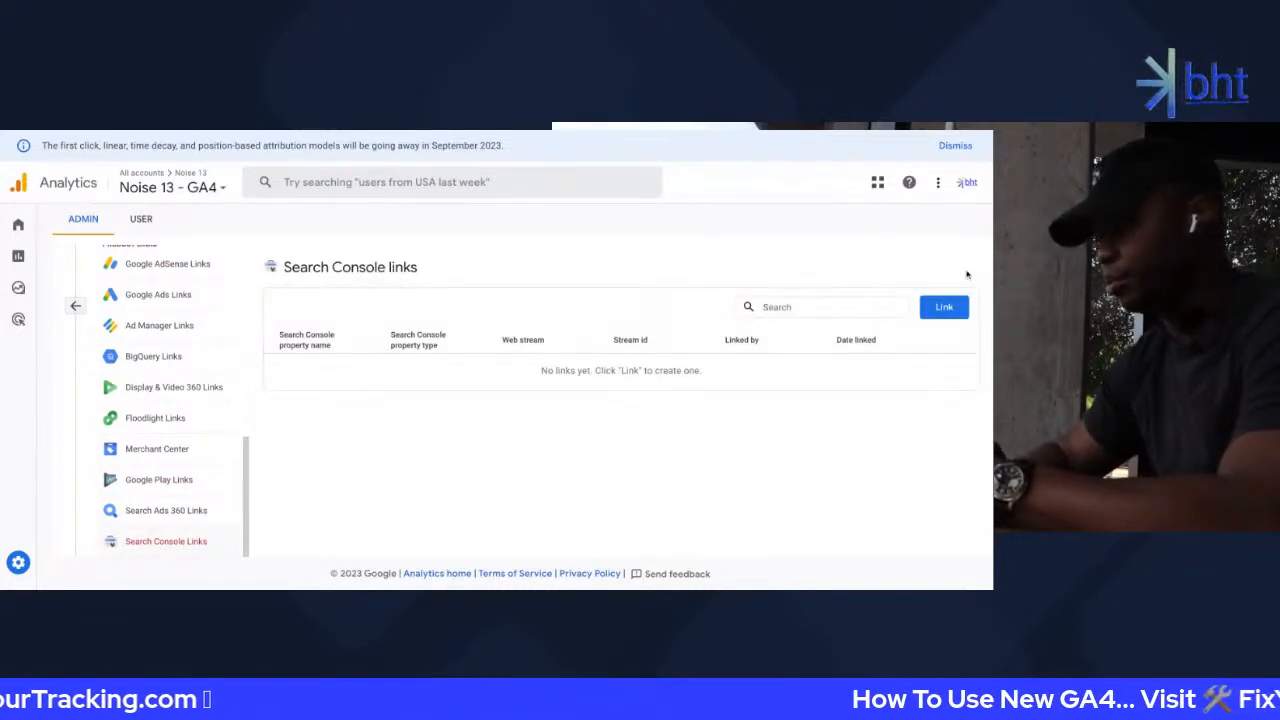
click(944, 307)
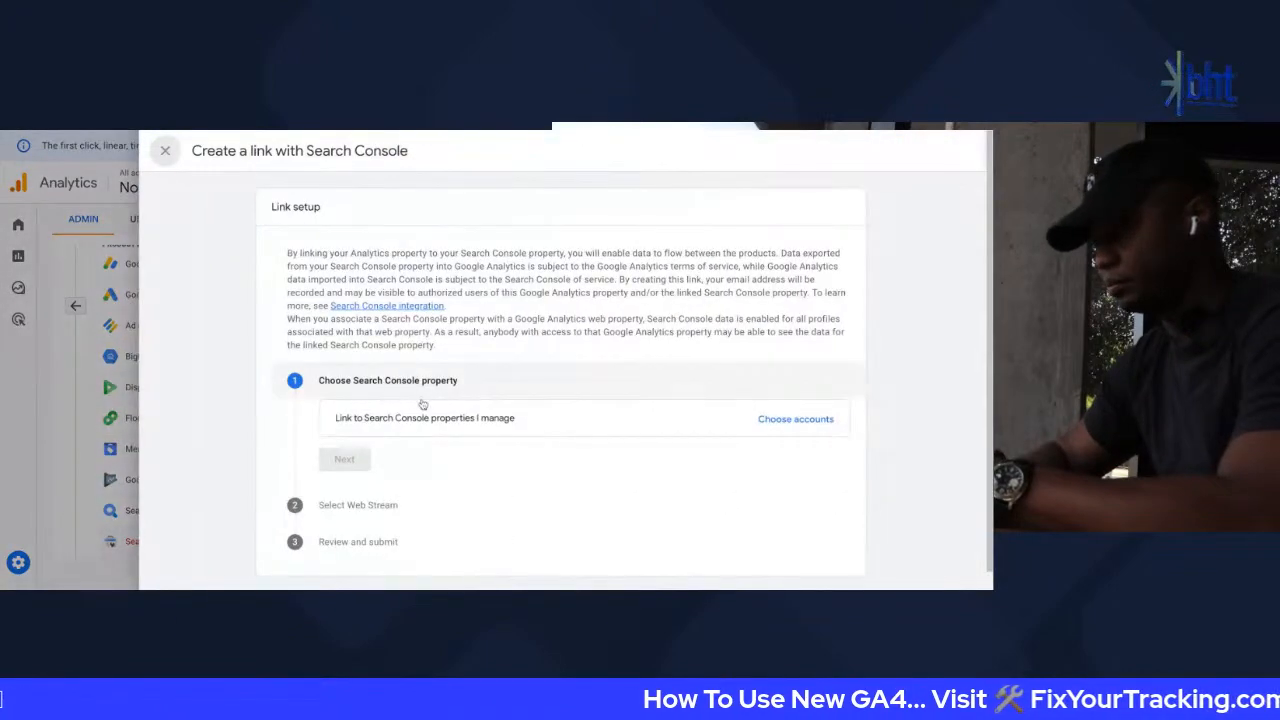
click(800, 419)
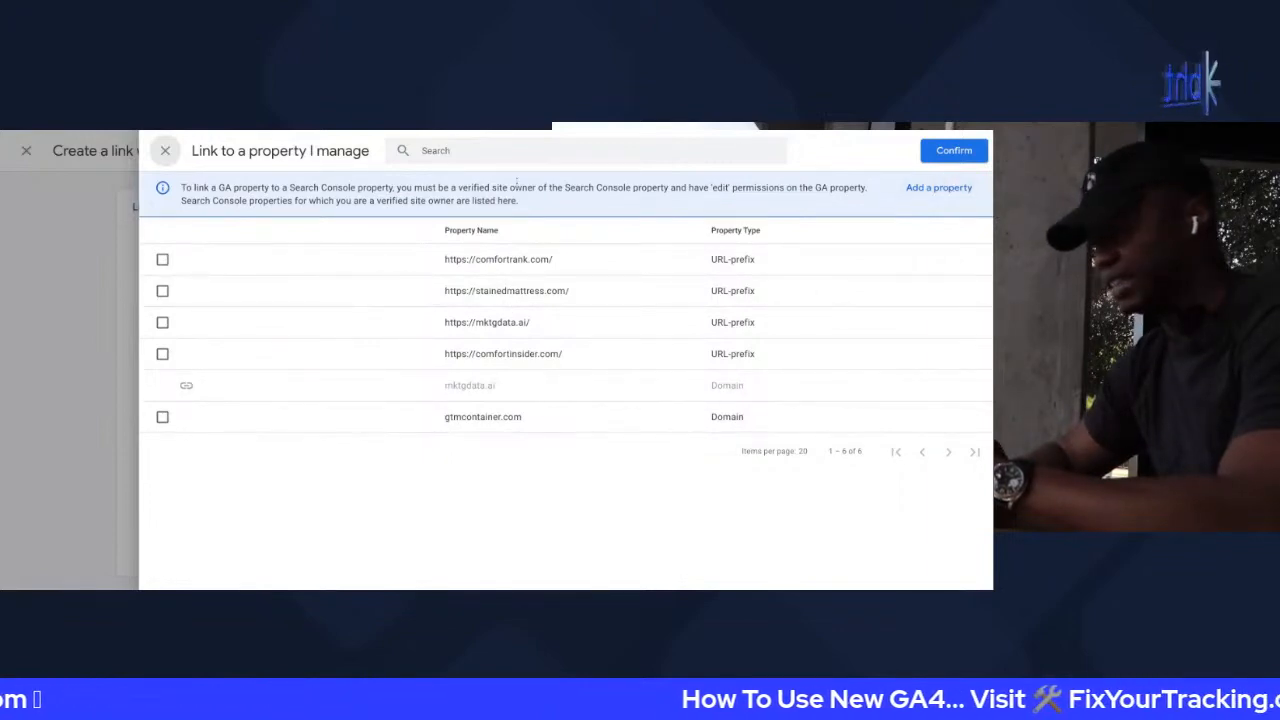
click(165, 151)
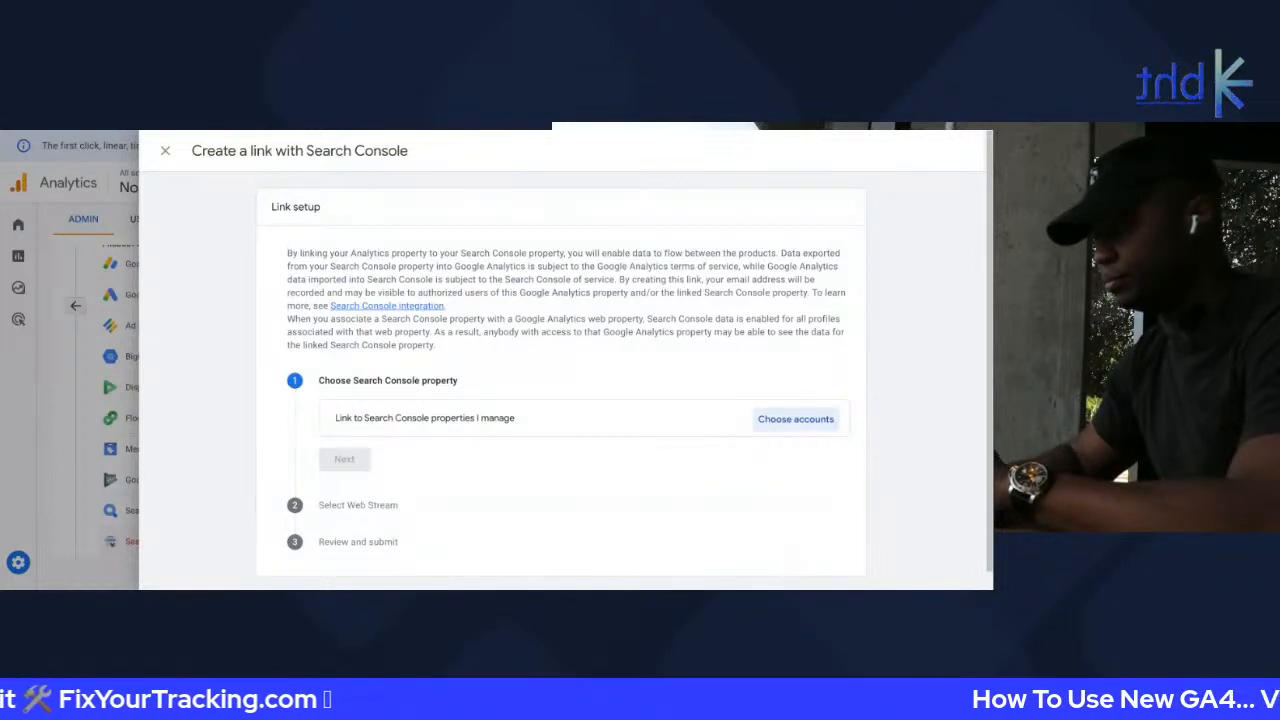
click(165, 151)
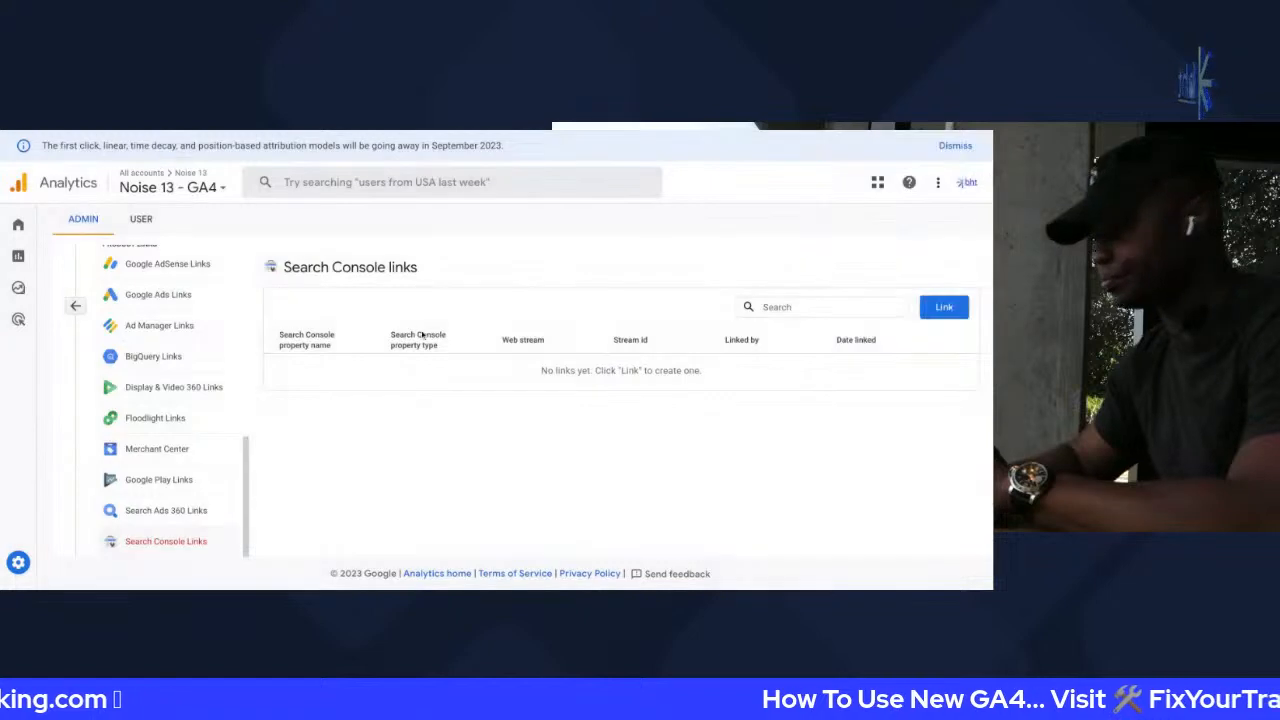
click(965, 186)
click(620, 317)
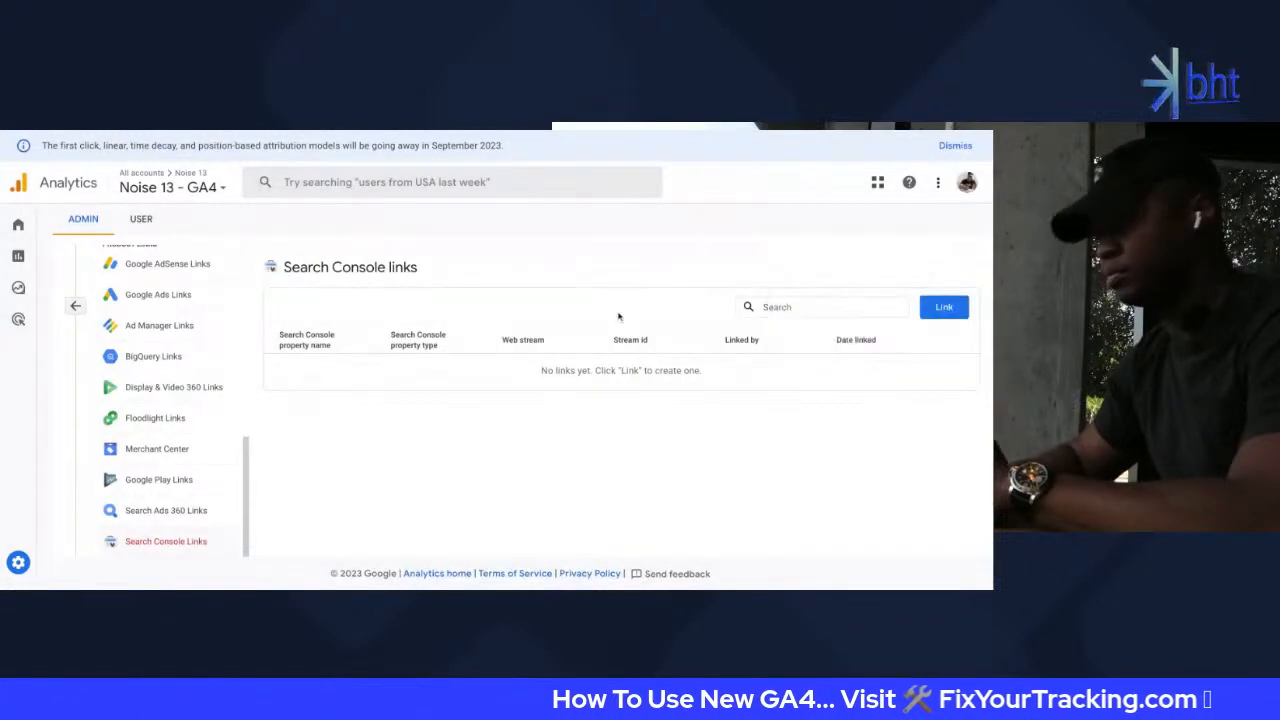
click(171, 535)
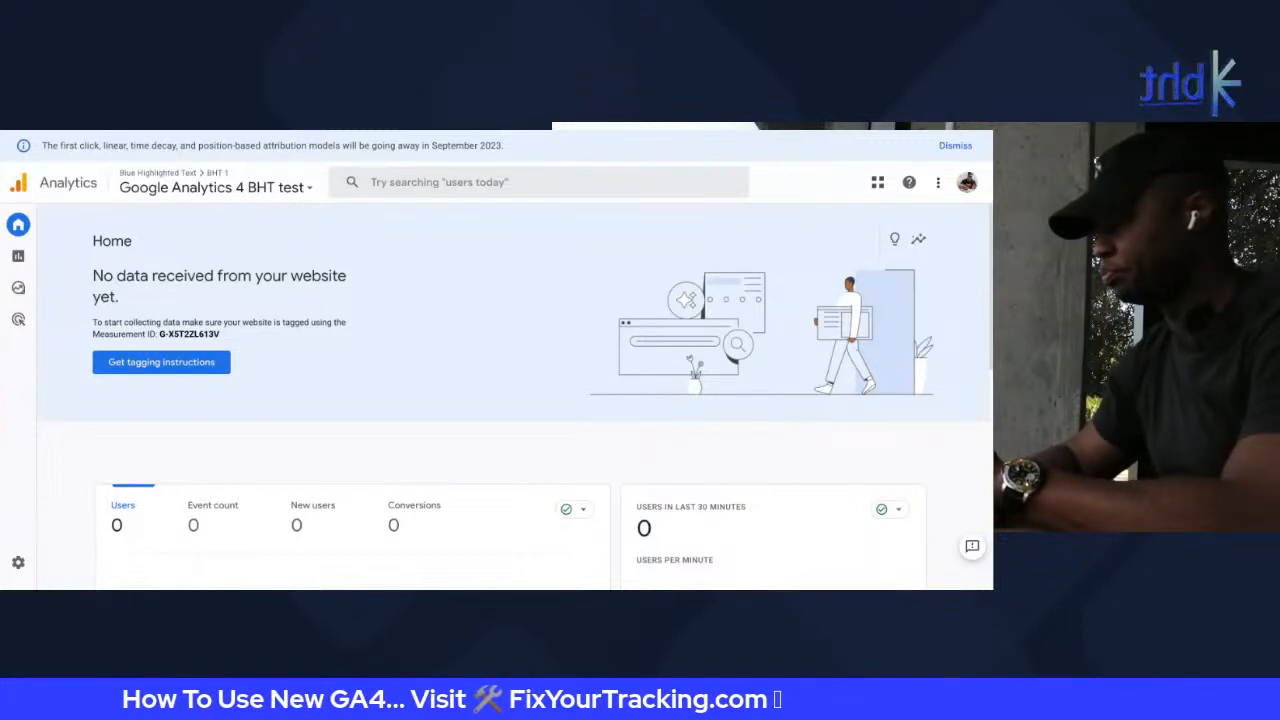
Switch to the Noise 13 - GA4 property through All accounts and the Noise 13 account
scroll(515, 400, down, 10)
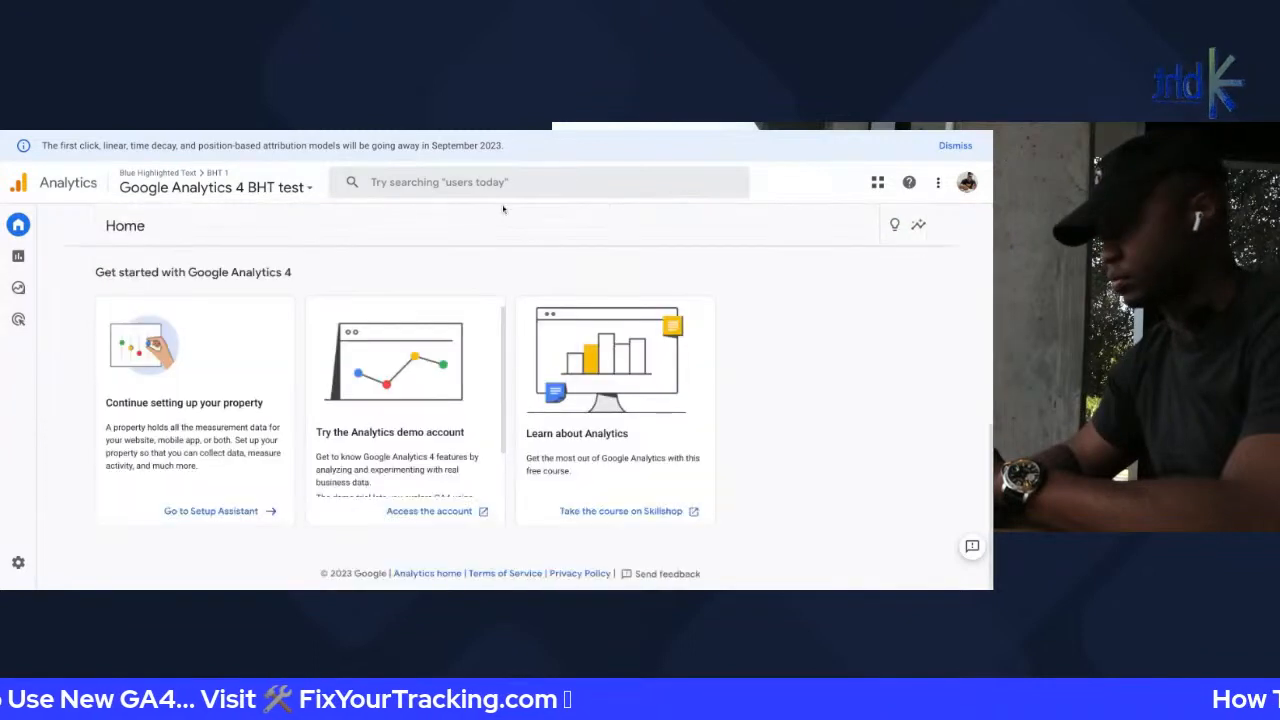
click(203, 188)
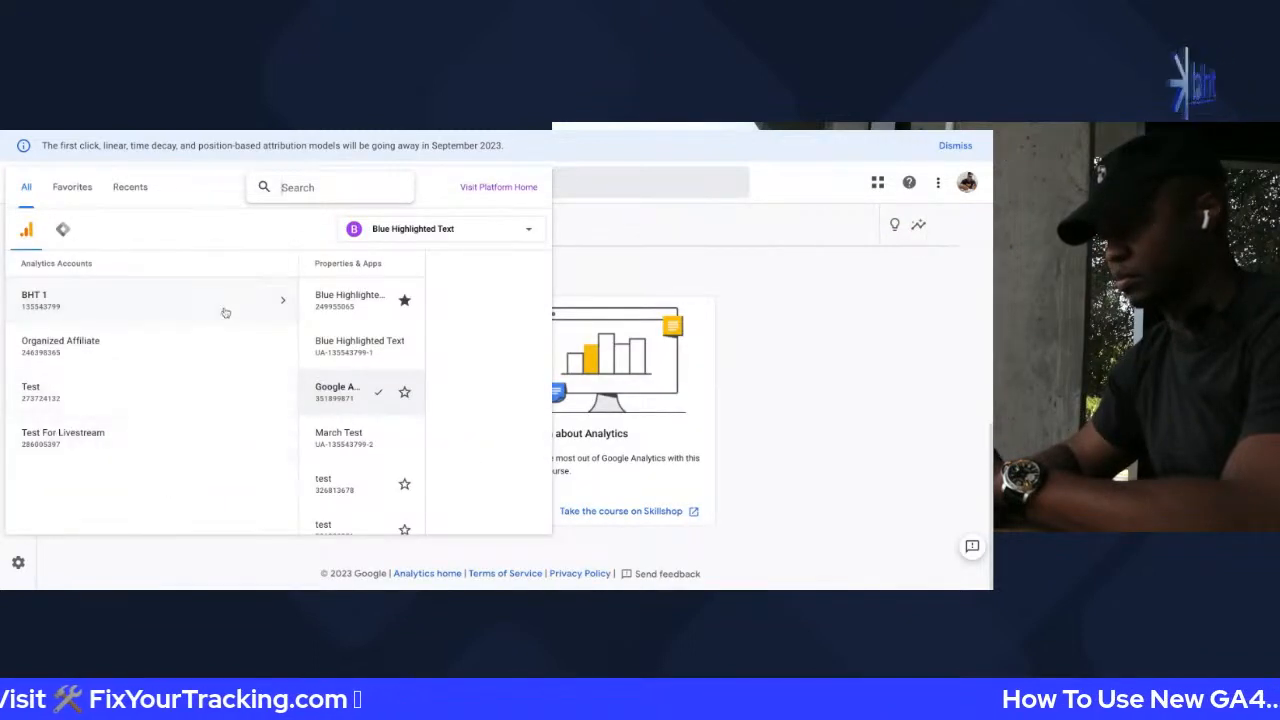
click(480, 230)
click(398, 321)
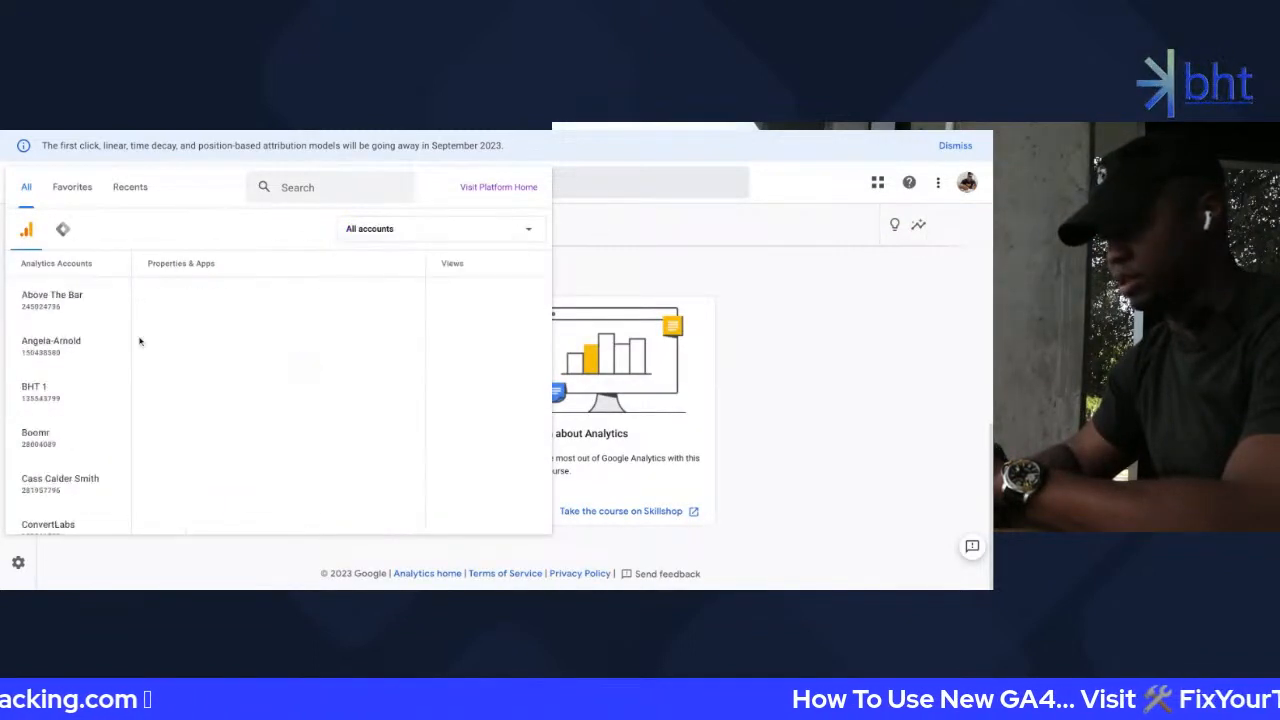
scroll(99, 401, down, 10)
scroll(99, 403, up, 8)
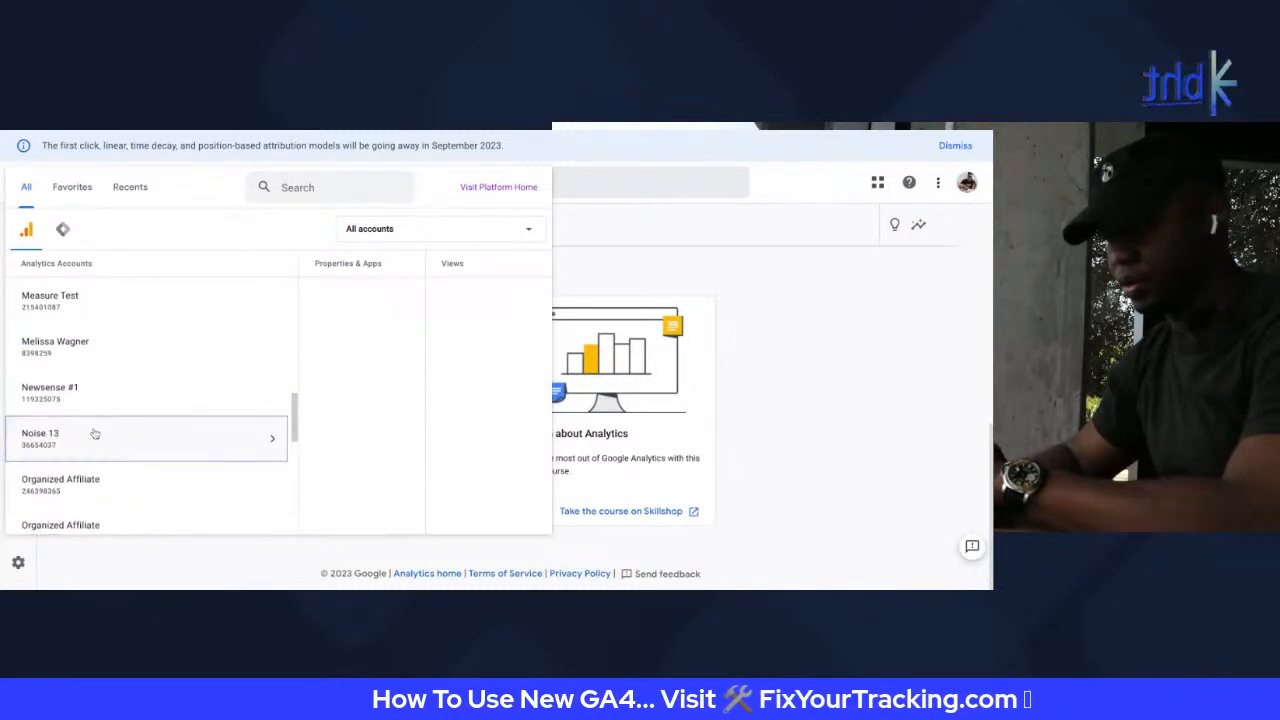
click(99, 430)
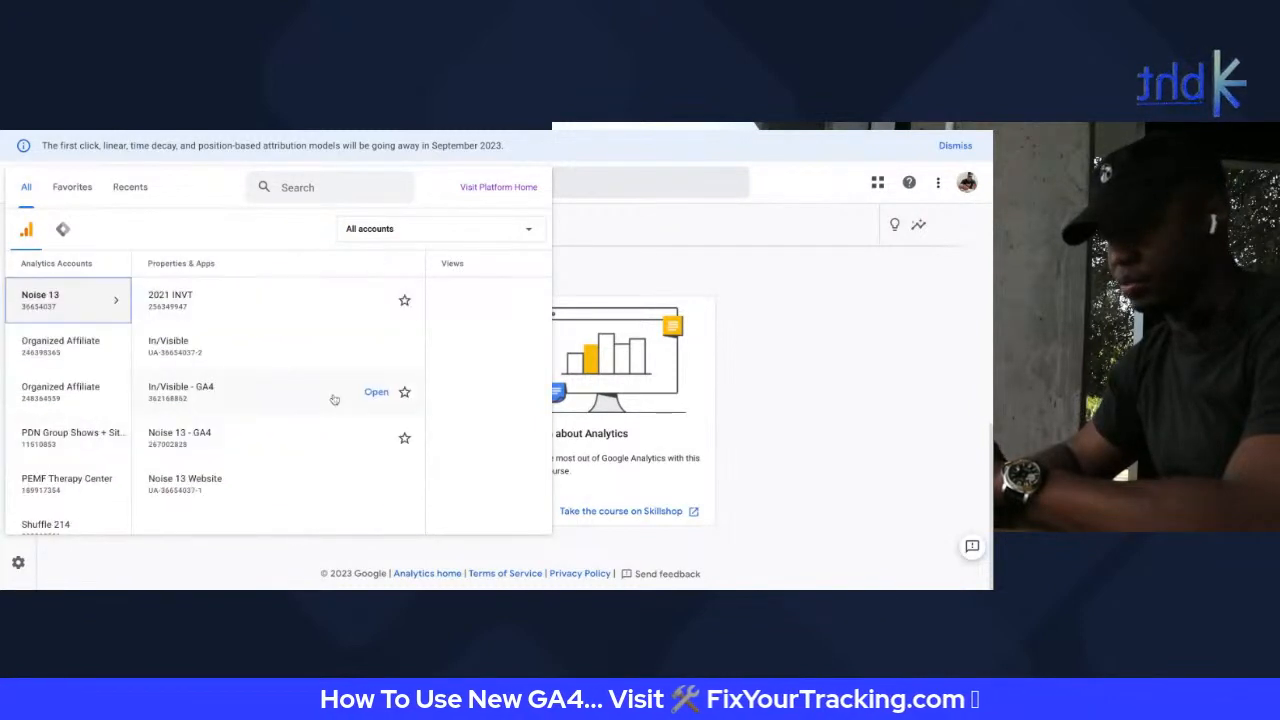
click(201, 446)
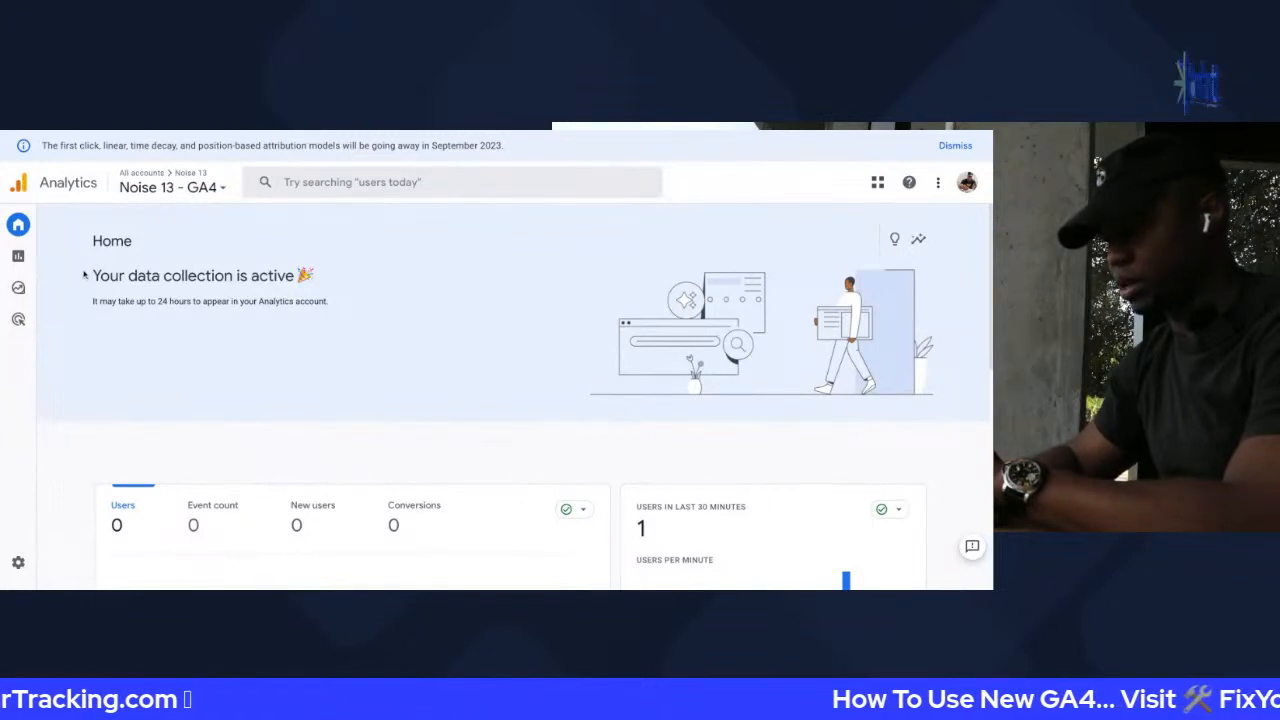
Go from the Home page to the property's DebugView report in Admin
triple_click(85, 276)
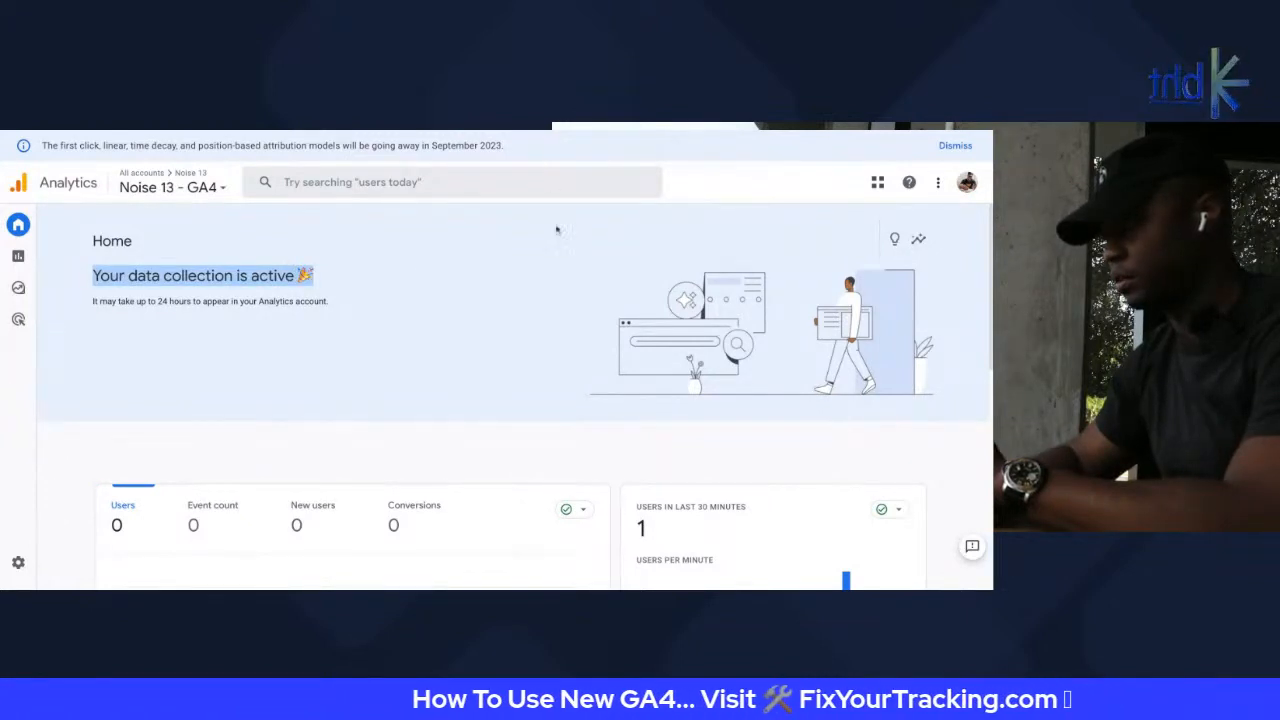
click(20, 562)
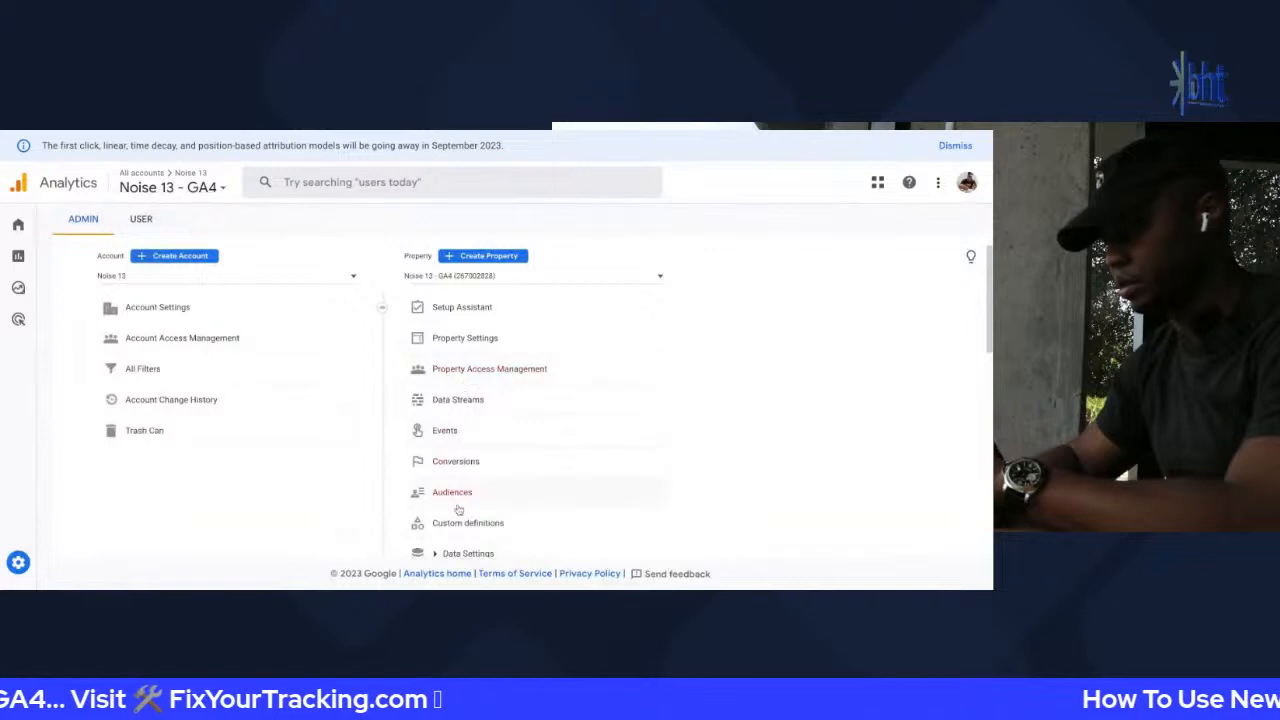
scroll(458, 510, down, 3)
click(476, 446)
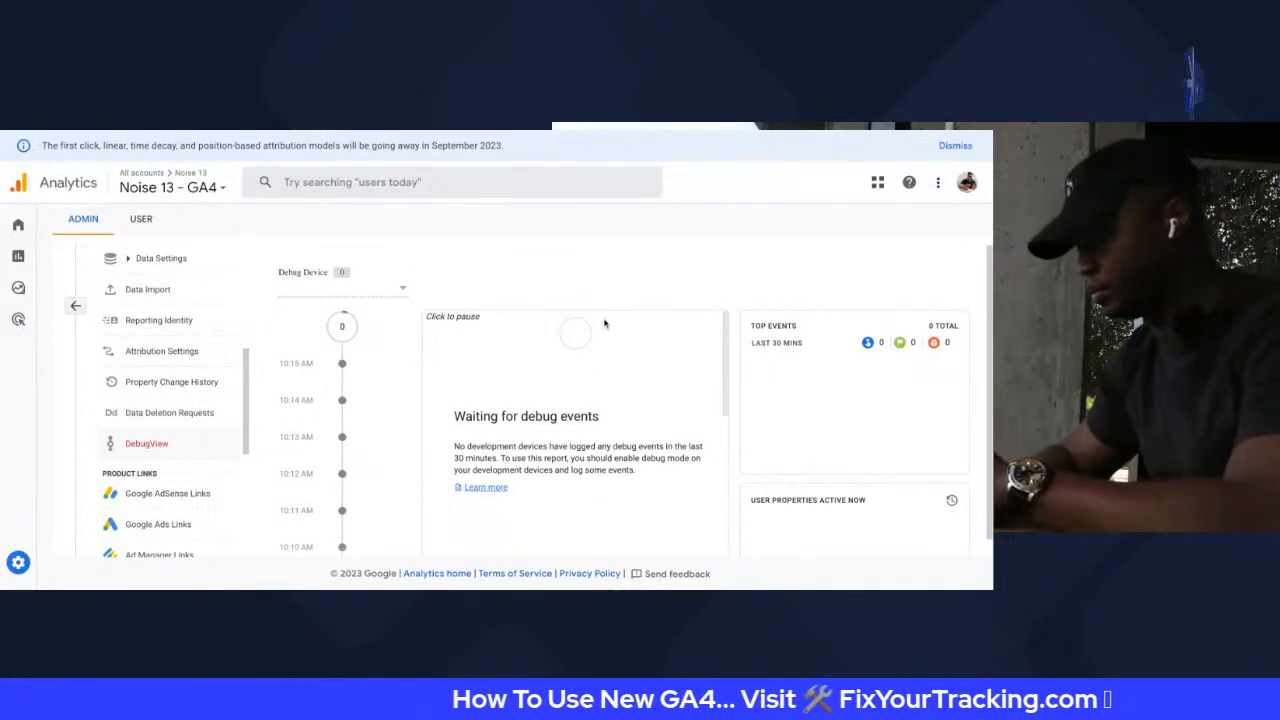
Reload DebugView and check the Debug Device list, which shows No Devices Available
click(316, 290)
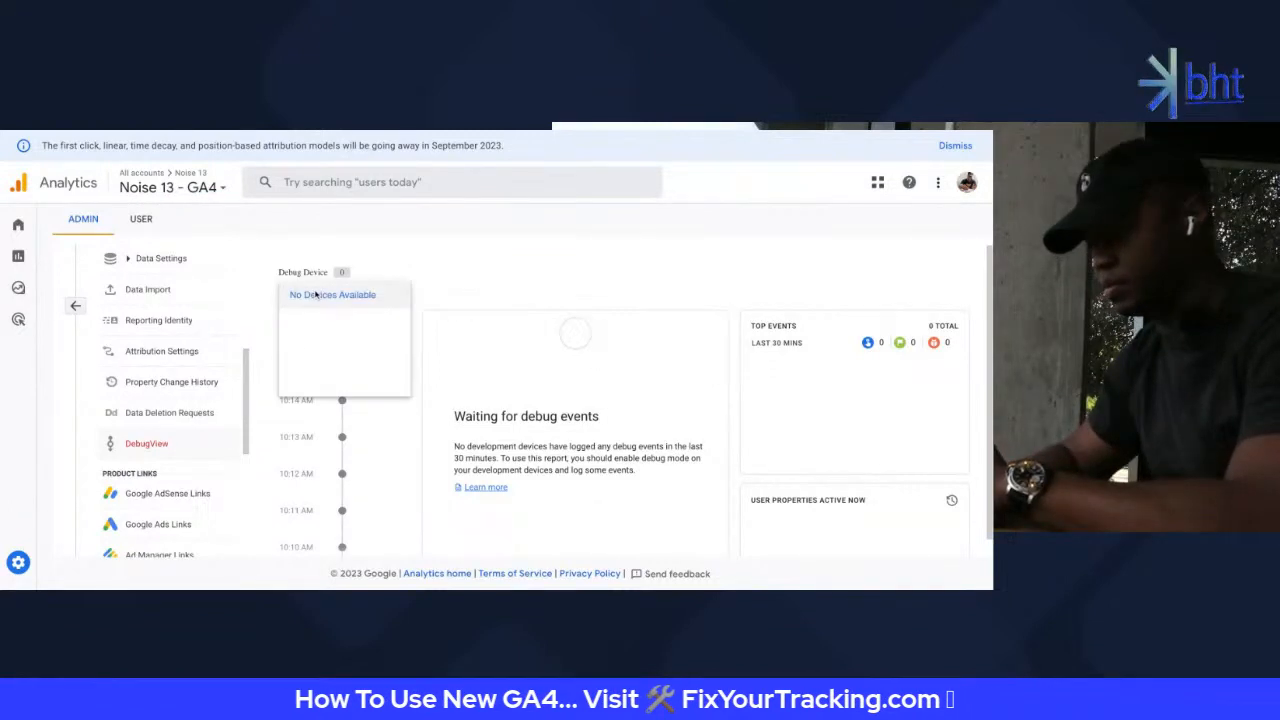
click(425, 274)
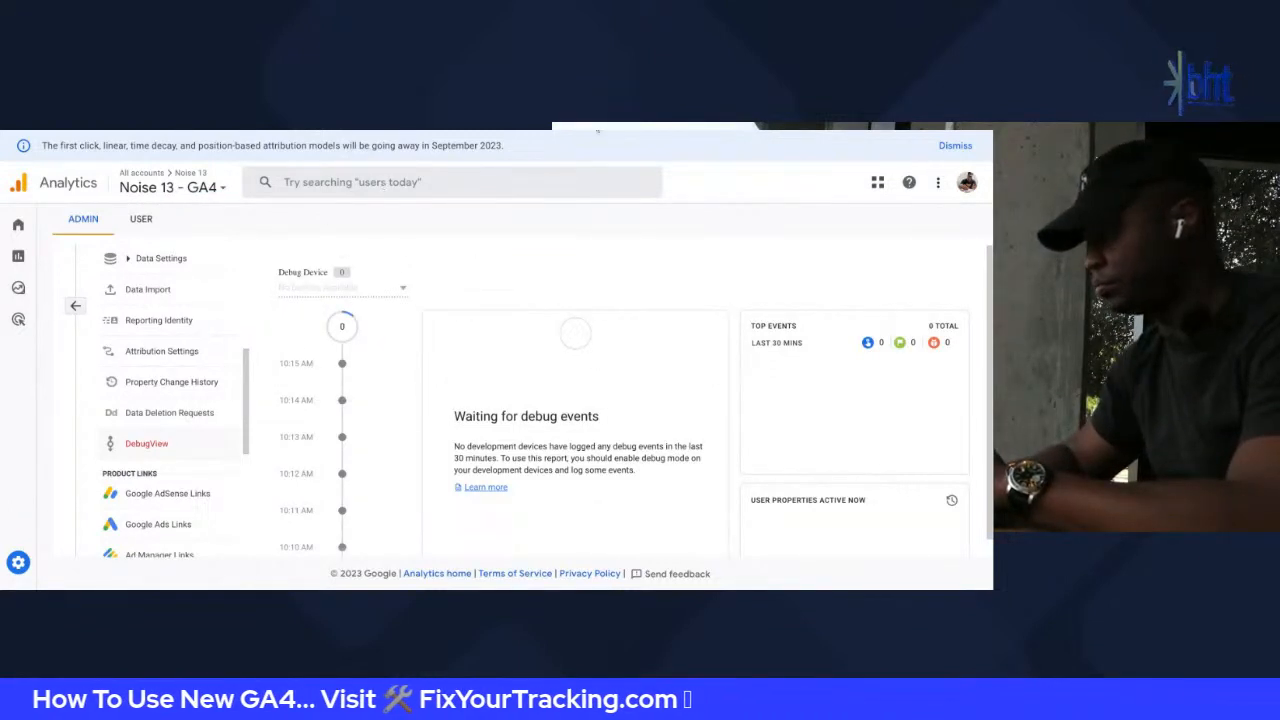
click(598, 130)
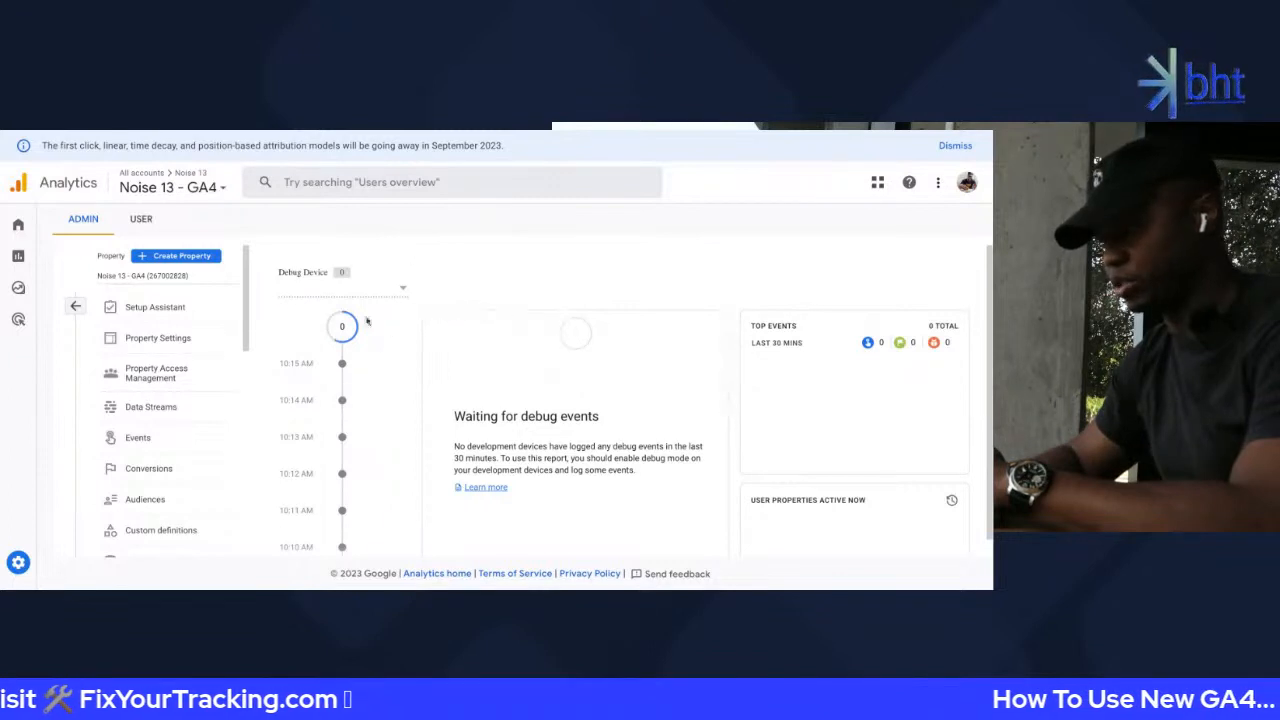
click(336, 287)
click(341, 294)
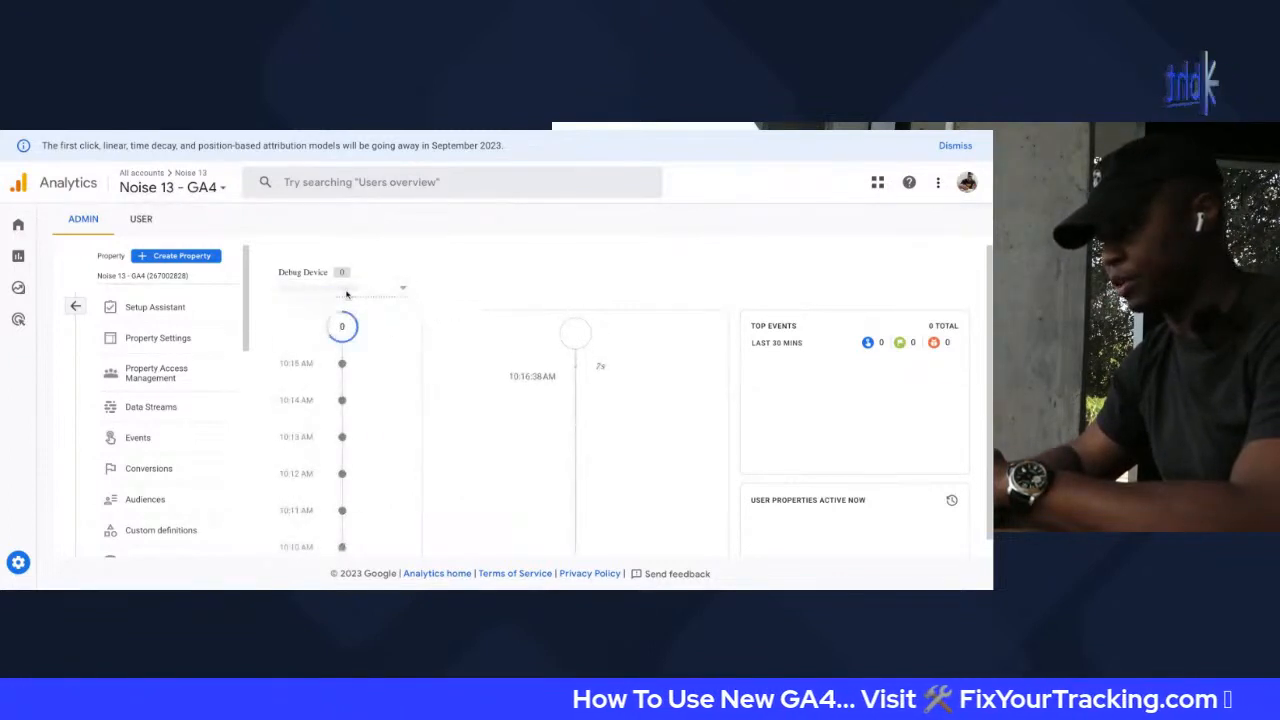
click(346, 293)
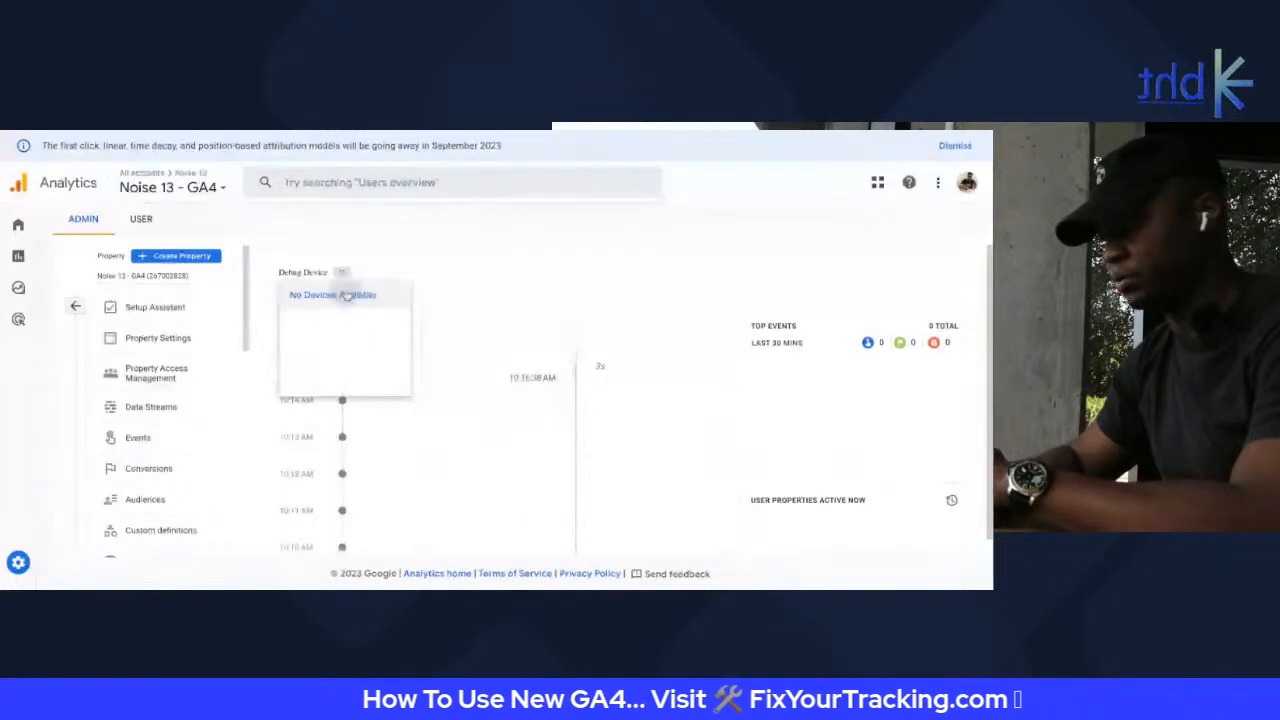
click(346, 294)
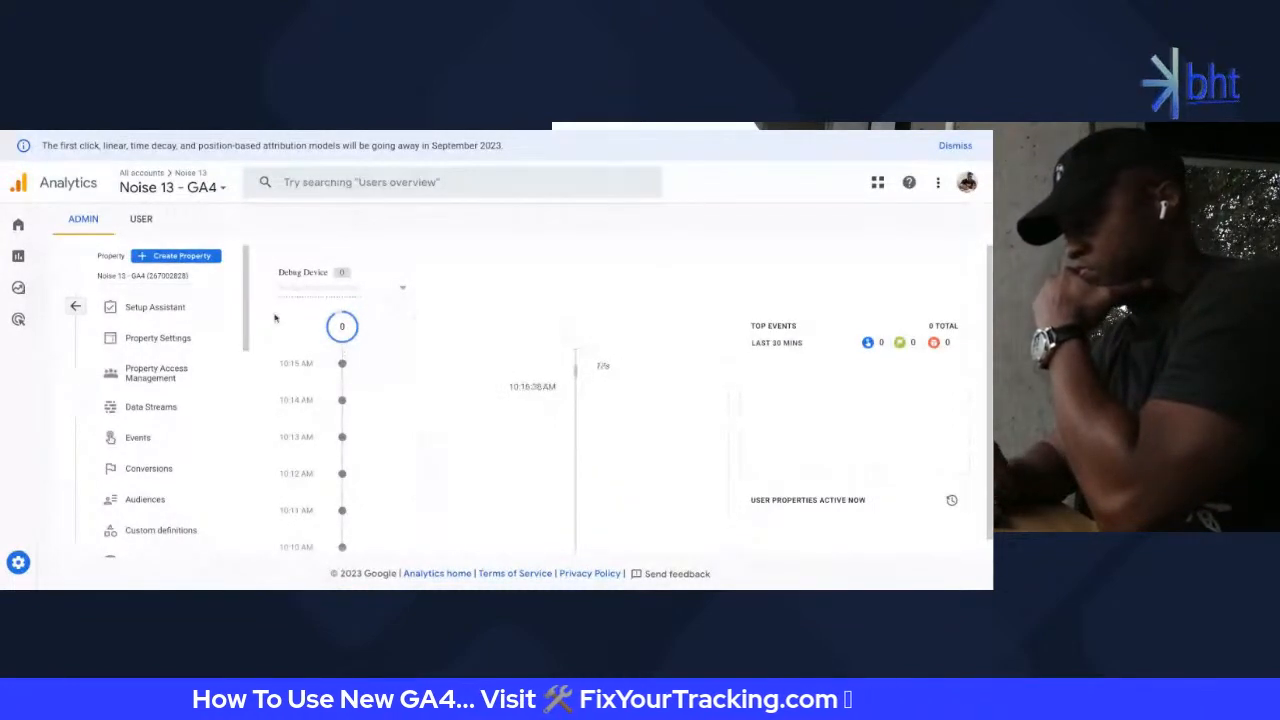
Start a new Search Console link and confirm the noise13.com property
scroll(228, 453, down, 5)
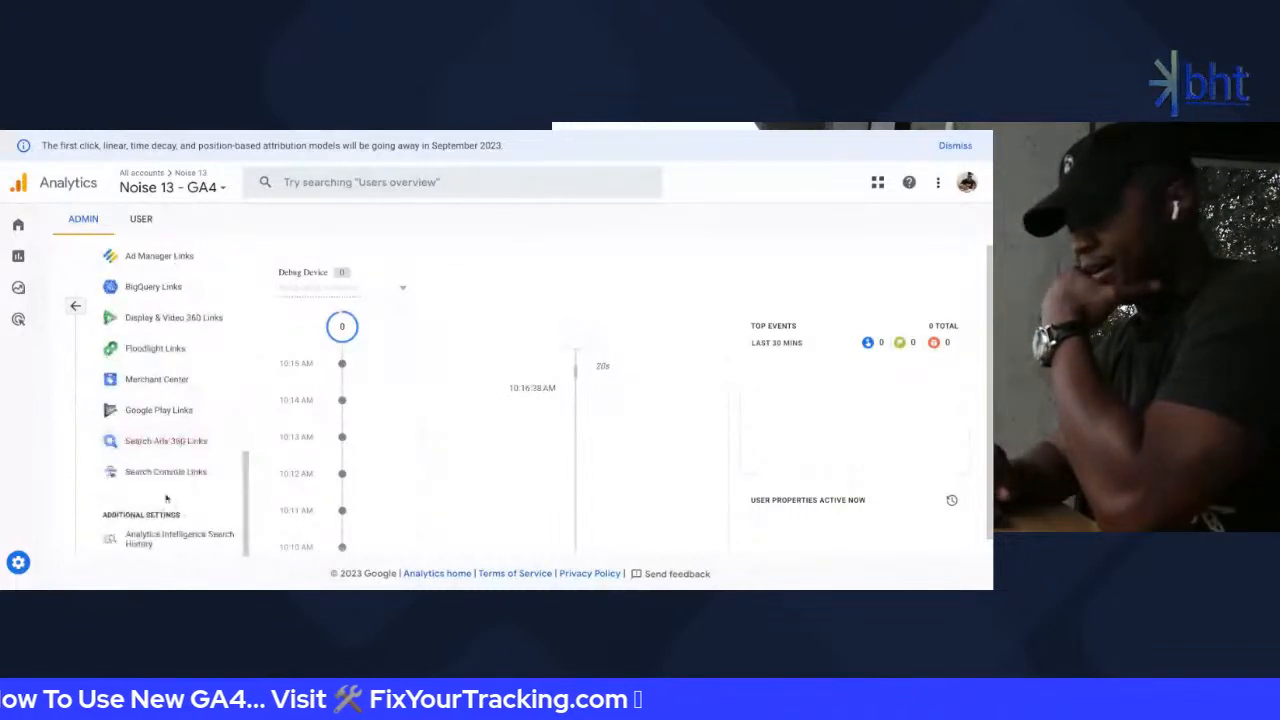
scroll(166, 491, up, 2)
scroll(151, 524, down, 1)
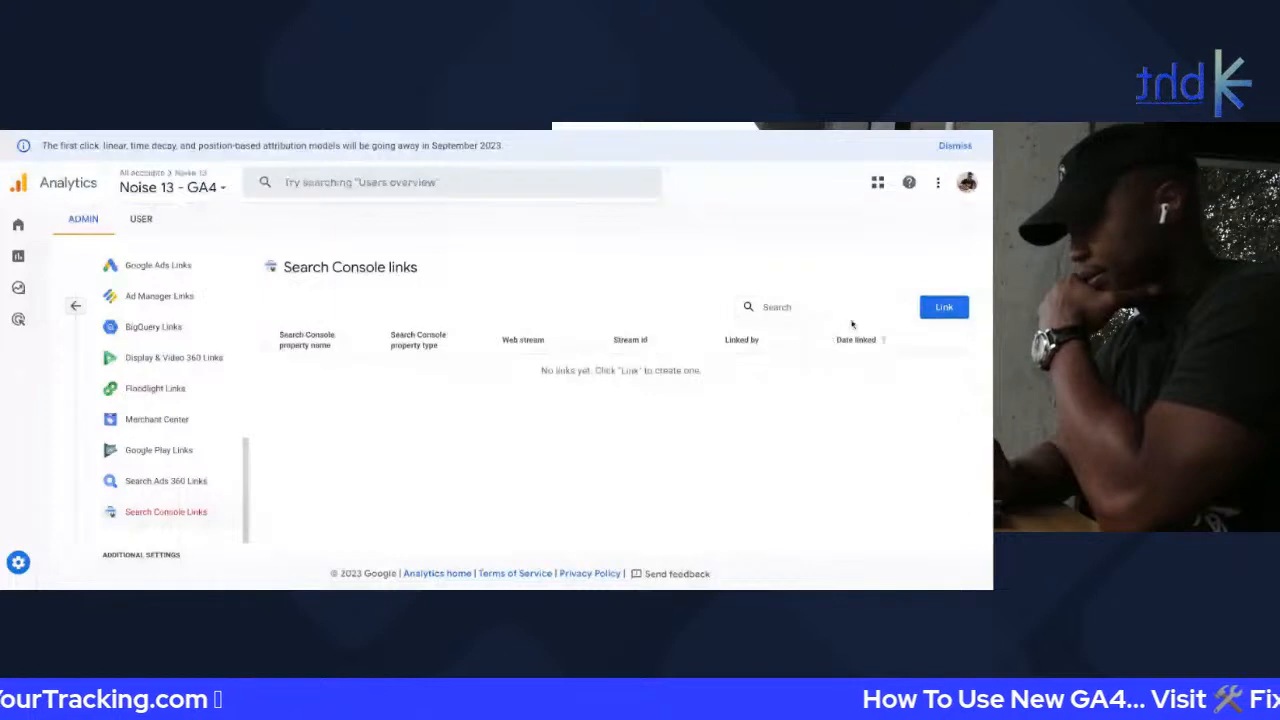
click(944, 307)
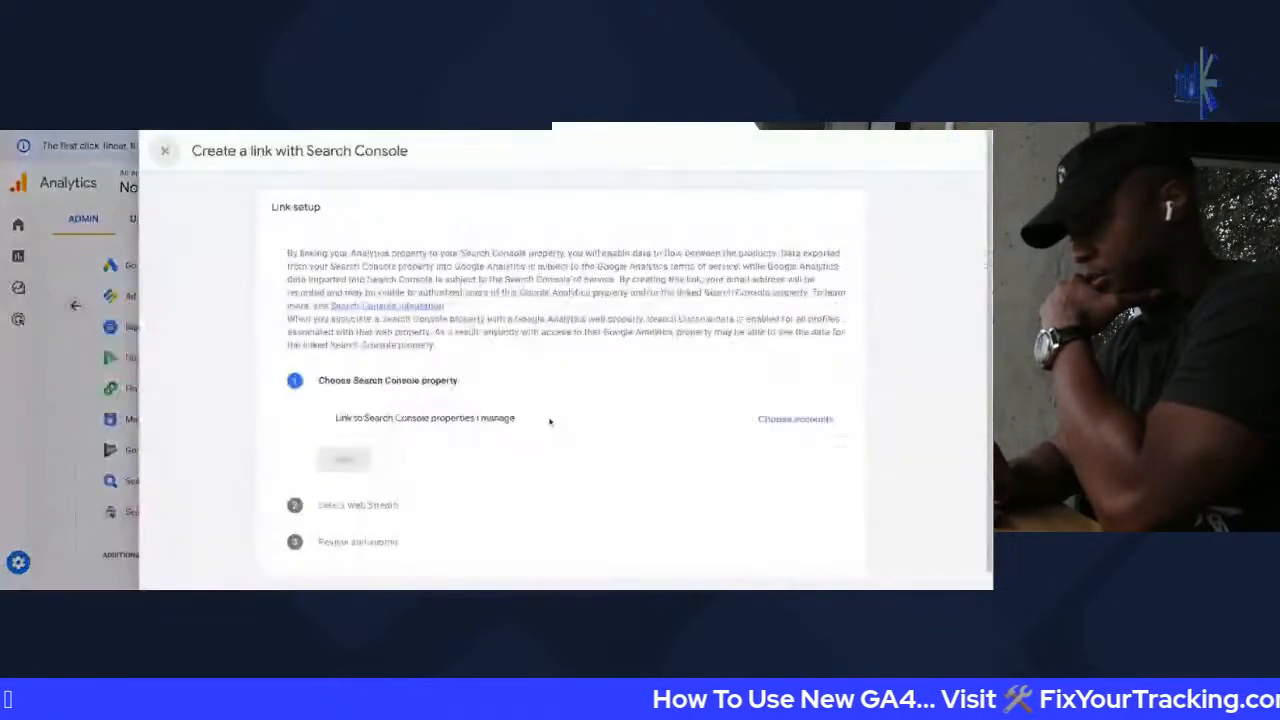
click(795, 419)
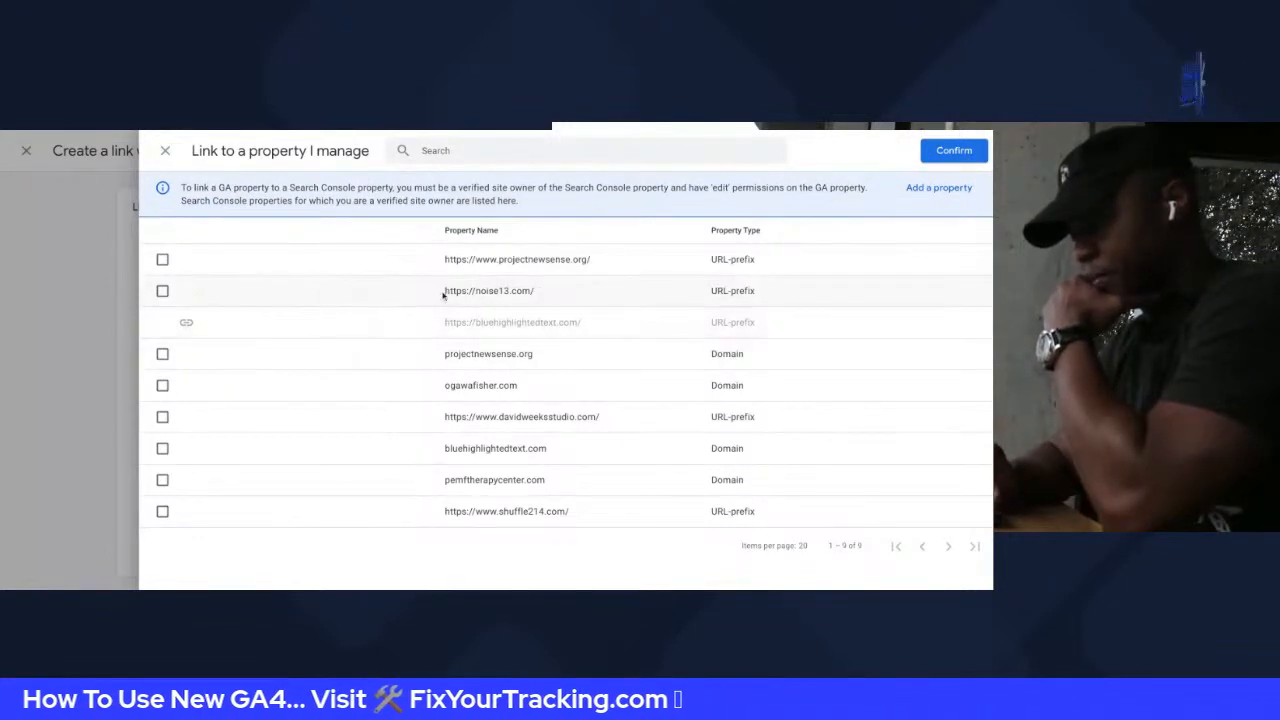
click(162, 290)
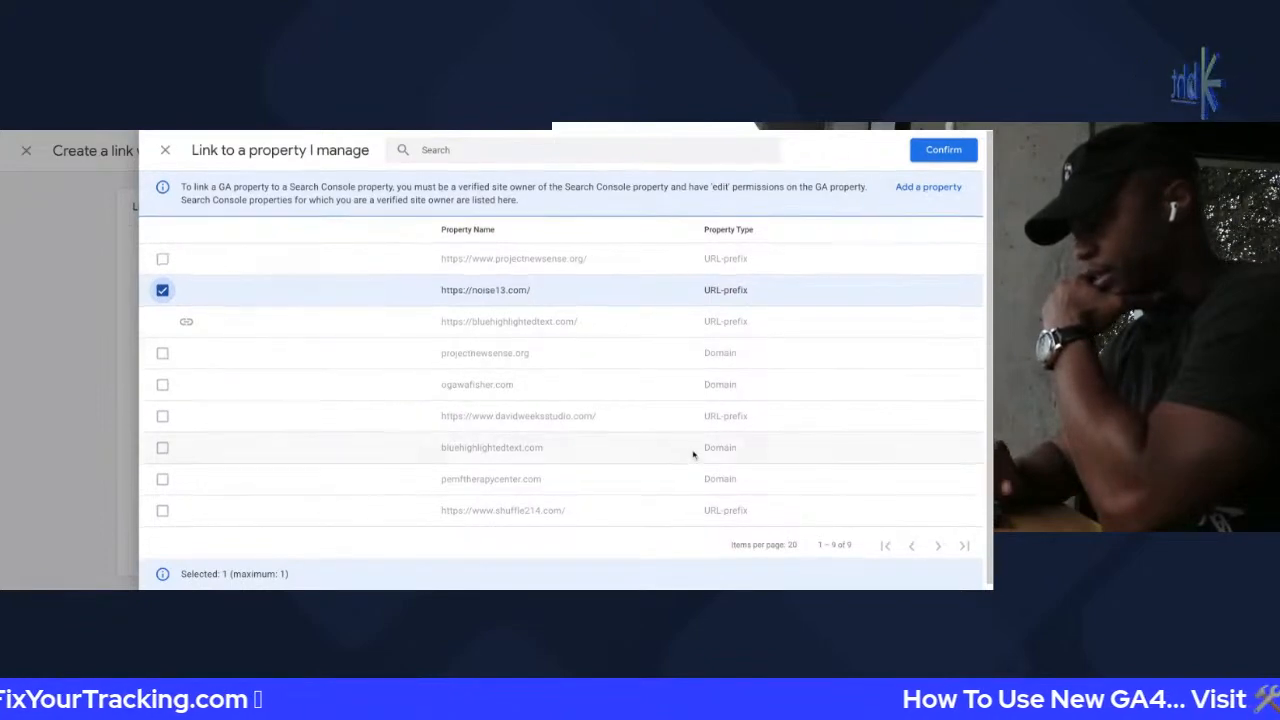
scroll(694, 454, down, 1)
click(957, 147)
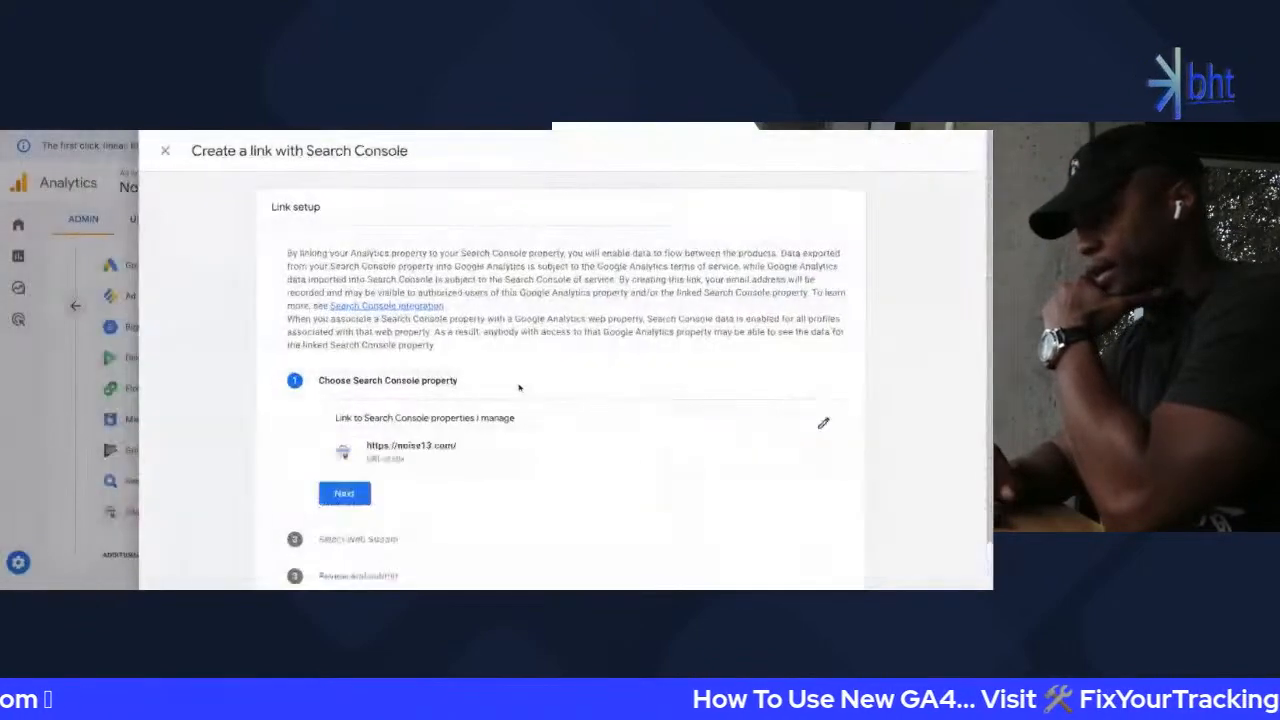
Select the Noise 13 web stream for the link and submit it
scroll(419, 488, down, 1)
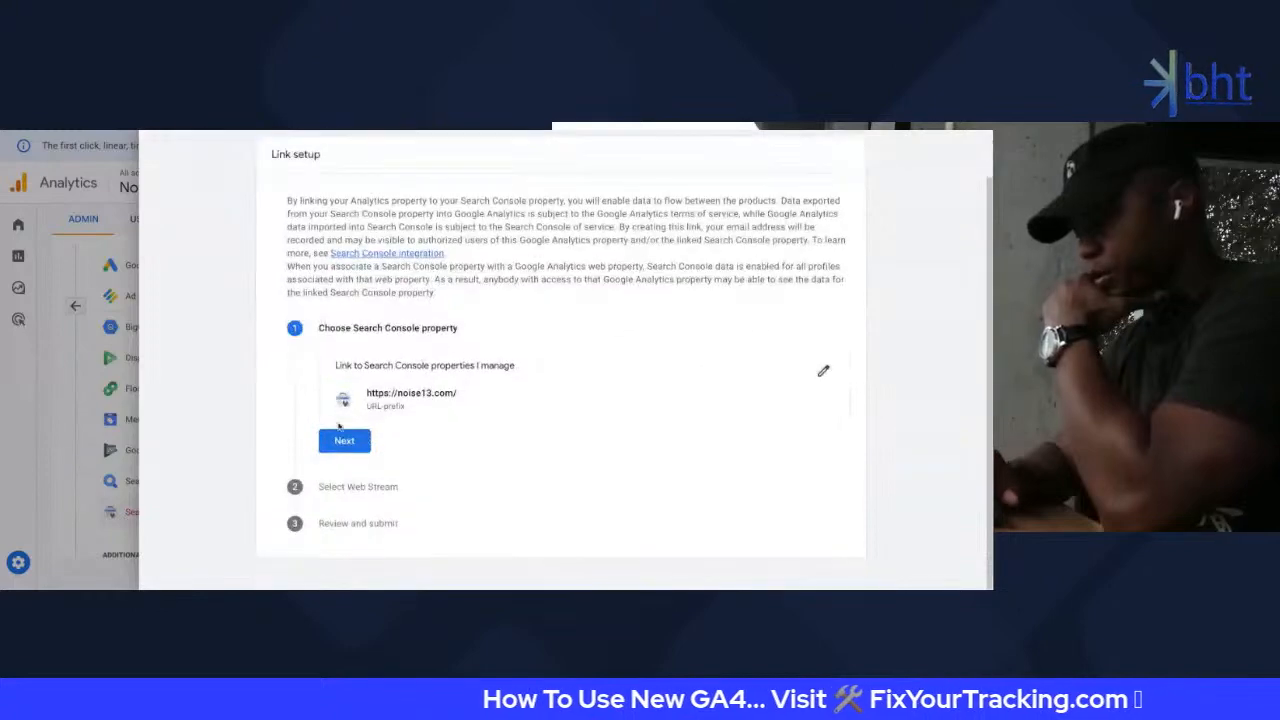
click(344, 441)
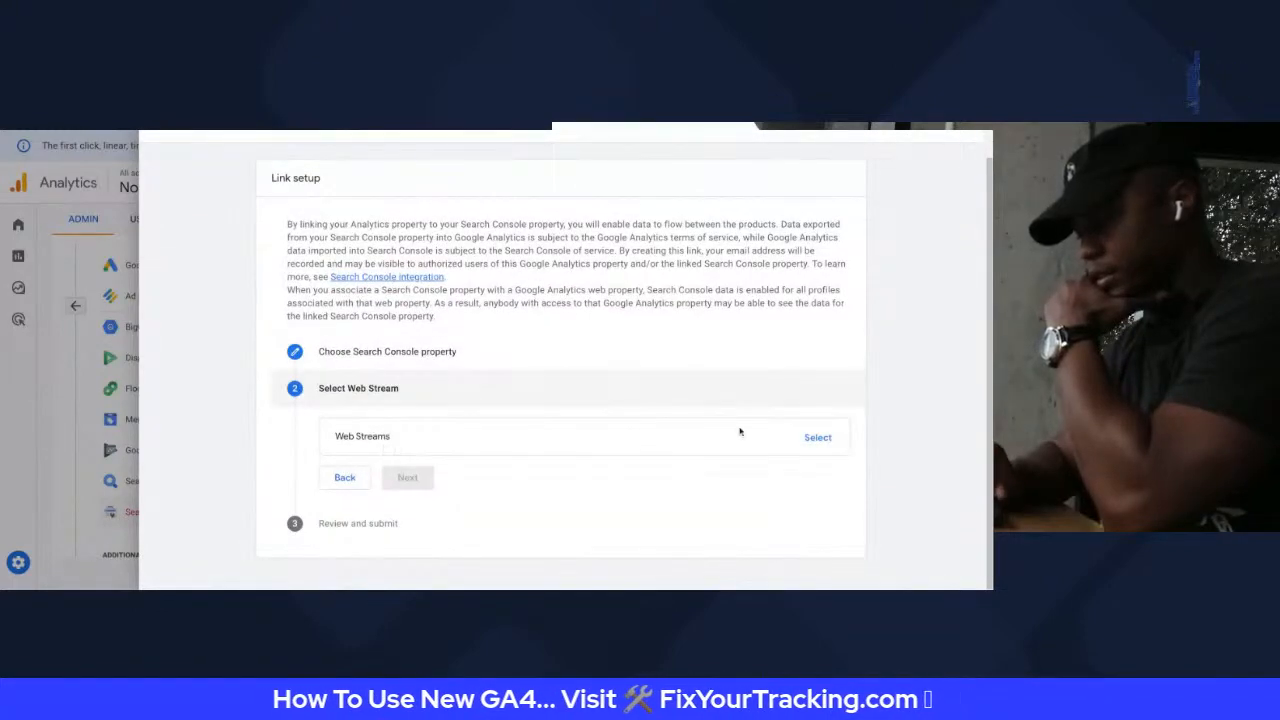
click(822, 437)
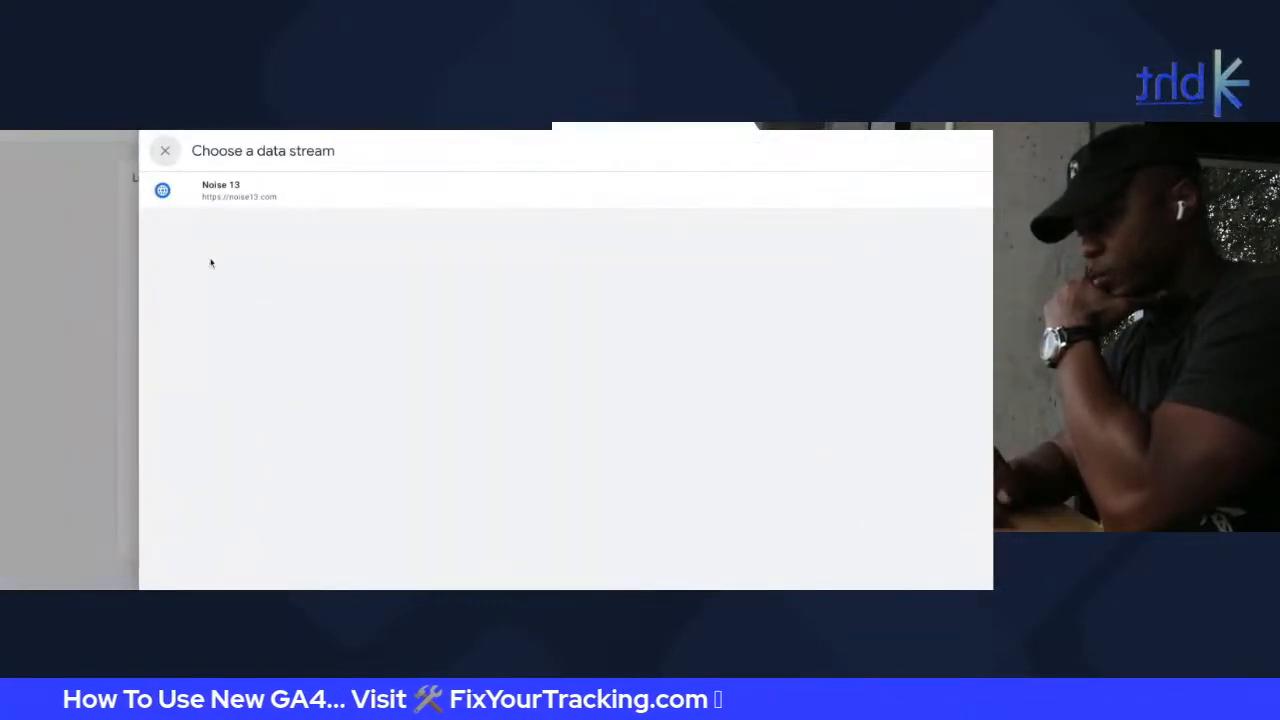
click(248, 198)
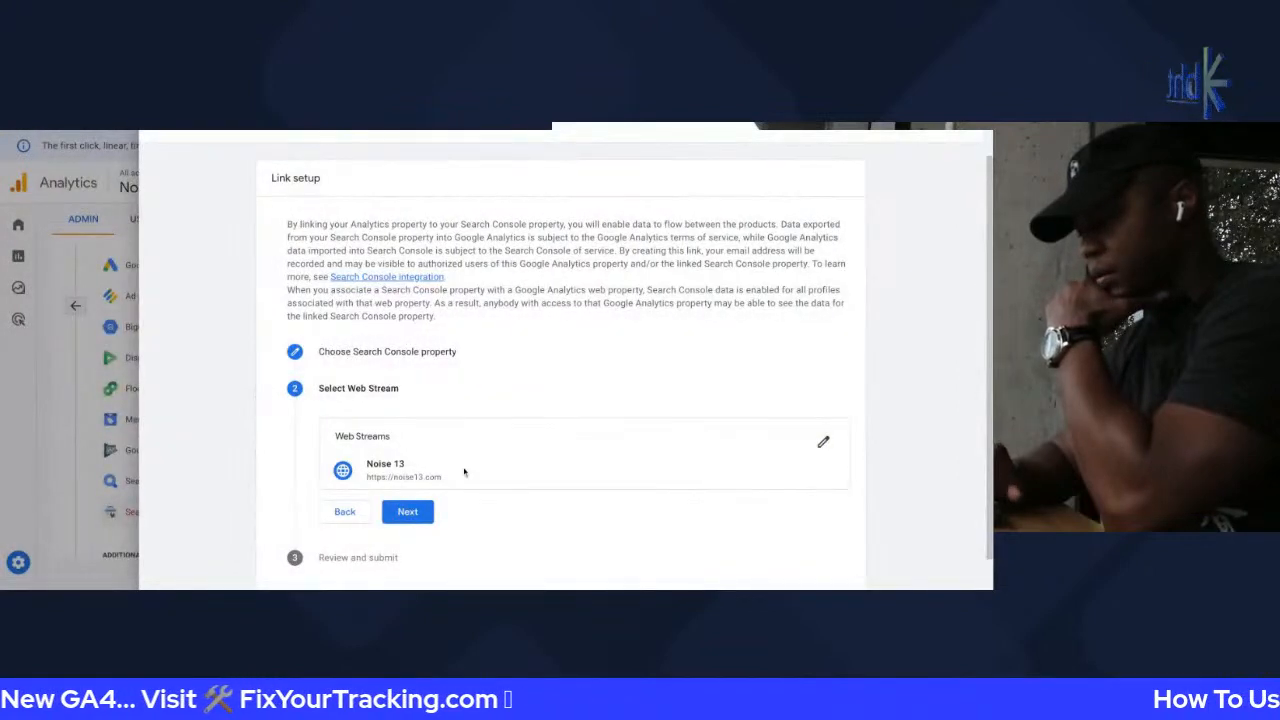
scroll(446, 495, down, 1)
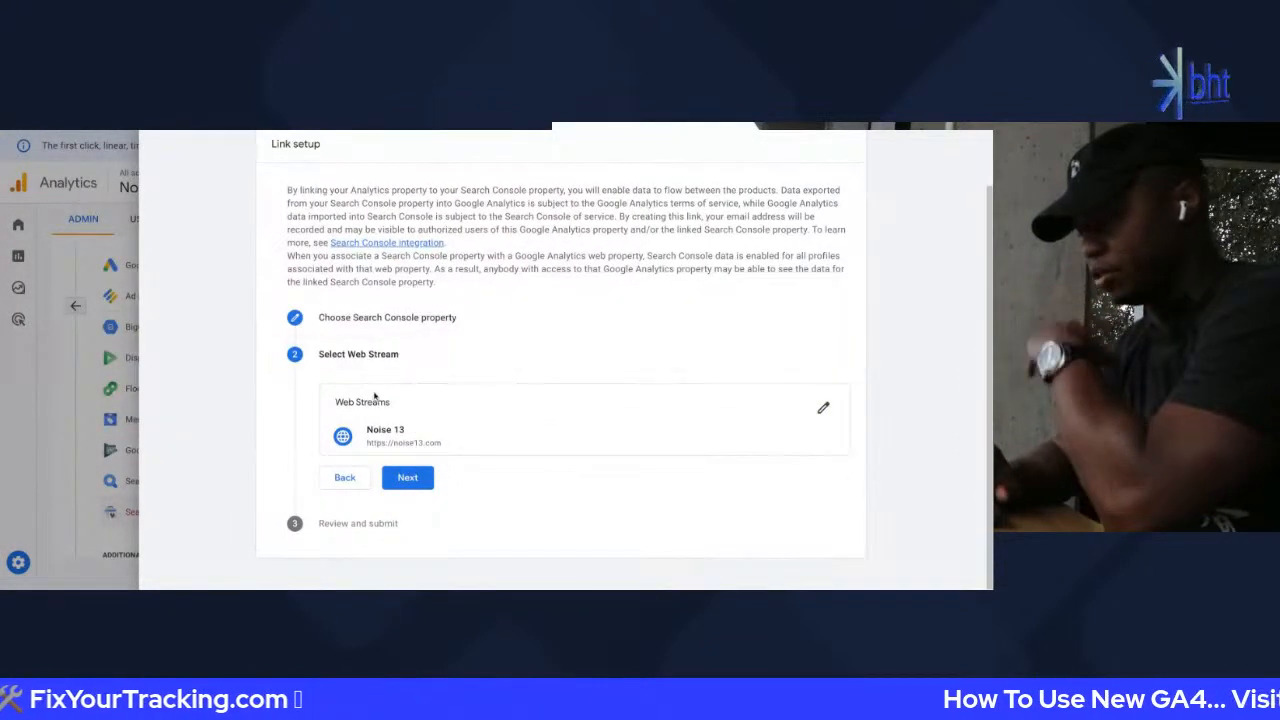
click(432, 477)
scroll(610, 414, down, 2)
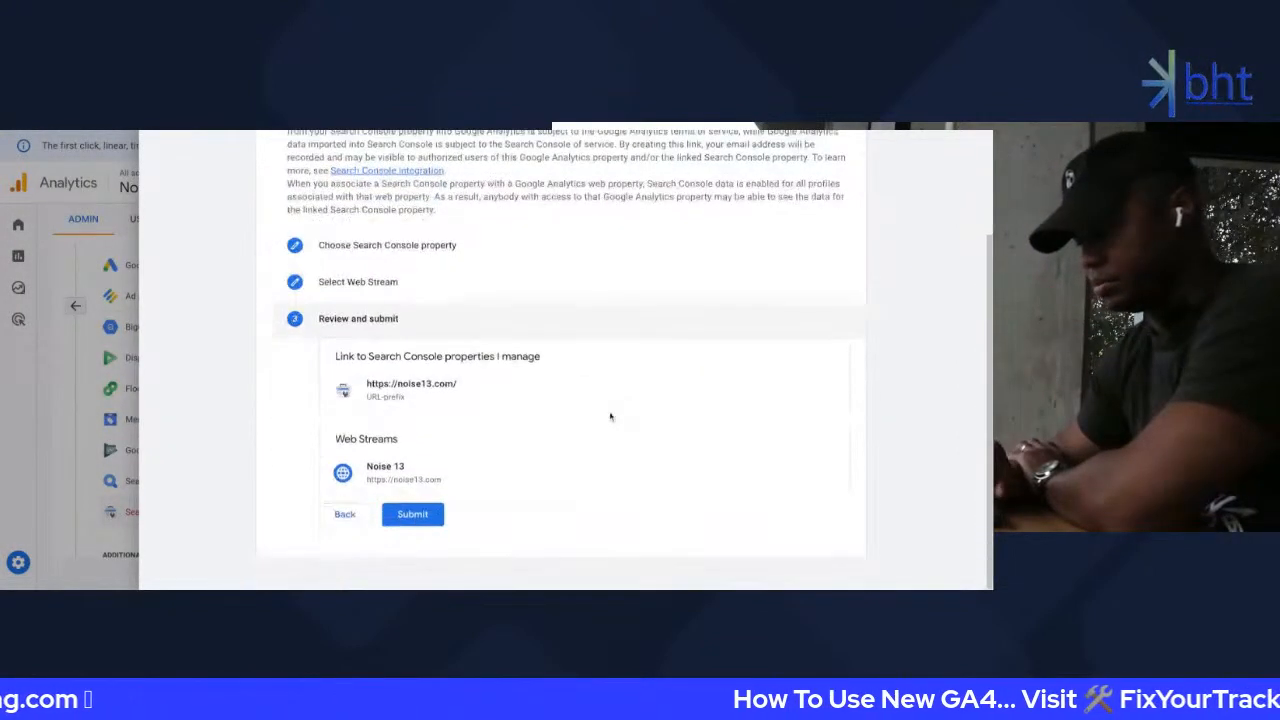
click(414, 513)
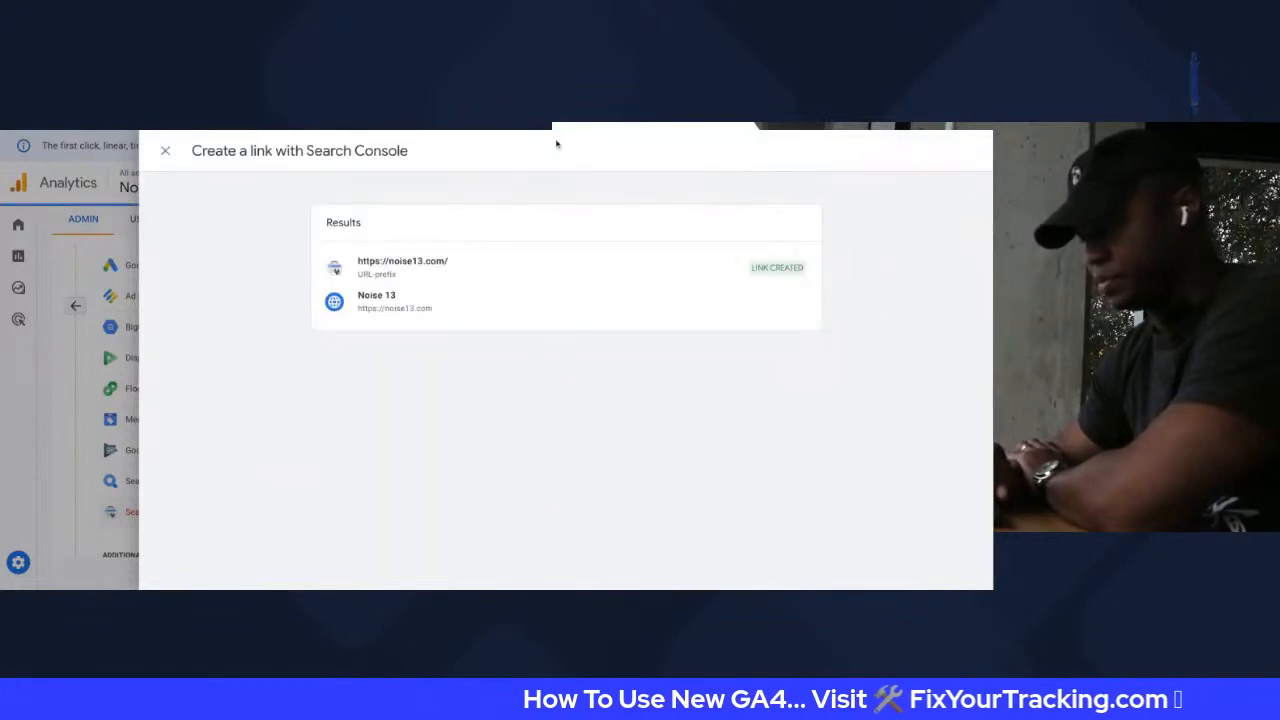
Return to the links list and open the Merchant Center links page
click(165, 150)
scroll(137, 511, down, 1)
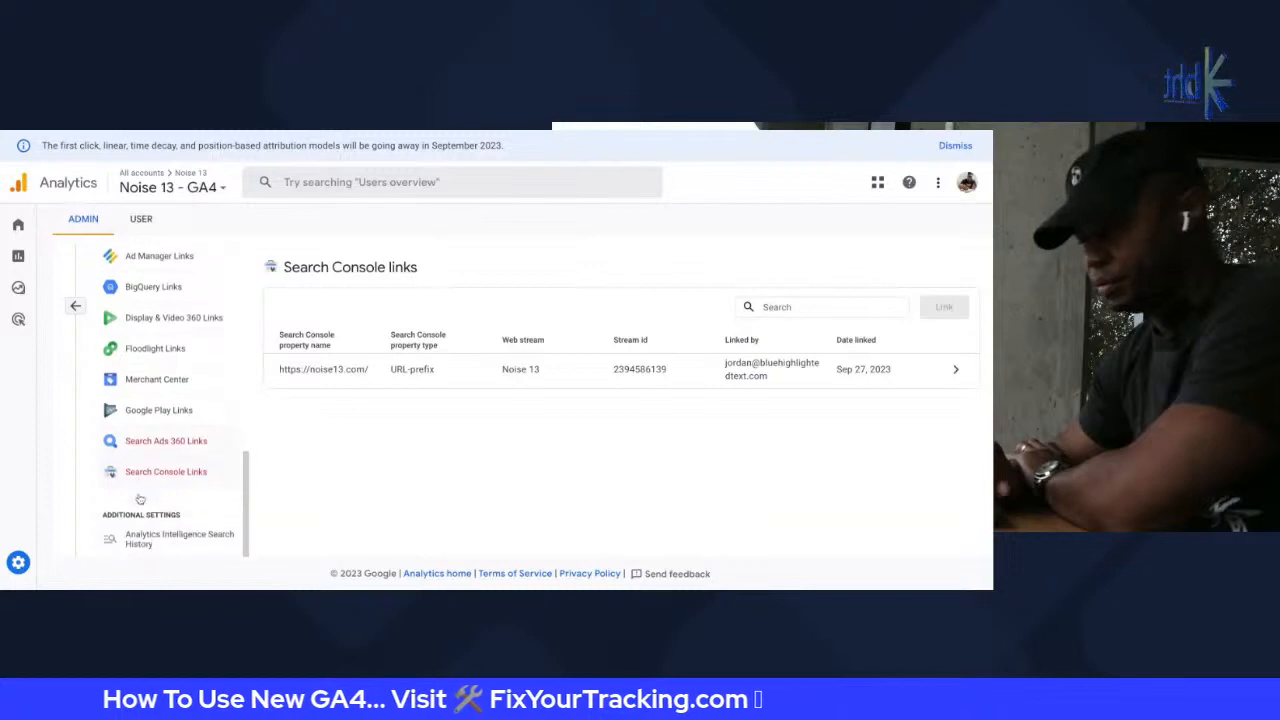
scroll(140, 490, up, 3)
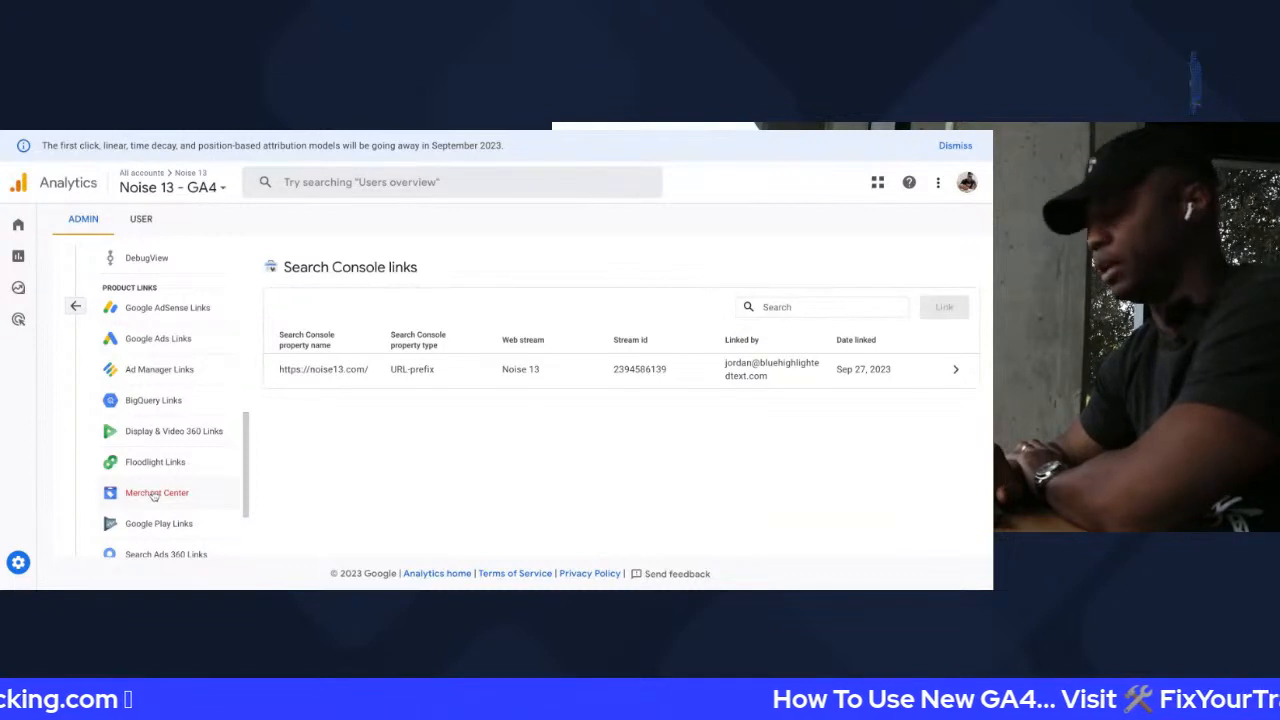
click(155, 493)
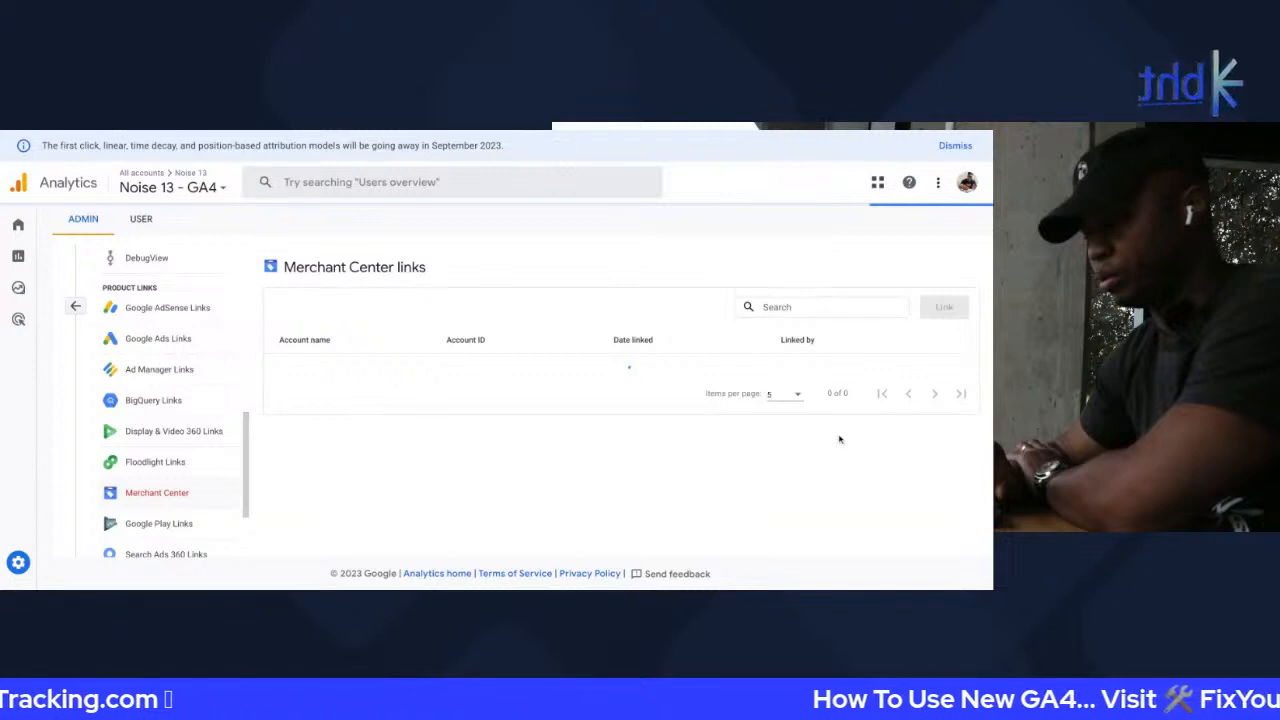
click(158, 338)
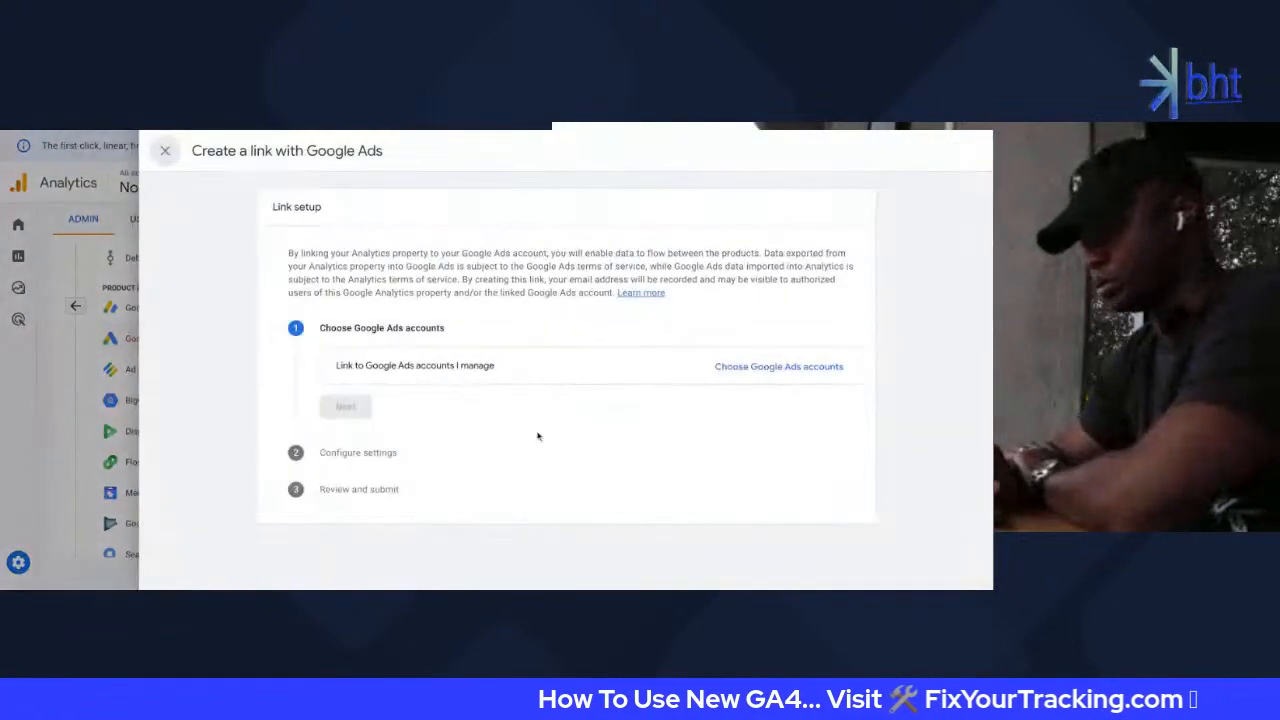
click(779, 366)
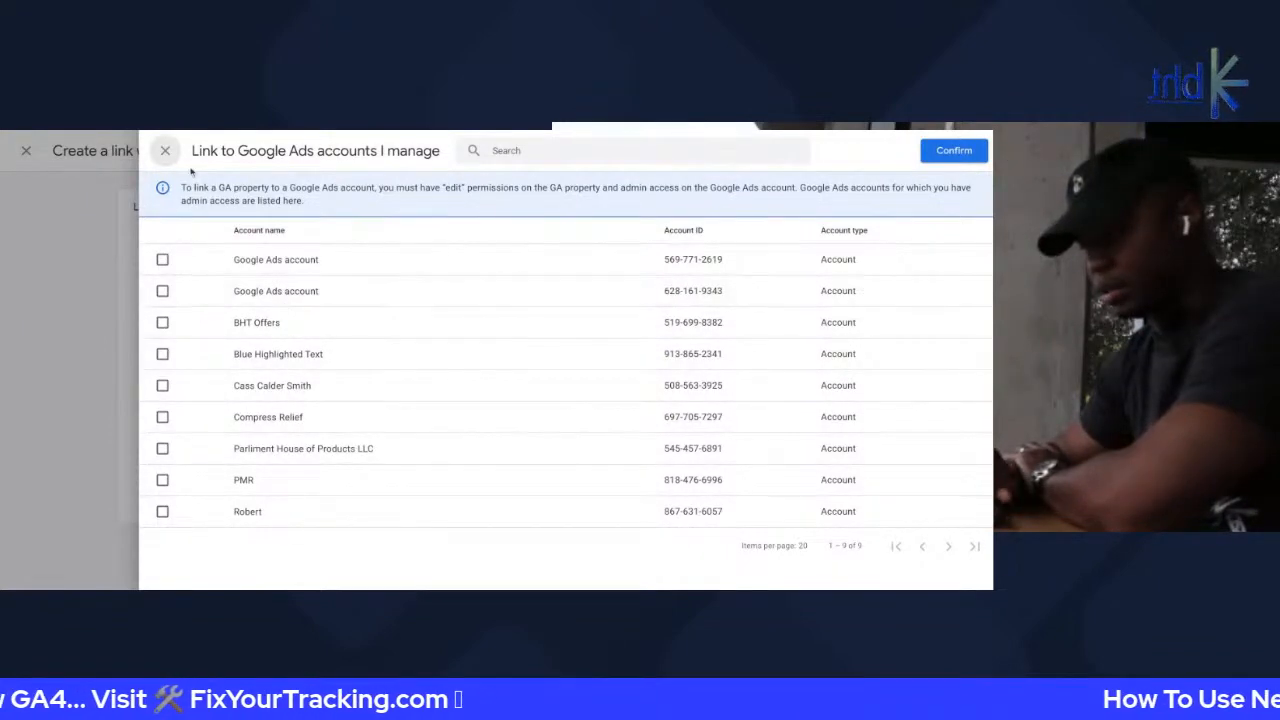
click(165, 150)
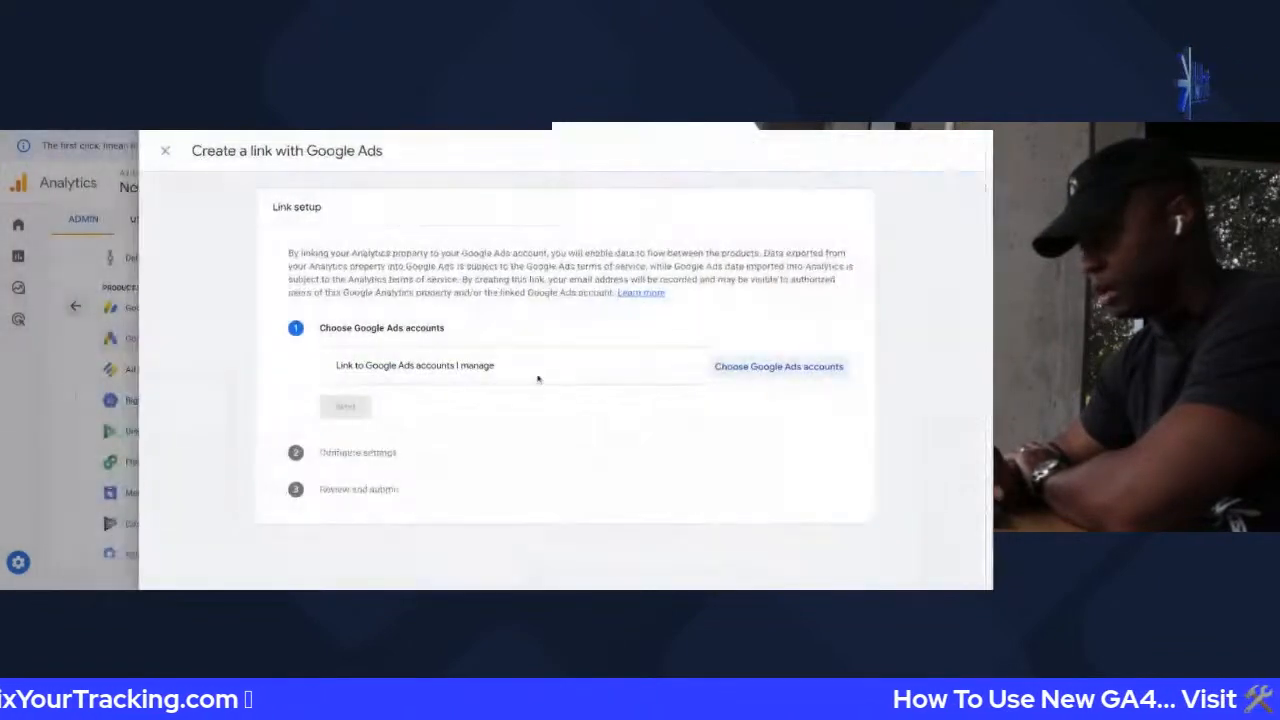
click(167, 151)
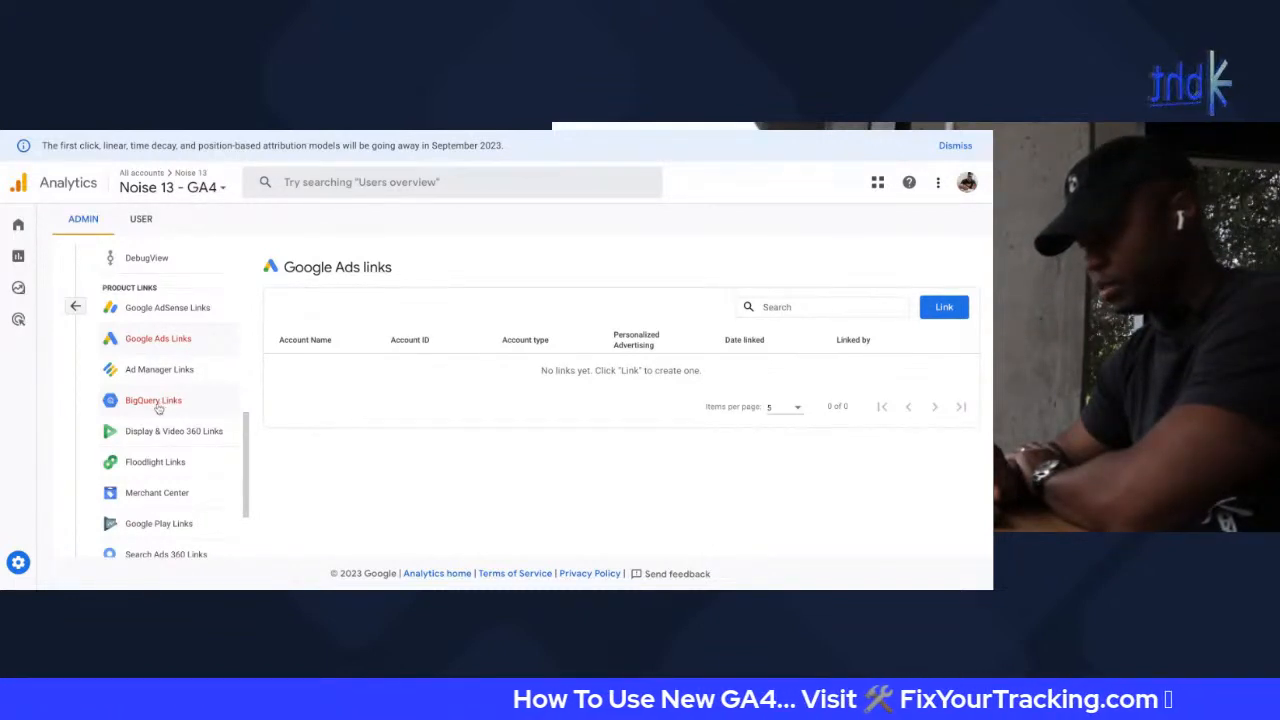
scroll(157, 482, down, 2)
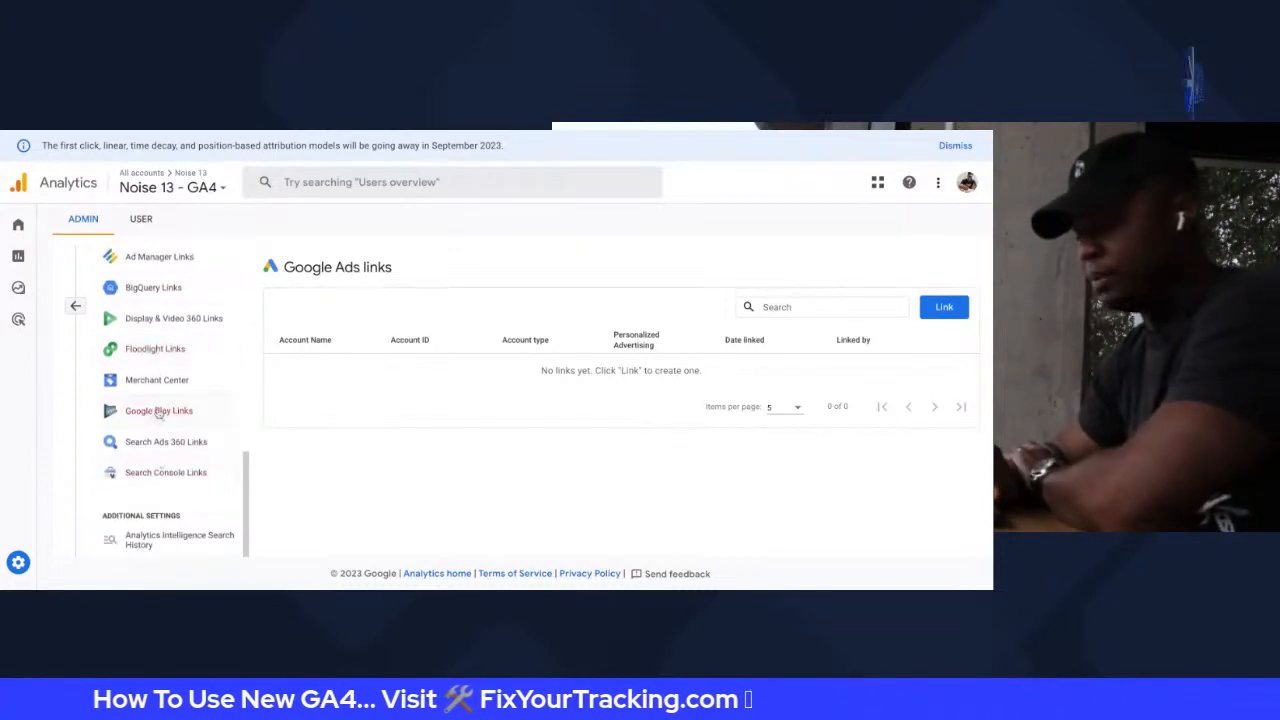
scroll(160, 410, up, 2)
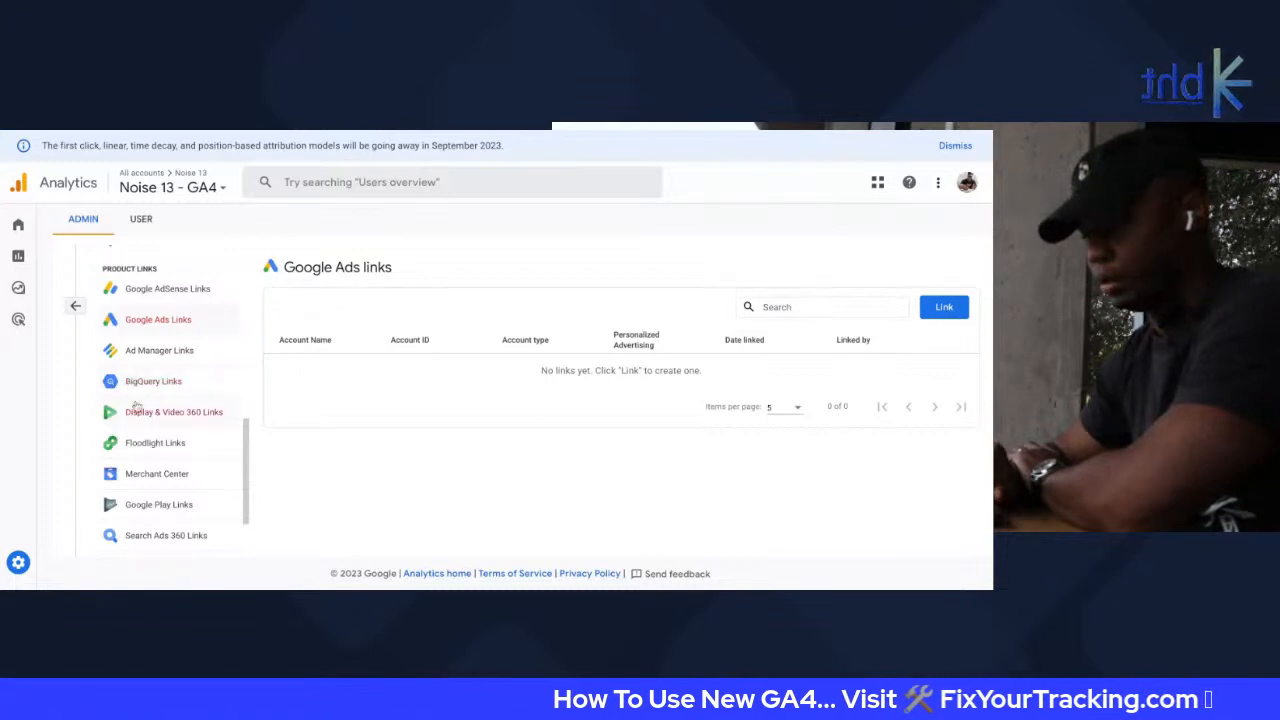
scroll(140, 390, down, 2)
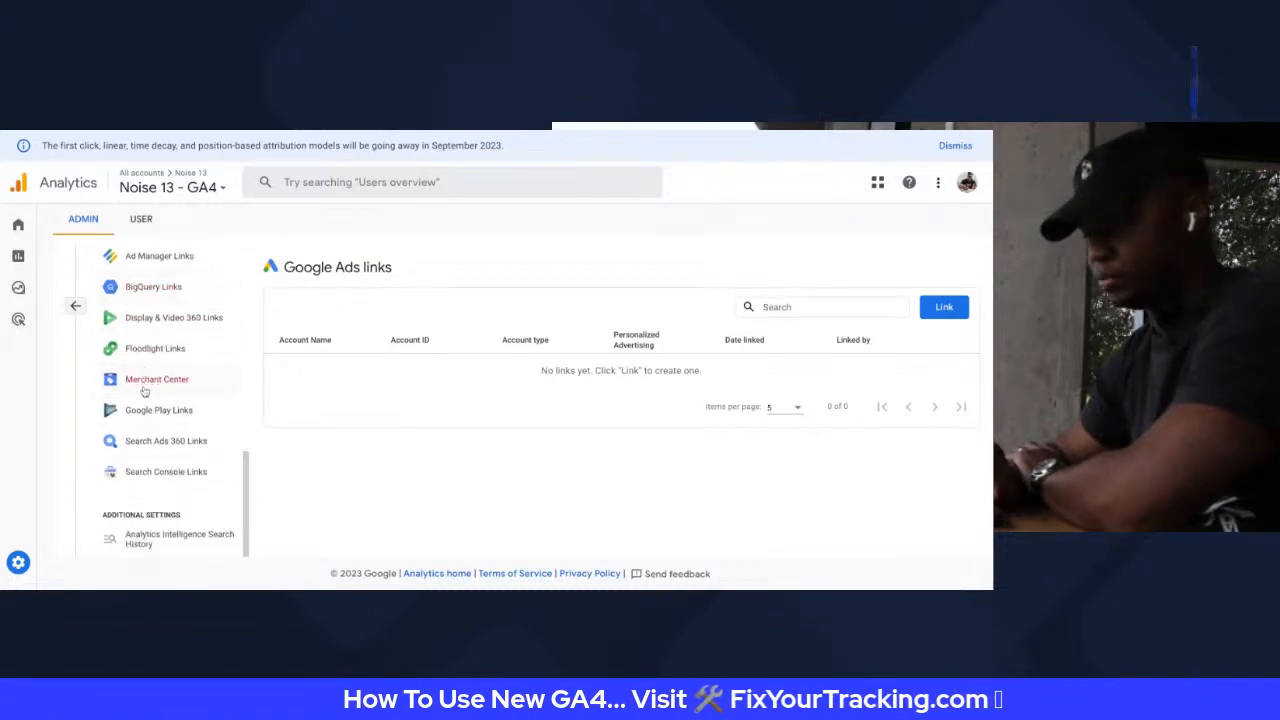
scroll(137, 363, up, 10)
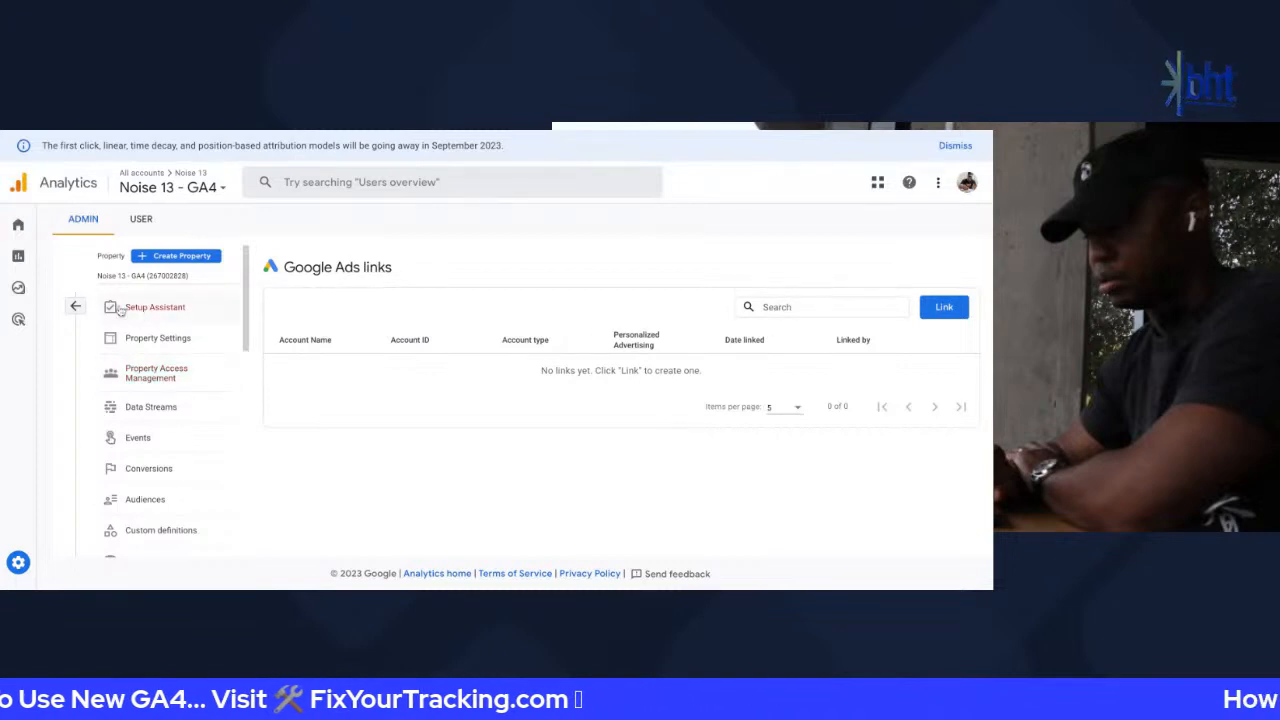
mouse_move(28, 302)
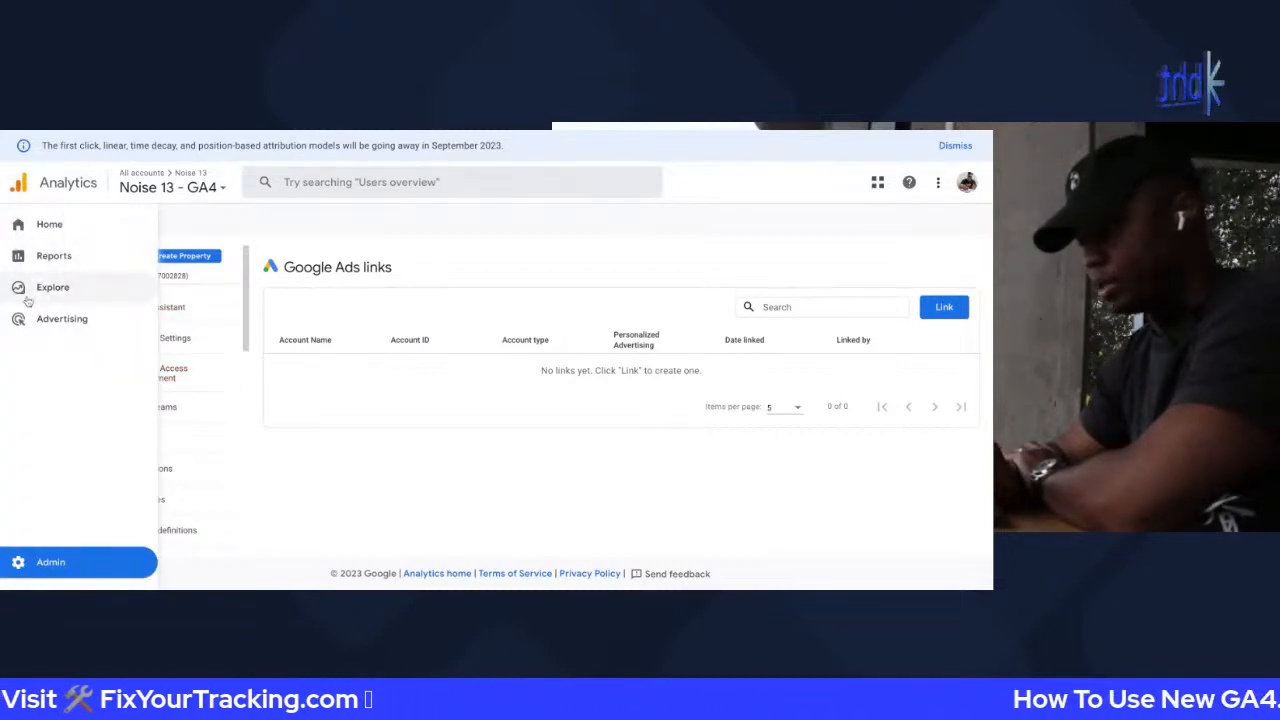
scroll(175, 422, down, 5)
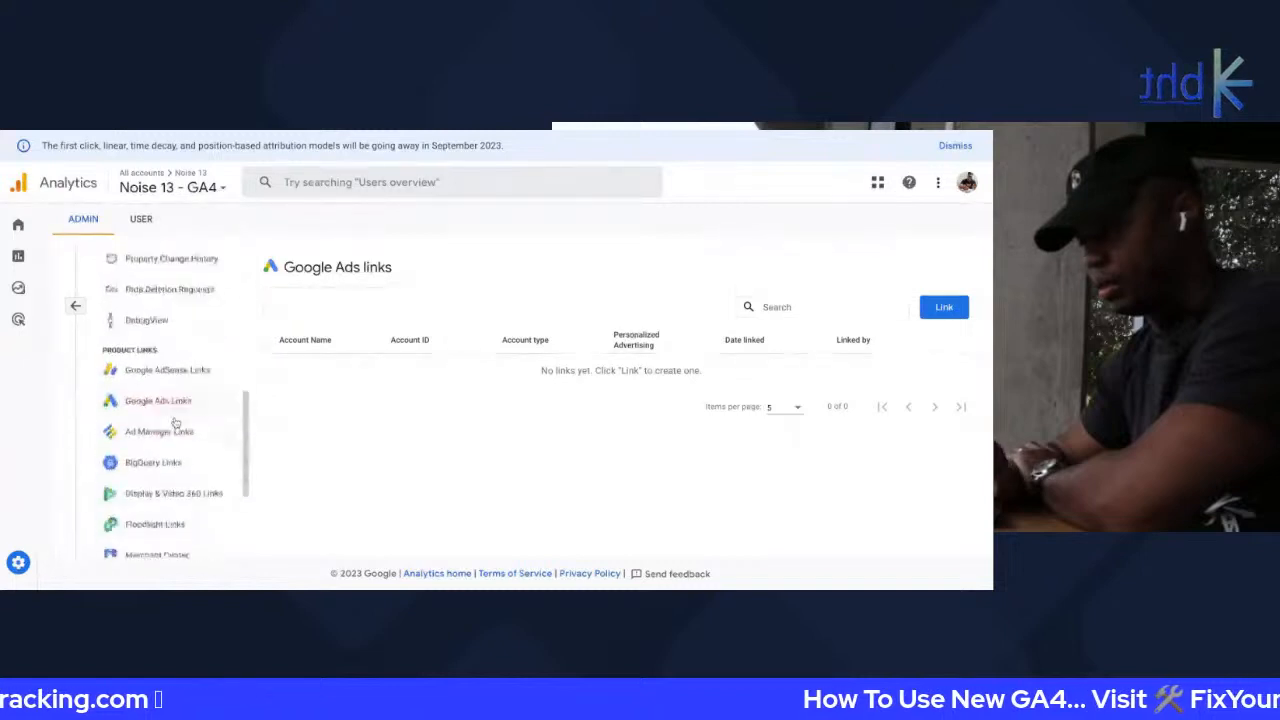
scroll(175, 286, up, 1)
Open DebugView, then browse the accounts in the property picker and close it
click(175, 286)
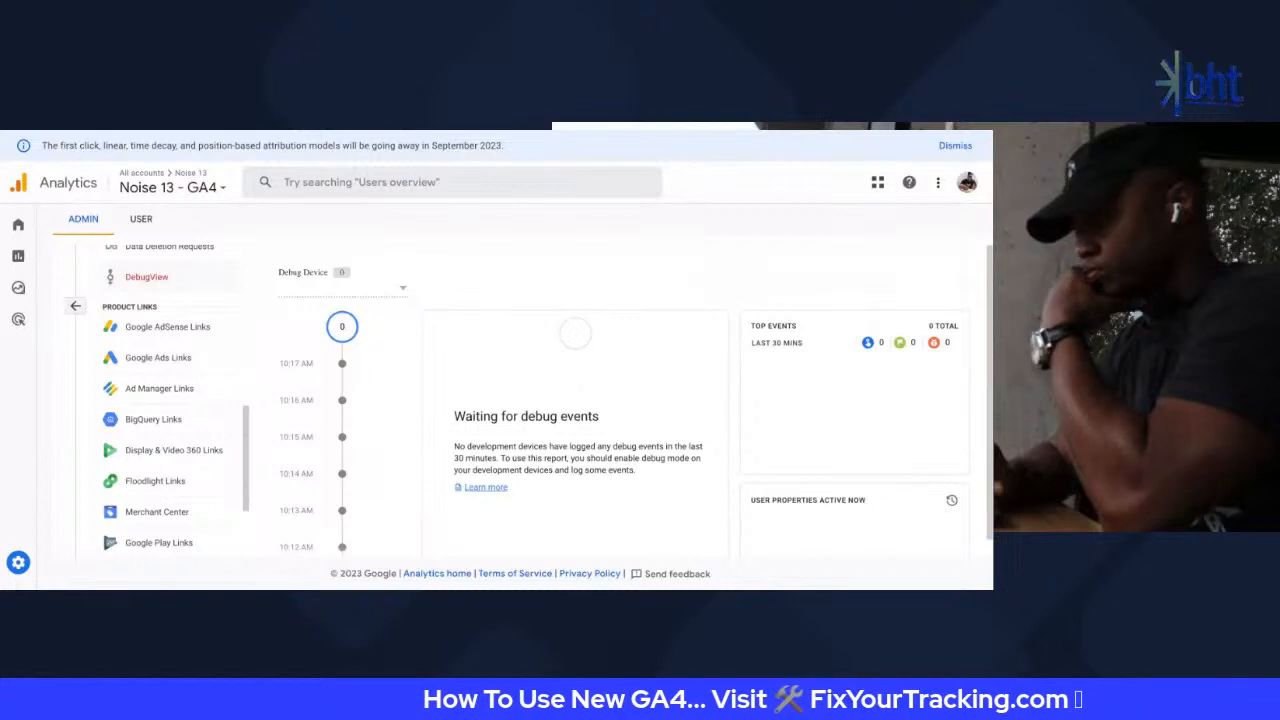
click(170, 186)
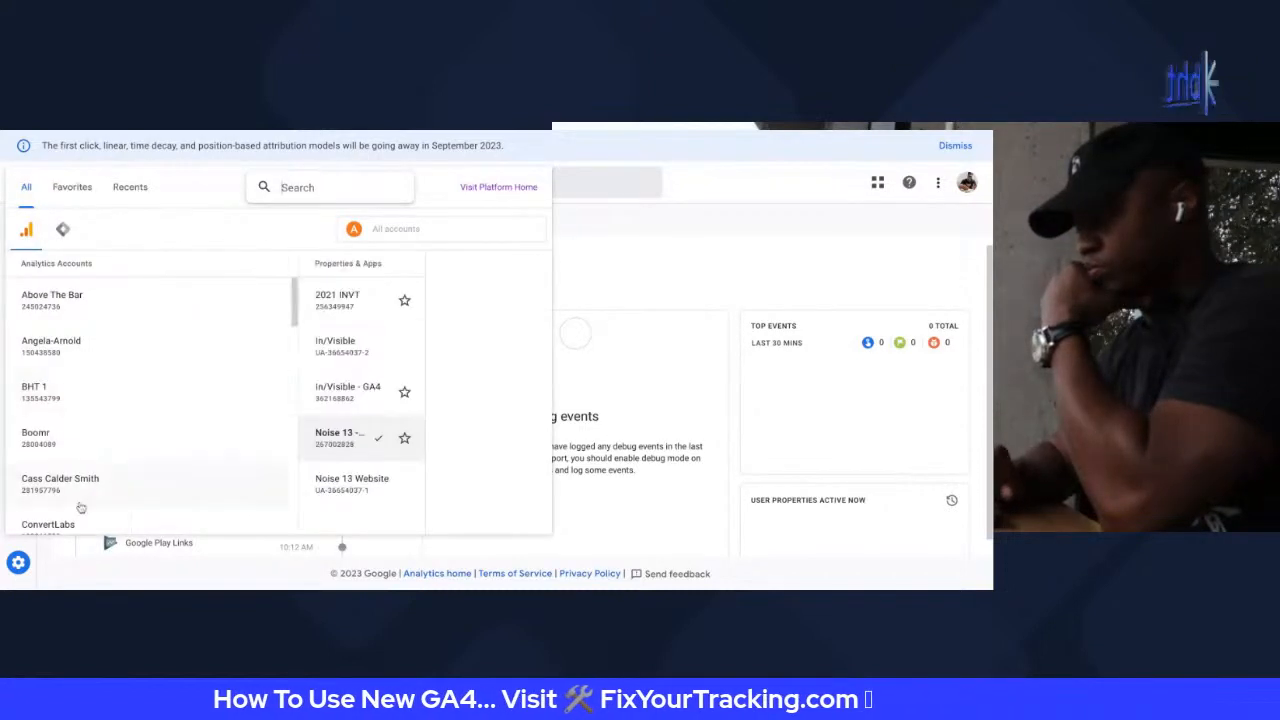
scroll(81, 508, down, 3)
scroll(81, 506, down, 10)
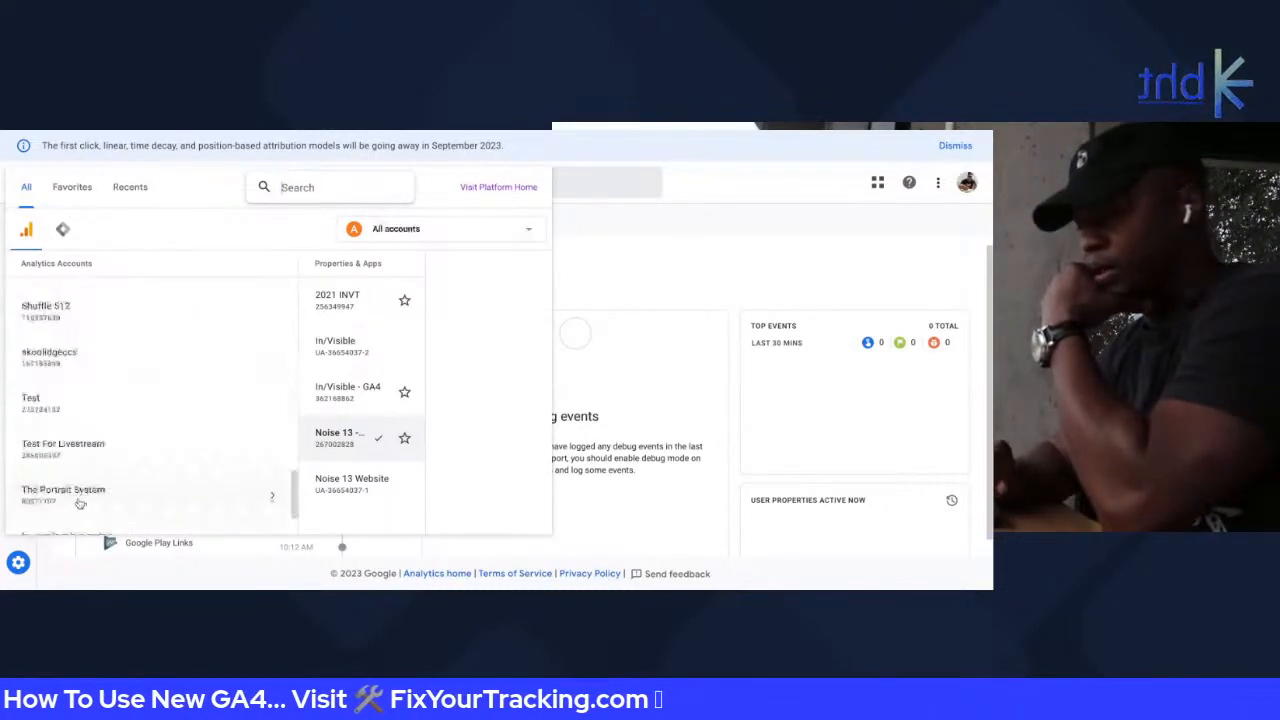
scroll(100, 430, up, 3)
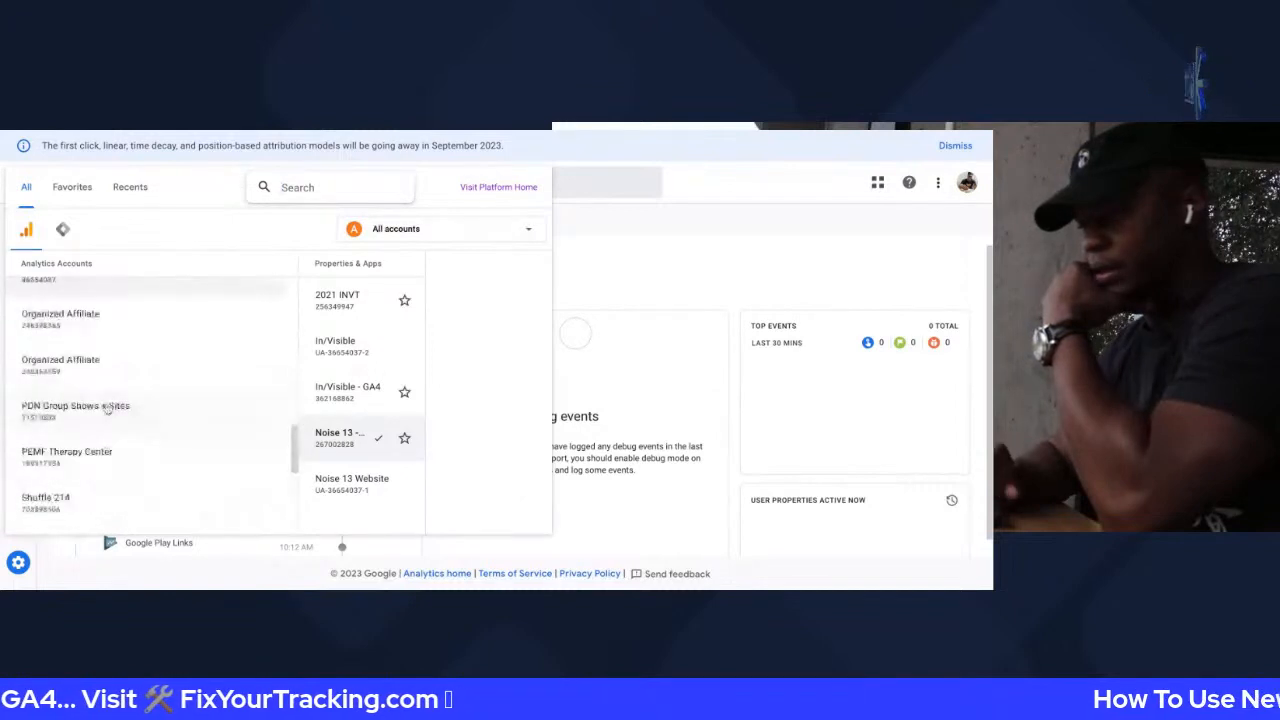
scroll(107, 409, up, 5)
scroll(107, 409, up, 2)
scroll(99, 495, down, 2)
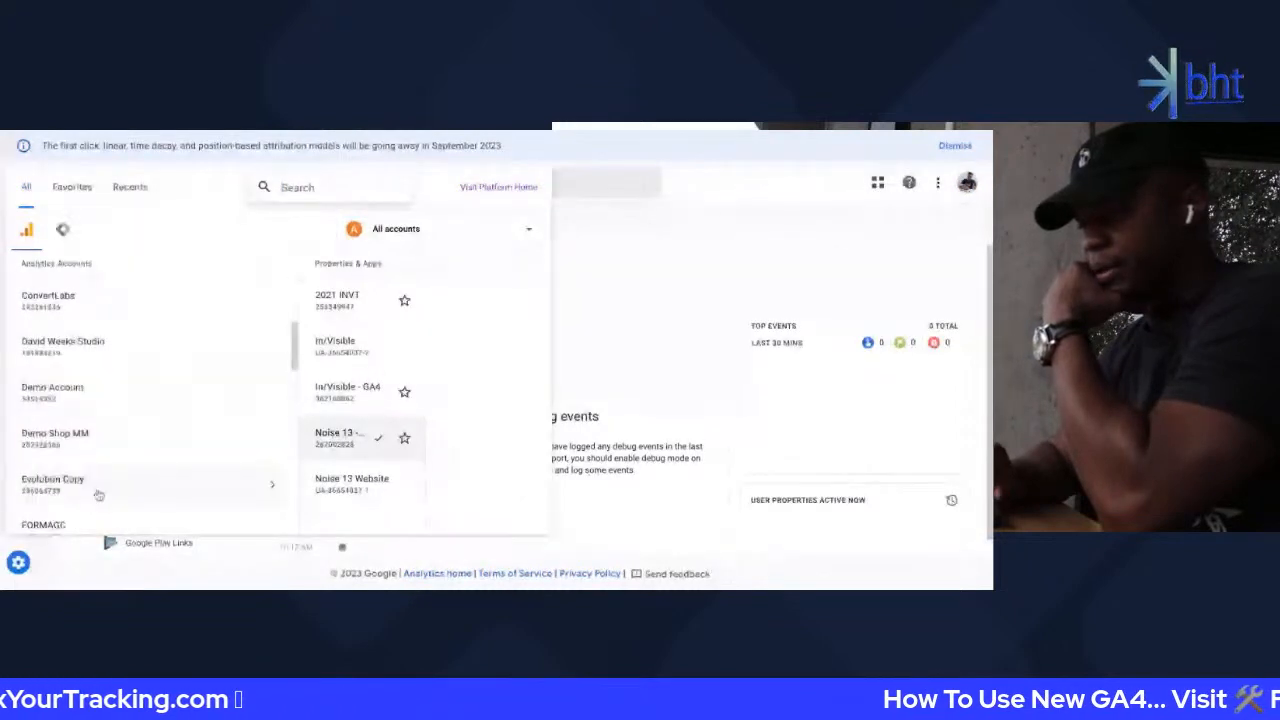
scroll(99, 495, down, 5)
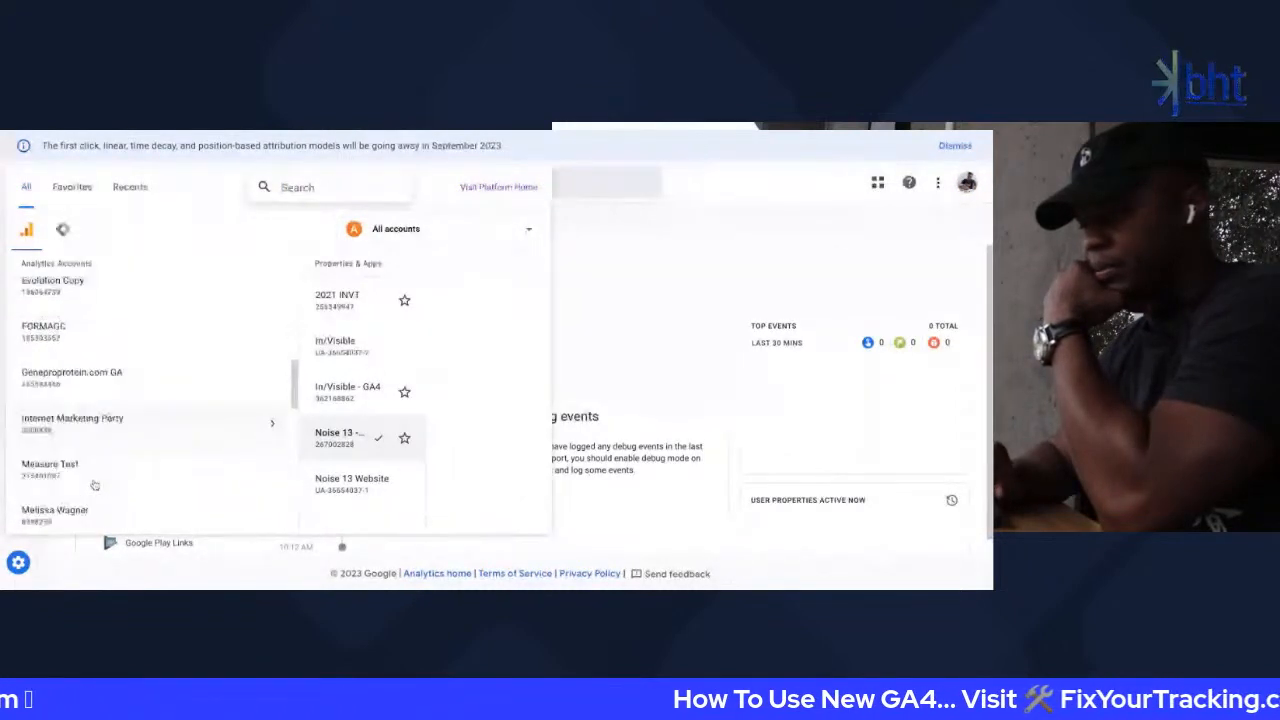
scroll(88, 466, down, 8)
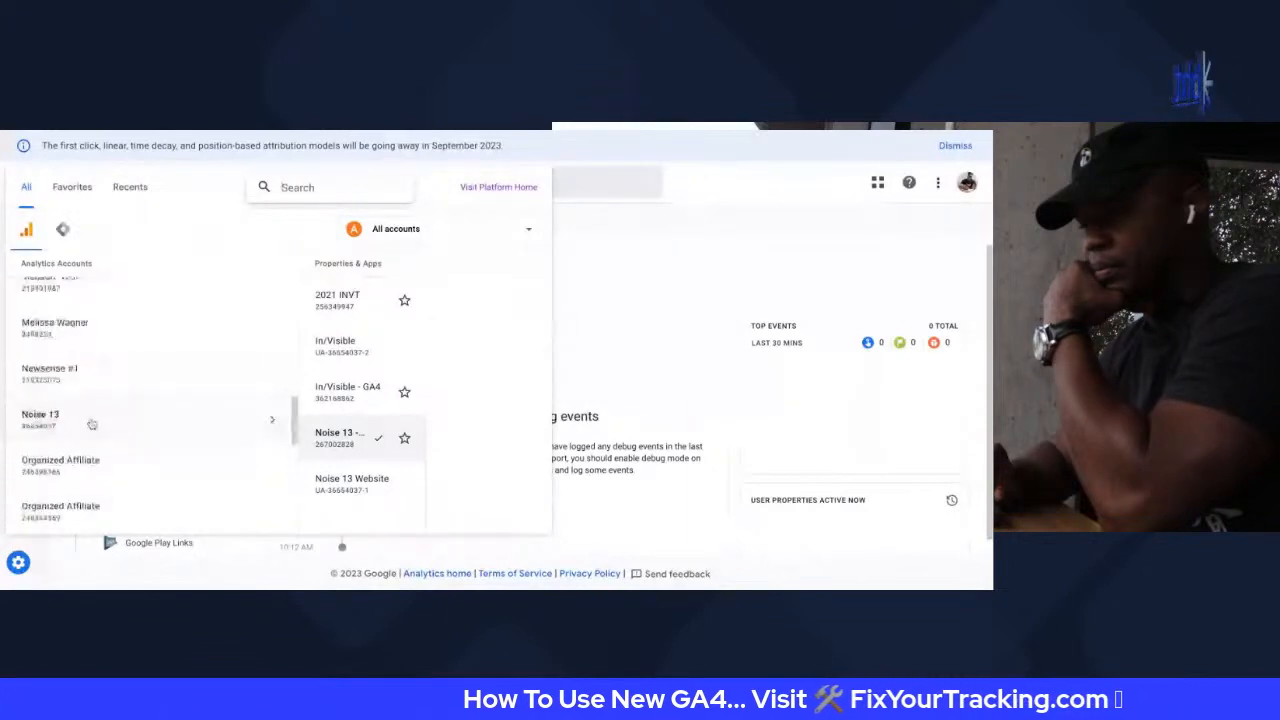
scroll(91, 425, down, 5)
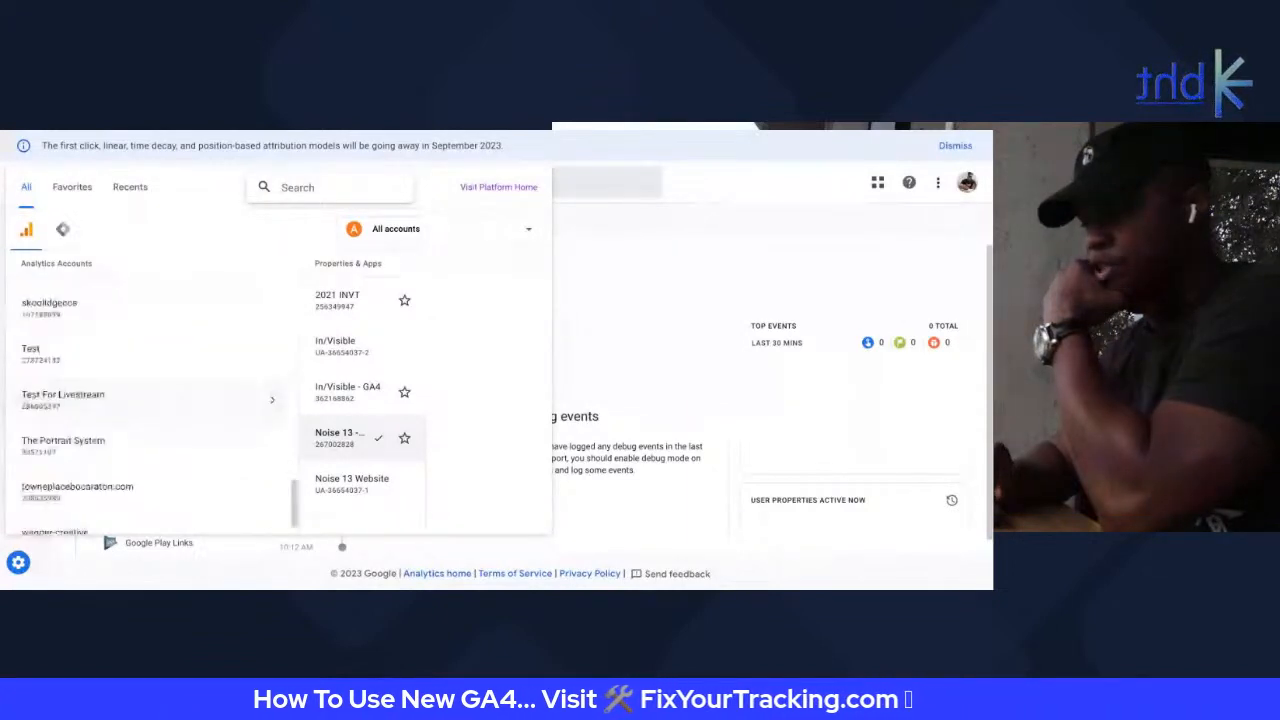
scroll(88, 412, down, 1)
scroll(88, 460, up, 2)
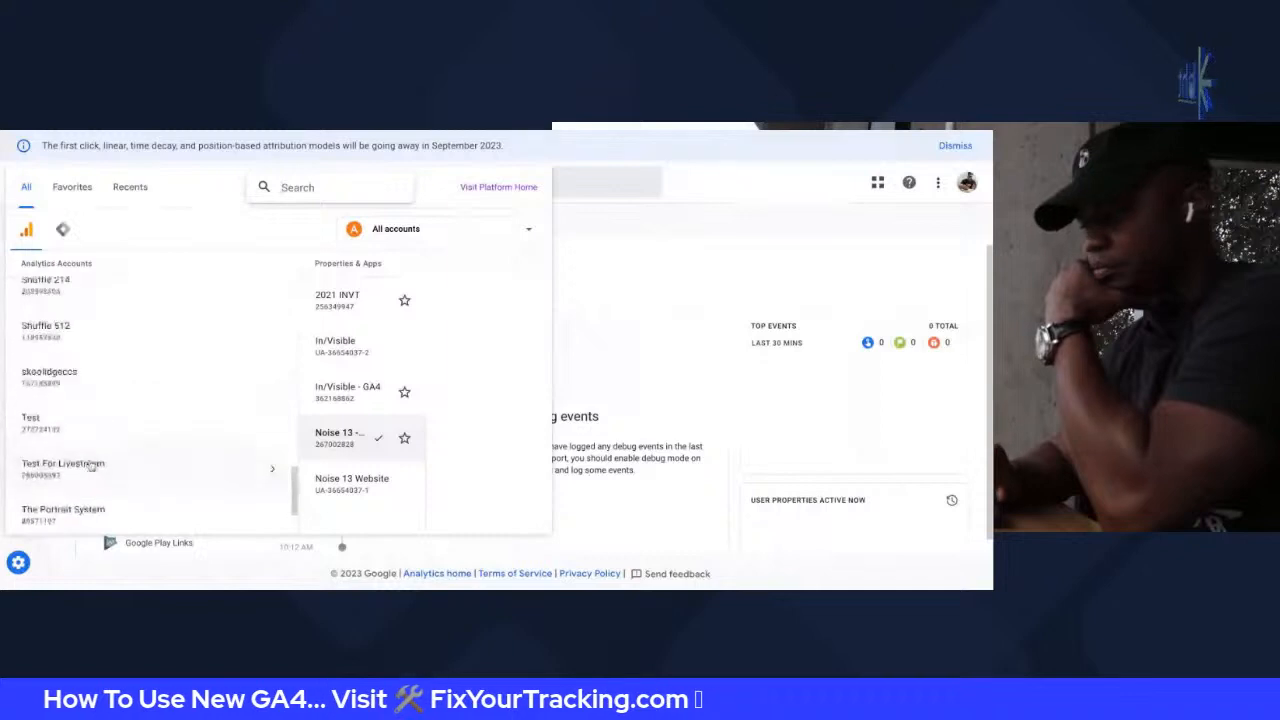
click(965, 184)
Switch to the other signed-in Google account from the profile menu
click(966, 183)
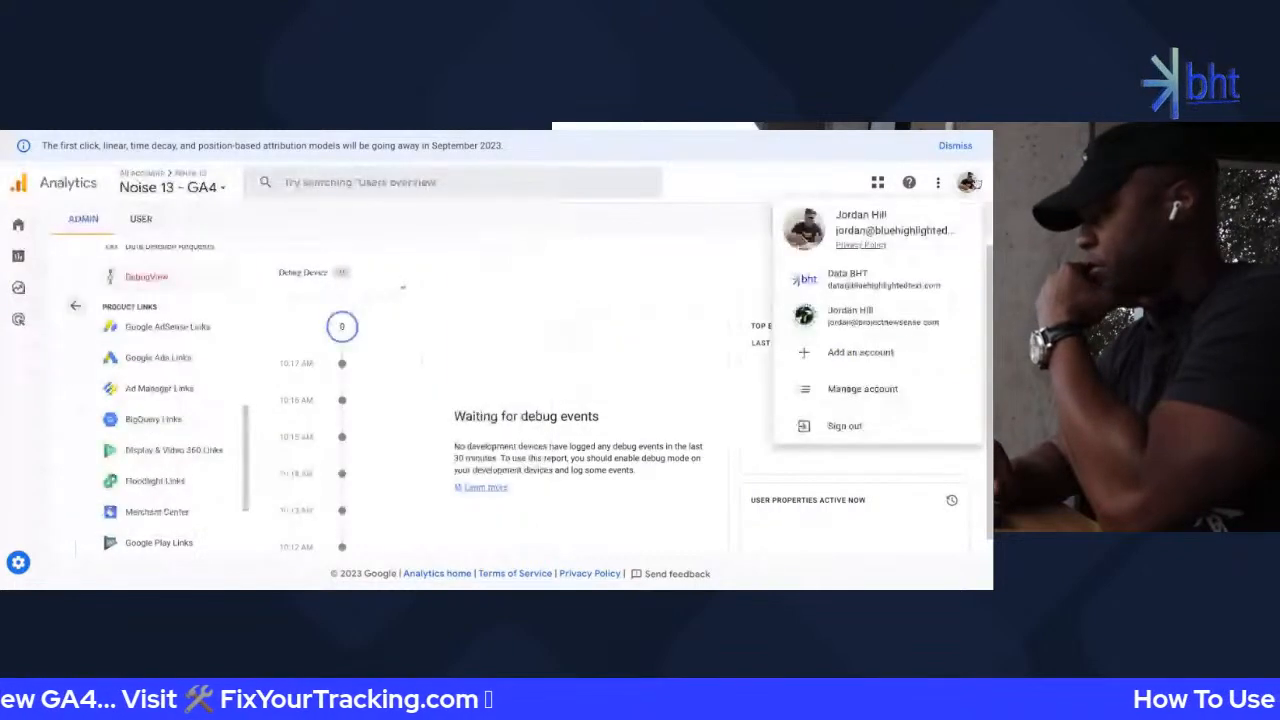
click(856, 280)
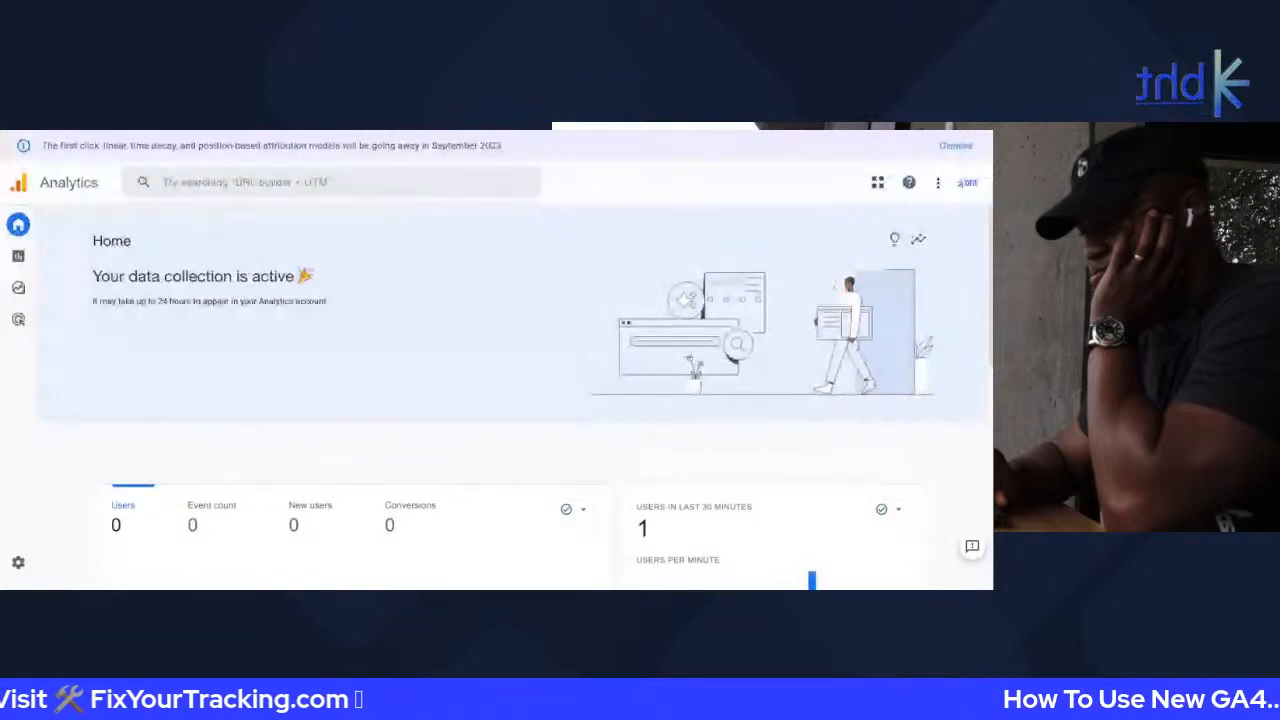
Load the Website property's Home page under the Genesis Back (Main) account
click(200, 182)
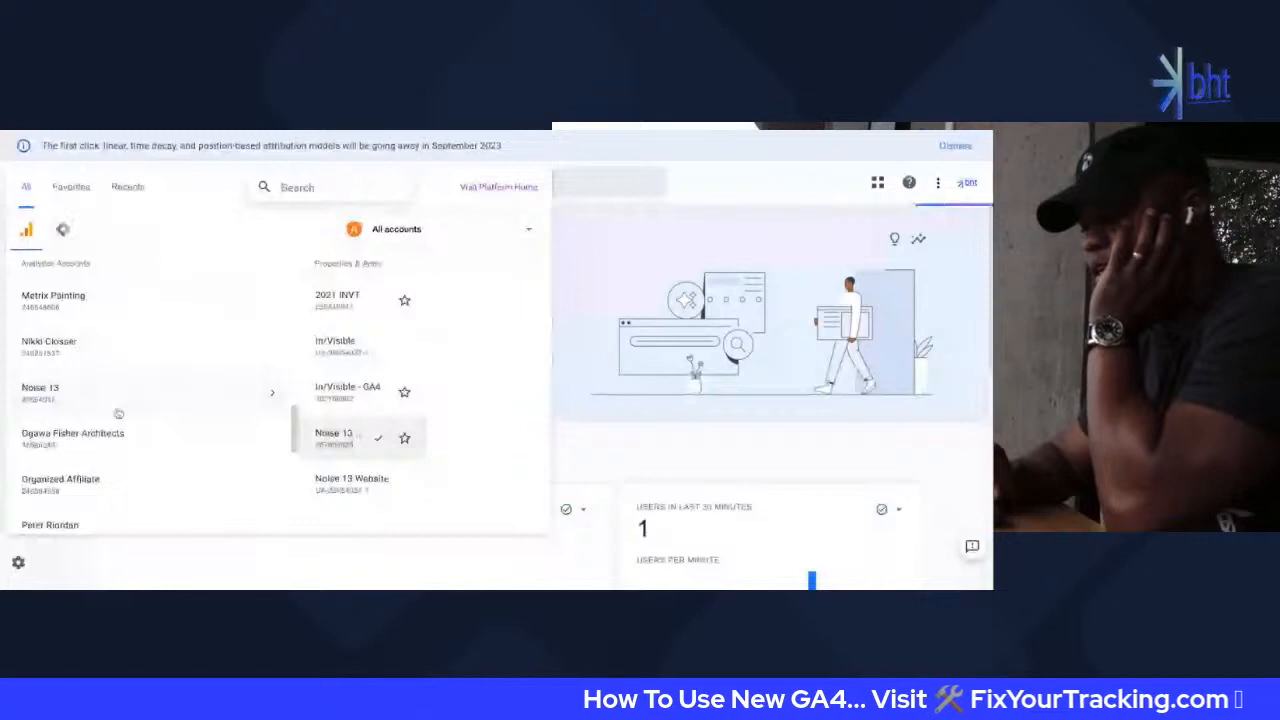
scroll(118, 413, down, 10)
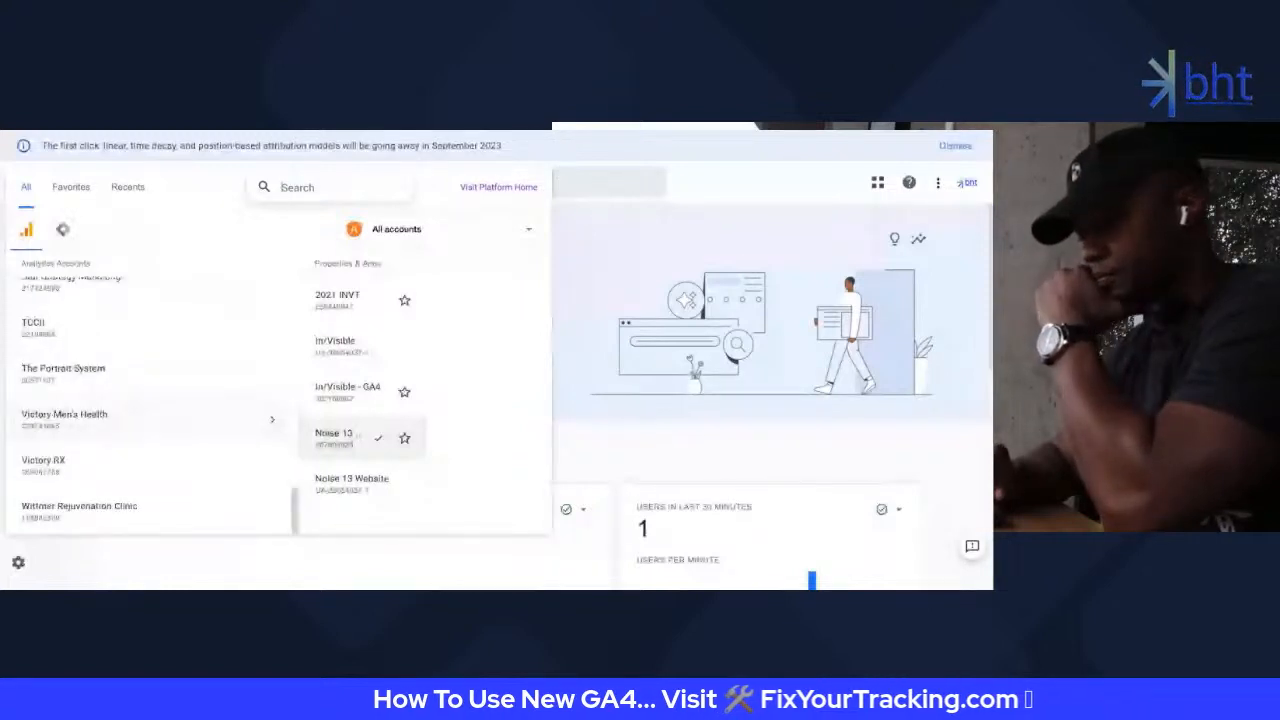
scroll(121, 495, up, 1)
scroll(121, 495, up, 3)
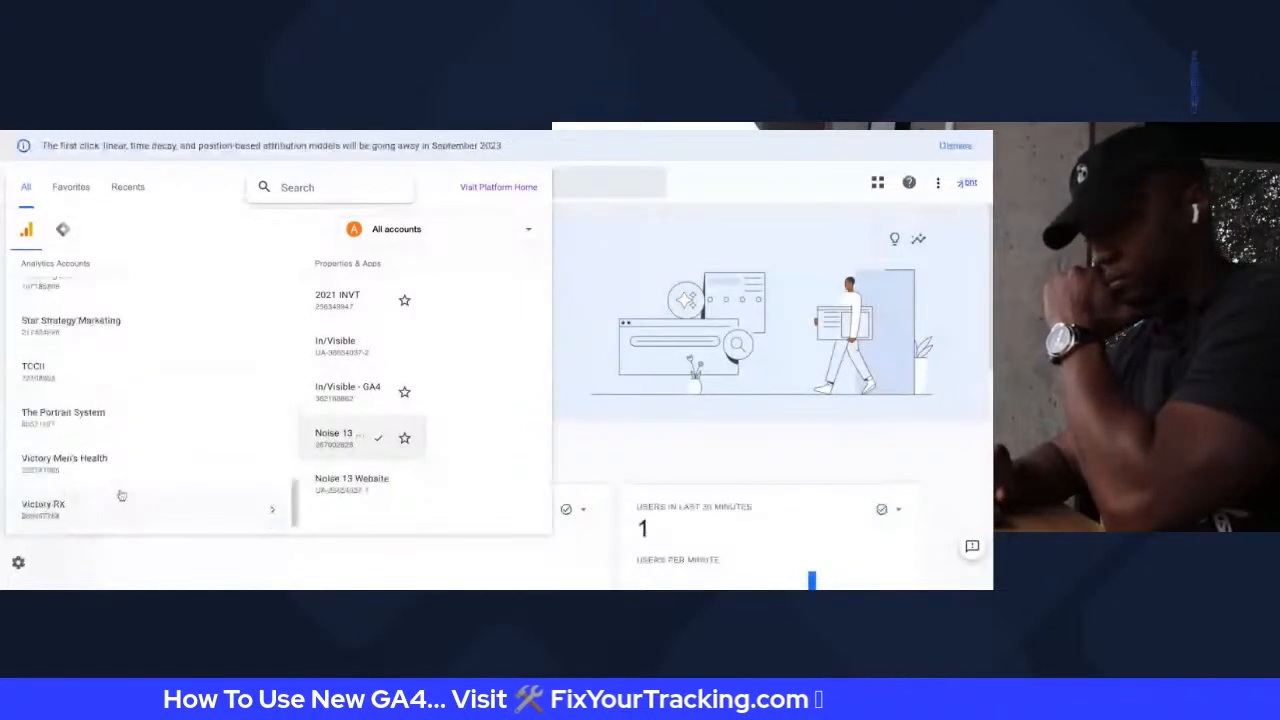
scroll(132, 481, up, 7)
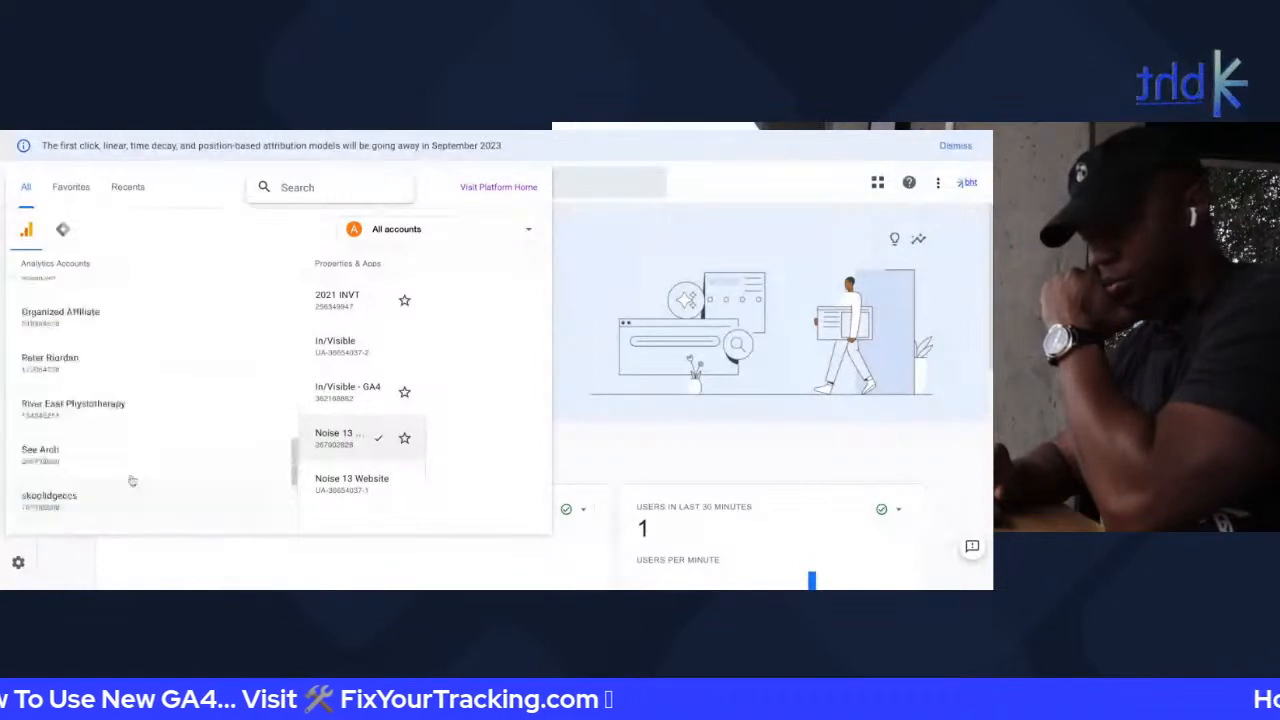
scroll(132, 481, up, 4)
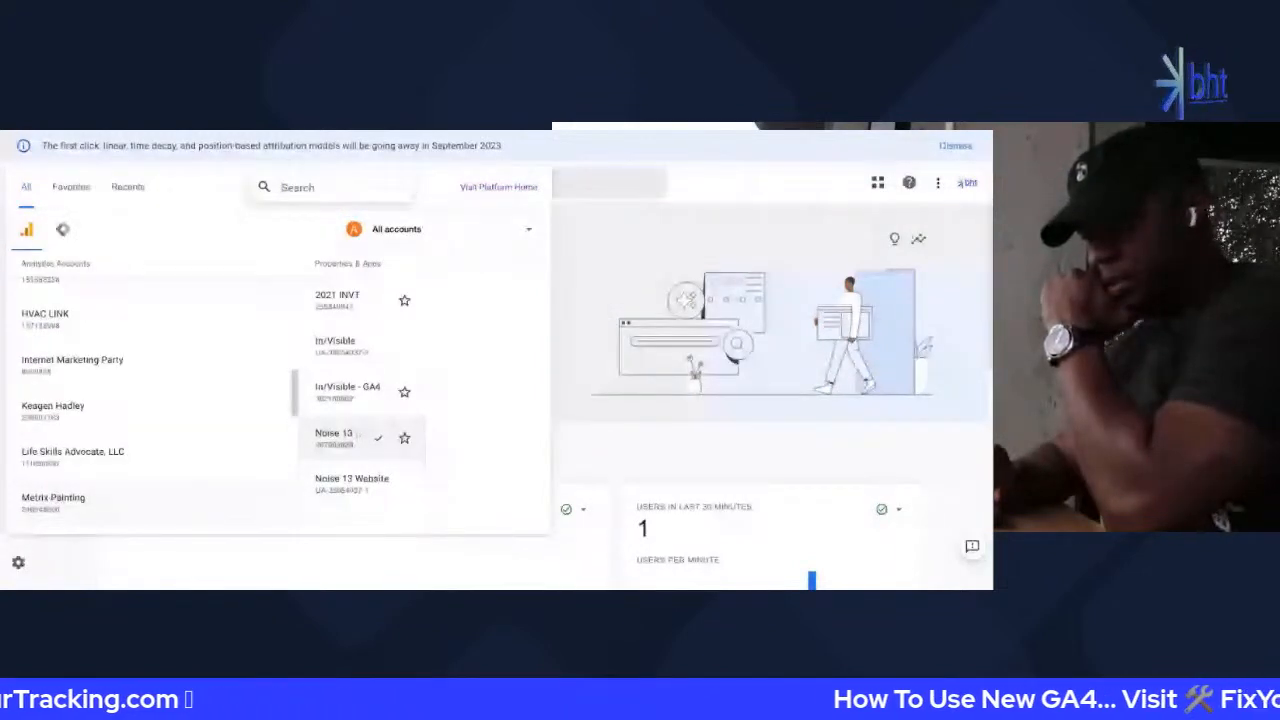
scroll(132, 481, up, 2)
scroll(132, 481, down, 5)
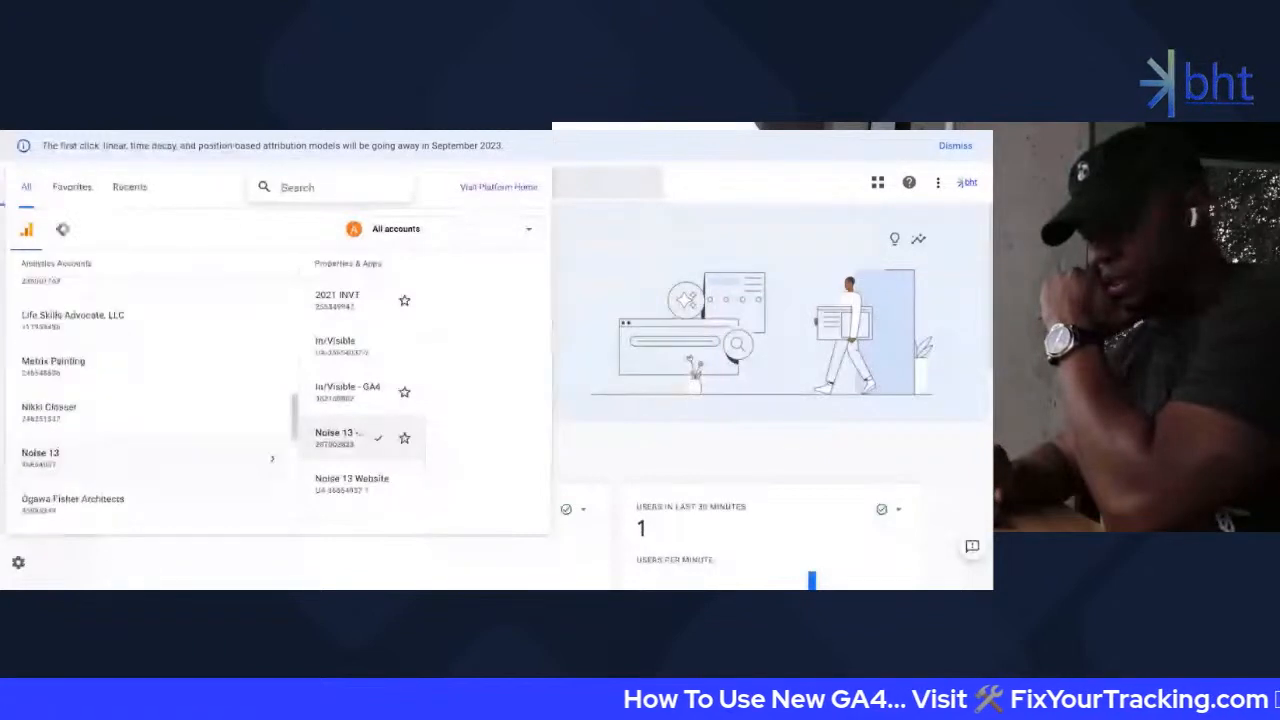
scroll(150, 460, down, 7)
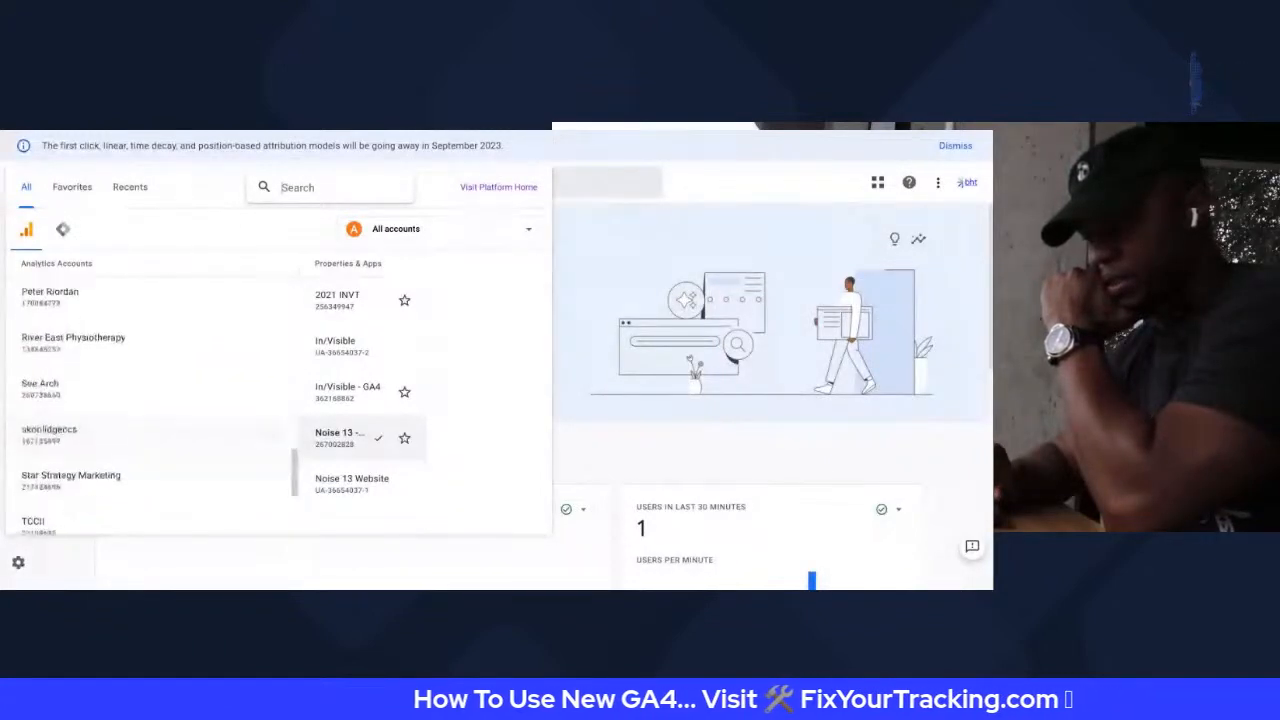
scroll(150, 465, down, 4)
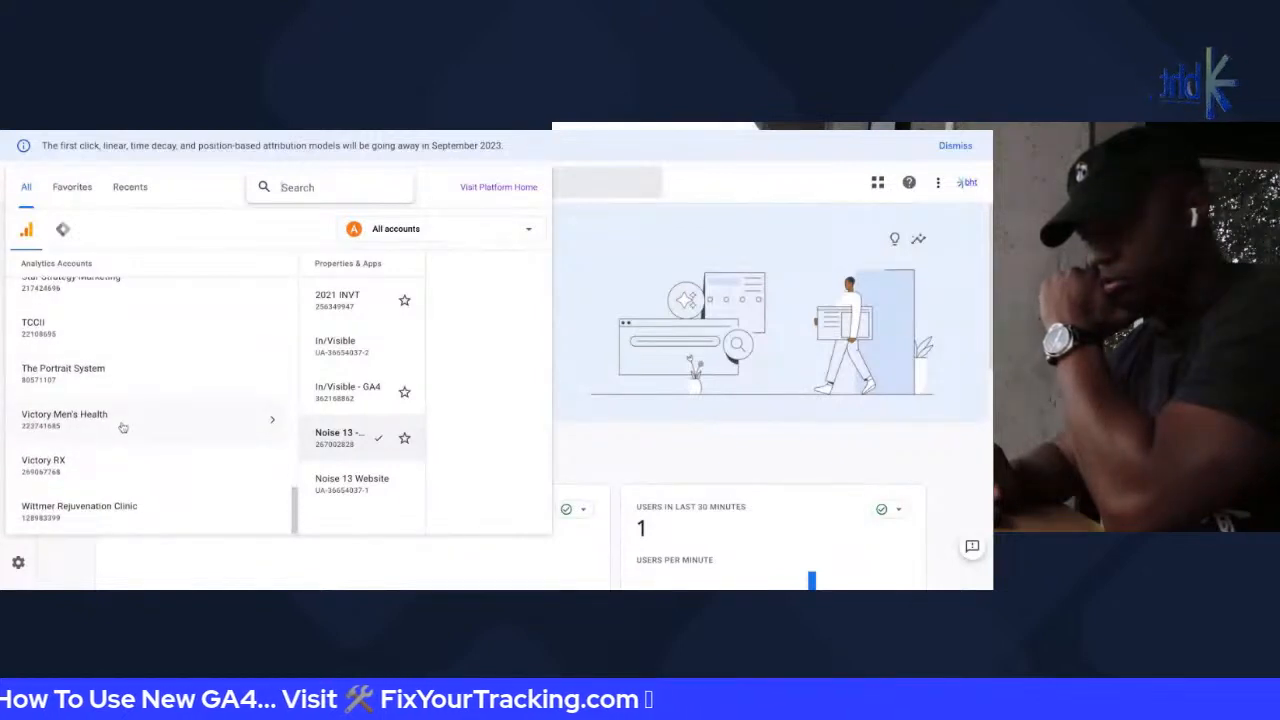
scroll(123, 427, up, 10)
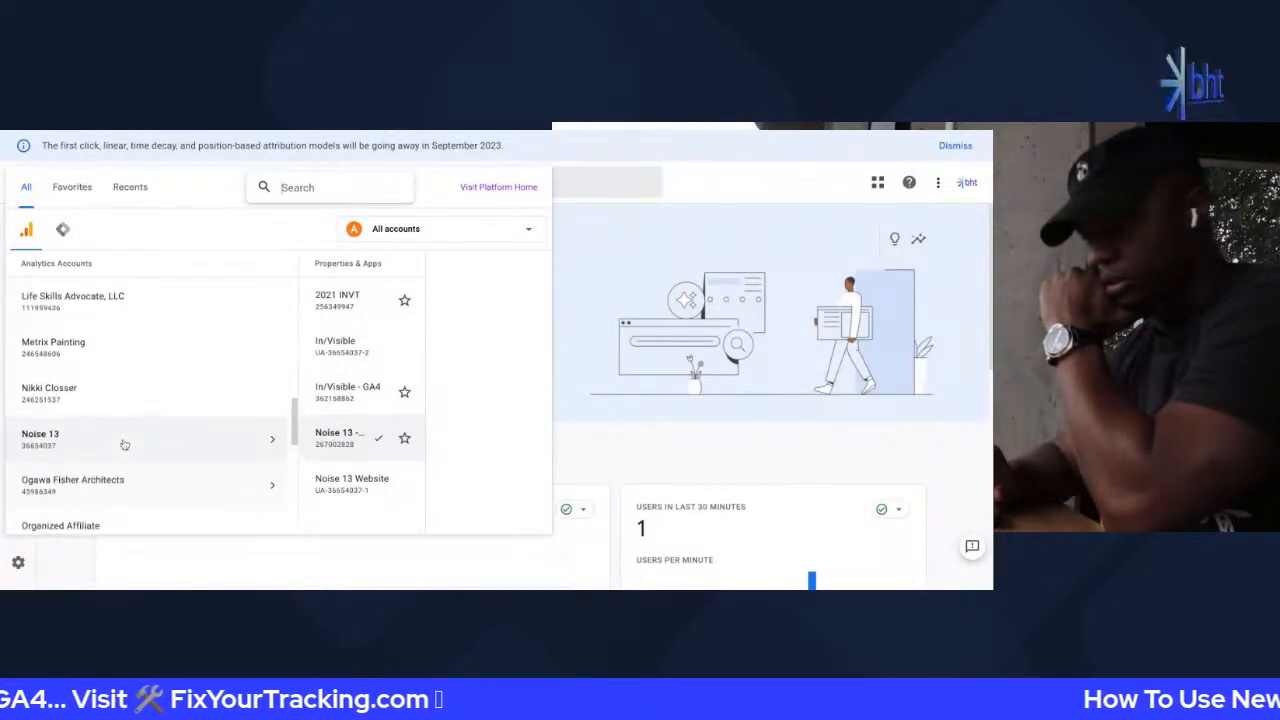
scroll(124, 444, up, 10)
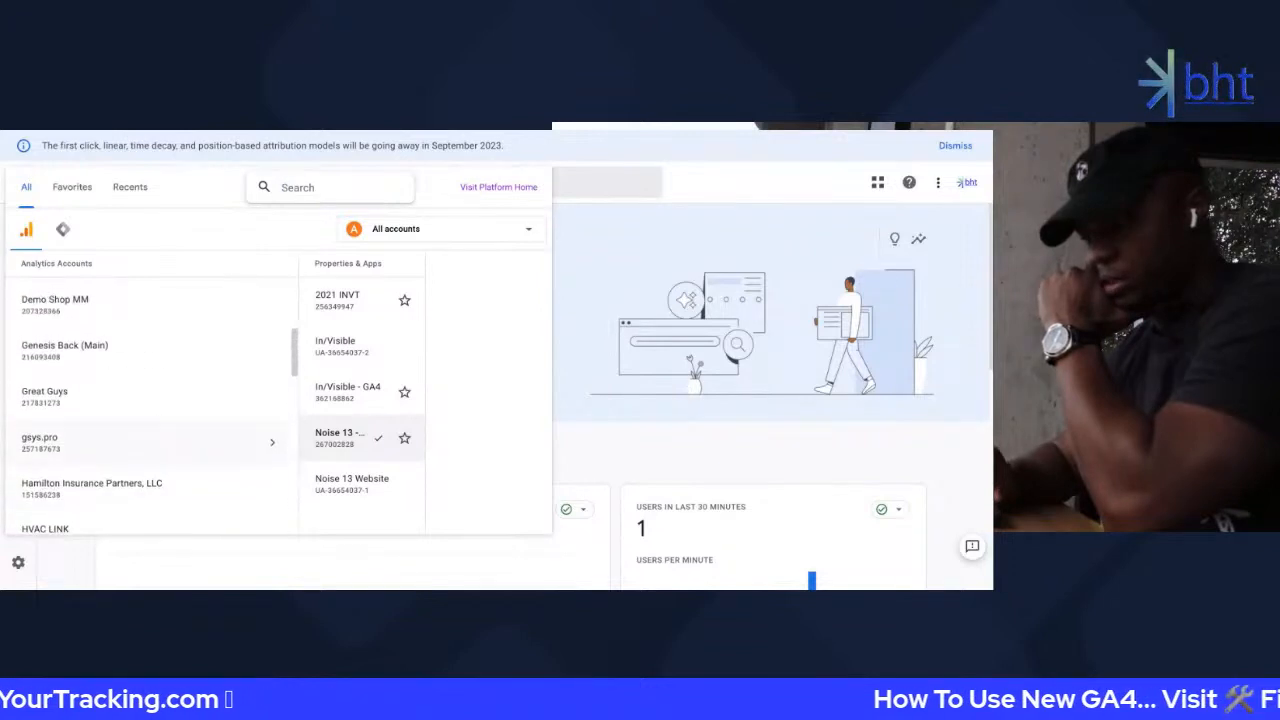
click(107, 362)
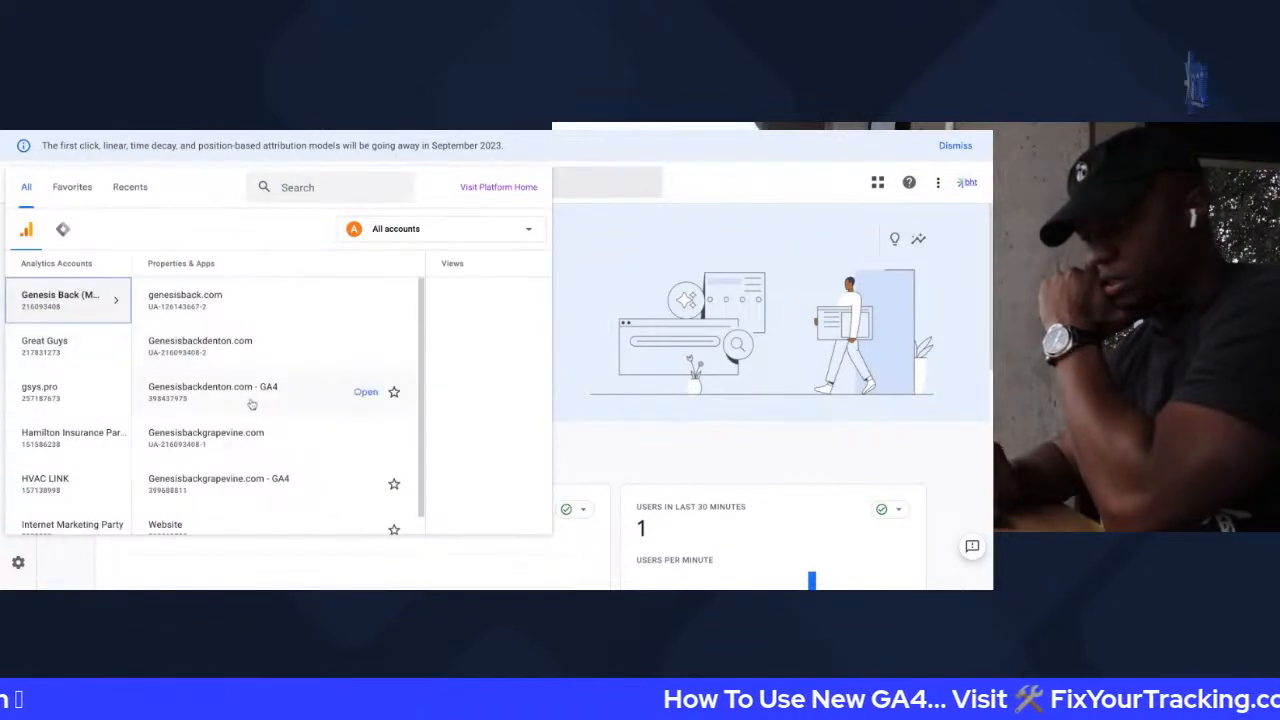
scroll(289, 402, down, 1)
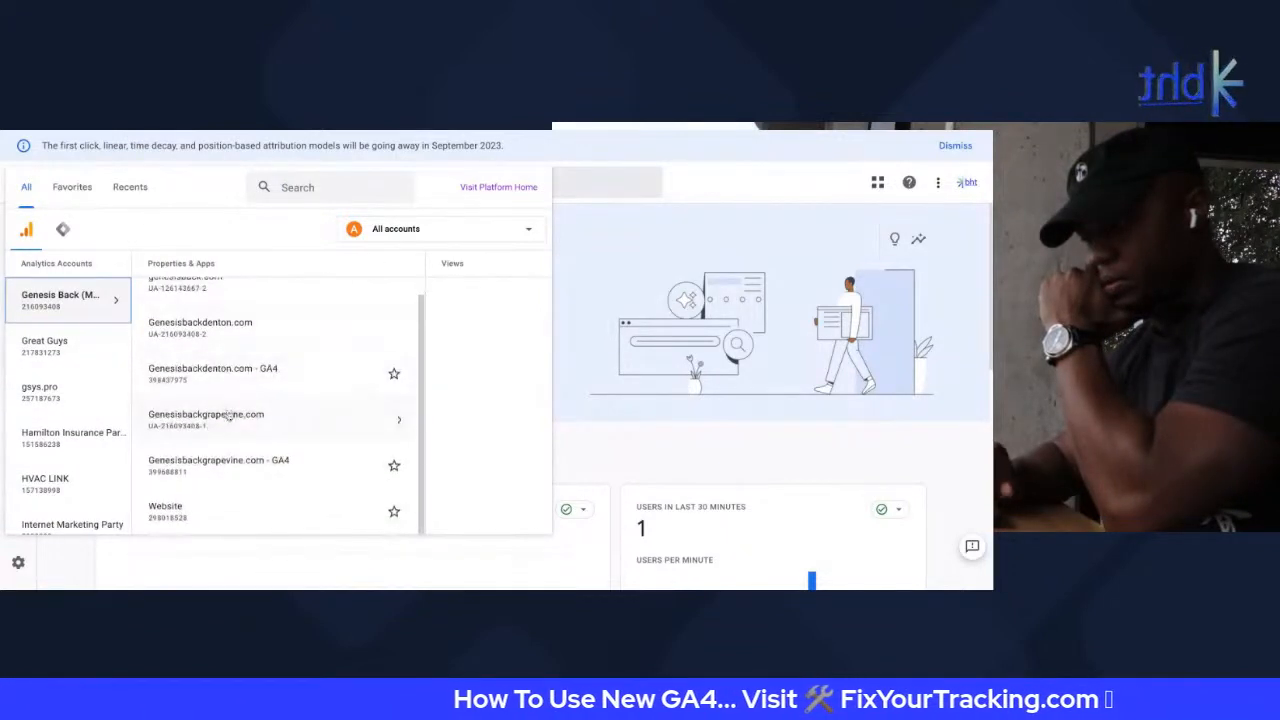
click(205, 528)
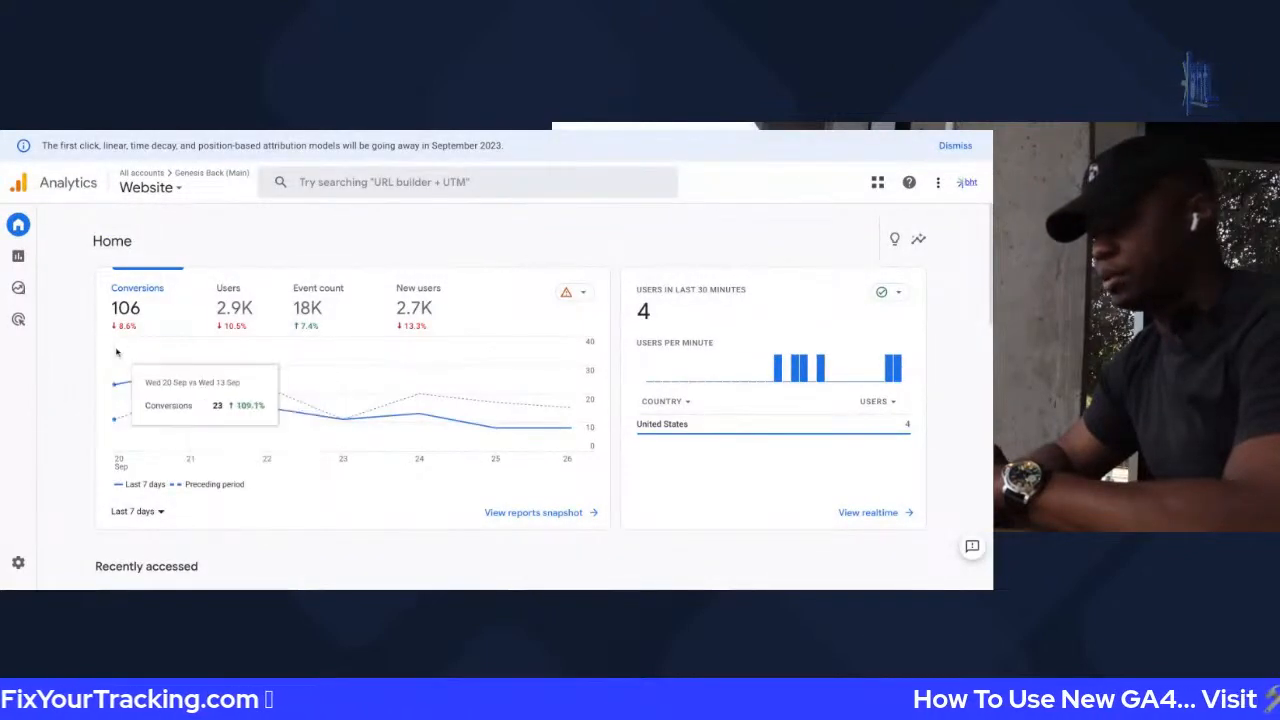
Set the first summary card to Users and the second to Conversions
click(165, 292)
click(289, 353)
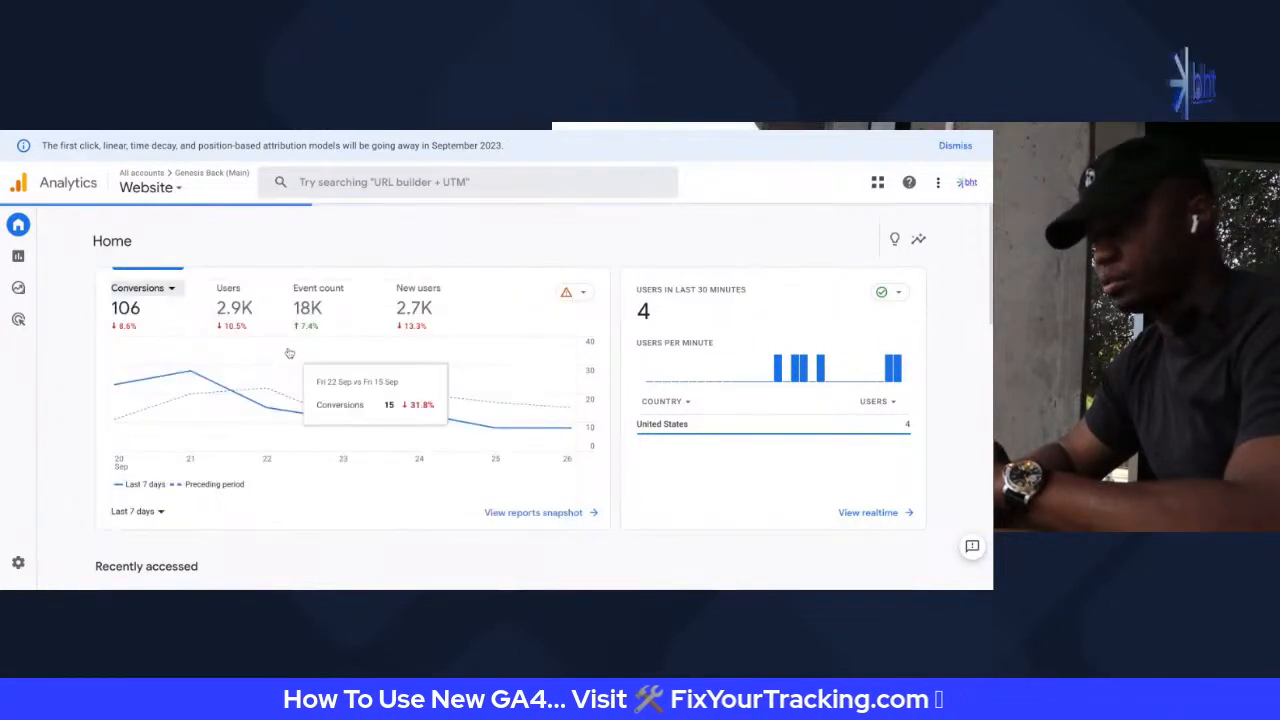
click(233, 290)
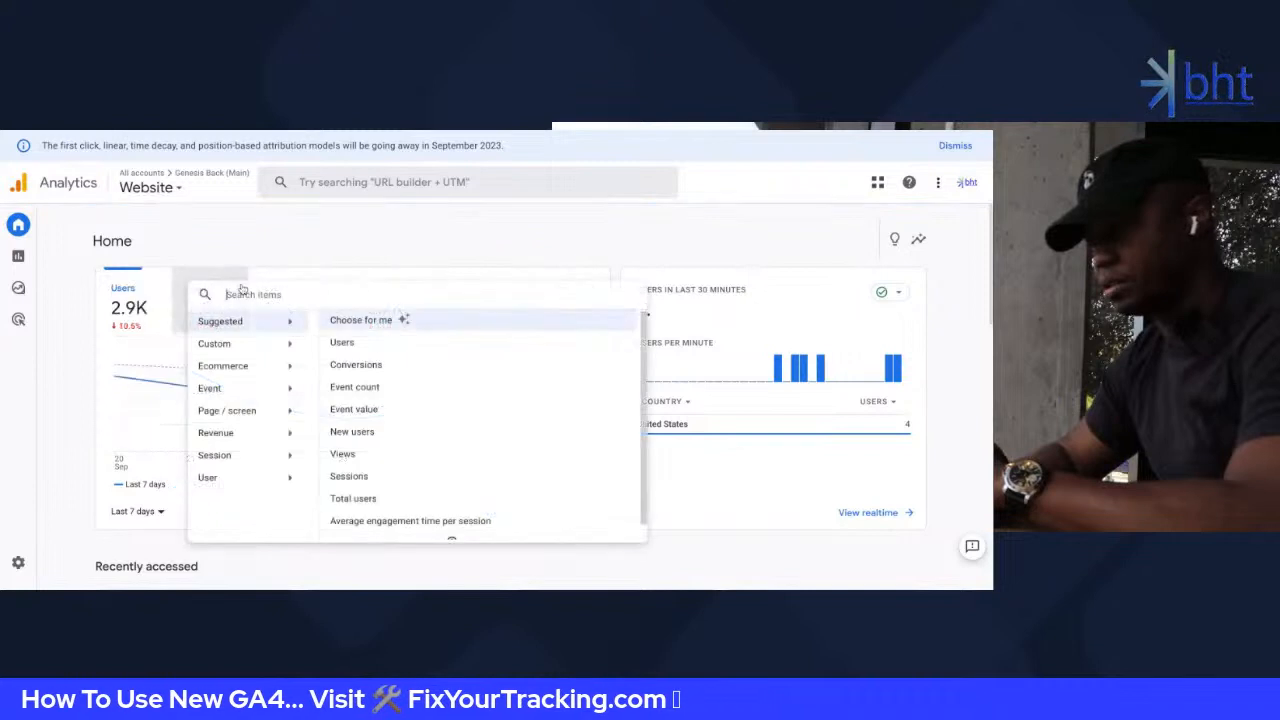
click(383, 366)
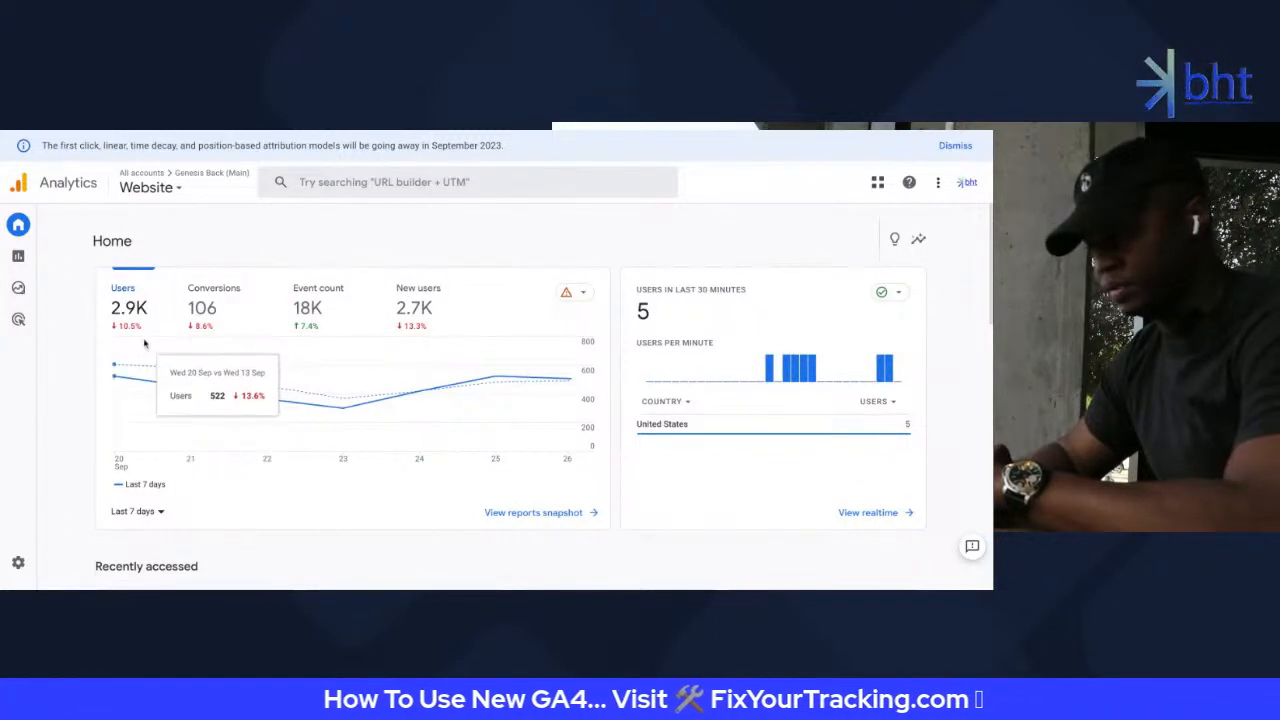
Open the Website property's Admin settings
scroll(149, 370, down, 1)
scroll(149, 370, down, 2)
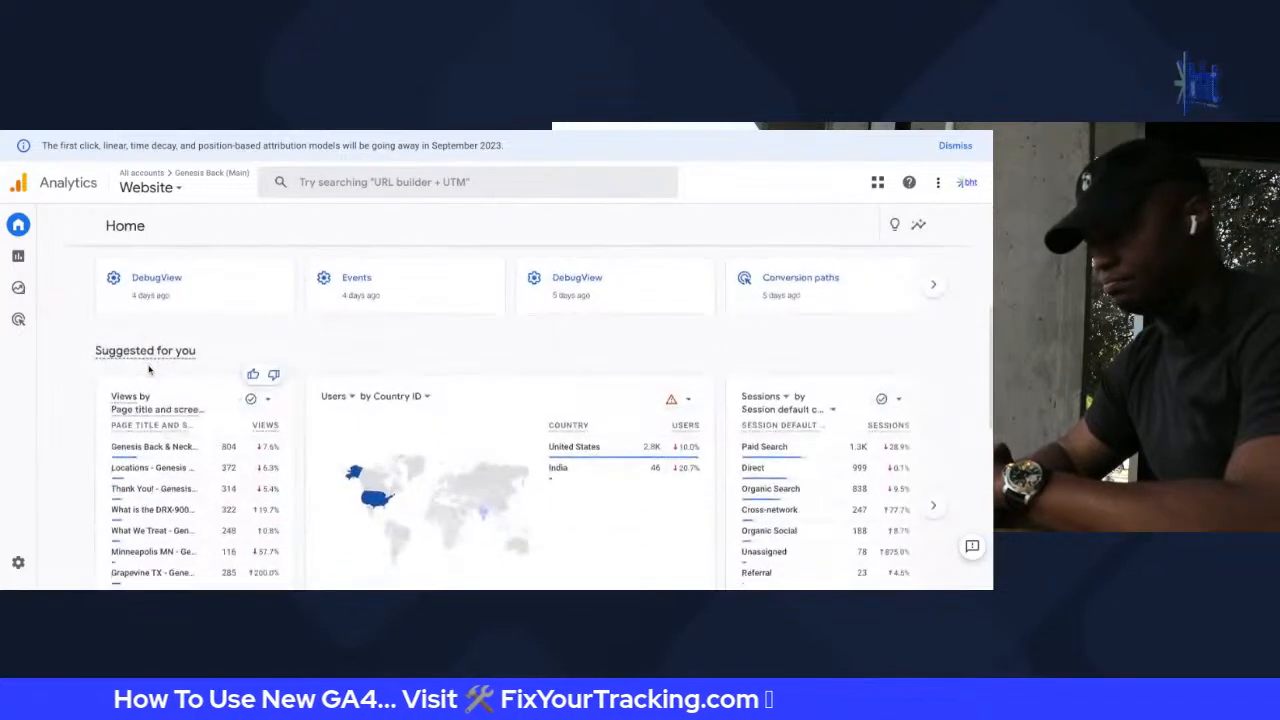
scroll(149, 370, up, 3)
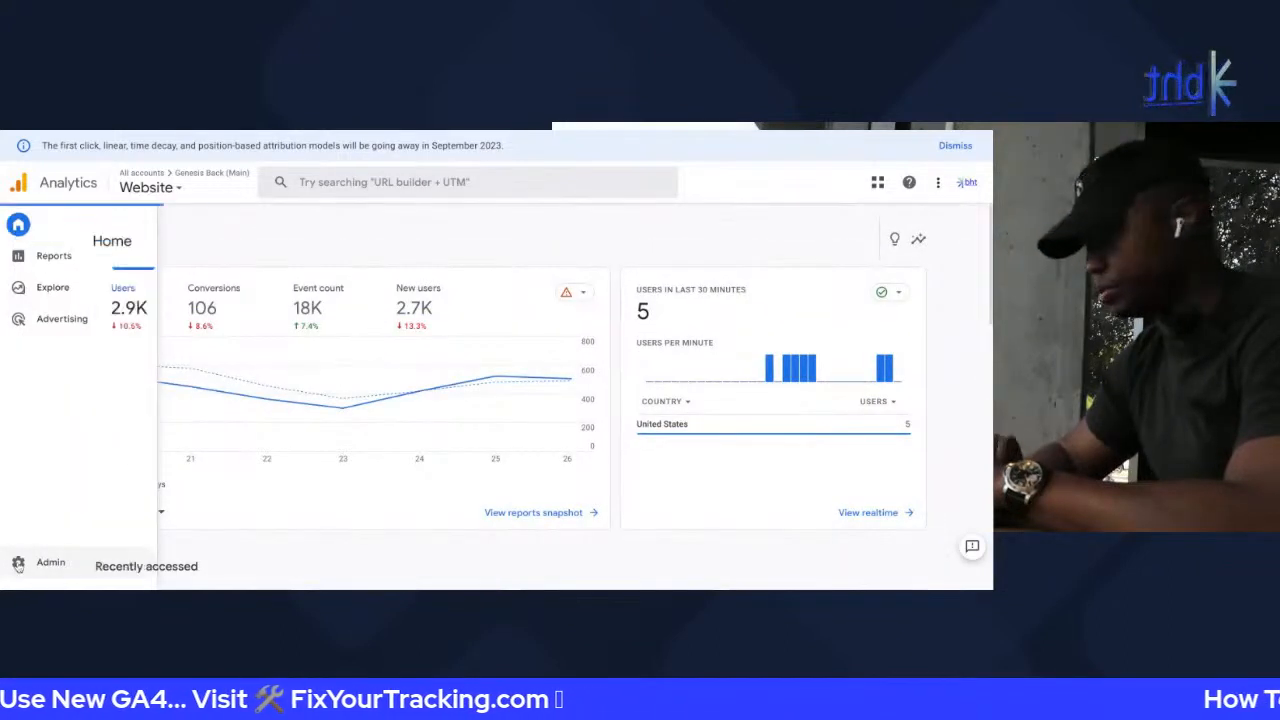
click(18, 563)
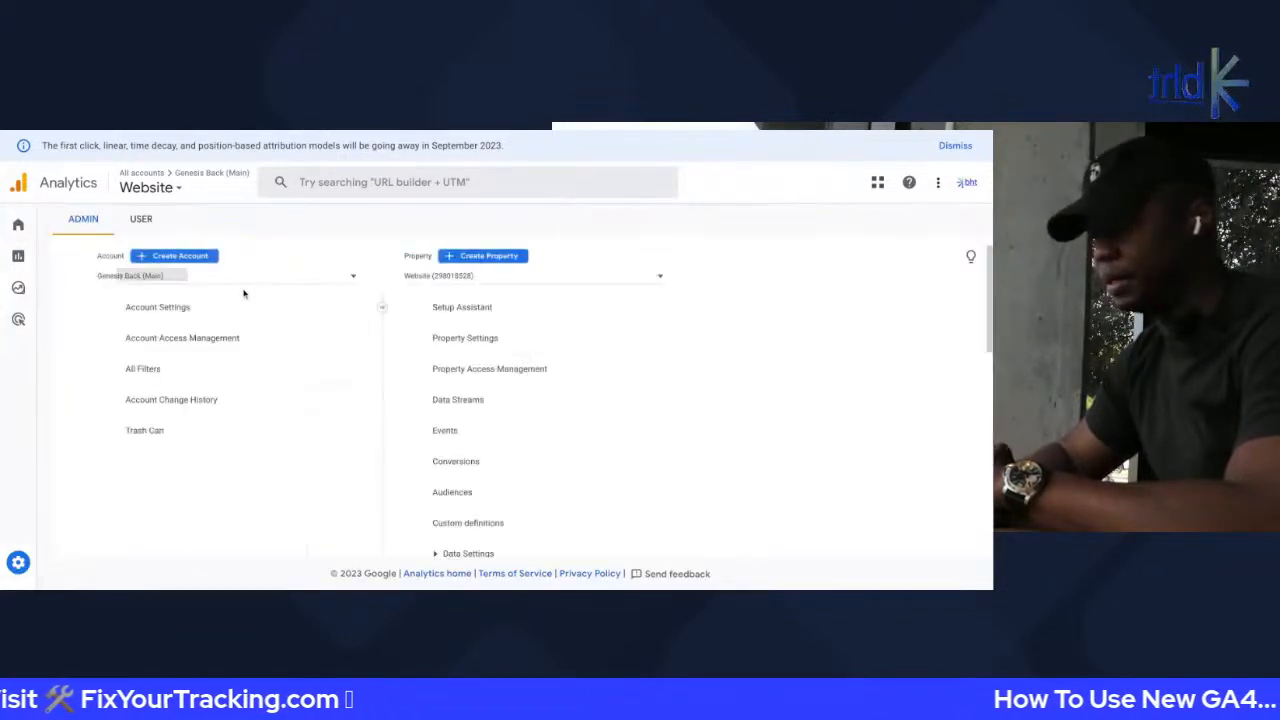
Open the Website property's Events list and scroll through the existing events
click(459, 440)
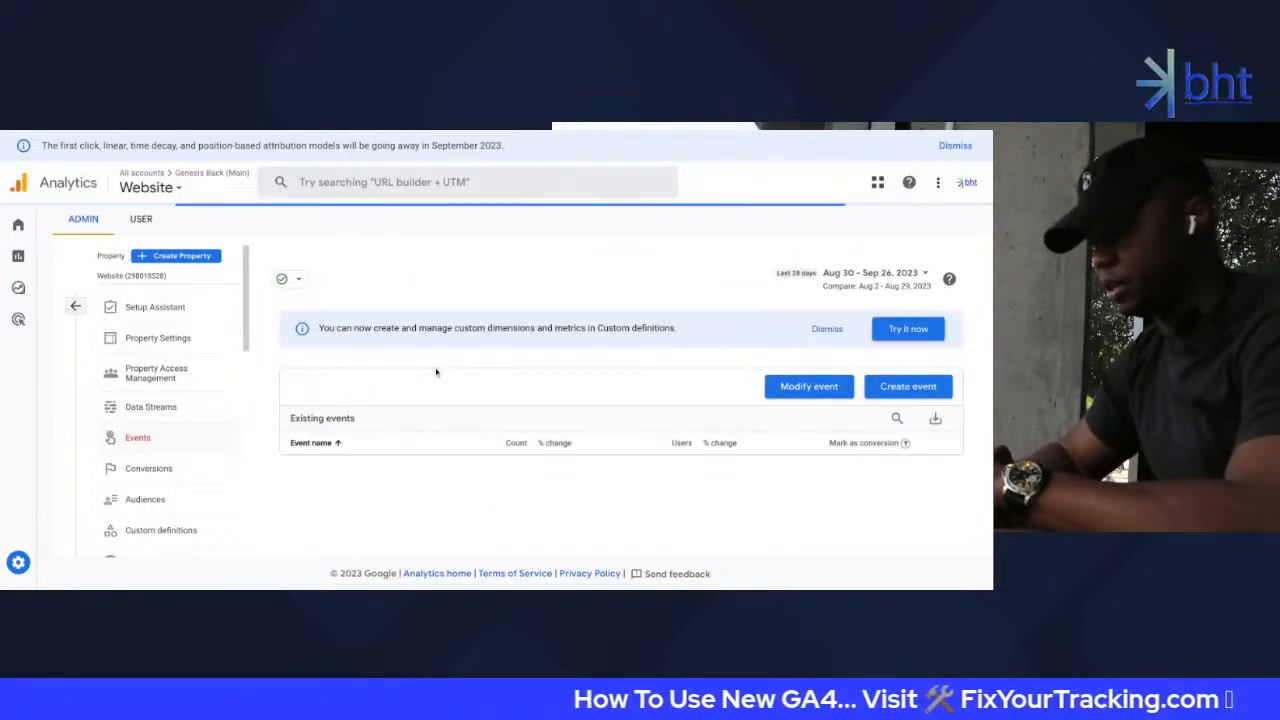
scroll(440, 375, down, 3)
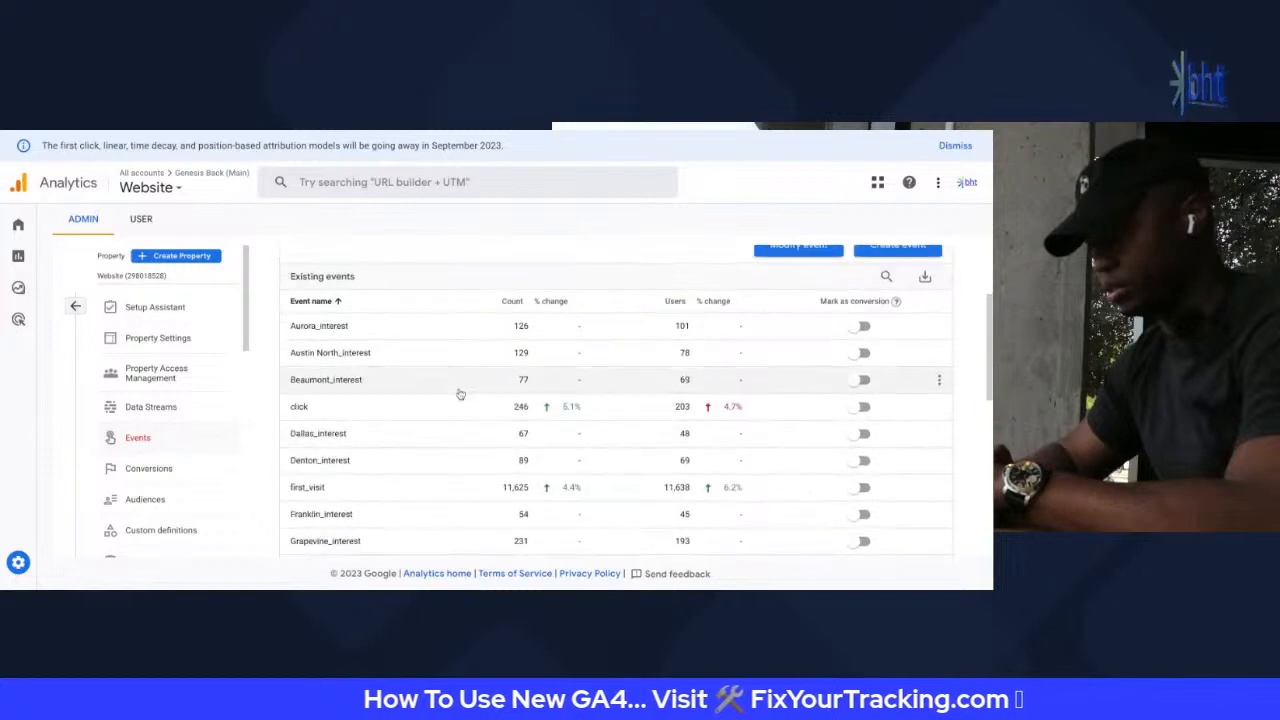
scroll(349, 331, down, 1)
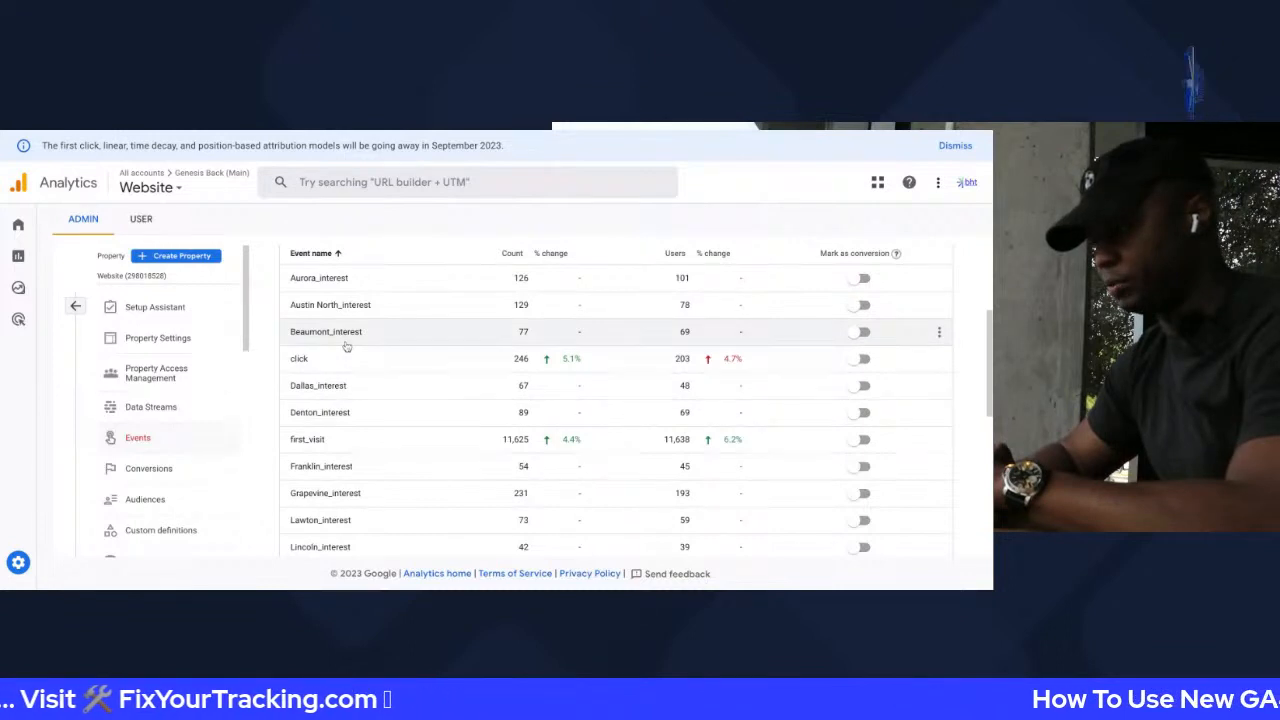
scroll(297, 286, down, 1)
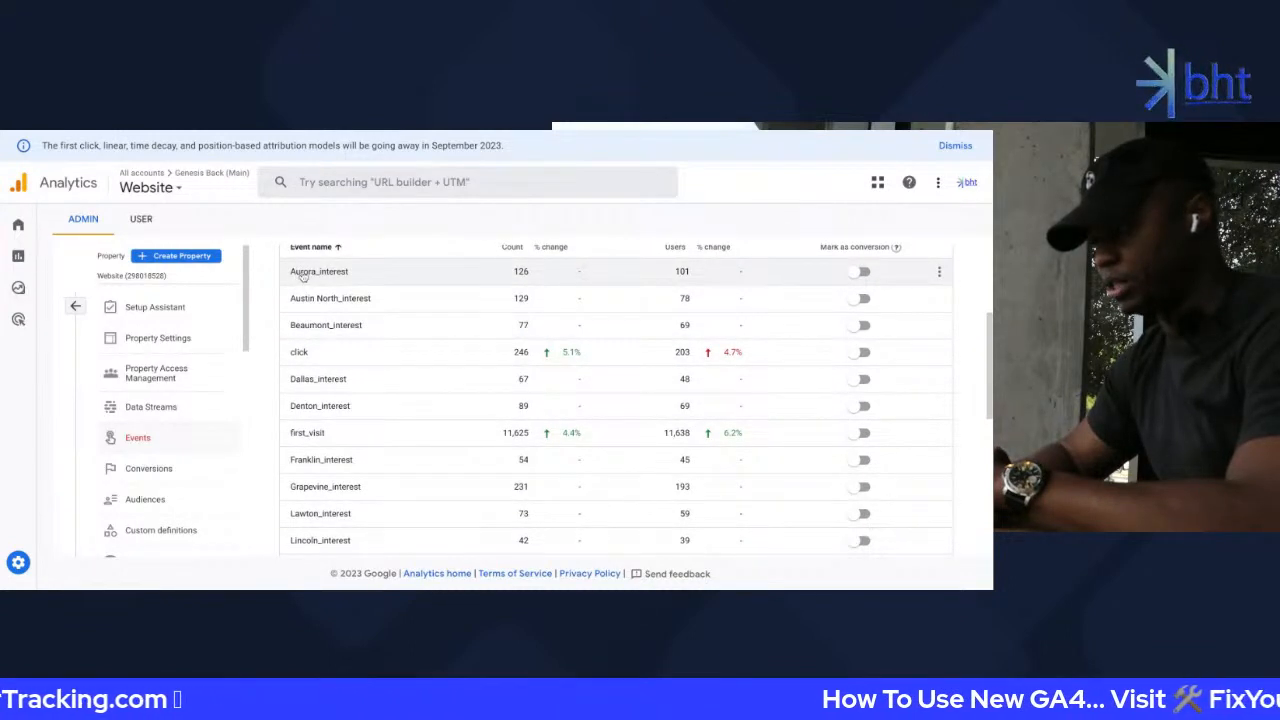
scroll(302, 279, up, 3)
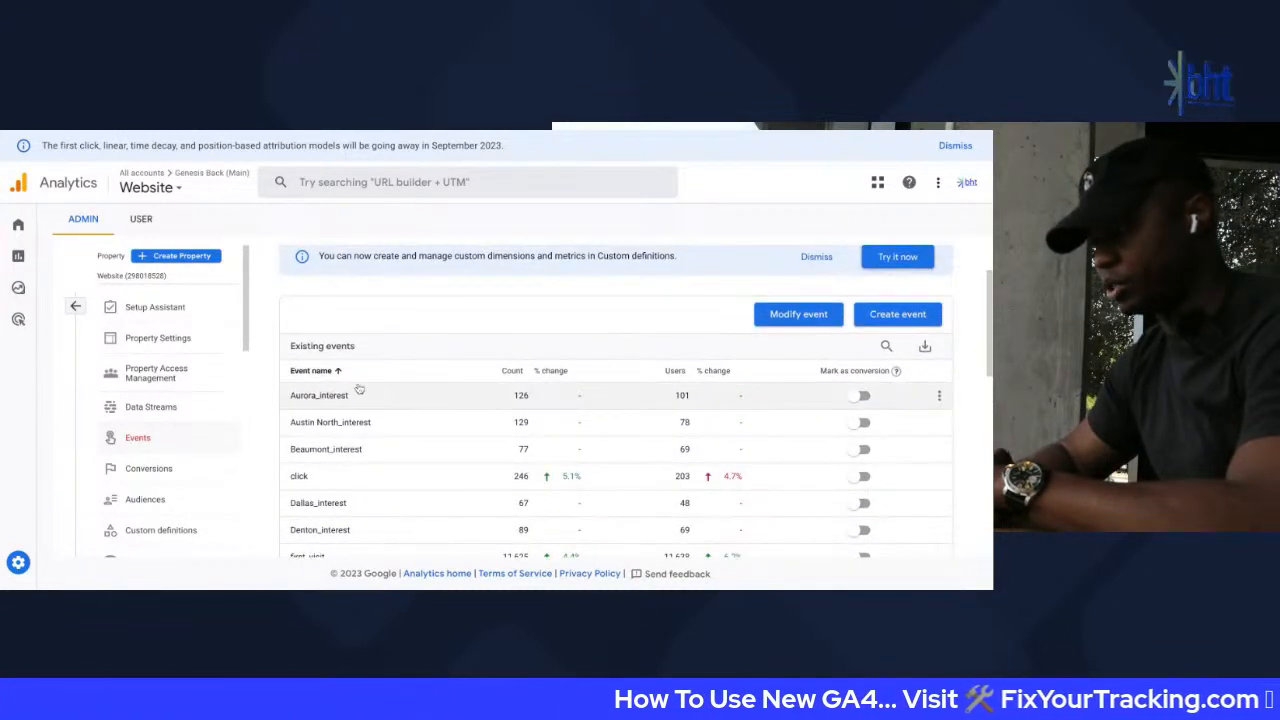
Sort events by Count, highest first, putting page_view on top at 21,431
click(512, 370)
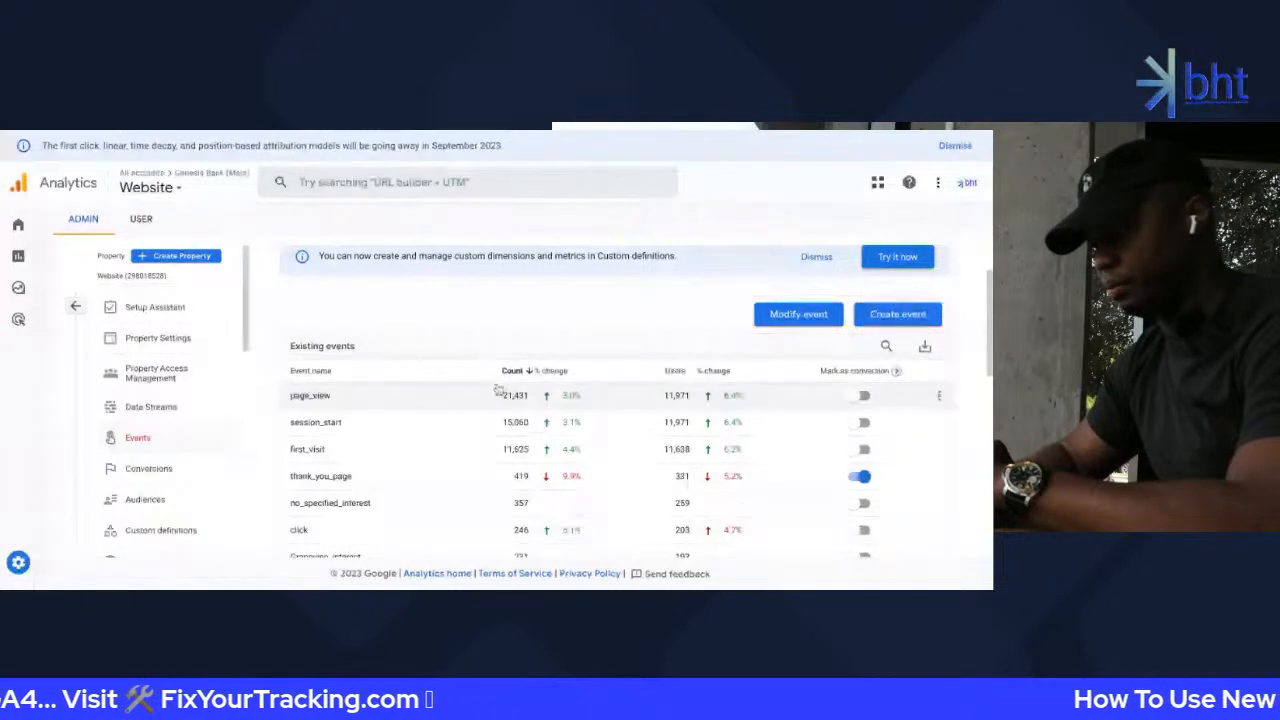
scroll(484, 476, down, 1)
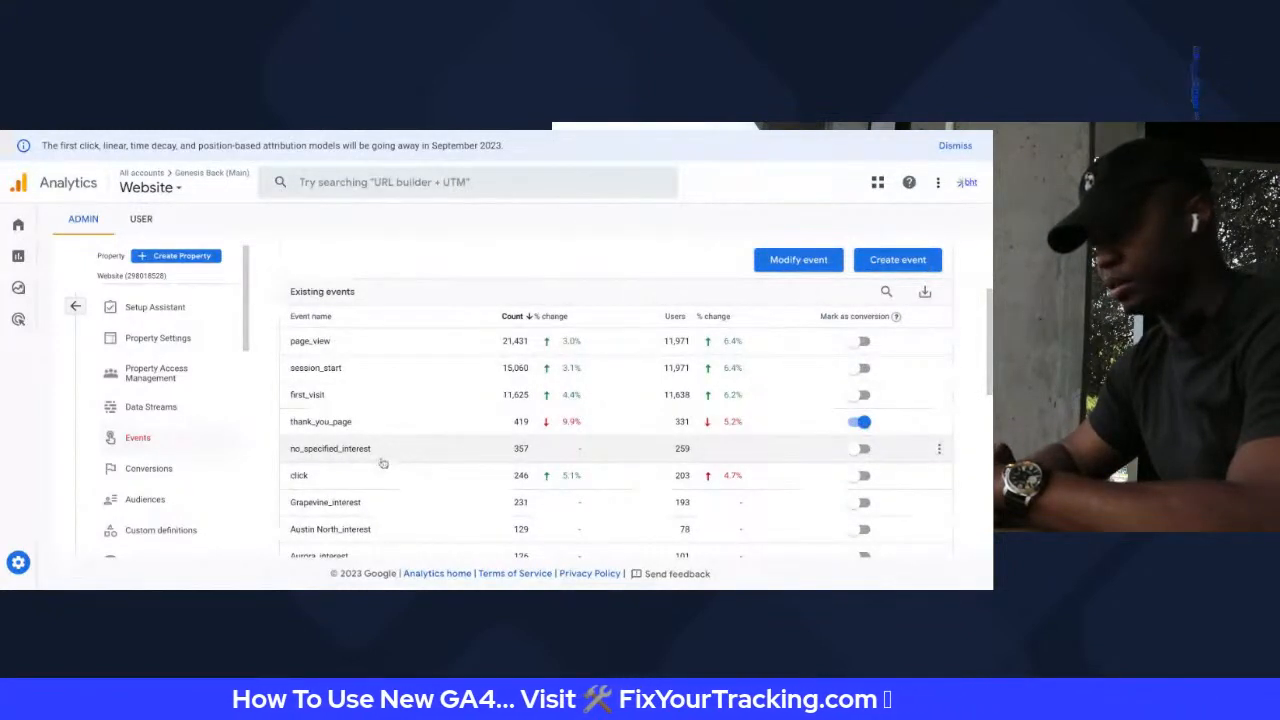
scroll(383, 463, down, 2)
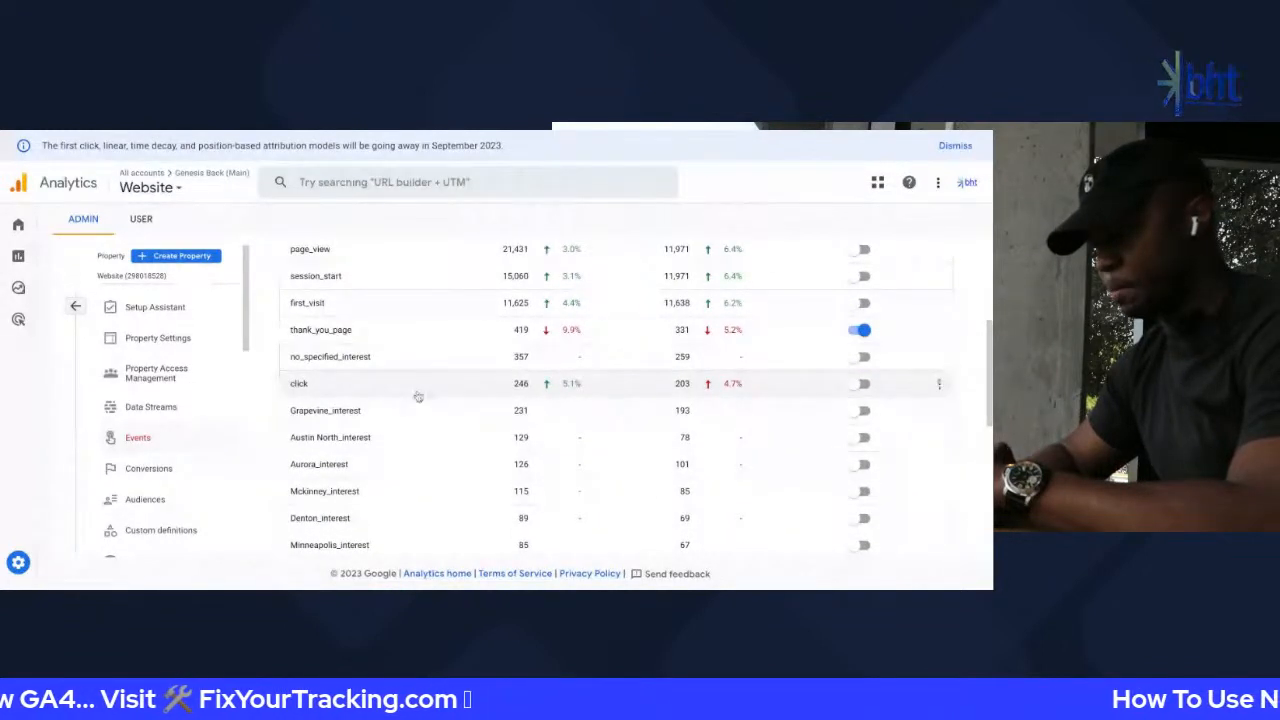
scroll(437, 423, down, 1)
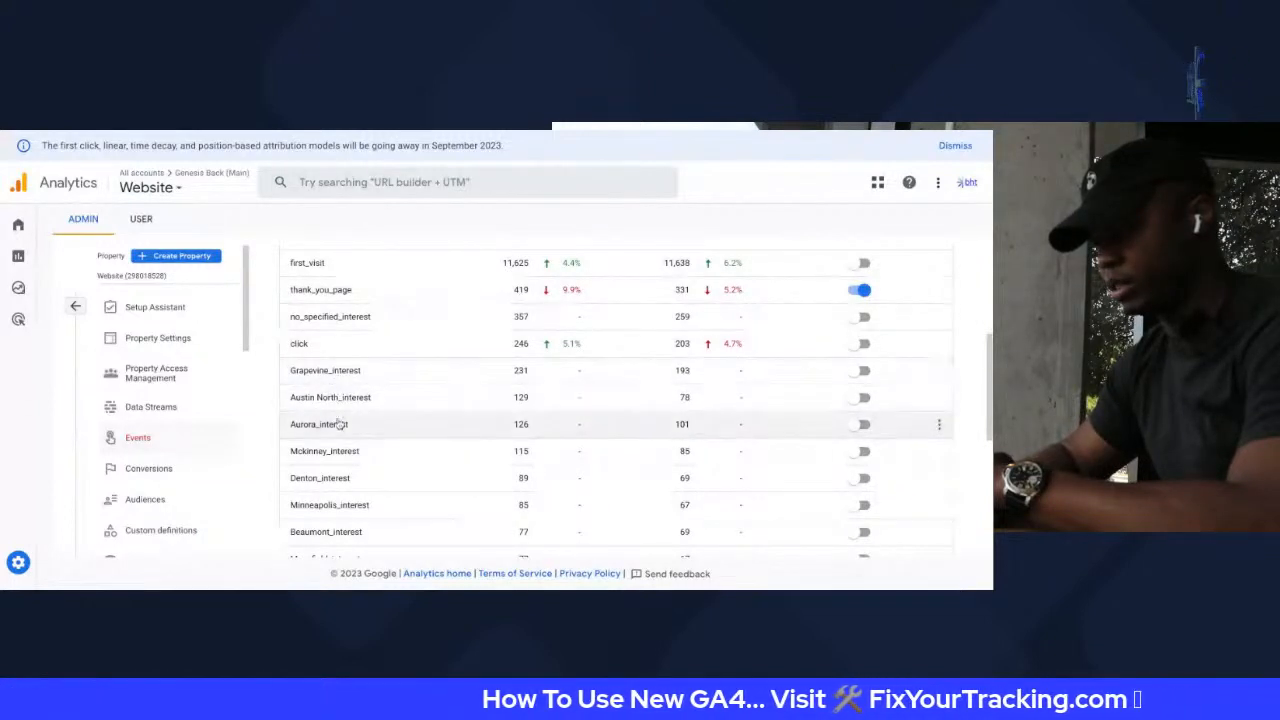
scroll(338, 450, down, 5)
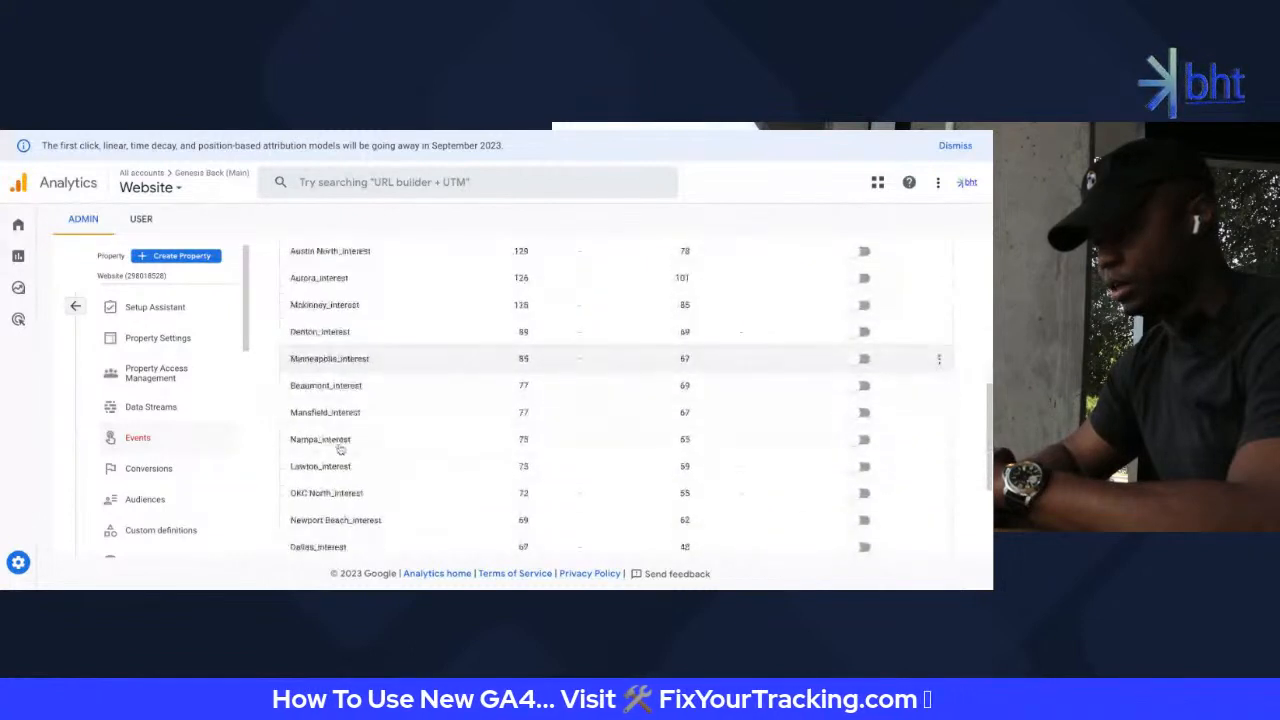
scroll(338, 450, down, 2)
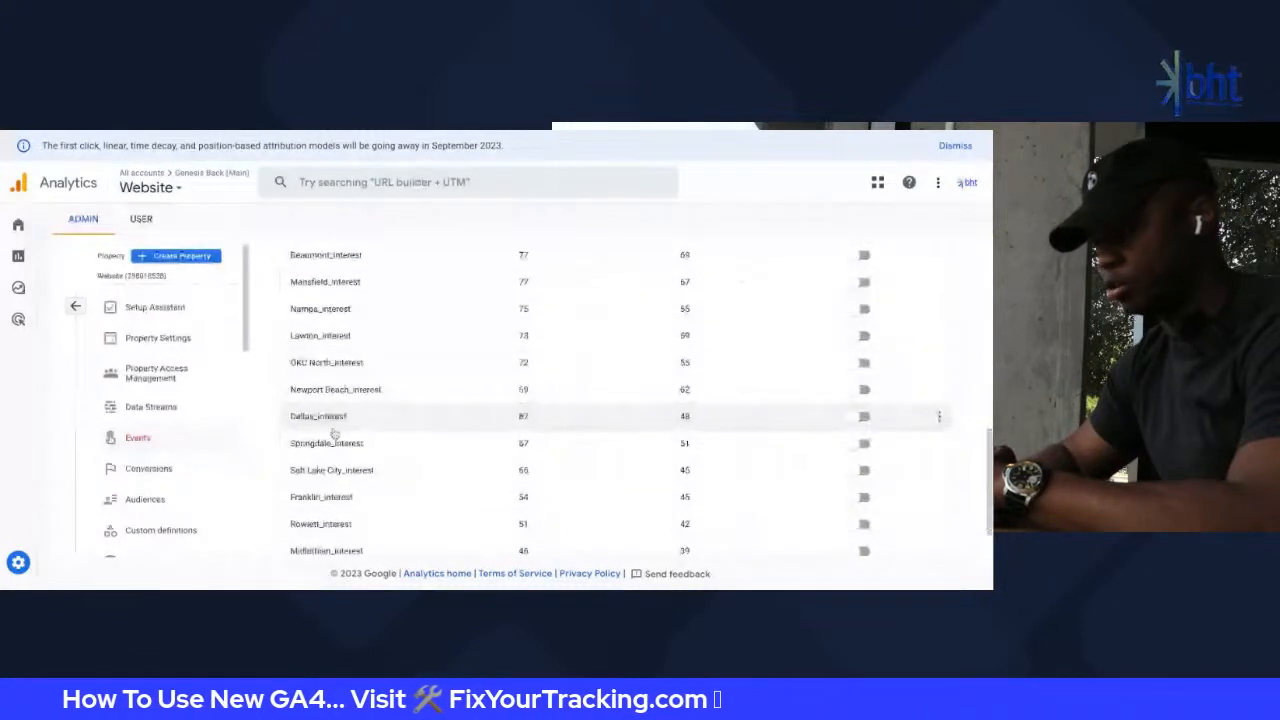
scroll(430, 465, down, 2)
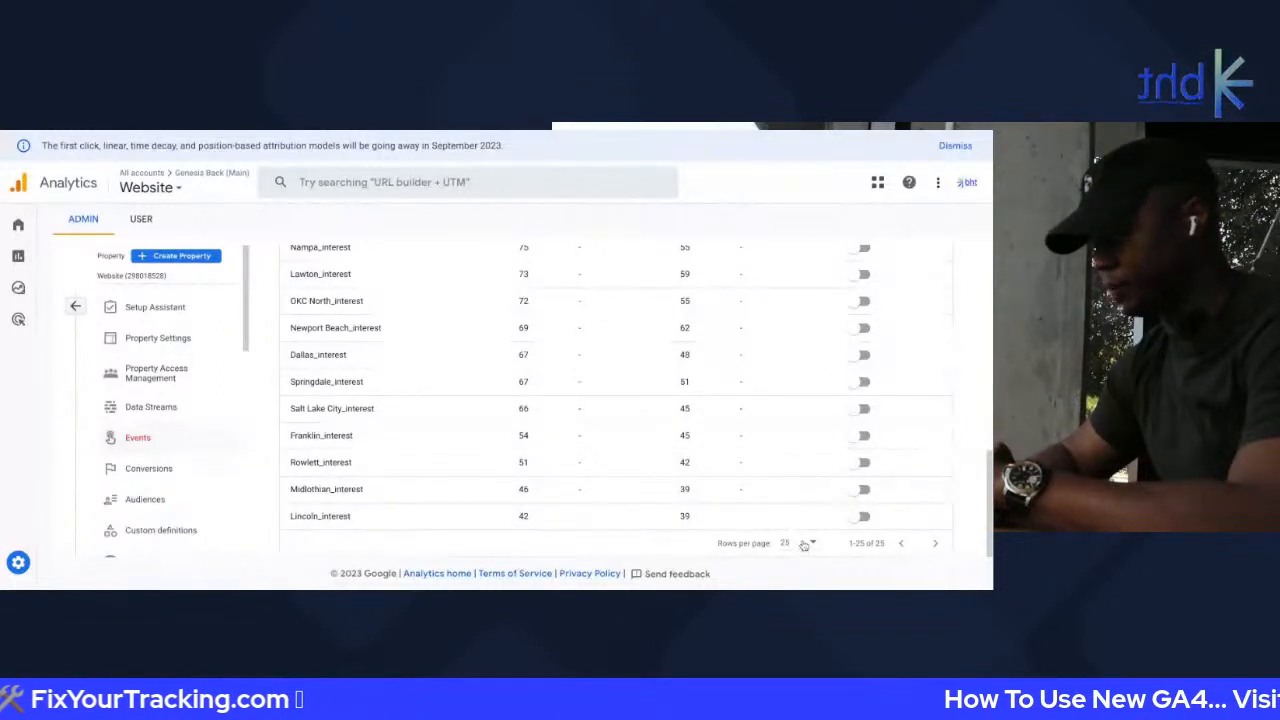
scroll(350, 383, up, 6)
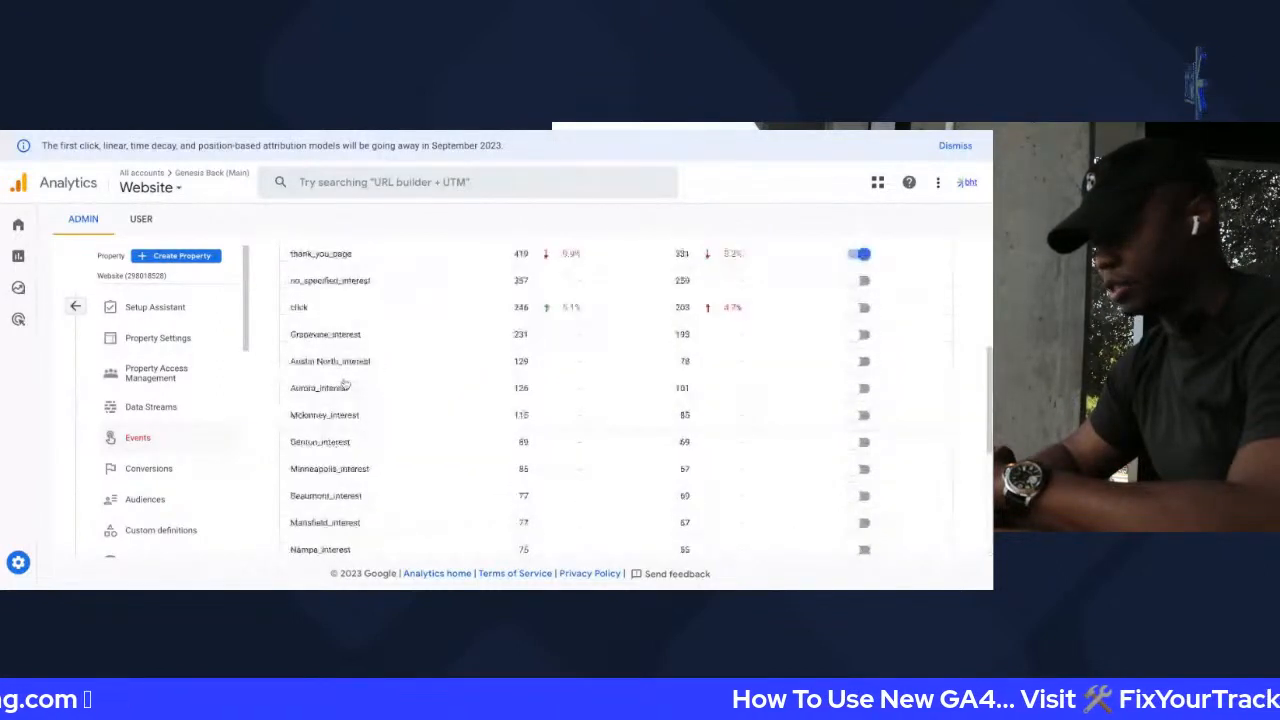
scroll(360, 395, up, 2)
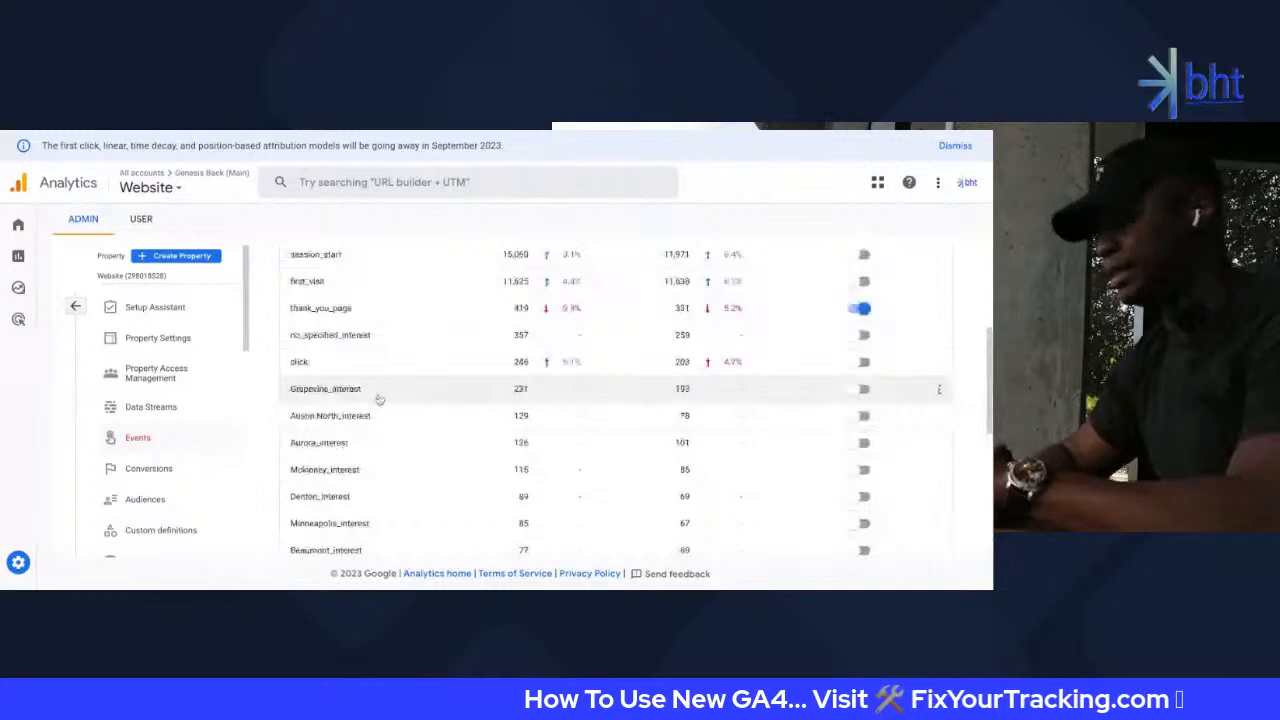
scroll(370, 390, up, 2)
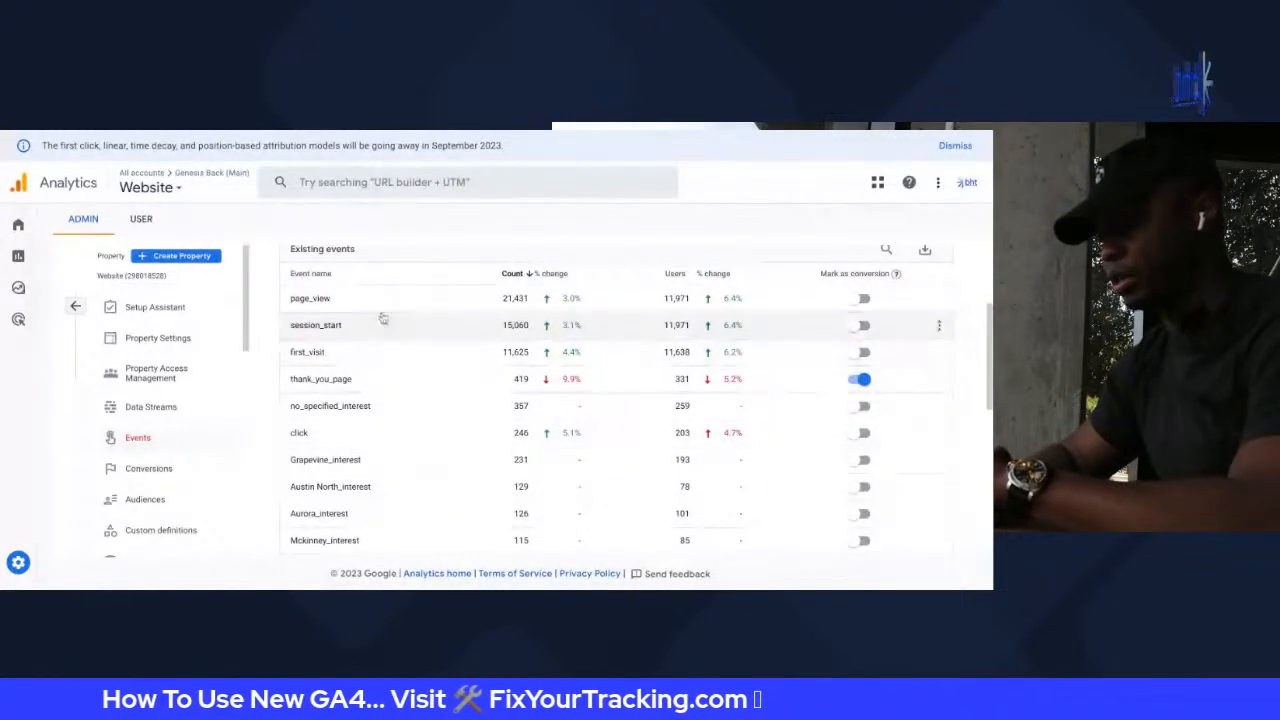
scroll(378, 350, up, 4)
scroll(380, 335, down, 3)
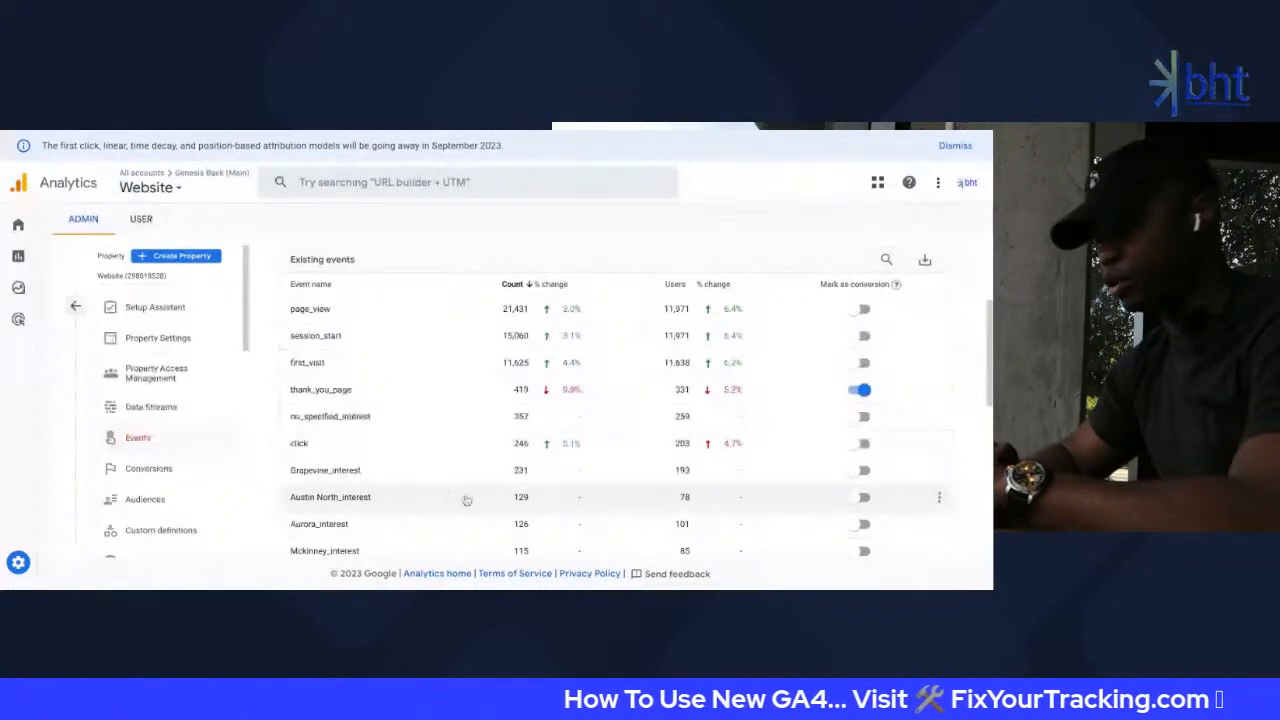
scroll(620, 492, down, 1)
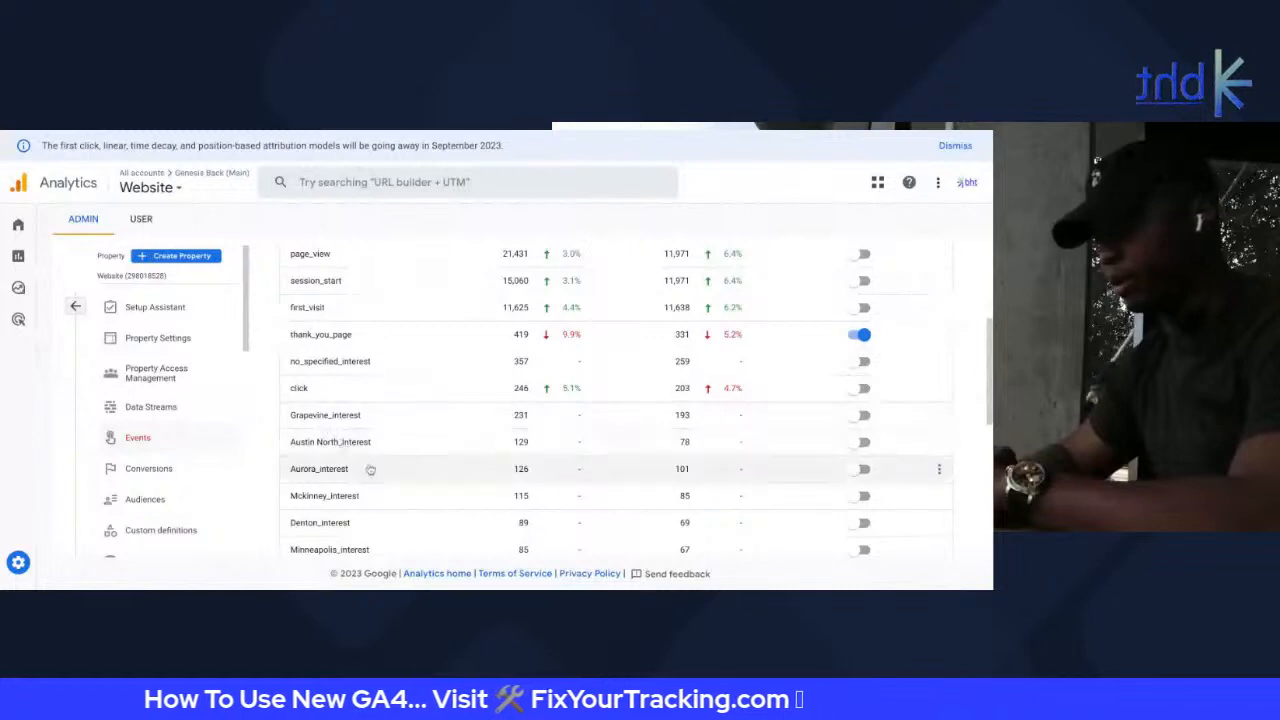
scroll(366, 470, down, 1)
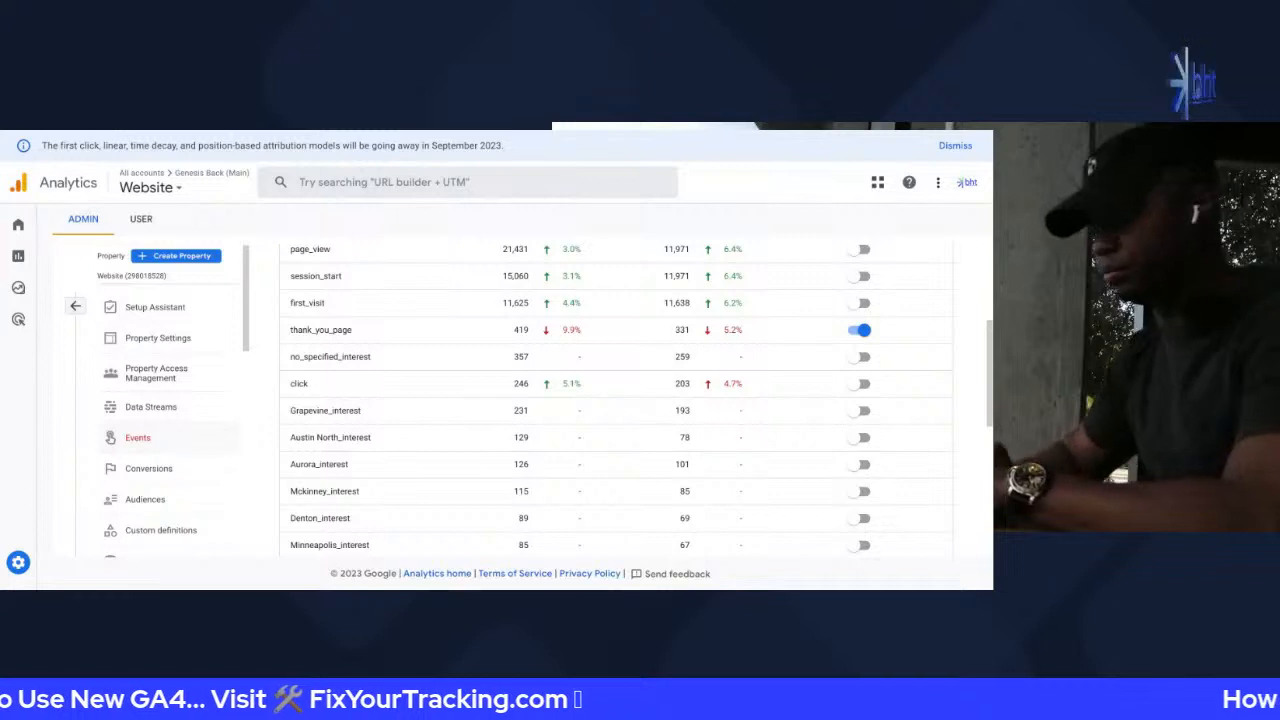
Open a fresh browser tab
key(super+t)
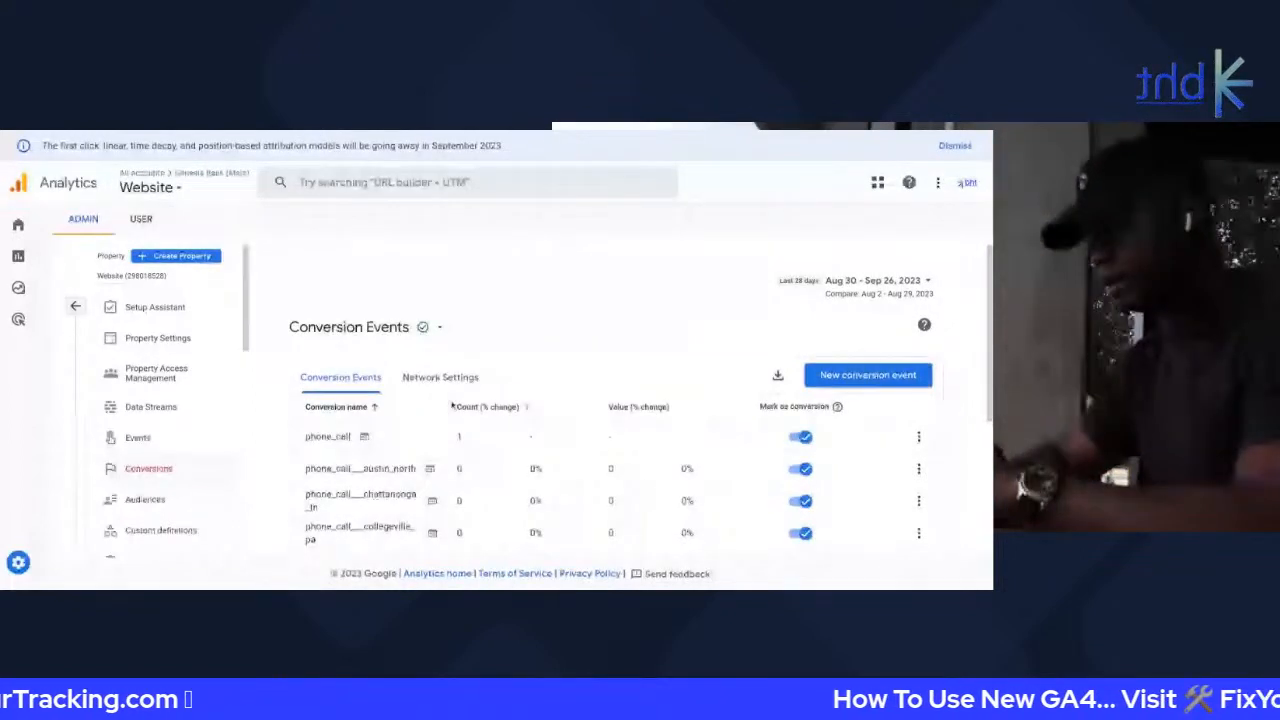
scroll(452, 405, down, 3)
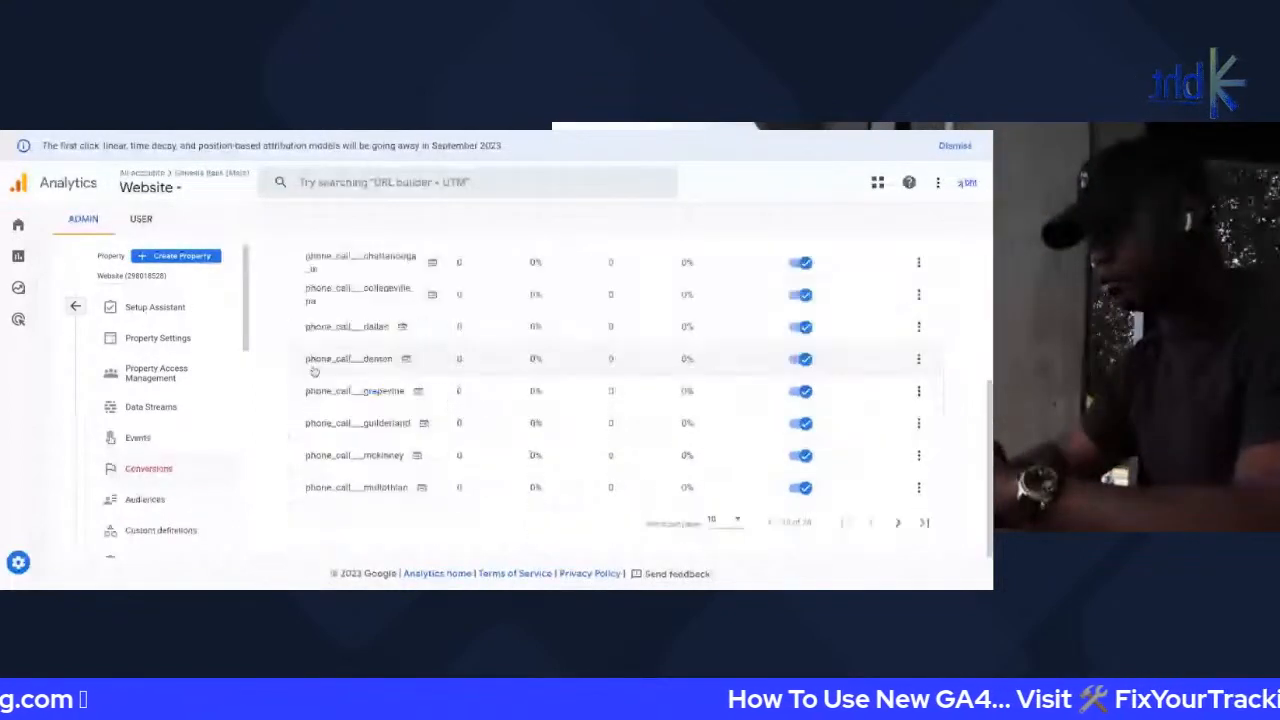
click(714, 523)
click(722, 547)
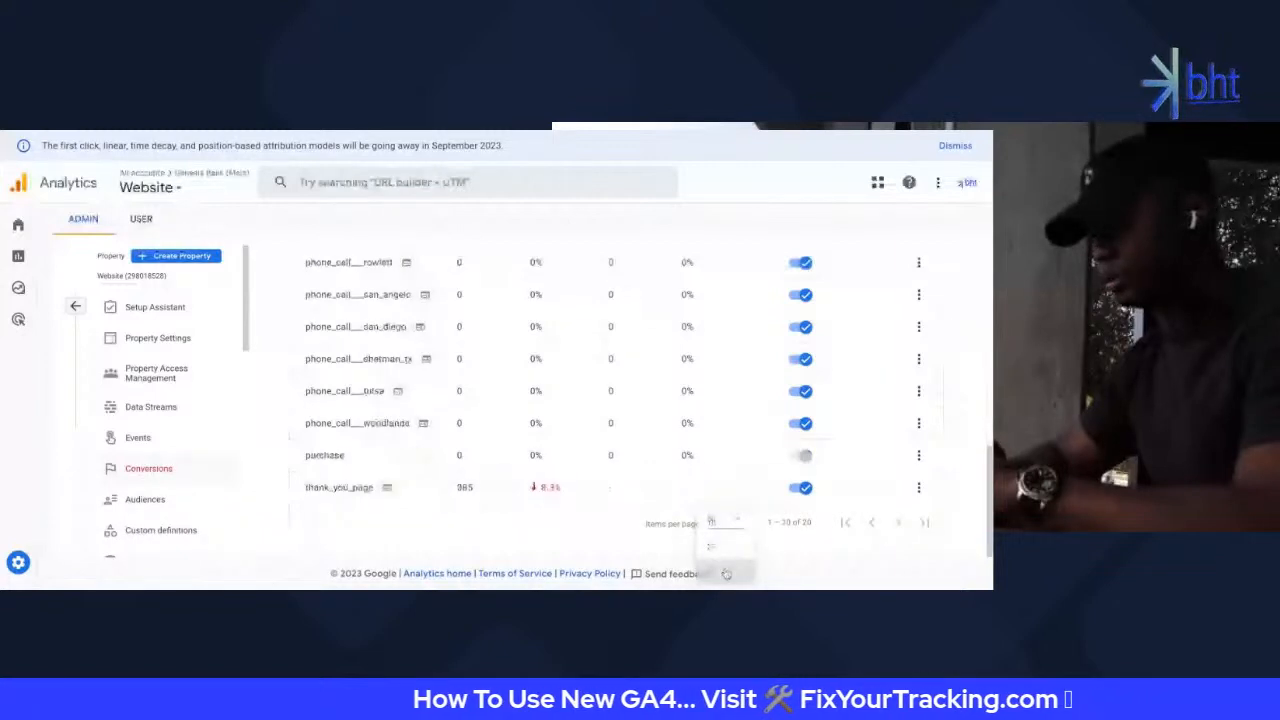
scroll(367, 423, up, 5)
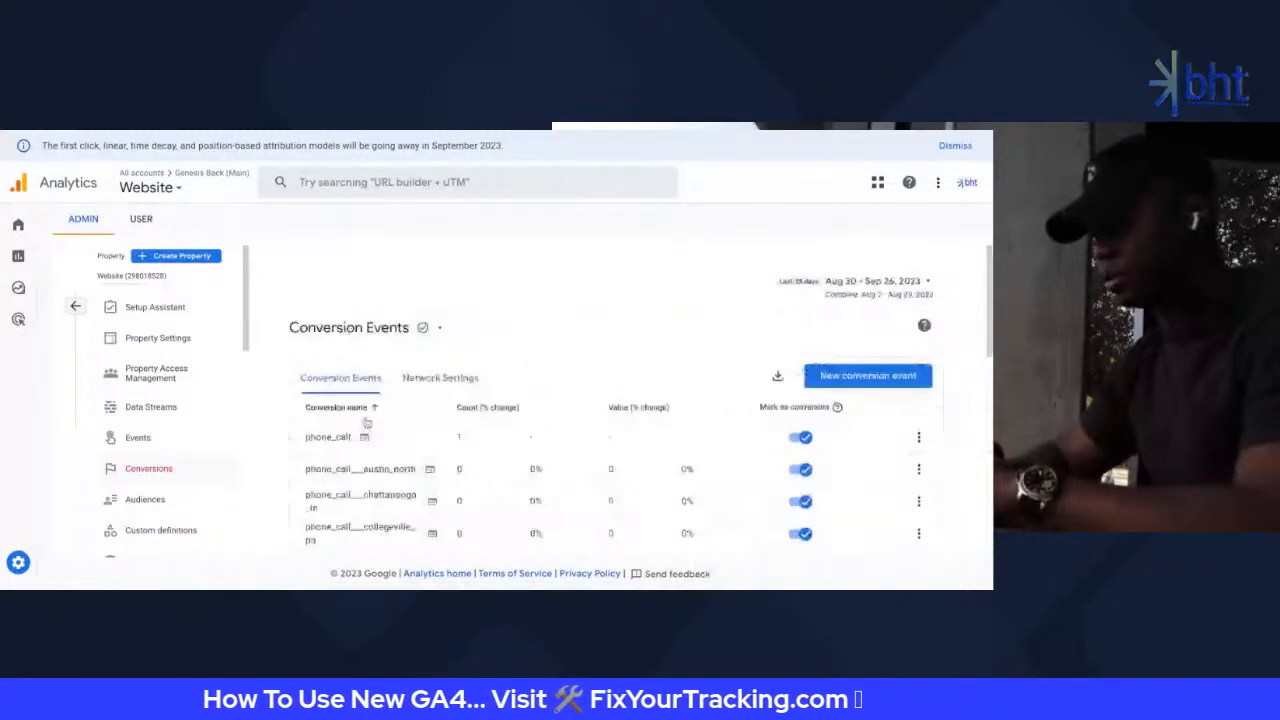
scroll(358, 466, down, 1)
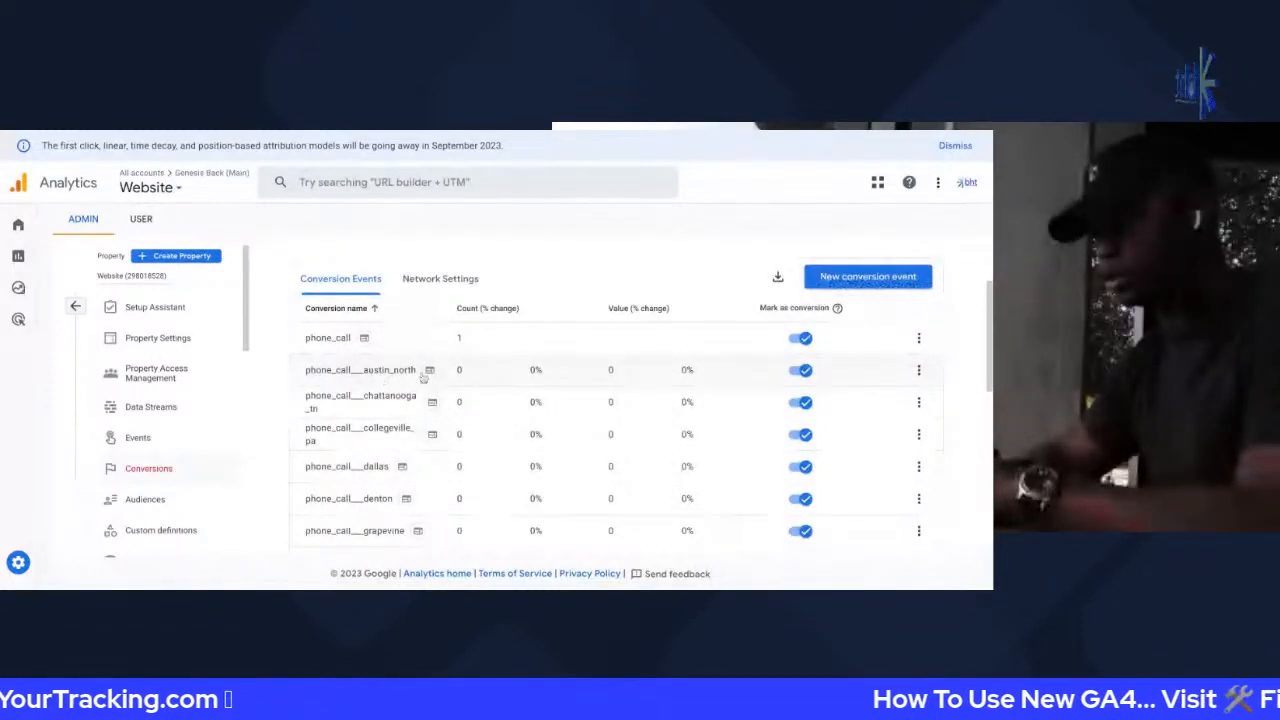
scroll(402, 438, down, 1)
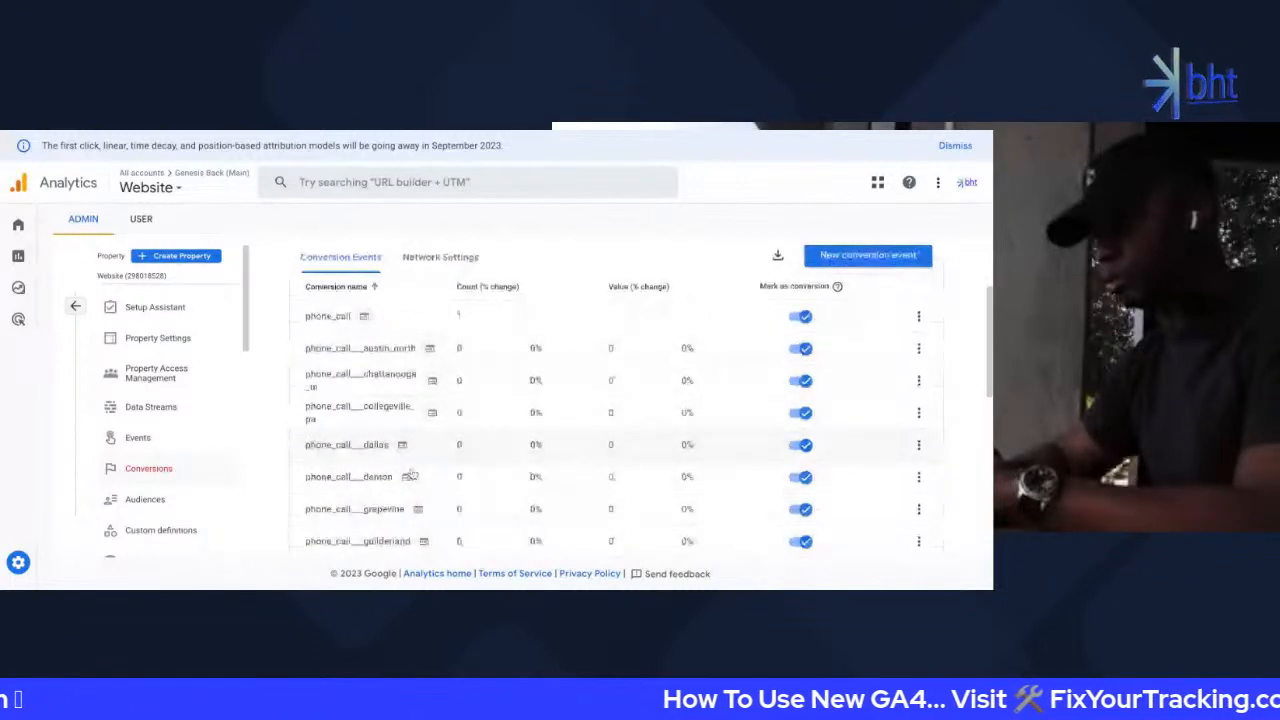
scroll(410, 475, down, 5)
scroll(412, 473, down, 3)
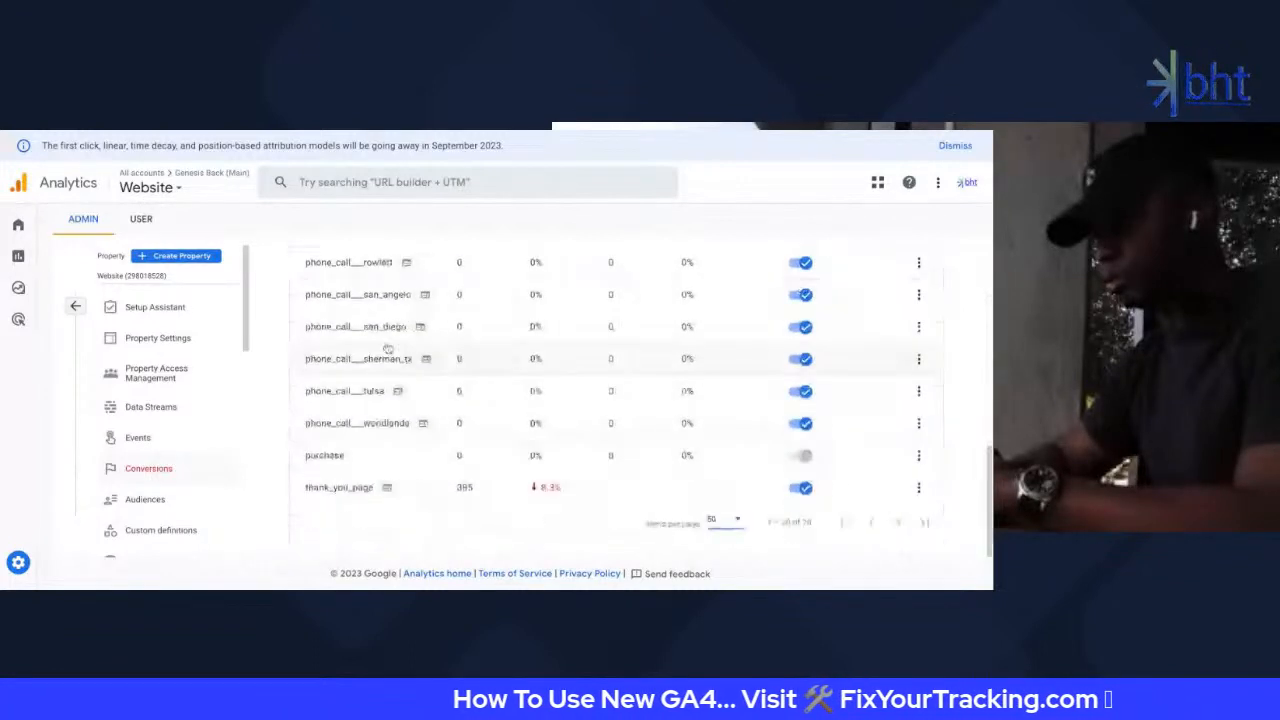
scroll(388, 348, up, 10)
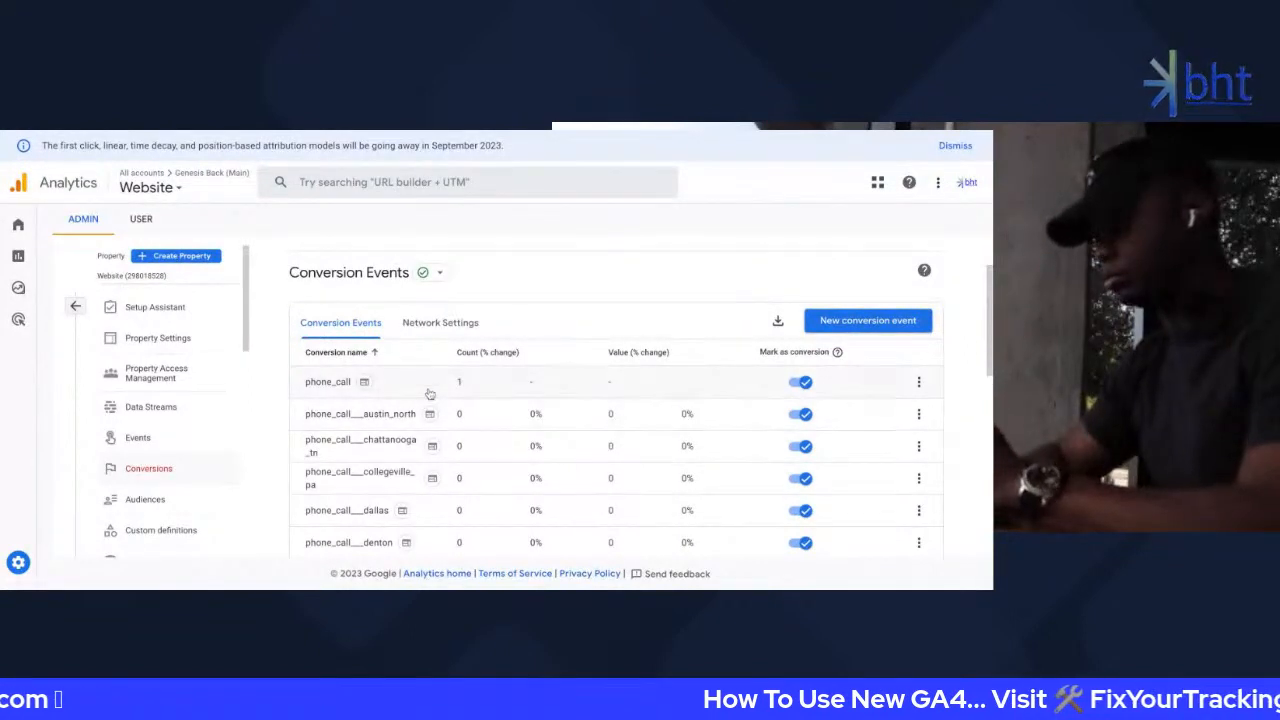
scroll(461, 356, down, 1)
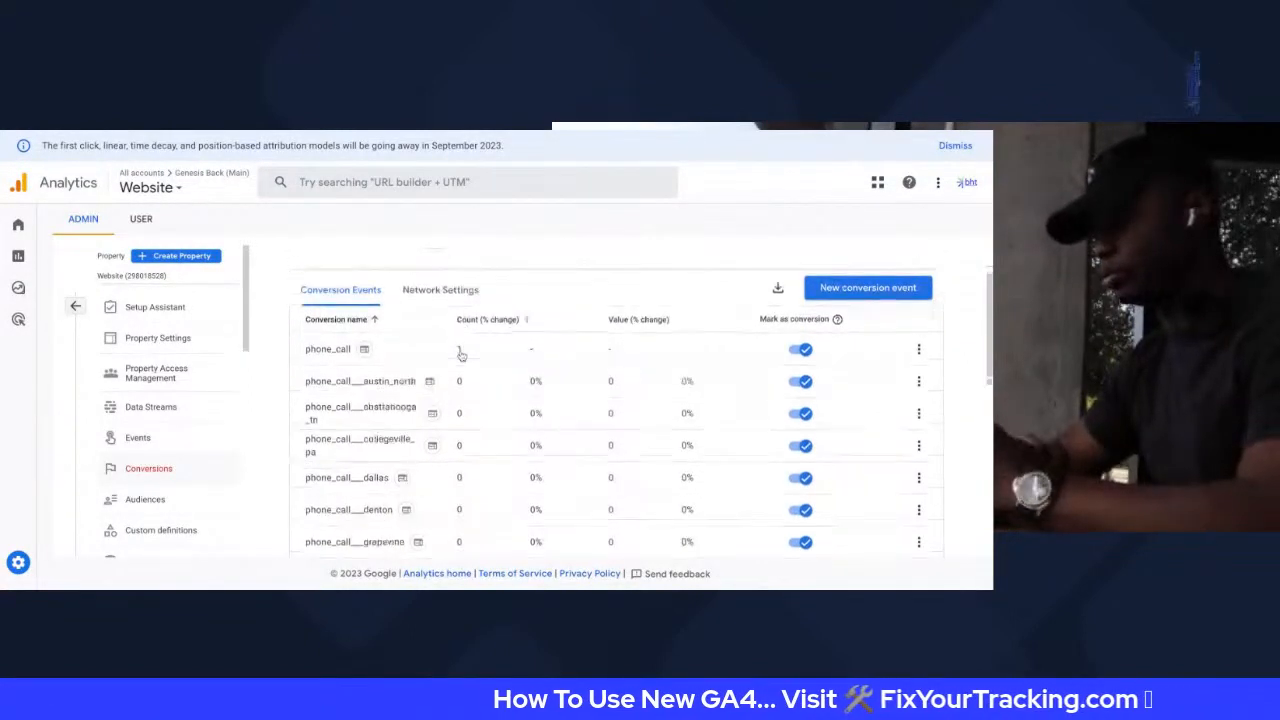
scroll(461, 356, down, 5)
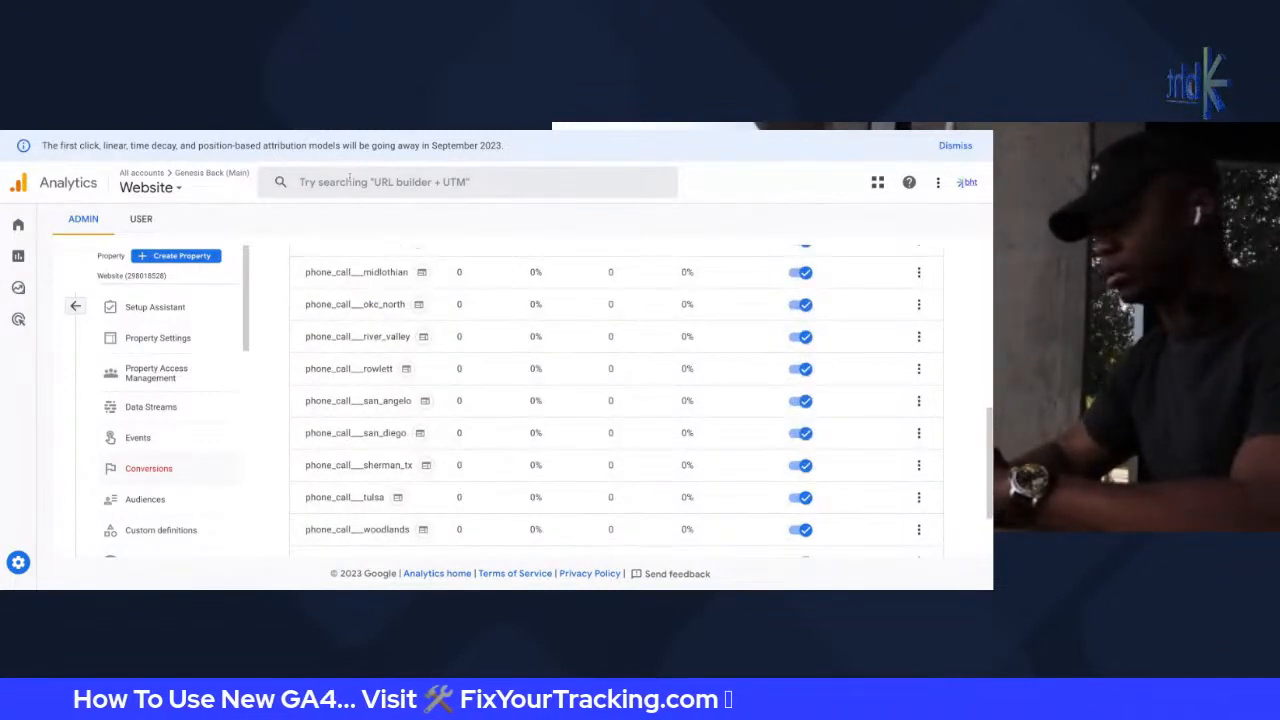
scroll(429, 391, up, 6)
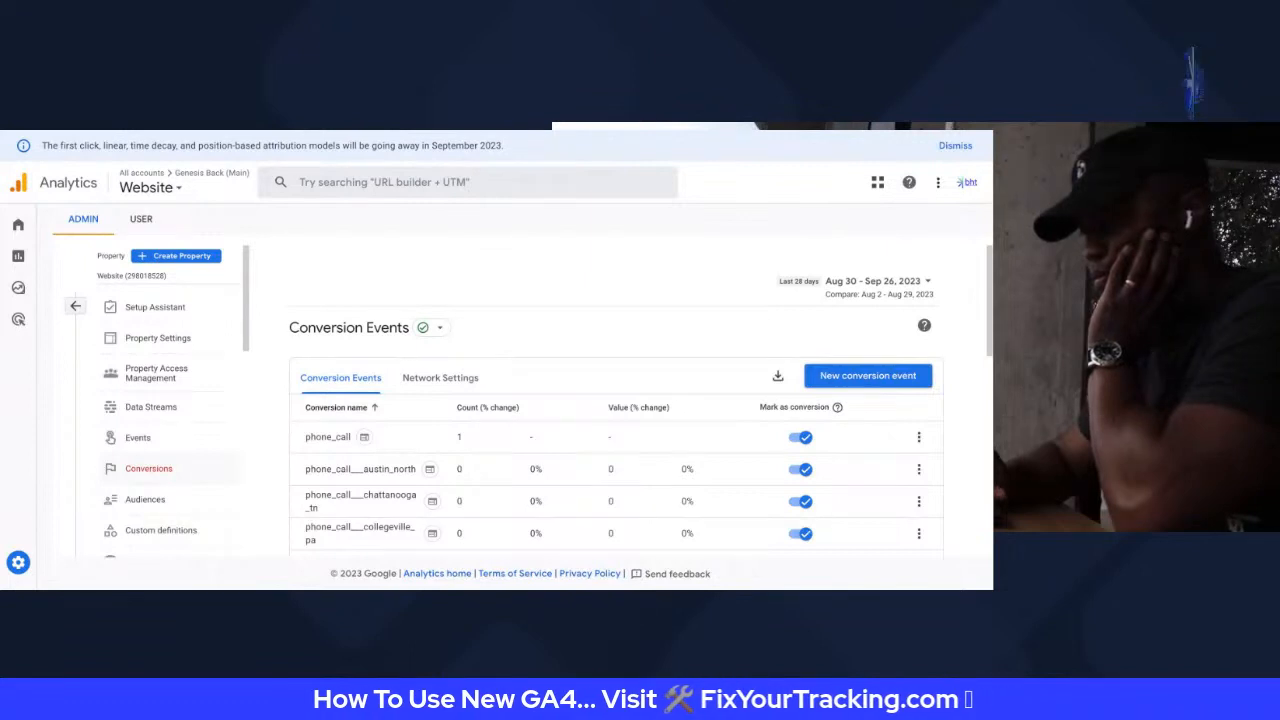
Switch browser tabs from GA4 to the Genesis Back & Neck WordPress site
key(ctrl+Tab)
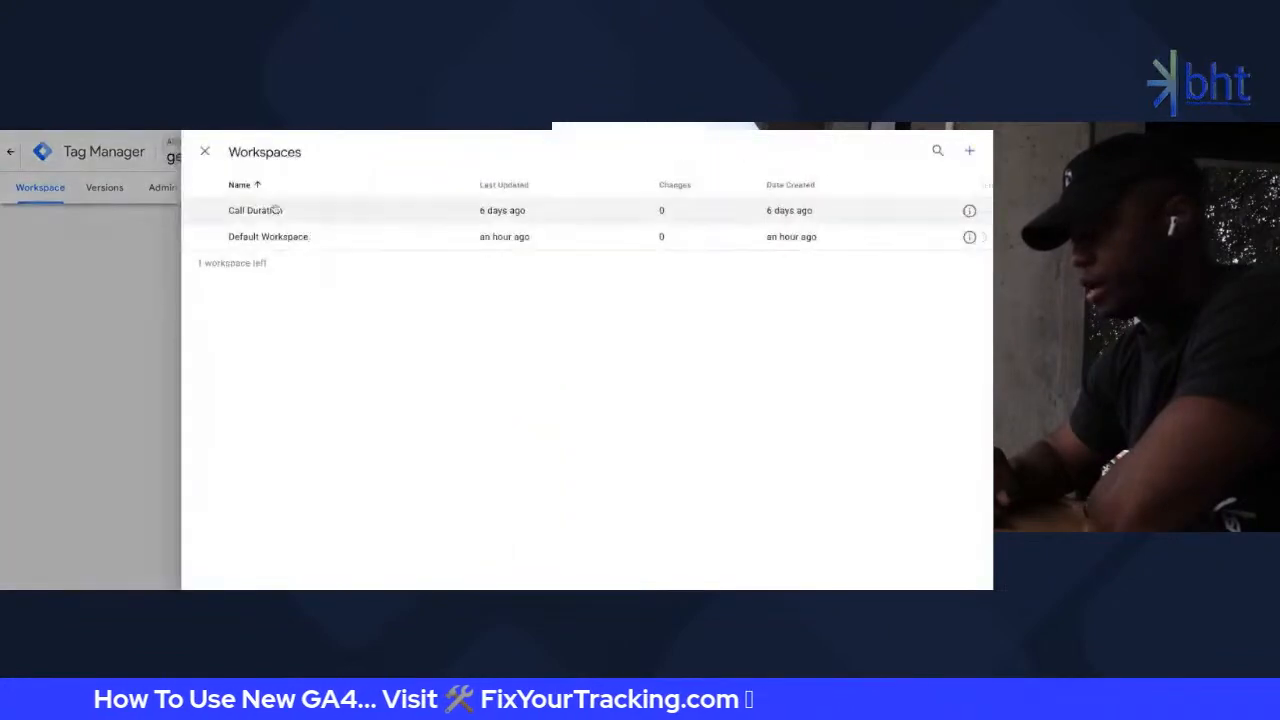
Open the Call Duration workspace, list its tags, and start updating the workspace
click(294, 213)
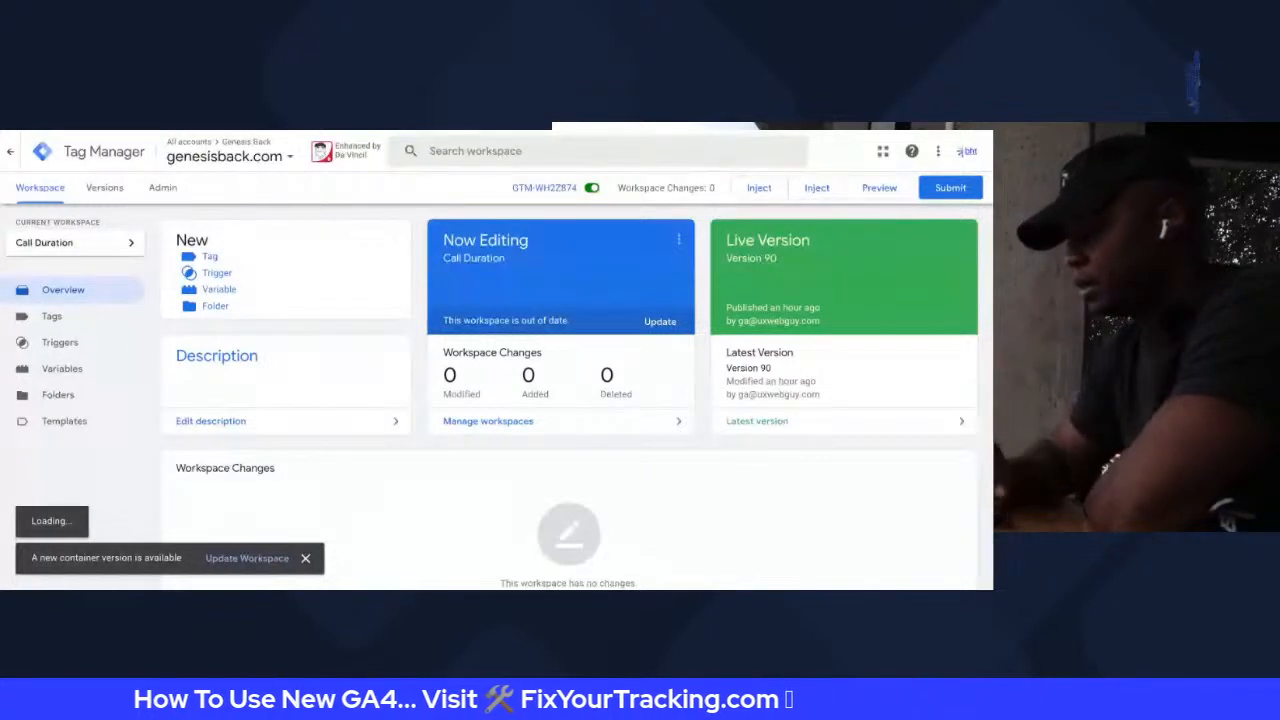
click(55, 317)
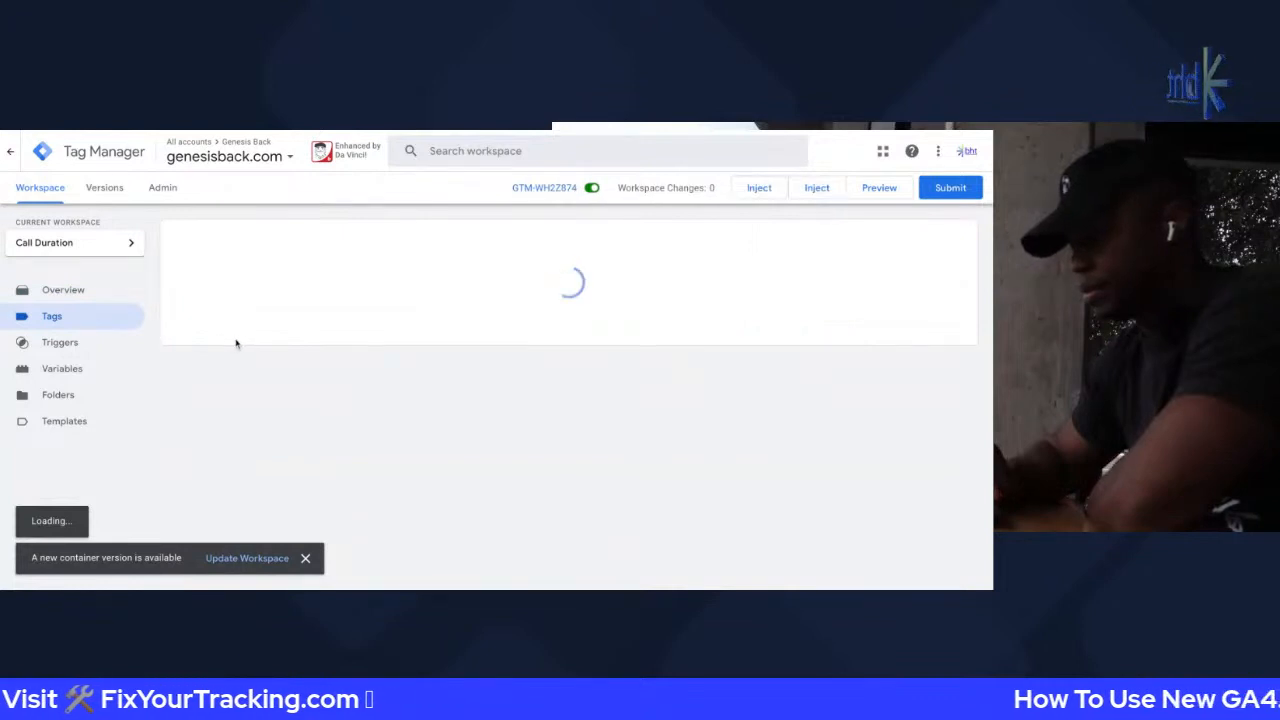
click(245, 558)
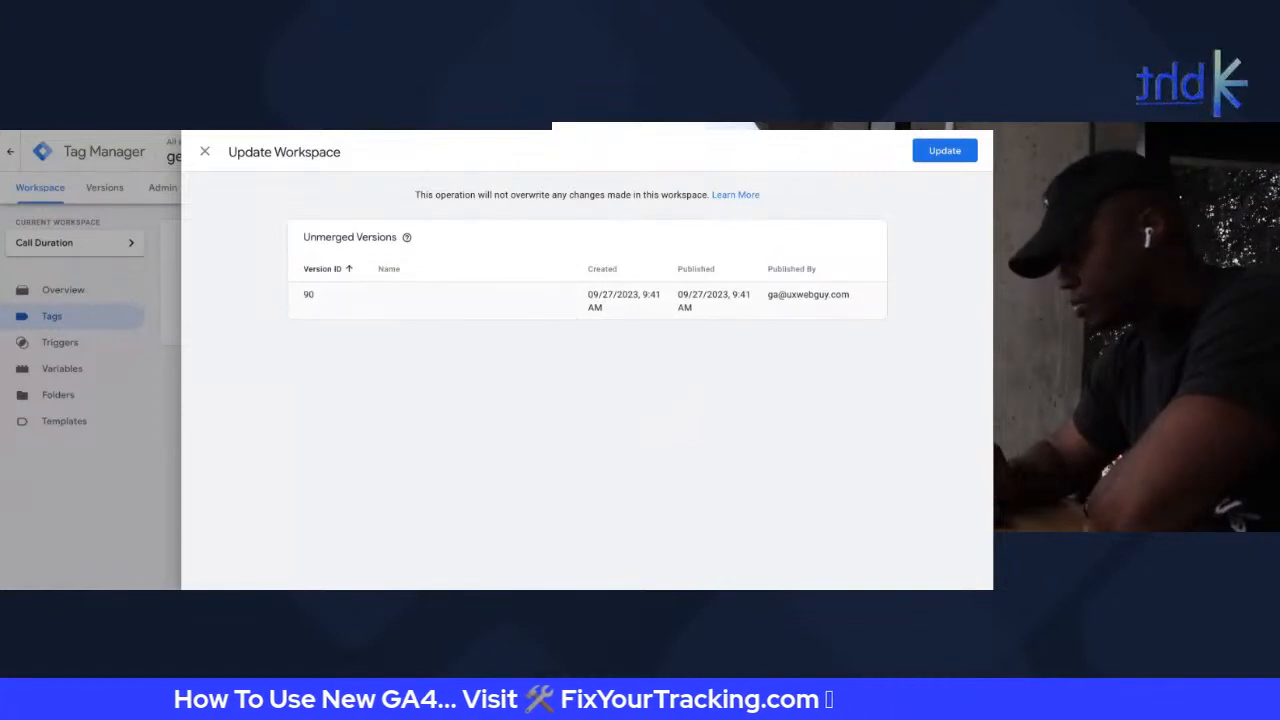
Review unmerged Version 90's details, then merge it into the Call Duration workspace
click(531, 309)
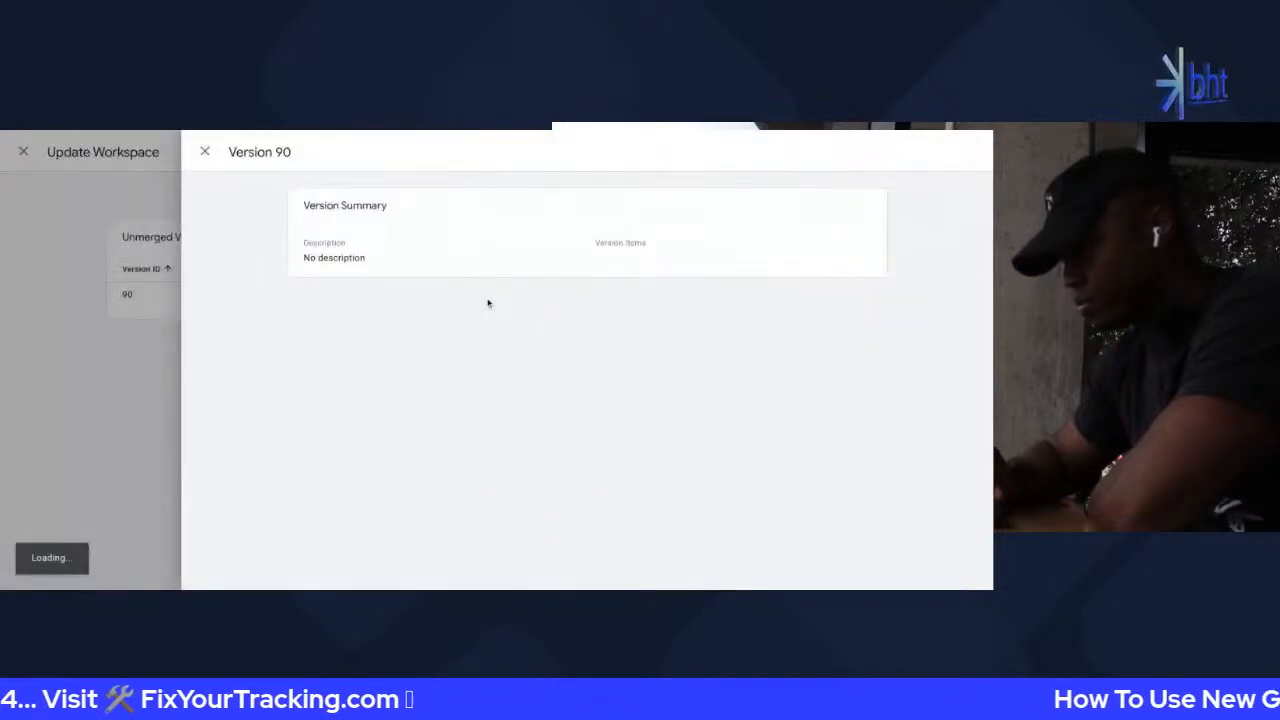
click(205, 152)
click(946, 154)
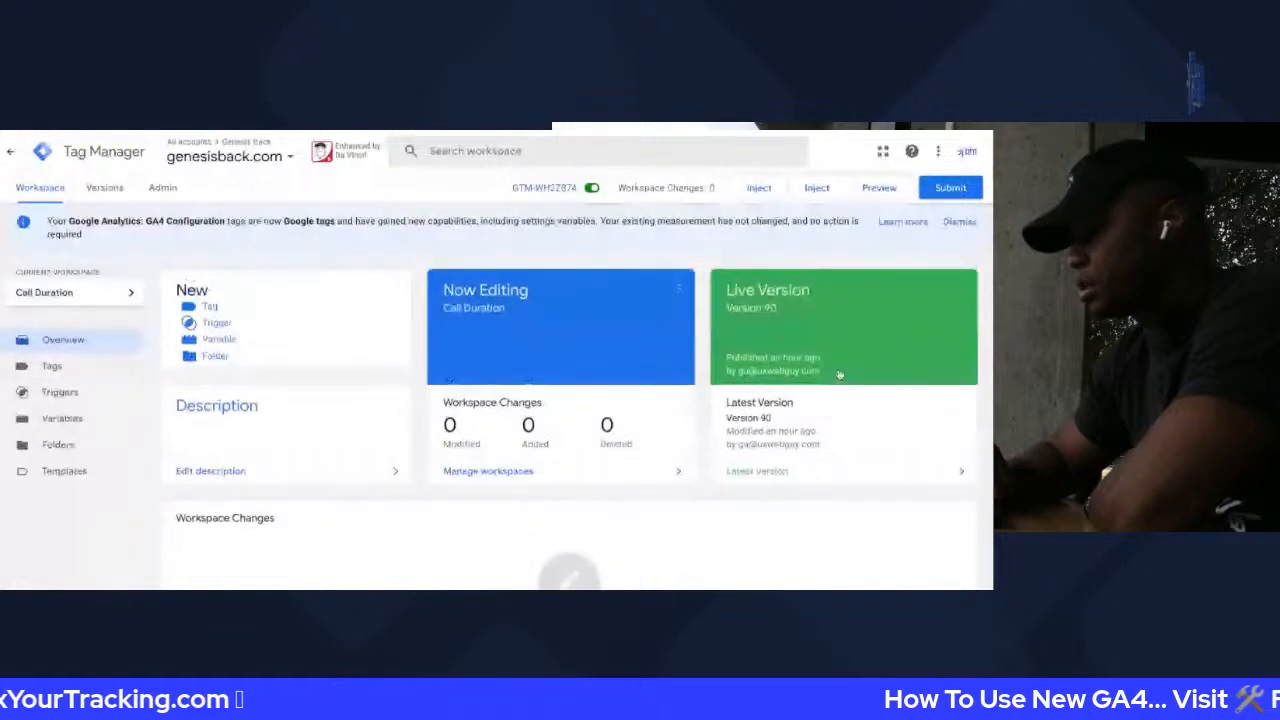
Open the live Version 90 summary showing 60 tags, 62 triggers and 20 variables
click(850, 400)
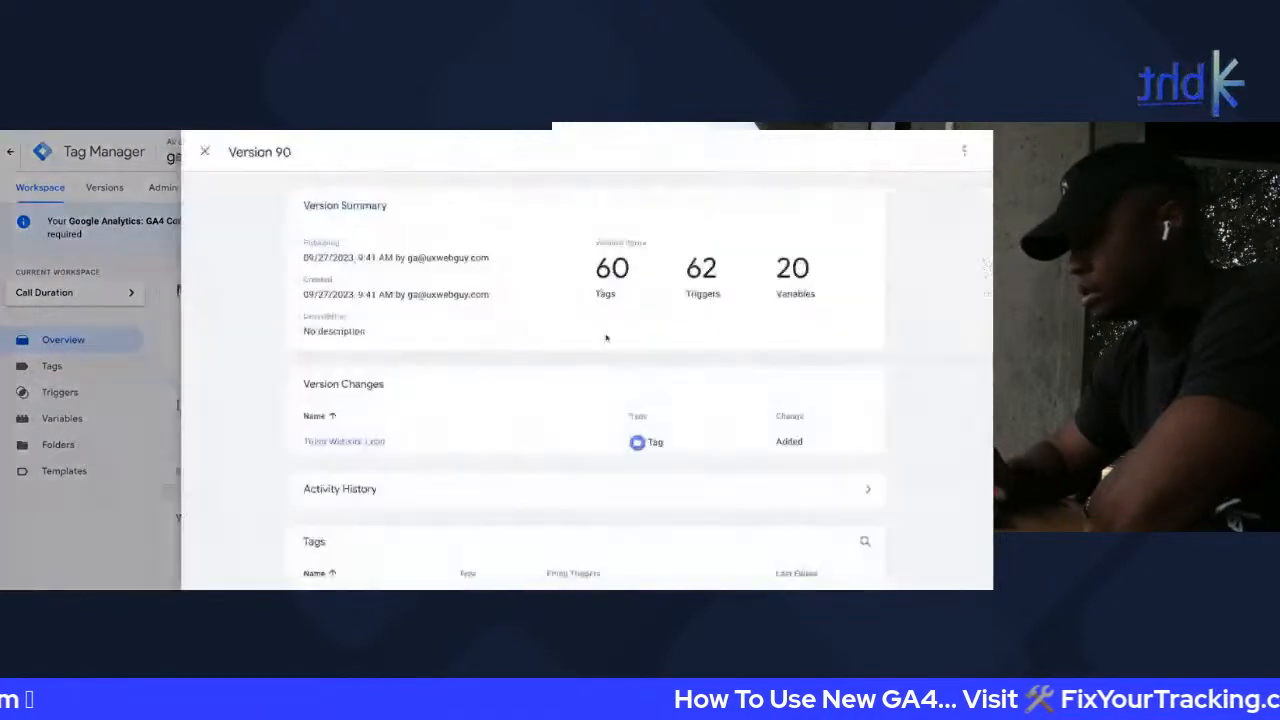
scroll(606, 338, down, 2)
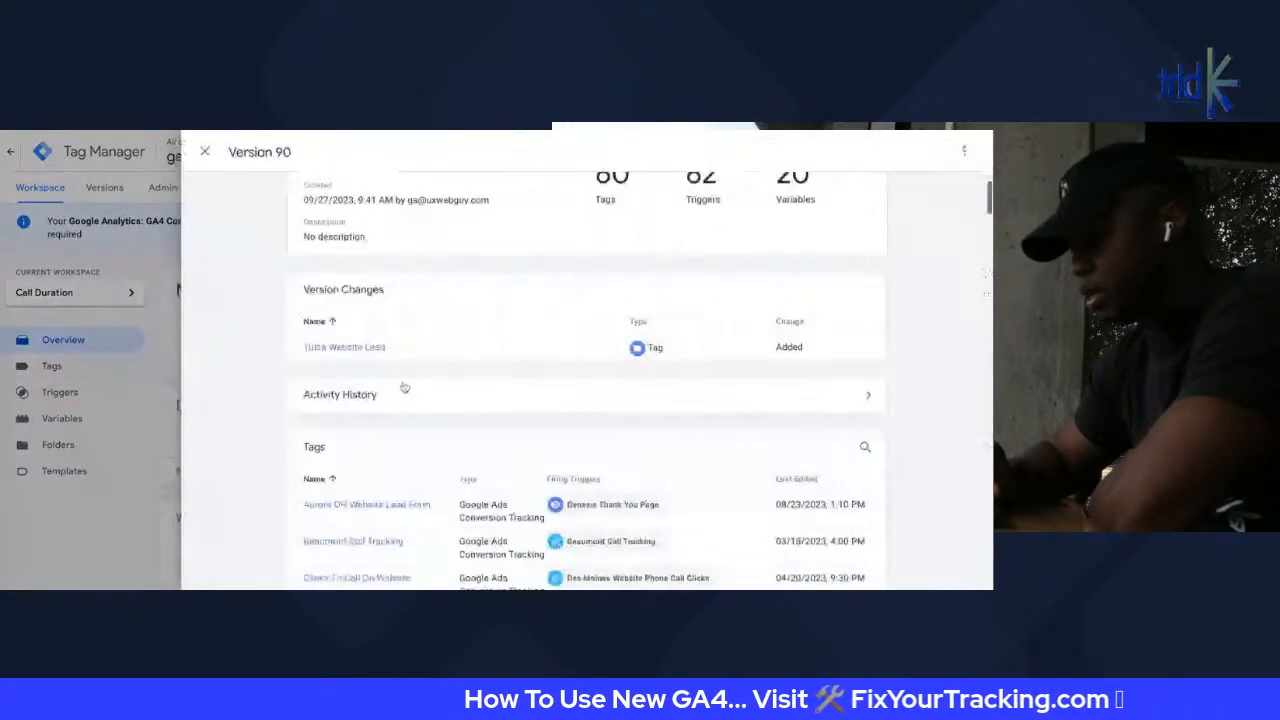
scroll(405, 390, down, 2)
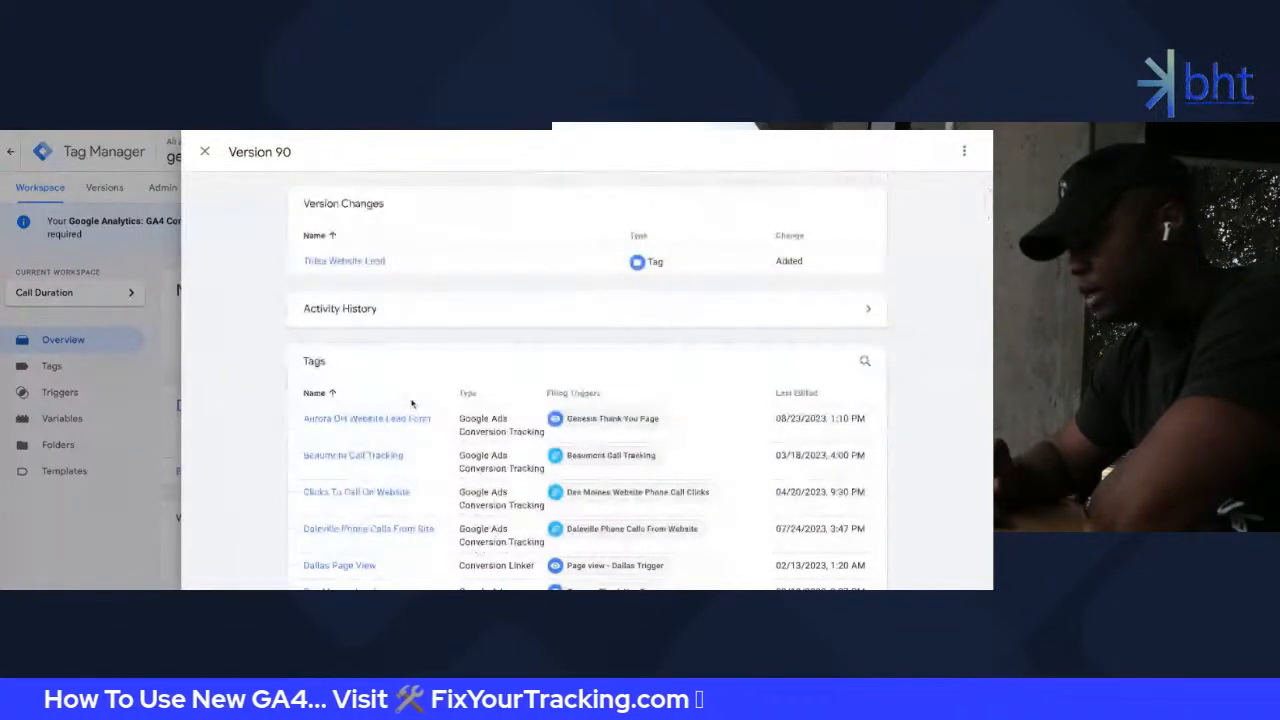
scroll(411, 403, down, 15)
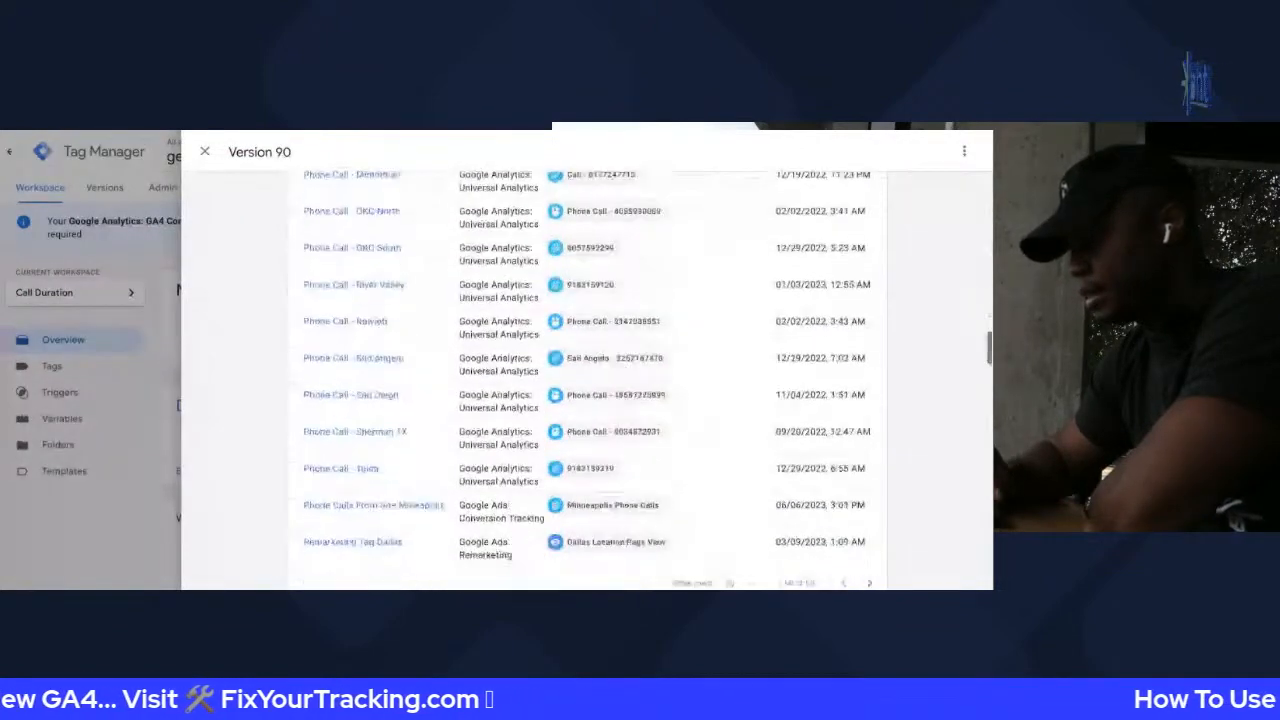
scroll(344, 441, up, 20)
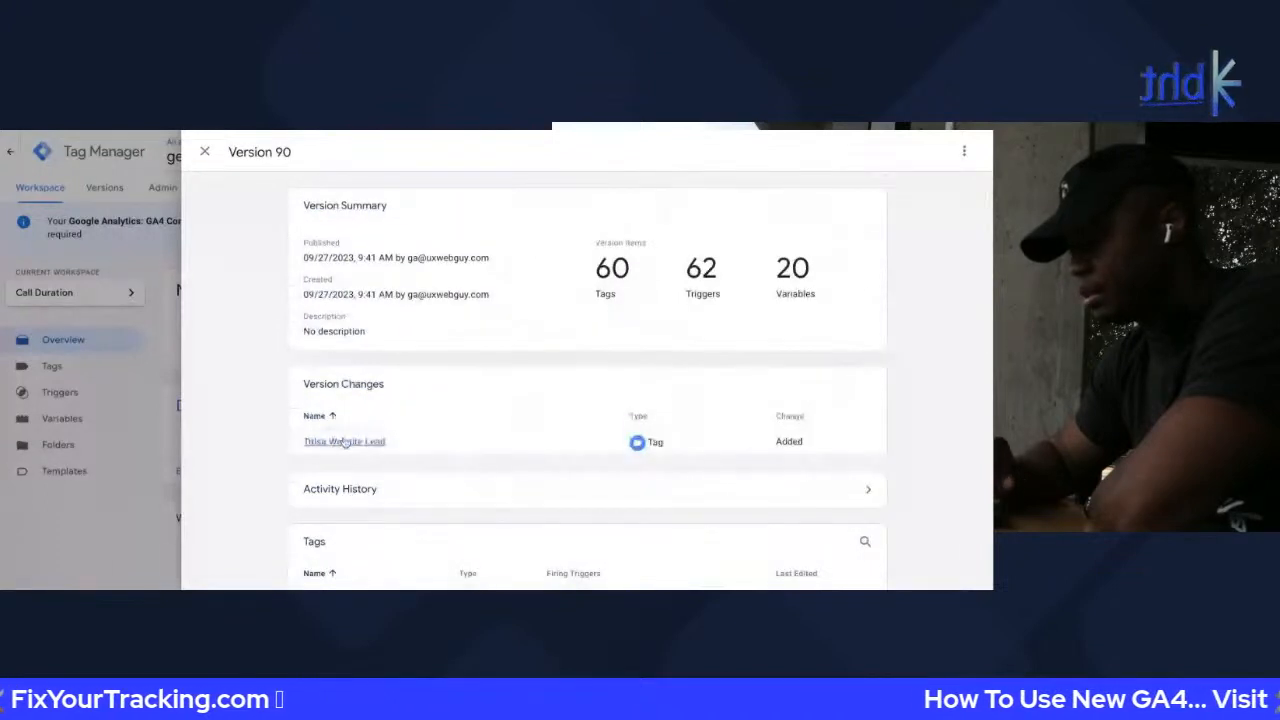
Compare the added Tulsa Website Lead tag, checking its Conversion Label and Conversion ID
click(344, 441)
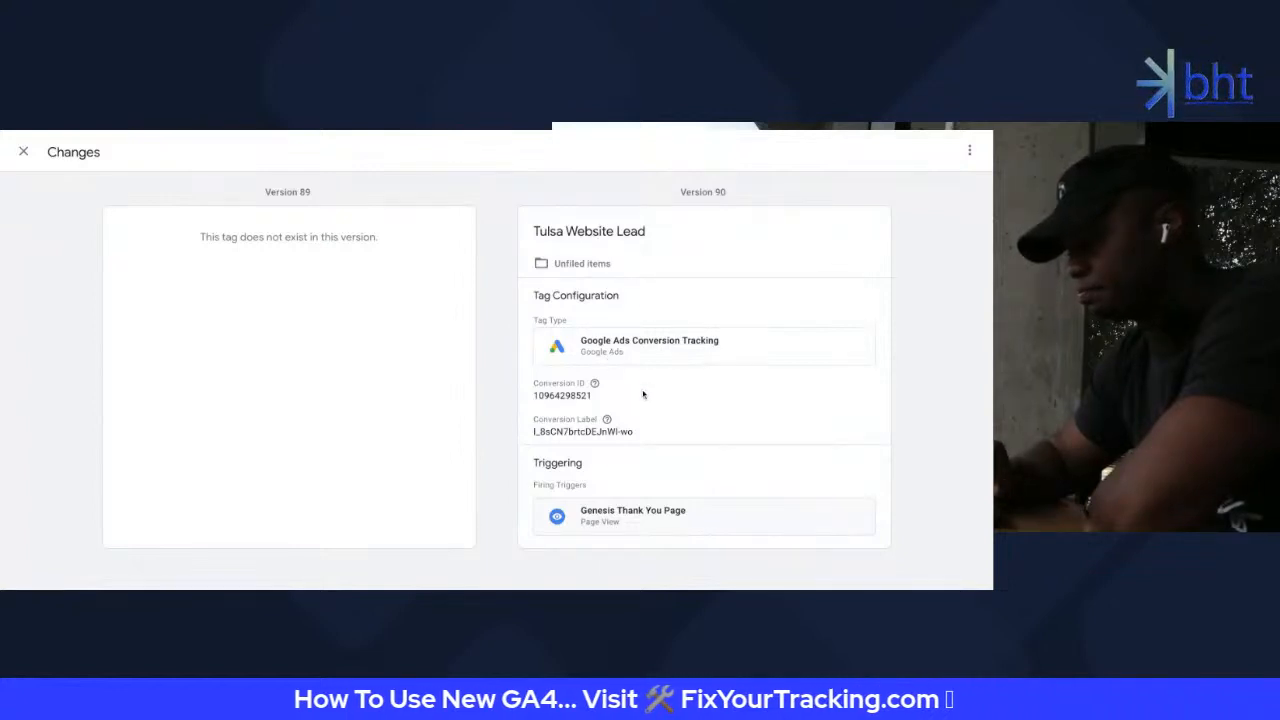
mouse_move(593, 391)
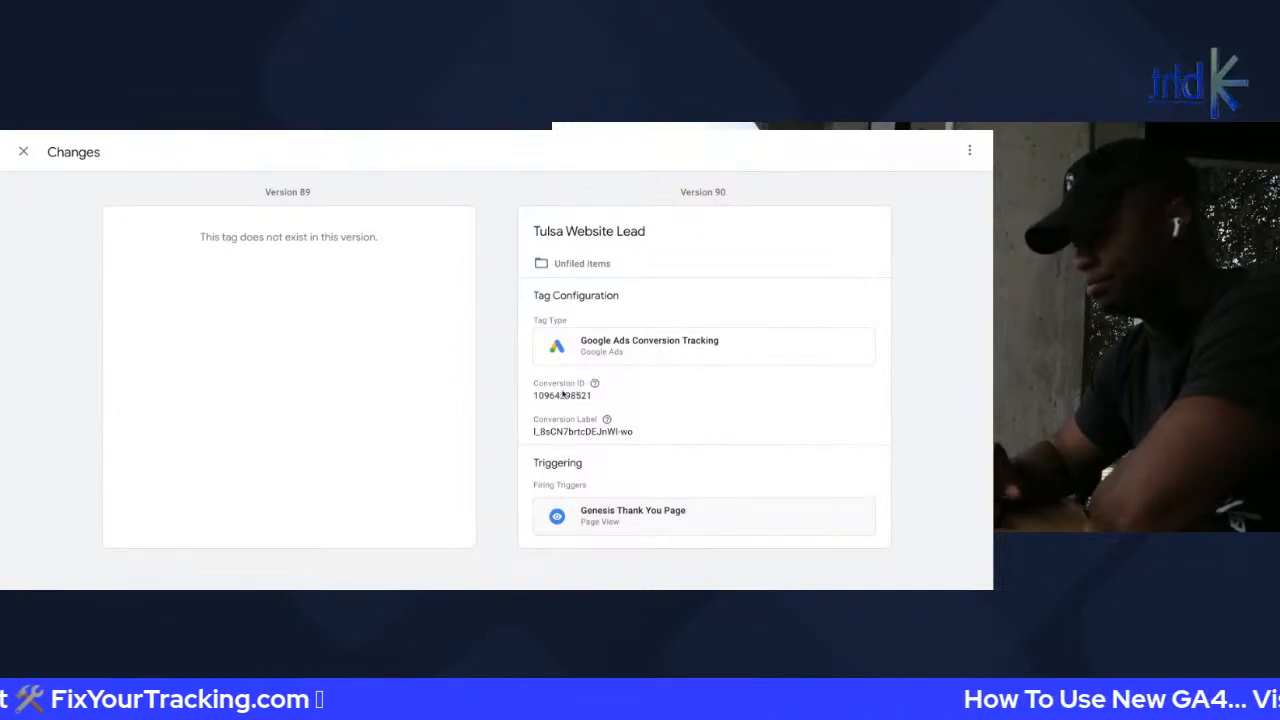
triple_click(543, 432)
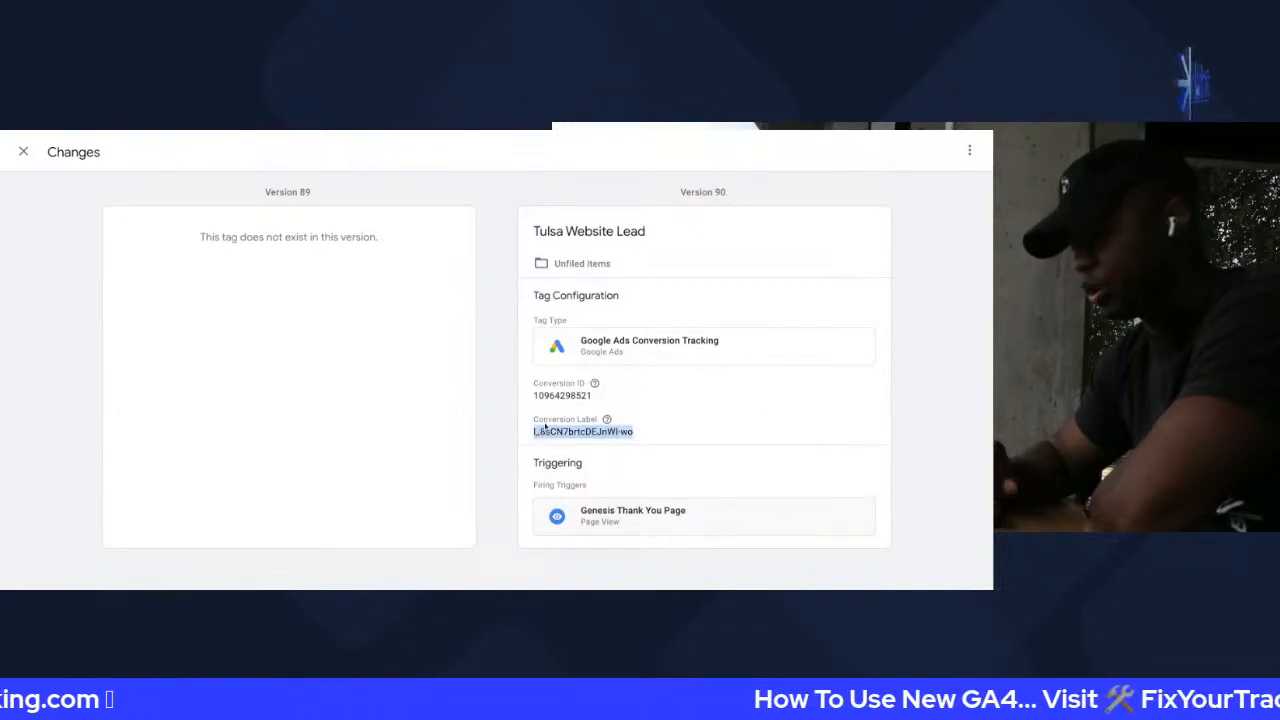
click(560, 416)
triple_click(568, 432)
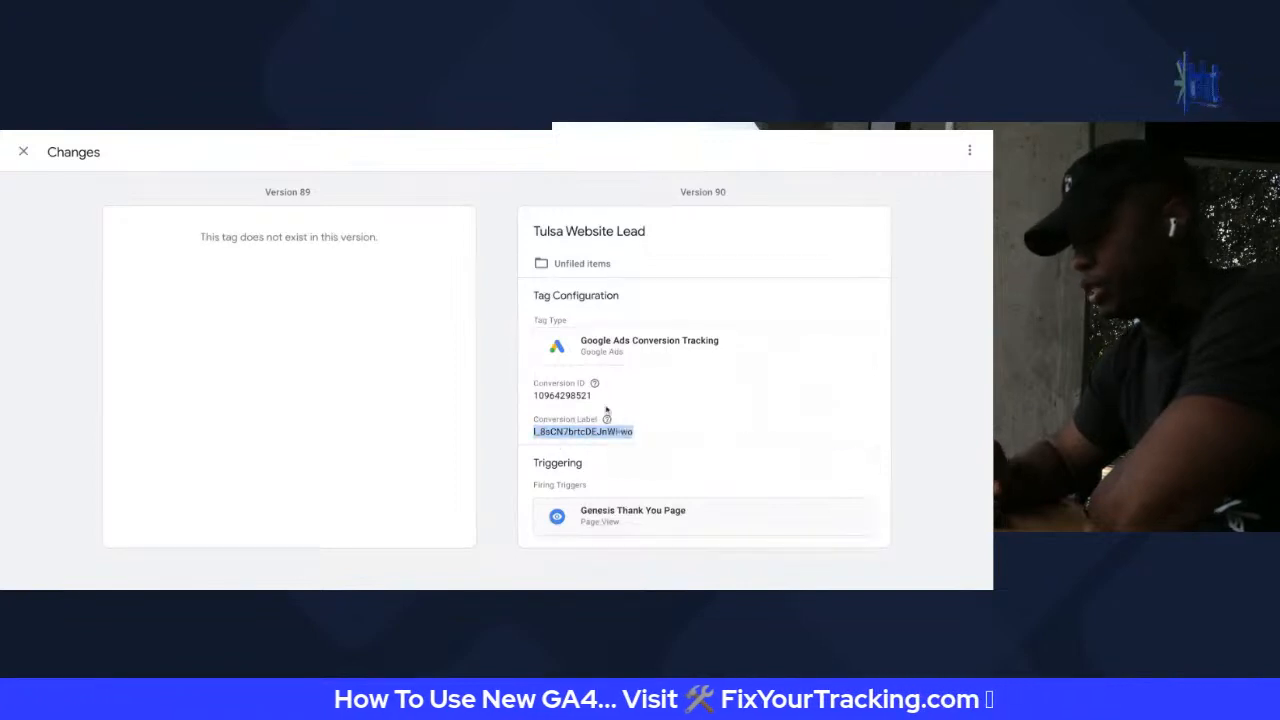
double_click(570, 395)
mouse_move(598, 385)
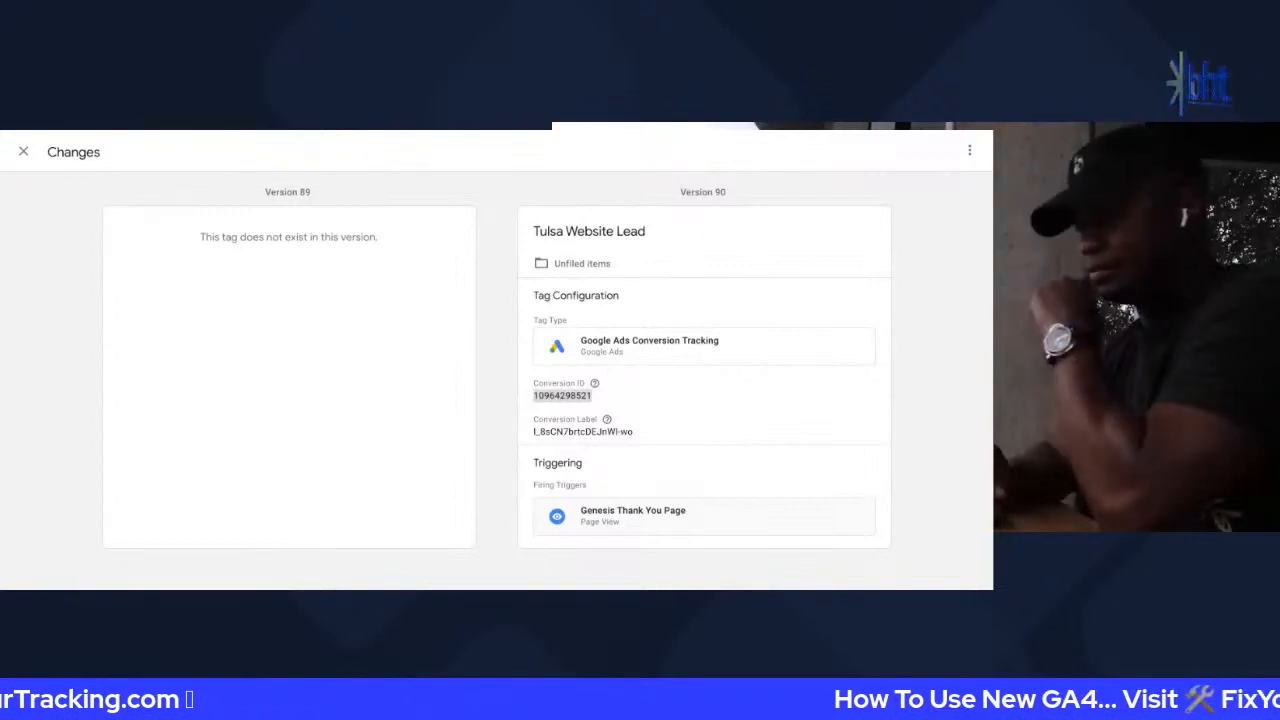
click(23, 151)
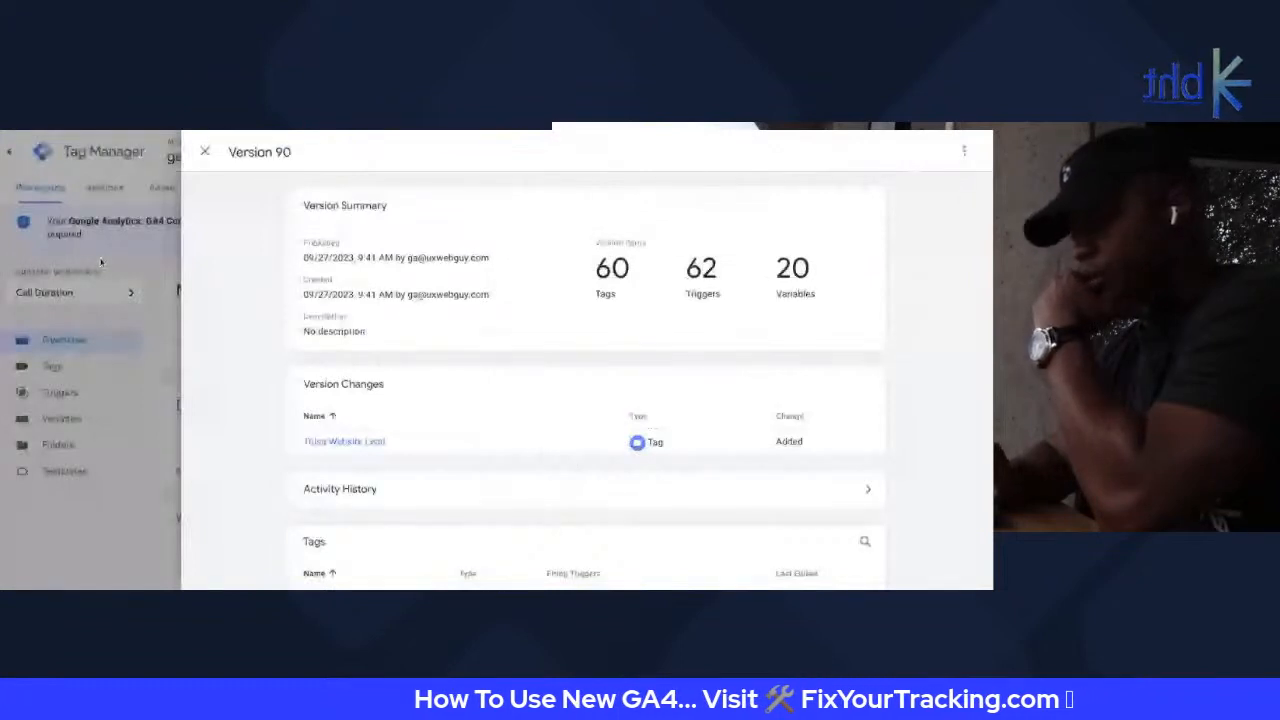
Go back to the workspace's Tags list and open the GA4 Event - phone_call tag
click(204, 152)
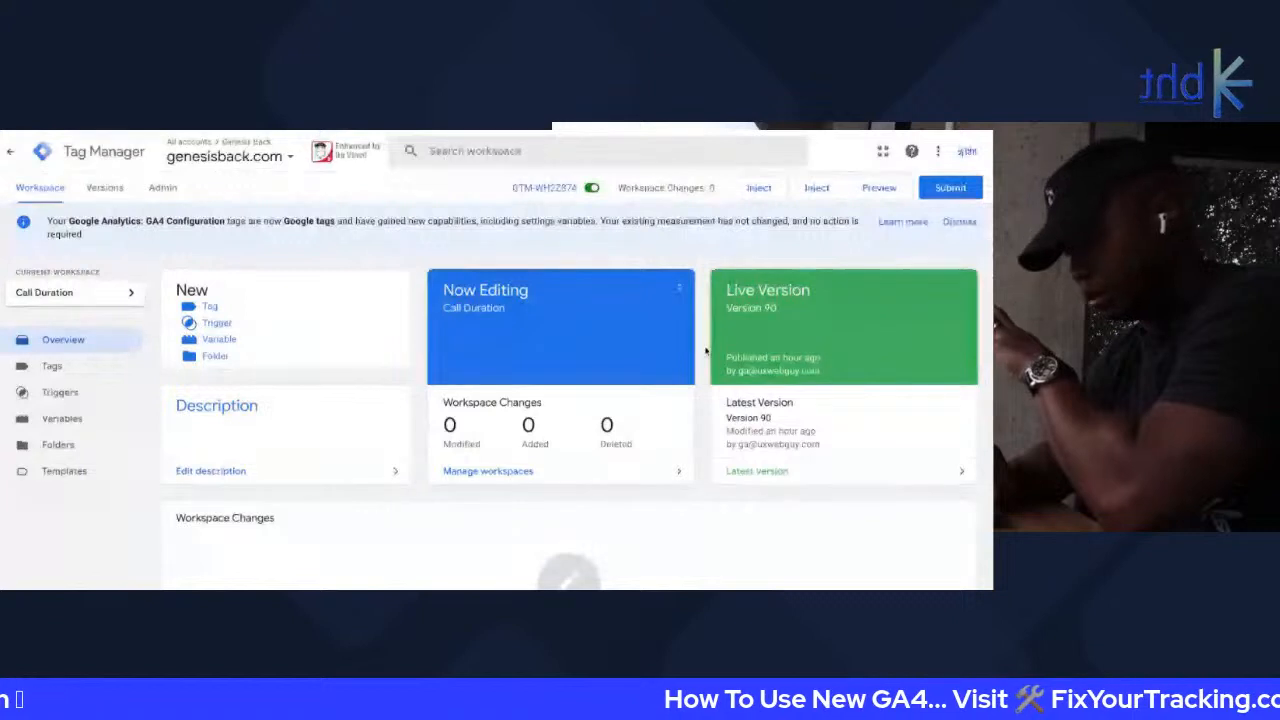
click(115, 366)
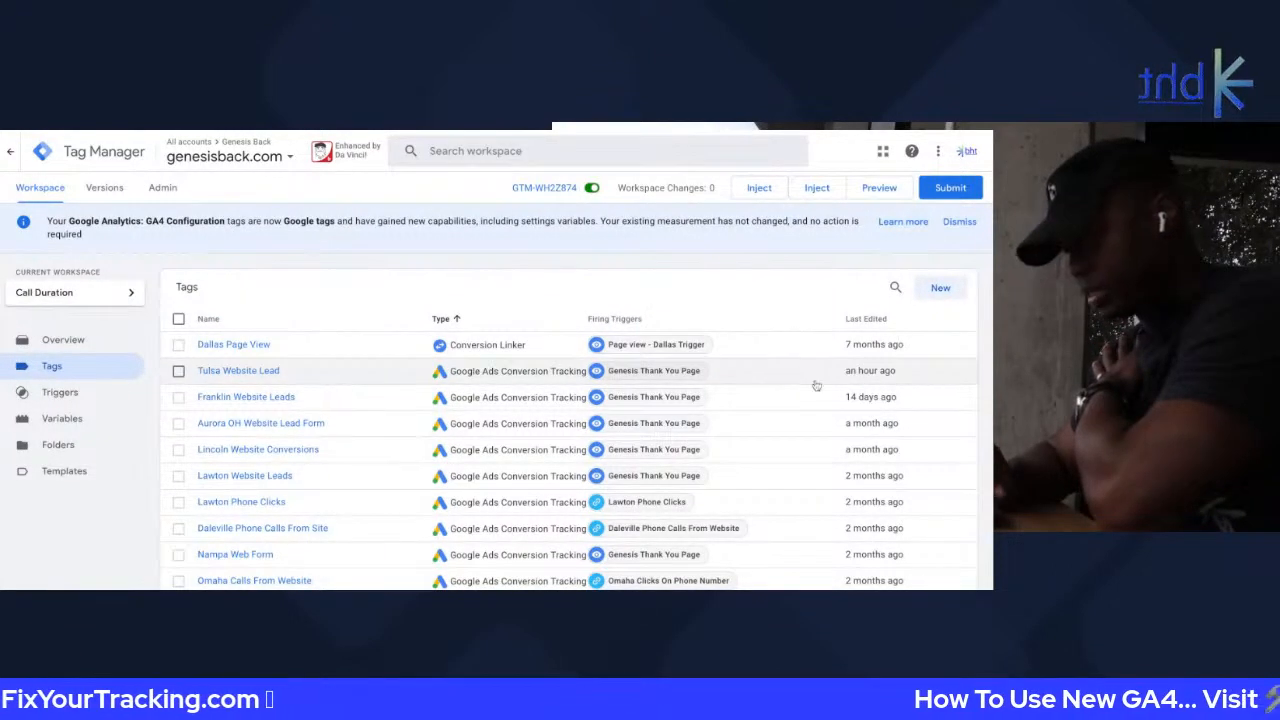
scroll(825, 480, down, 15)
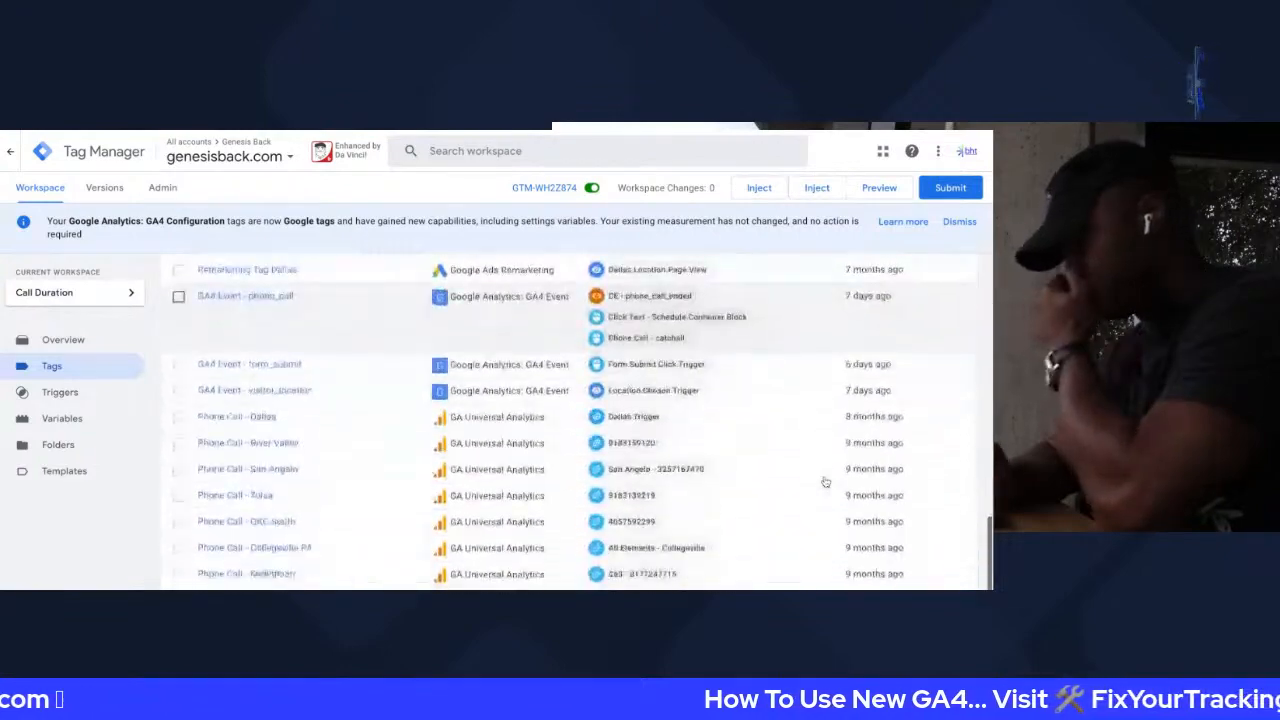
scroll(825, 482, up, 15)
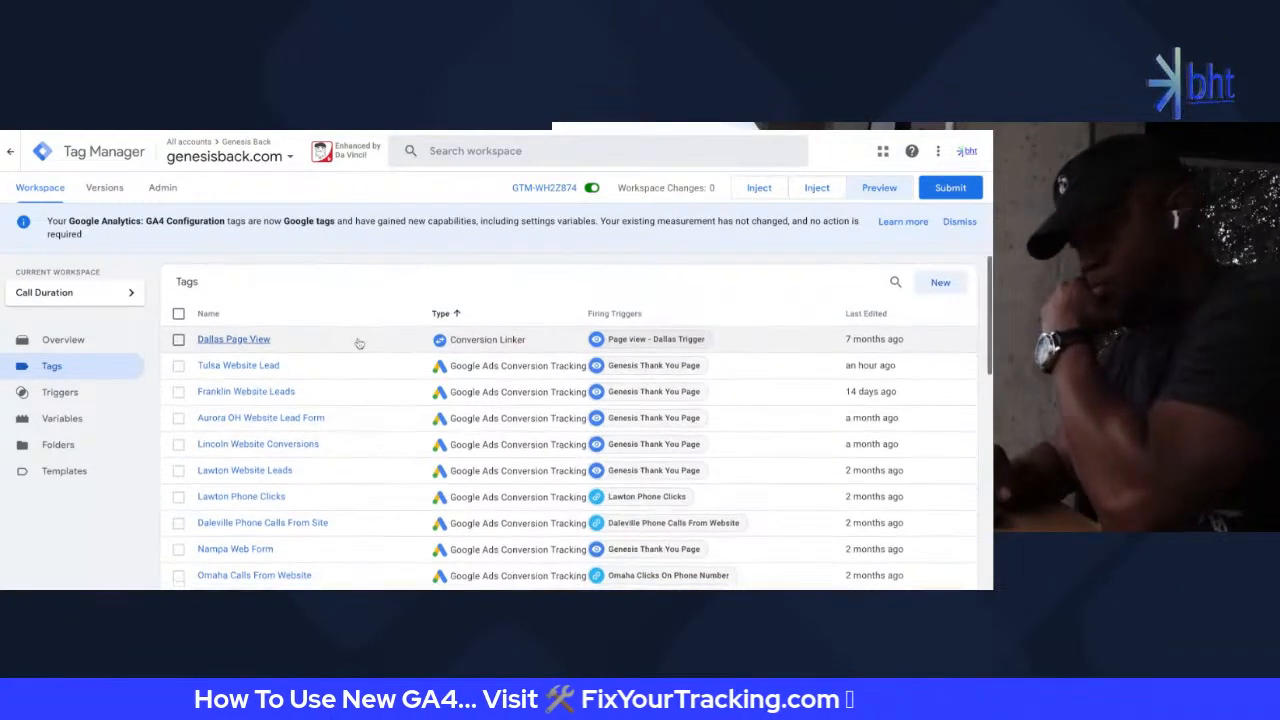
scroll(359, 343, down, 1)
scroll(359, 343, down, 5)
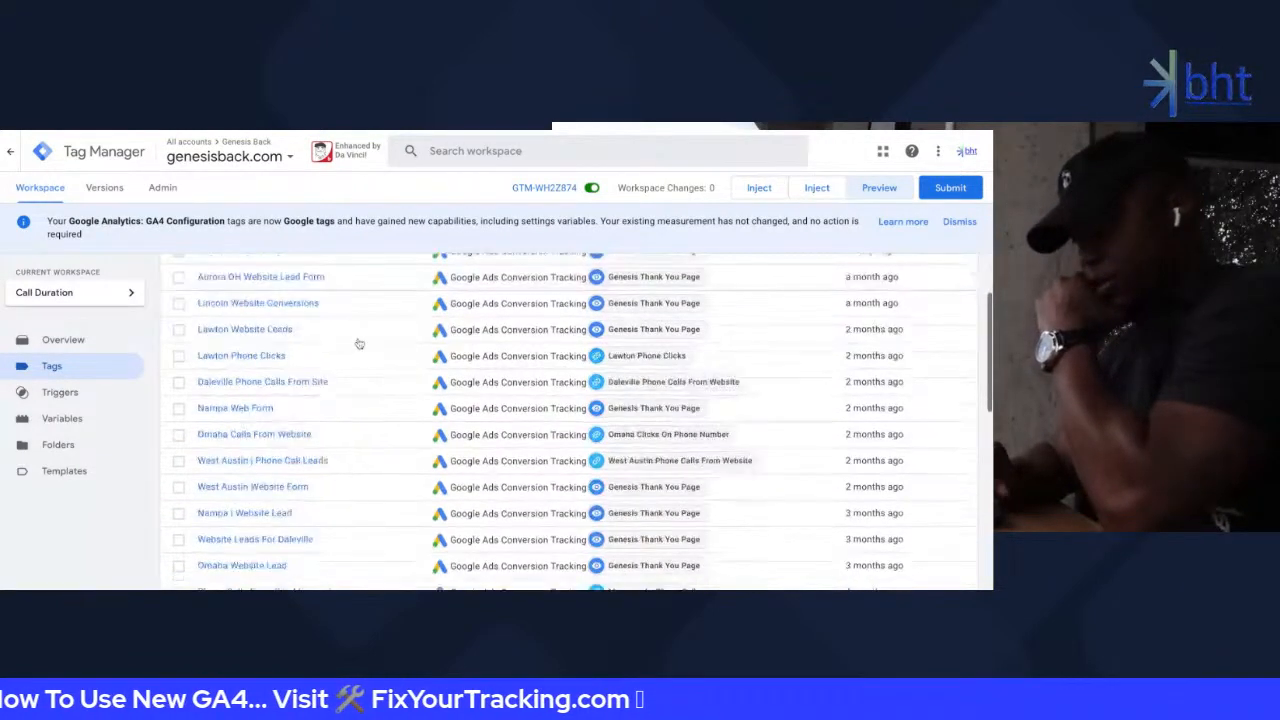
scroll(359, 343, up, 7)
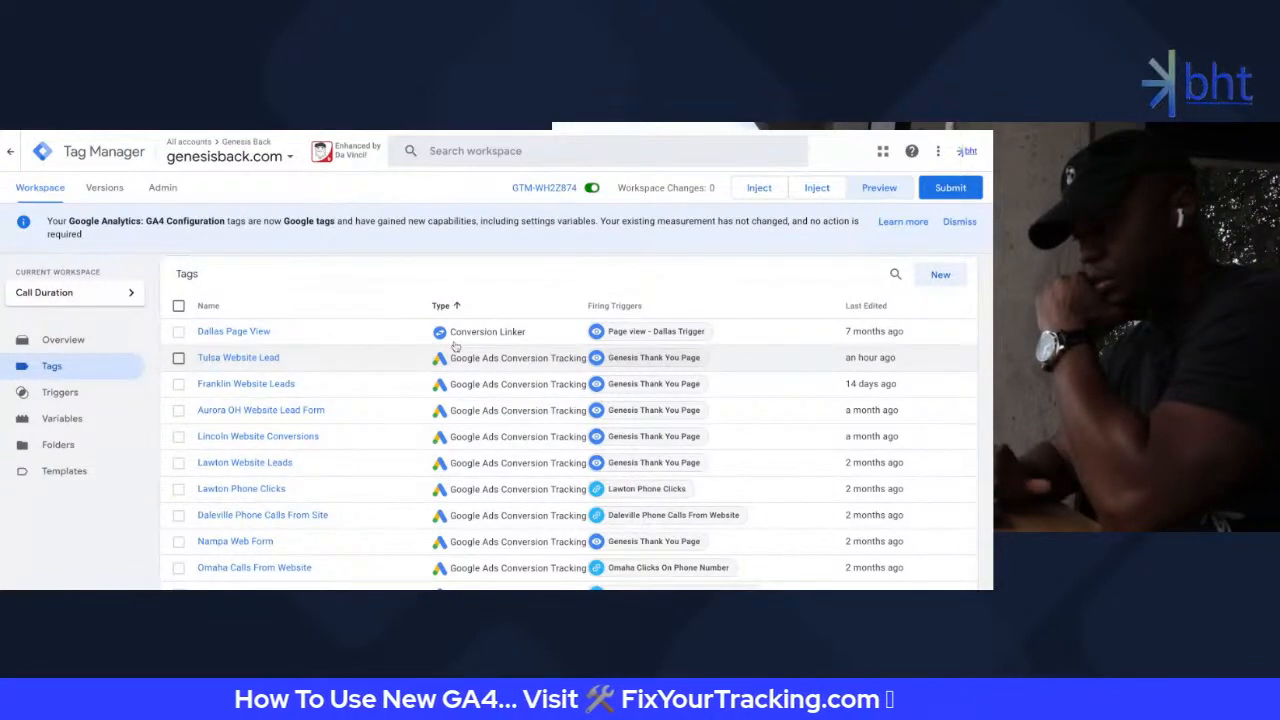
scroll(450, 355, down, 10)
scroll(455, 346, up, 10)
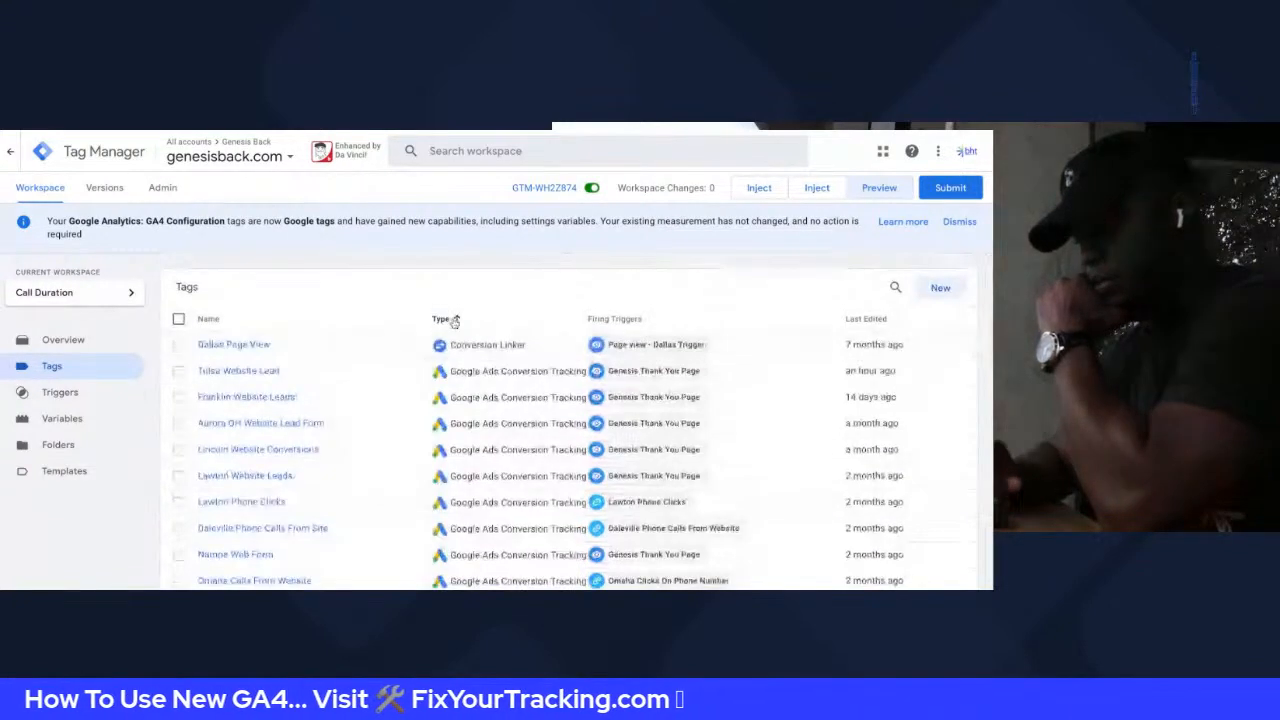
scroll(477, 499, down, 13)
scroll(477, 499, up, 5)
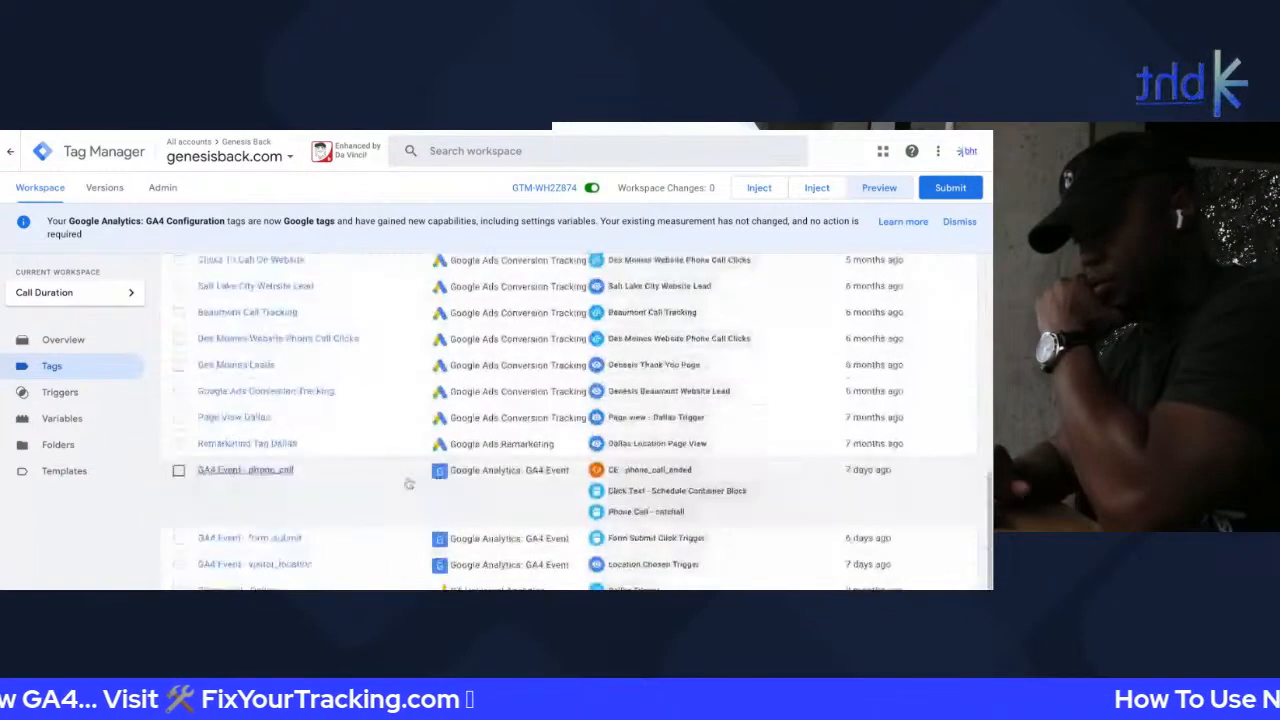
click(241, 475)
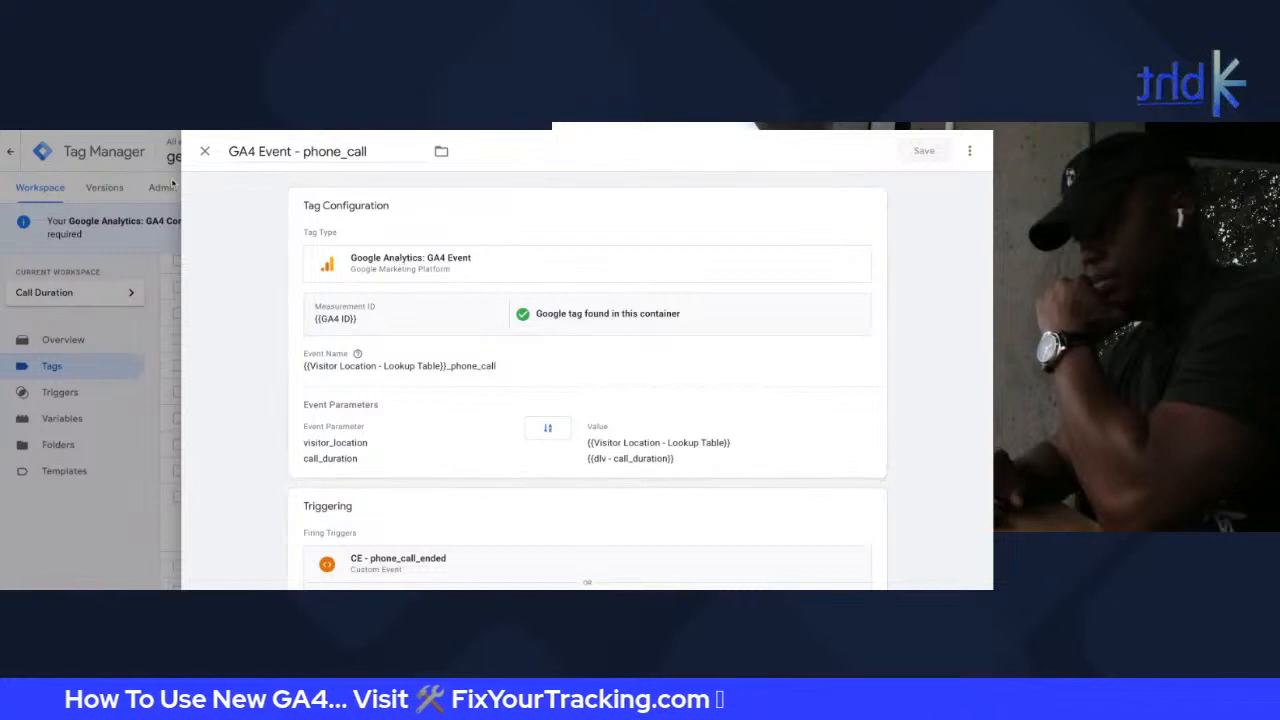
Edit the phone_call tag's configuration and review its Event Parameters and Event Settings Variable
scroll(432, 335, down, 1)
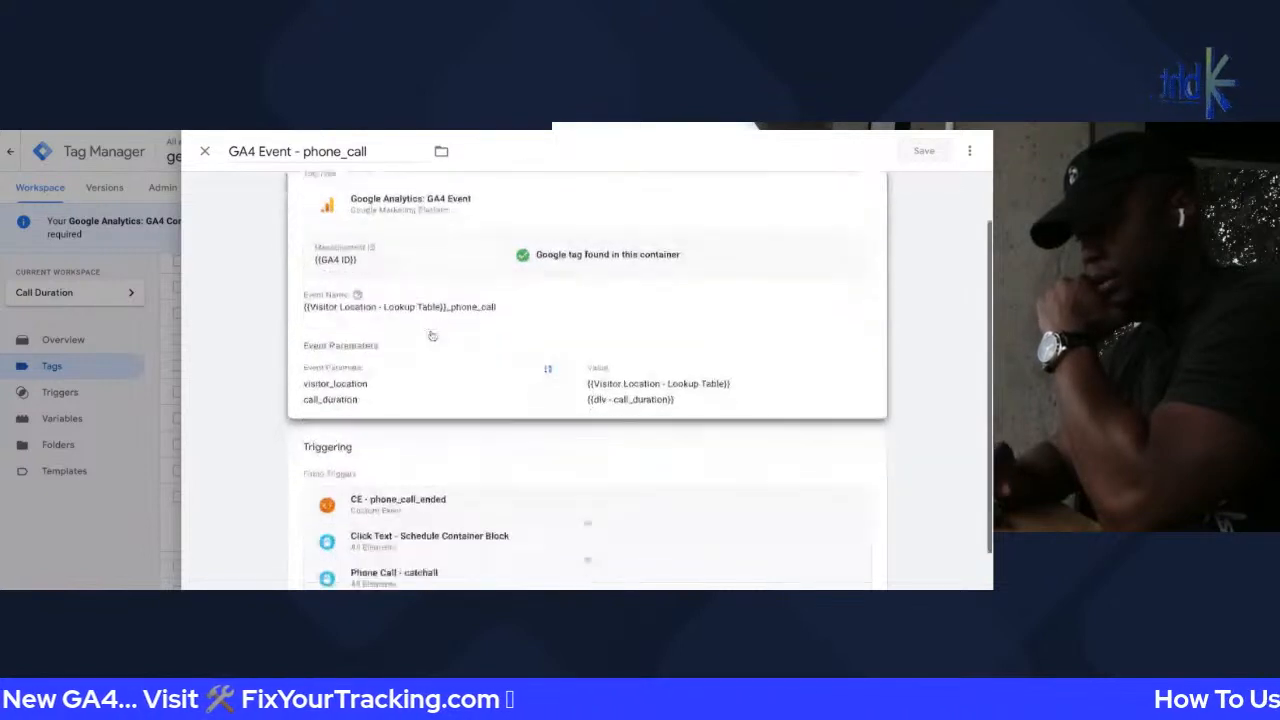
scroll(432, 335, down, 1)
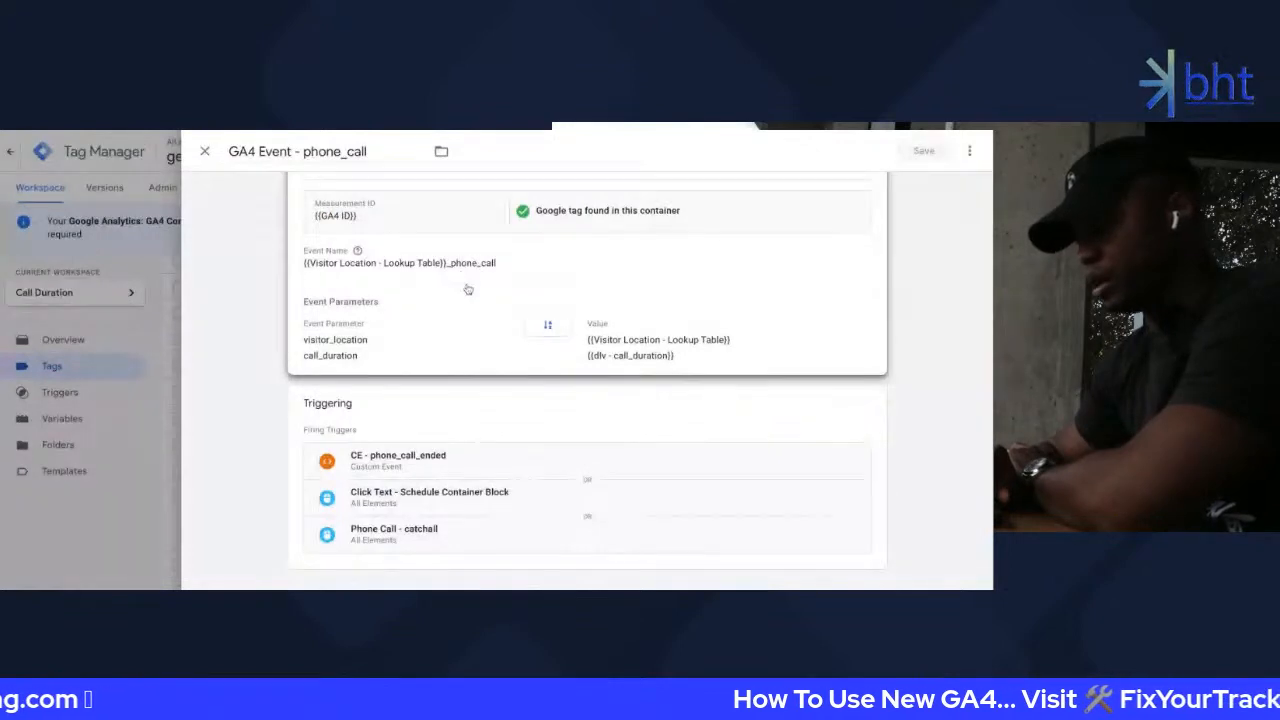
scroll(467, 294, up, 1)
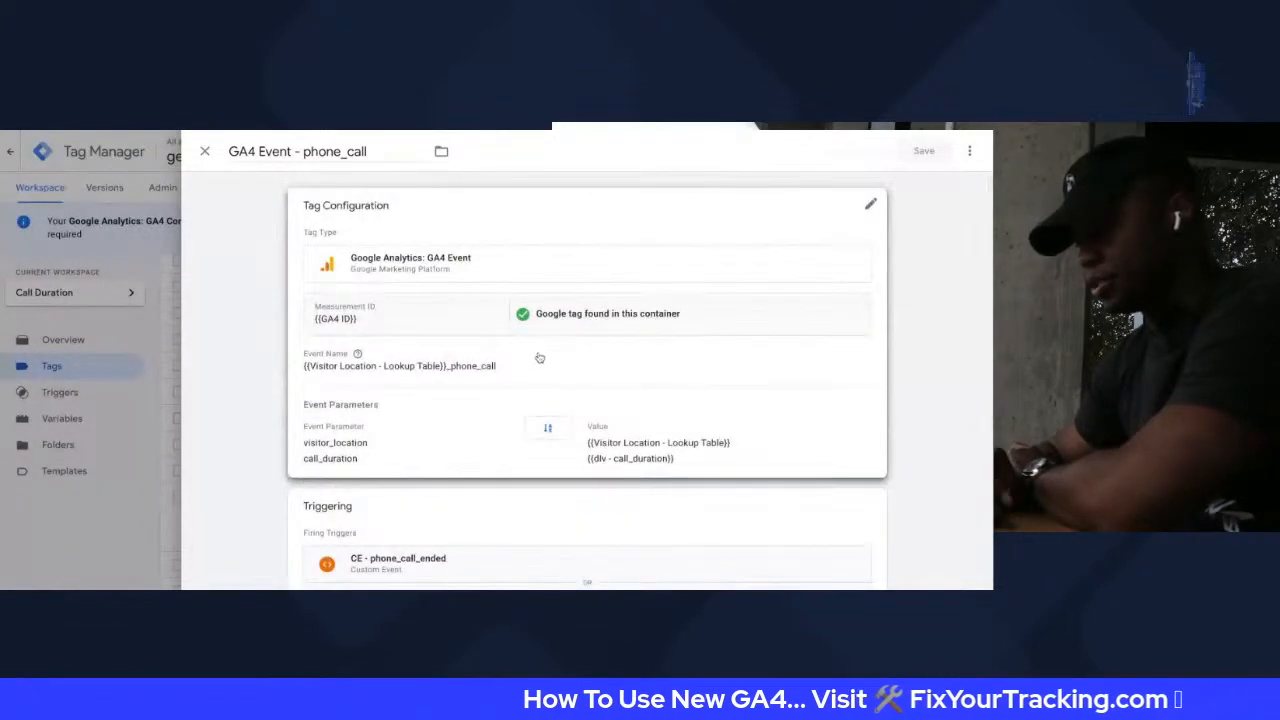
click(600, 367)
scroll(452, 346, down, 4)
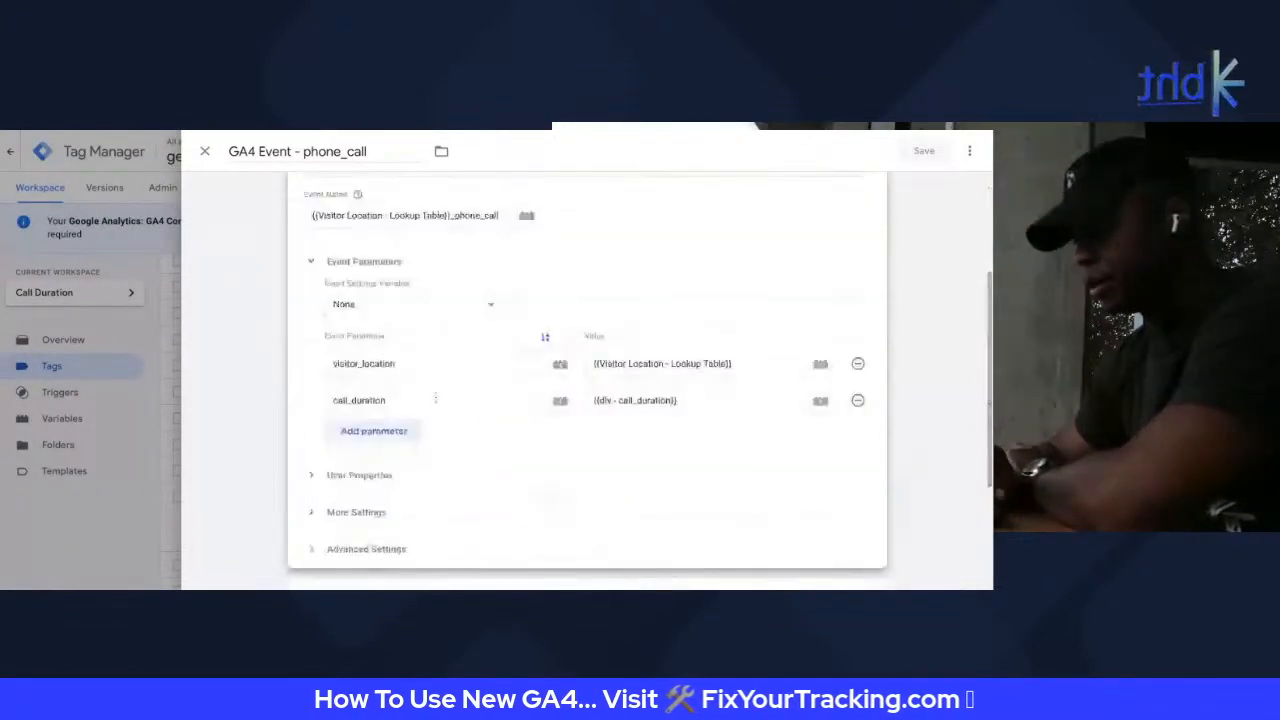
click(452, 305)
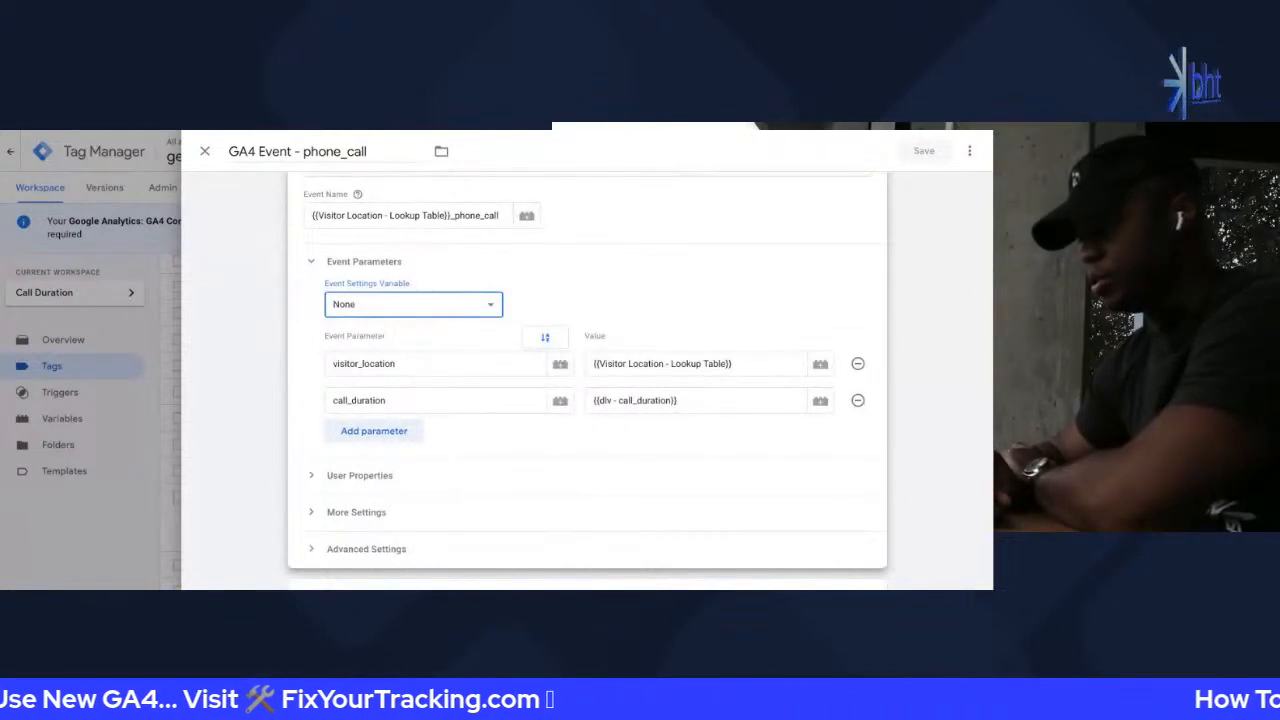
drag(325, 263, 423, 274)
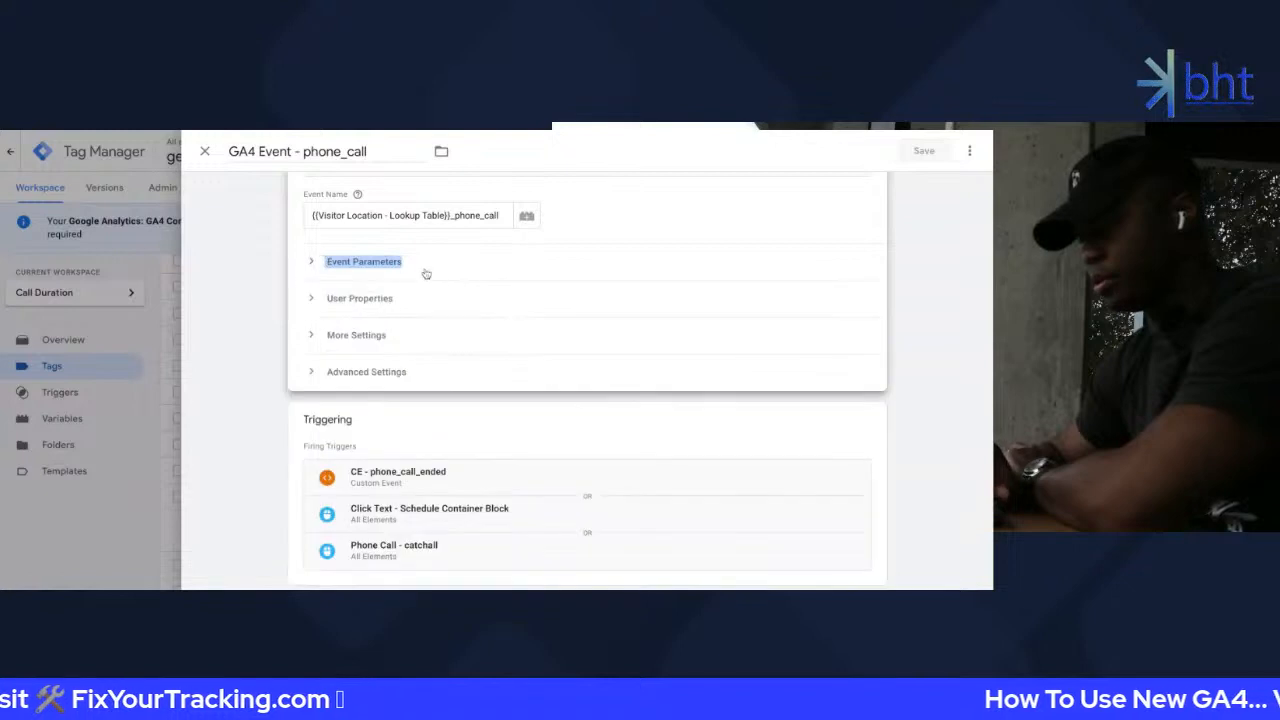
click(429, 267)
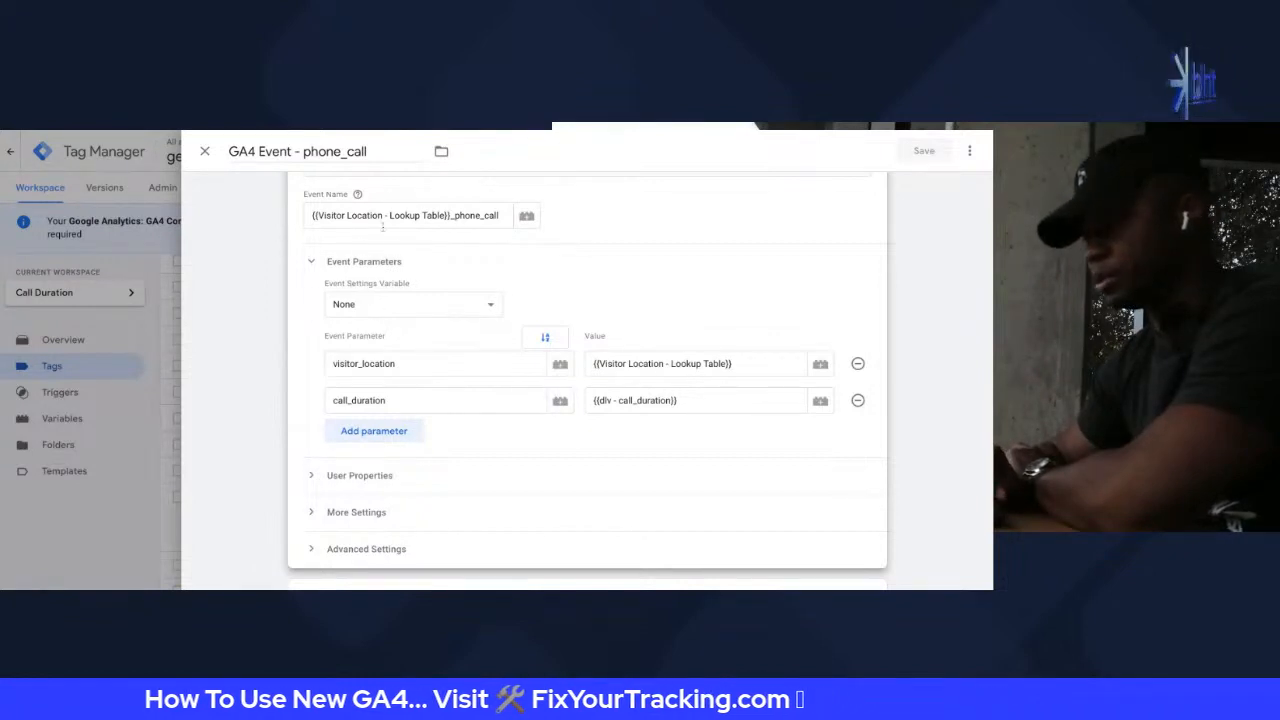
Inspect the Event Name {{Visitor Location - Lookup Table}}_phone_call, highlighting its lookup-table and phone_call parts
scroll(382, 228, up, 1)
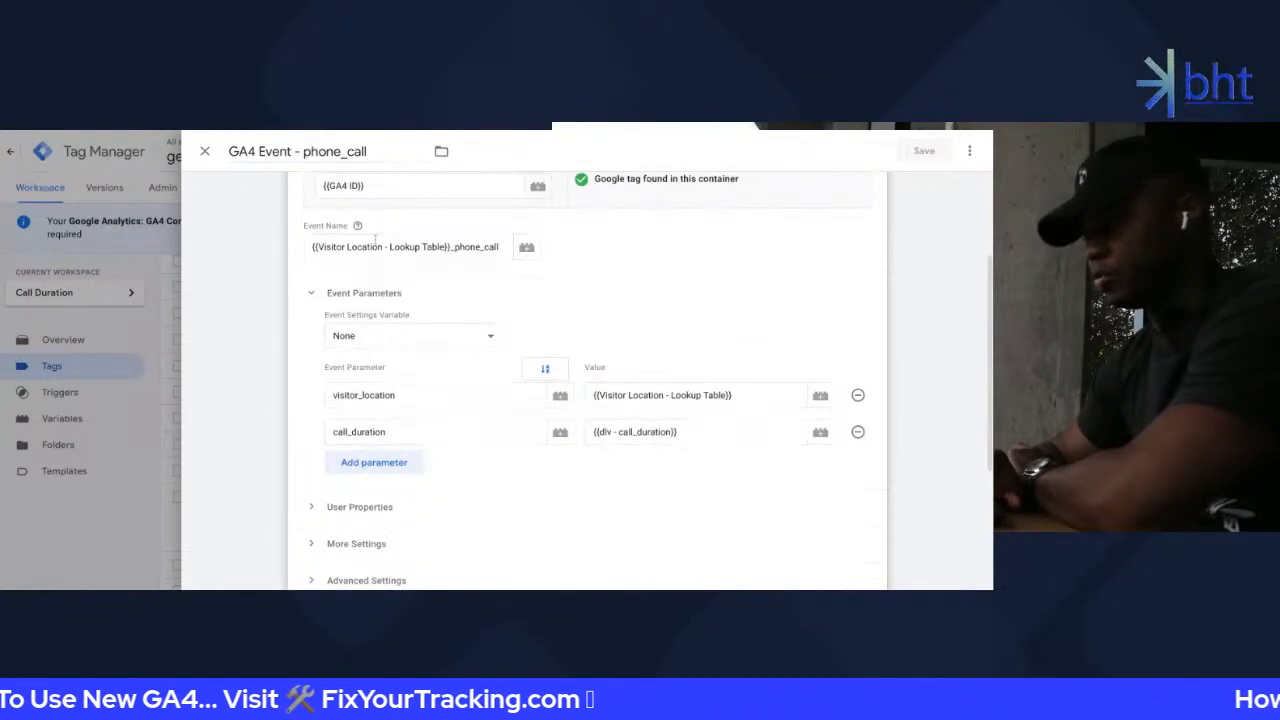
click(412, 246)
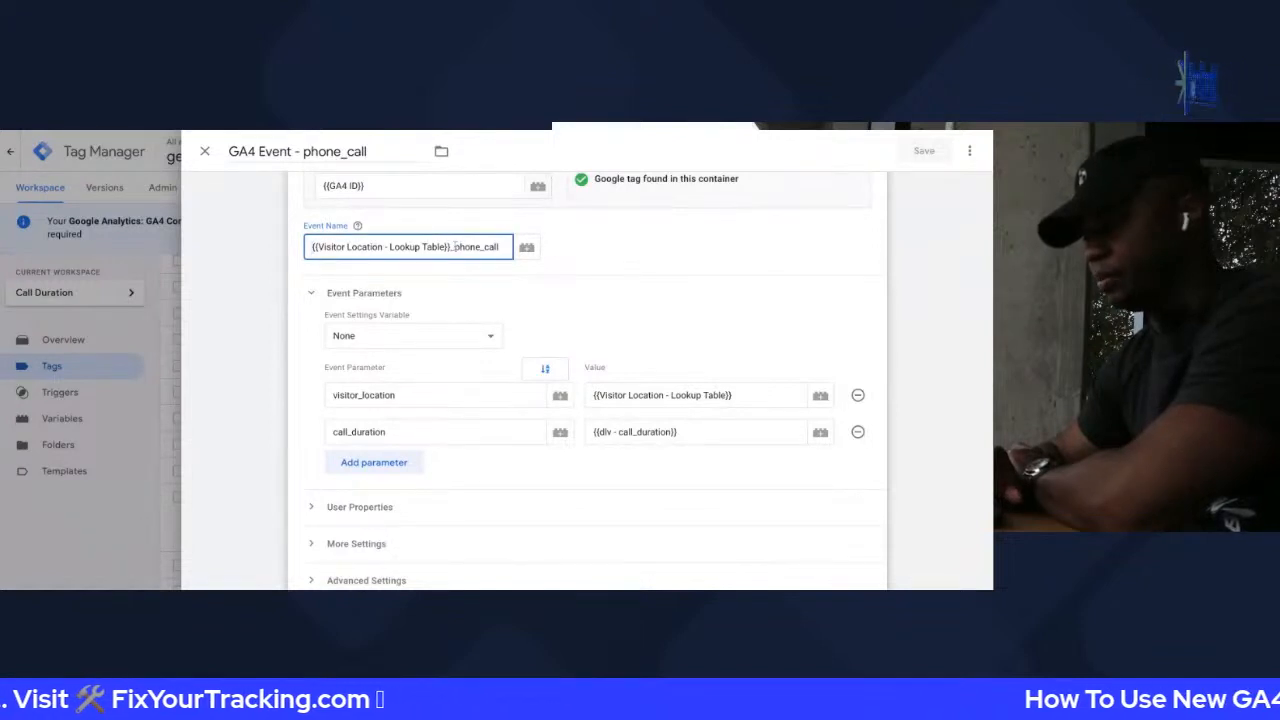
drag(450, 246, 312, 246)
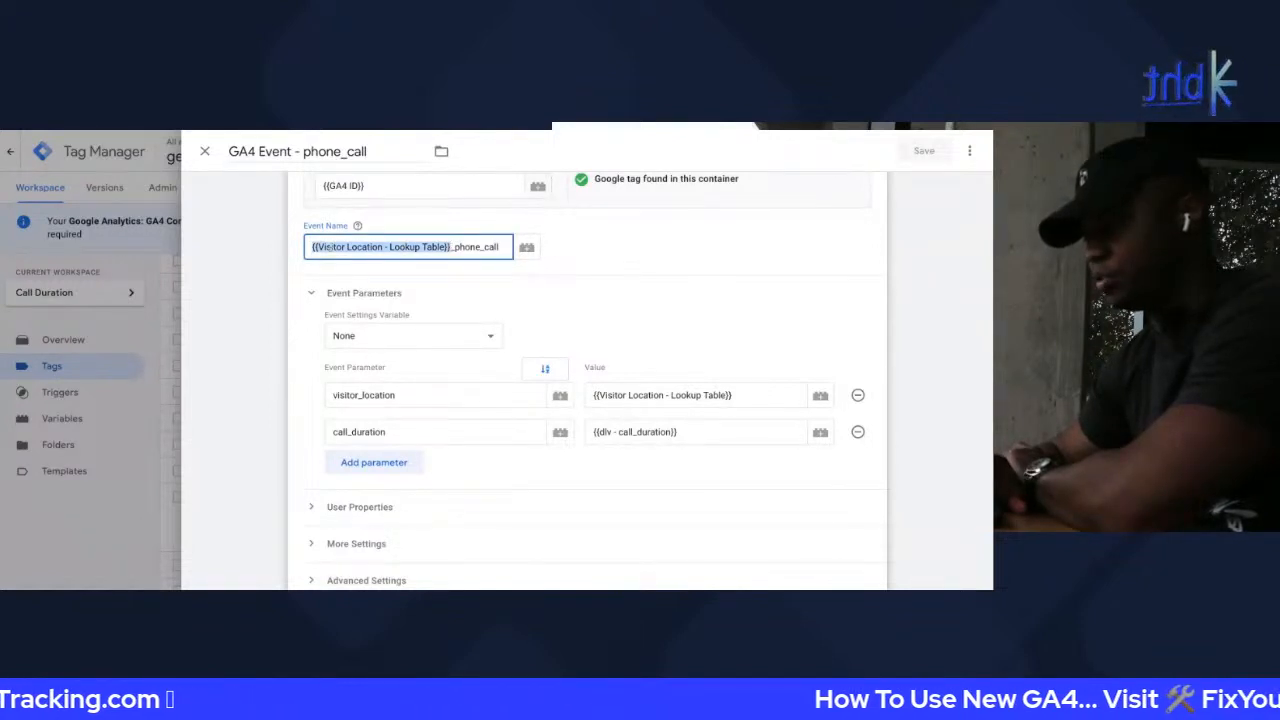
click(461, 249)
double_click(455, 248)
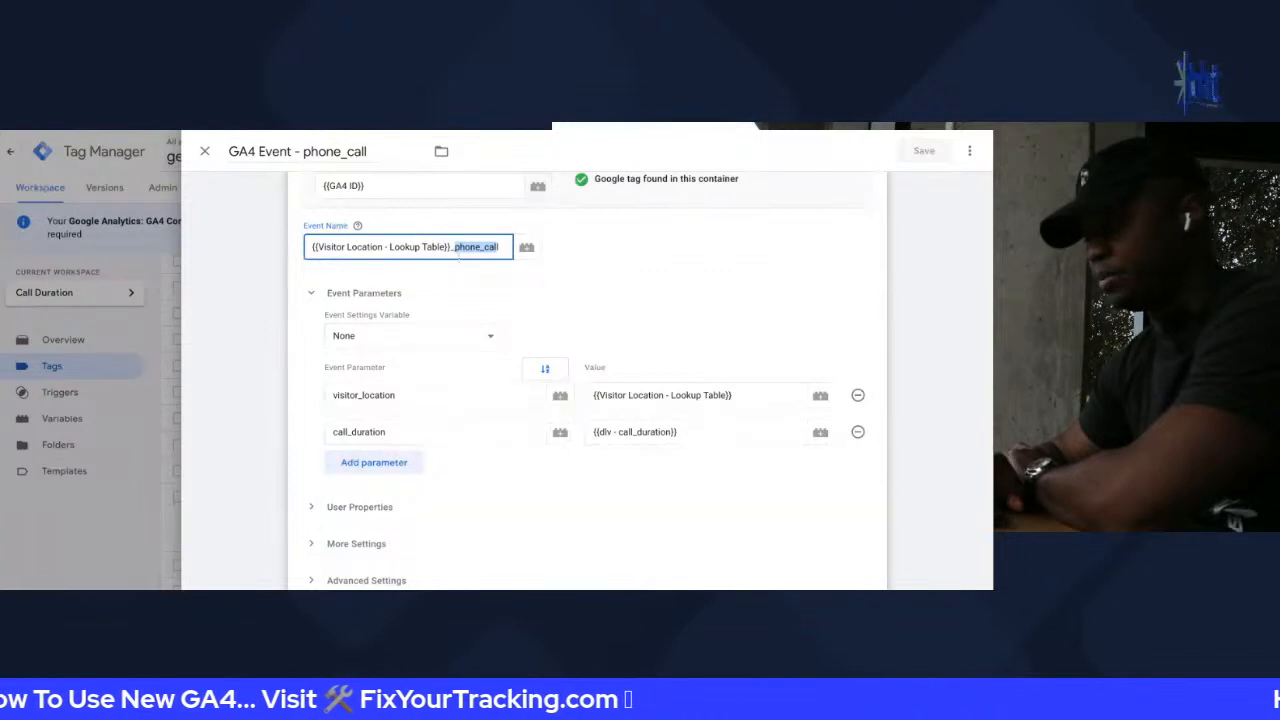
click(463, 247)
scroll(545, 262, down, 1)
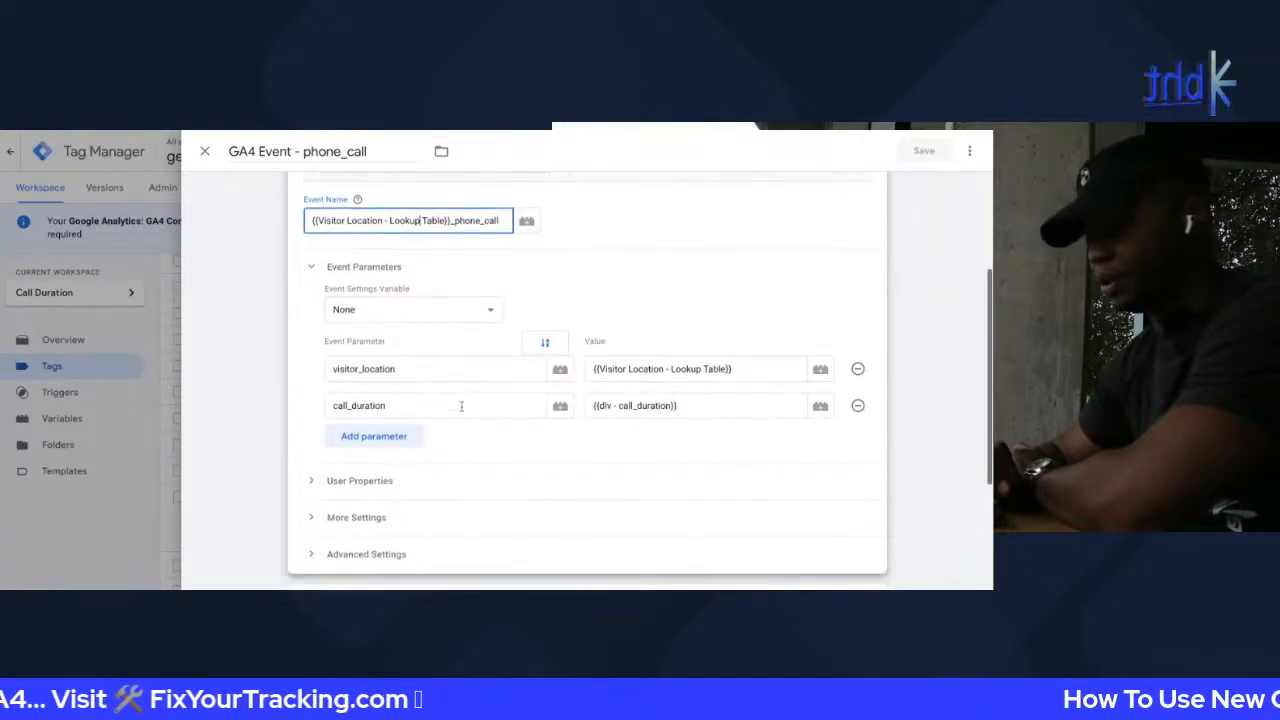
click(388, 289)
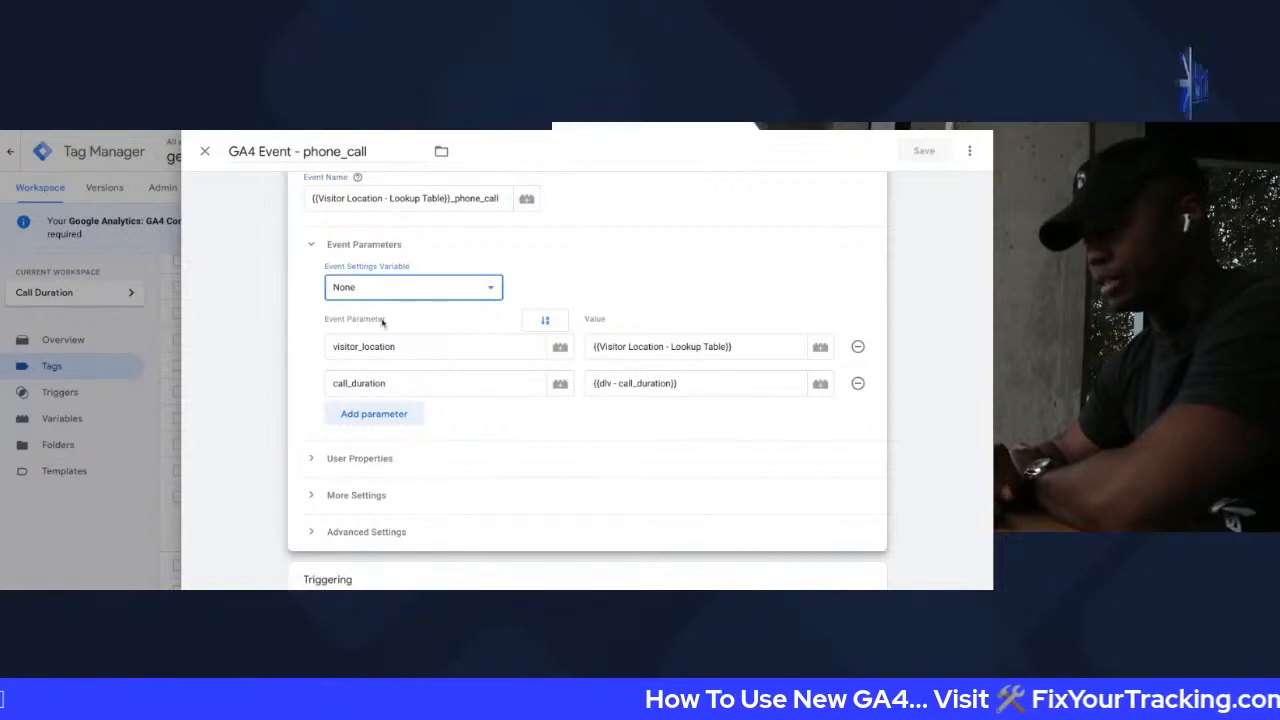
Create a new Event Settings variable from the tag's Event Settings Variable dropdown
click(382, 322)
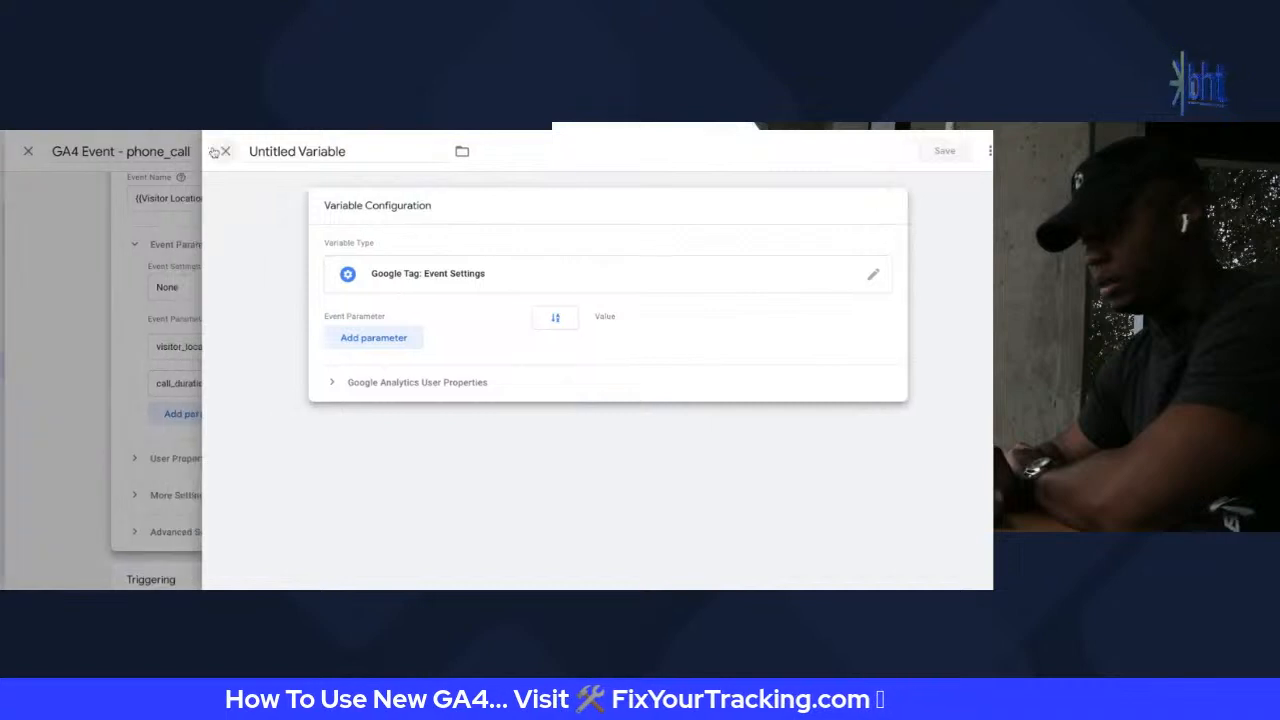
click(214, 152)
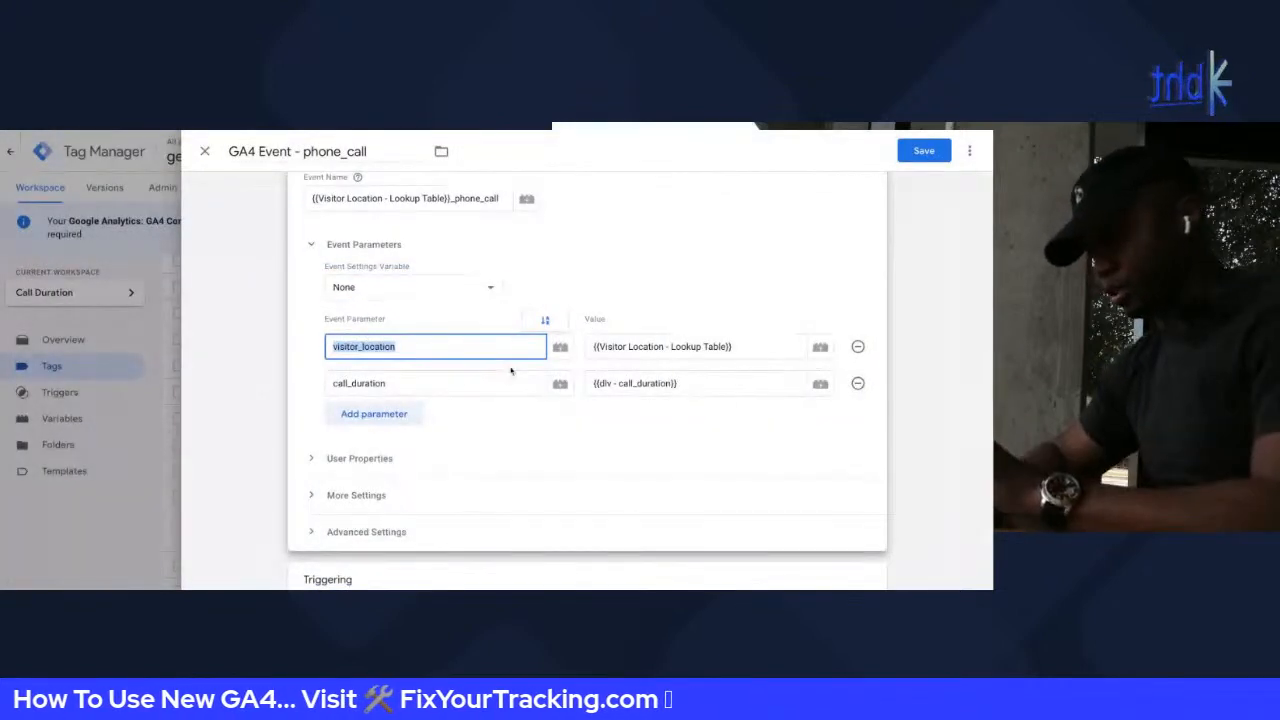
click(395, 292)
click(394, 293)
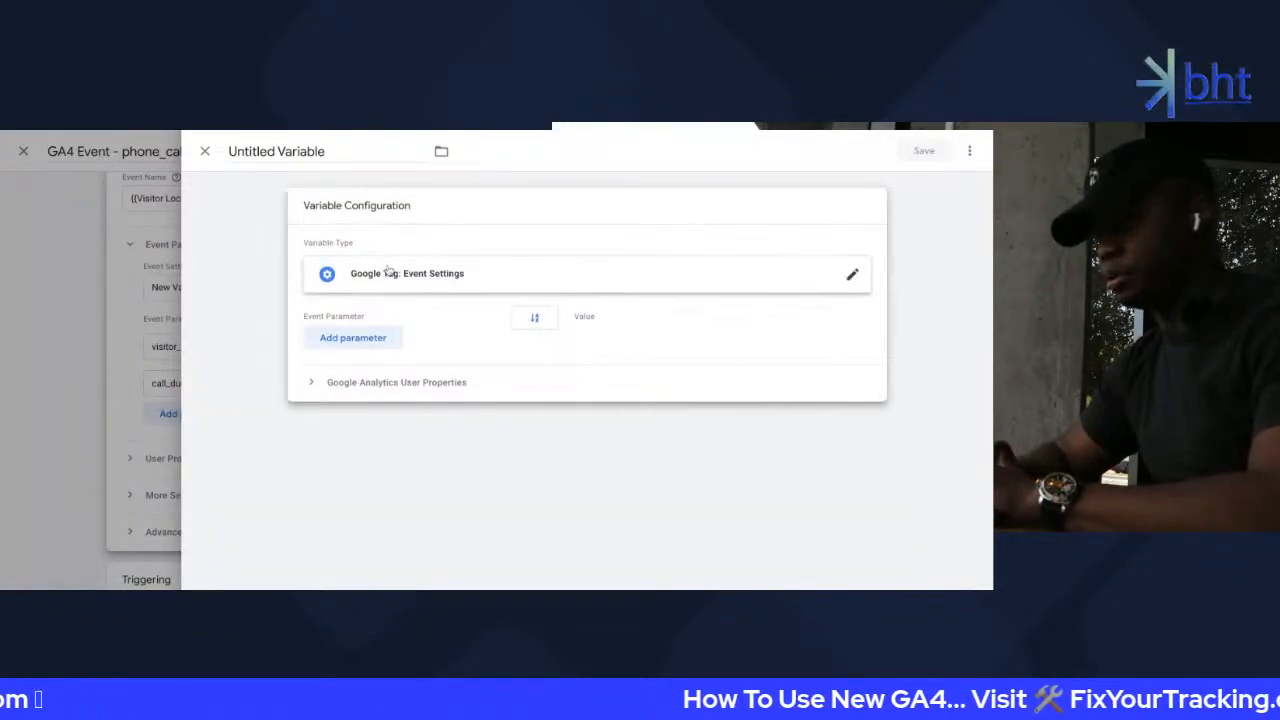
Add two parameter rows named visitor_location and call_duration
click(386, 337)
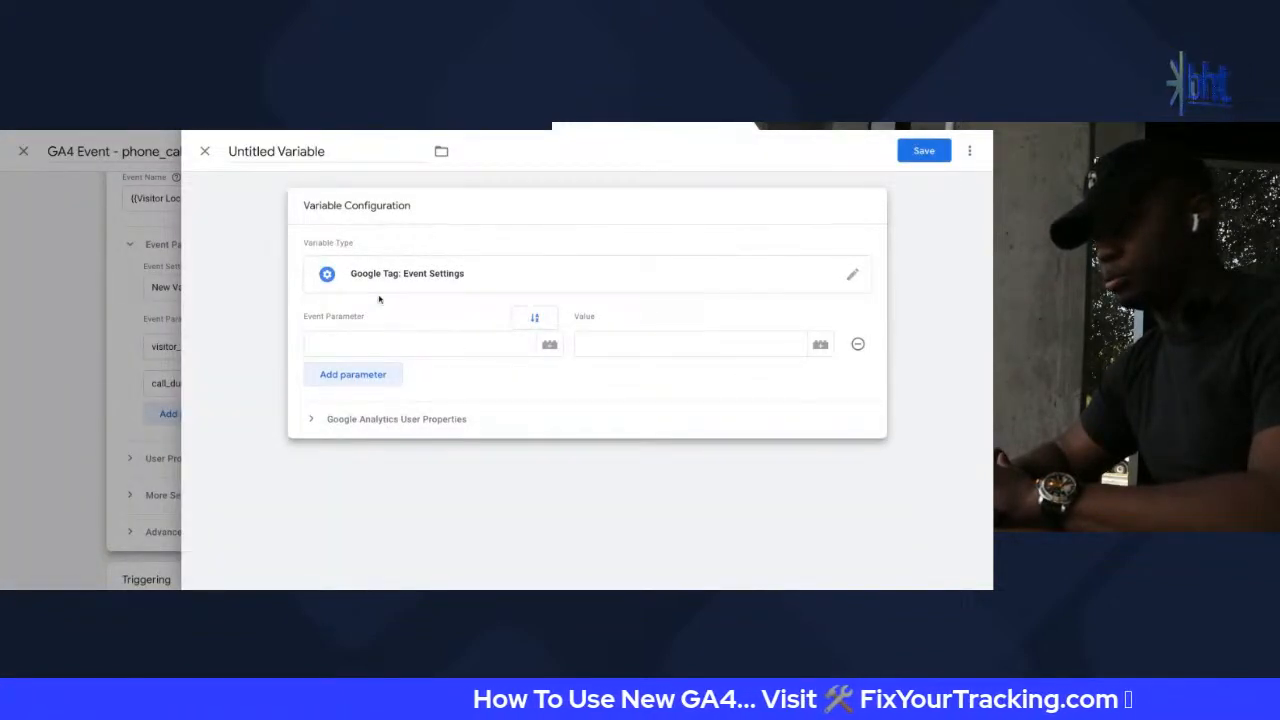
click(363, 341)
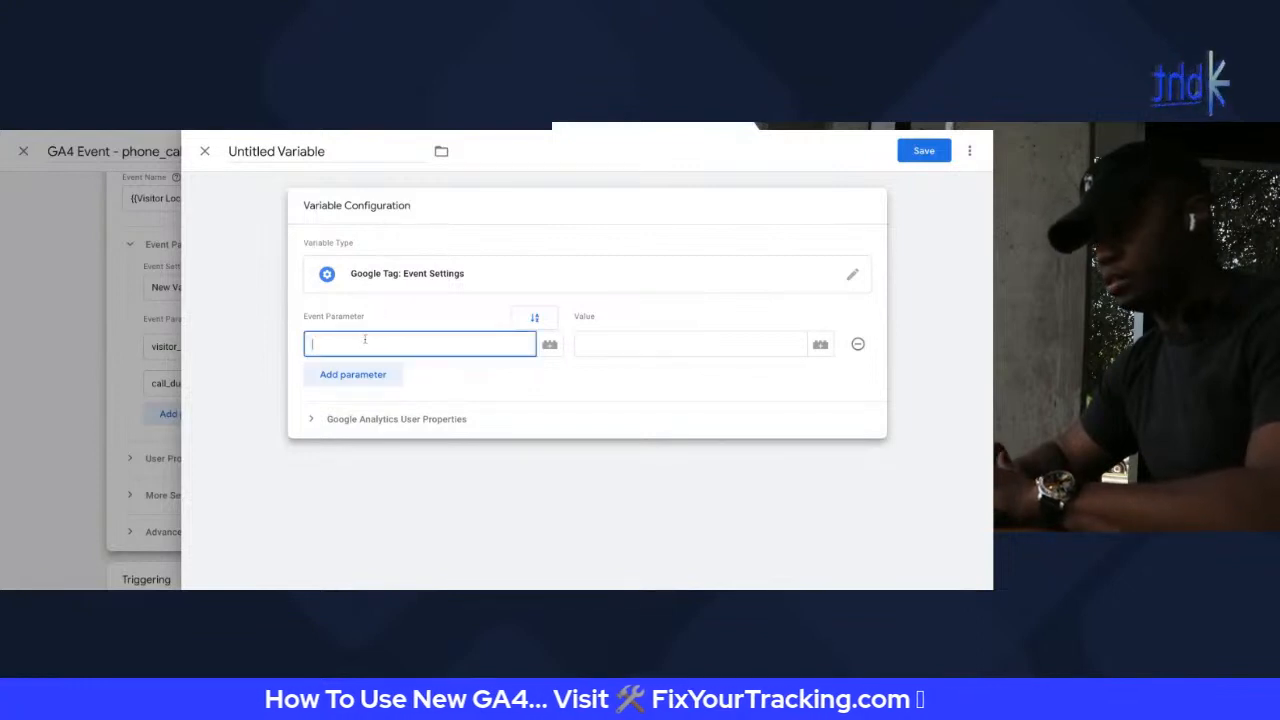
text(visitor_location)
click(393, 375)
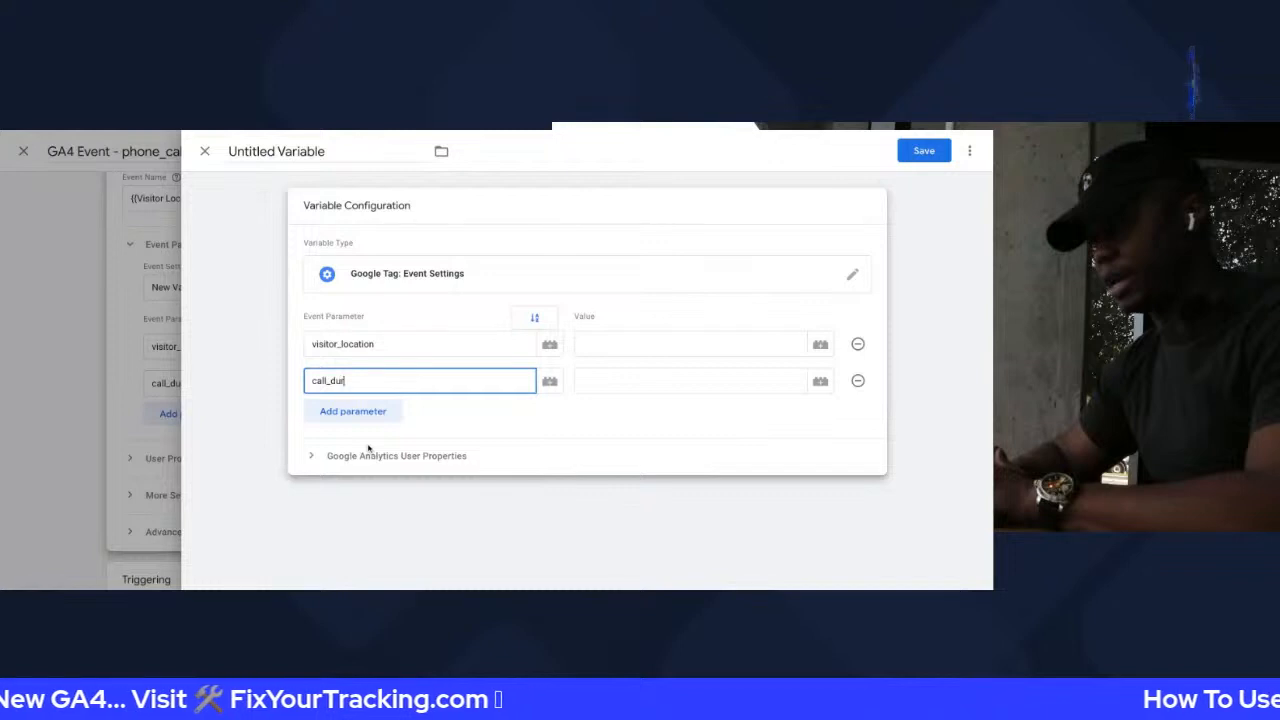
text(call_duration)
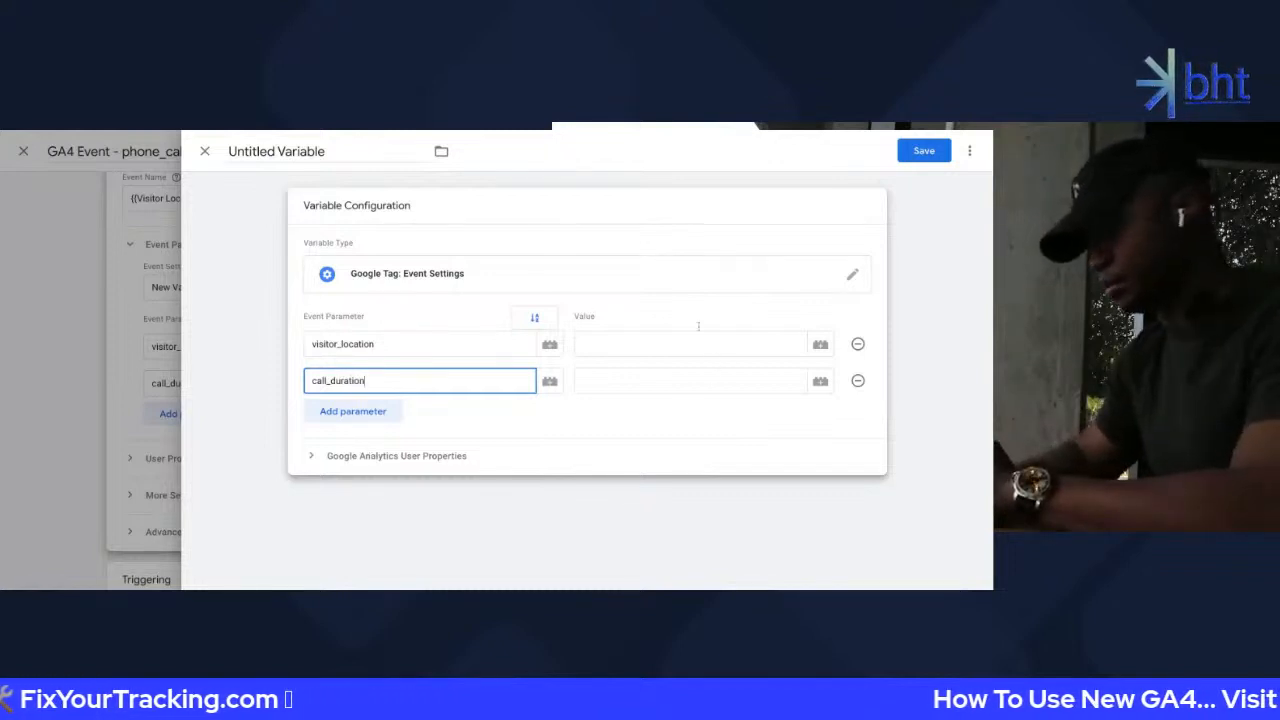
click(685, 327)
Set visitor_location to {{Visitor Location - Lookup Table}} and call_duration to {{dlv - call_duration}}
click(677, 348)
text({{)
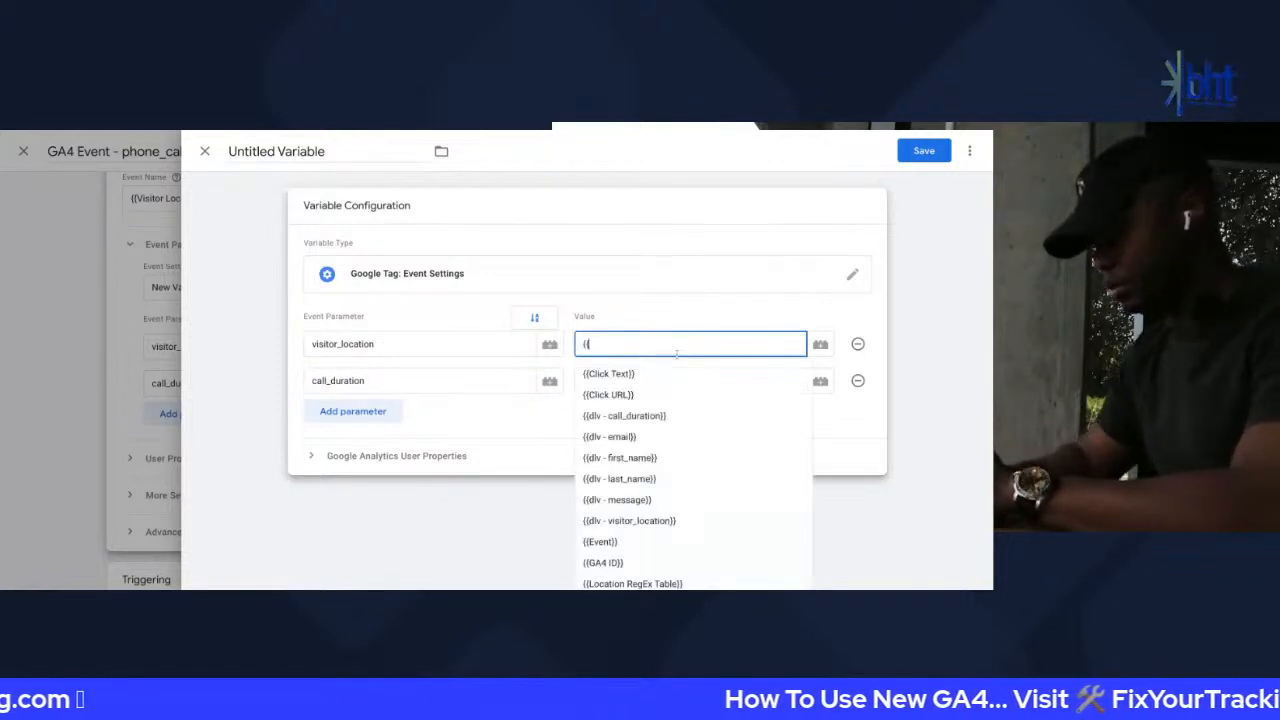
text(look)
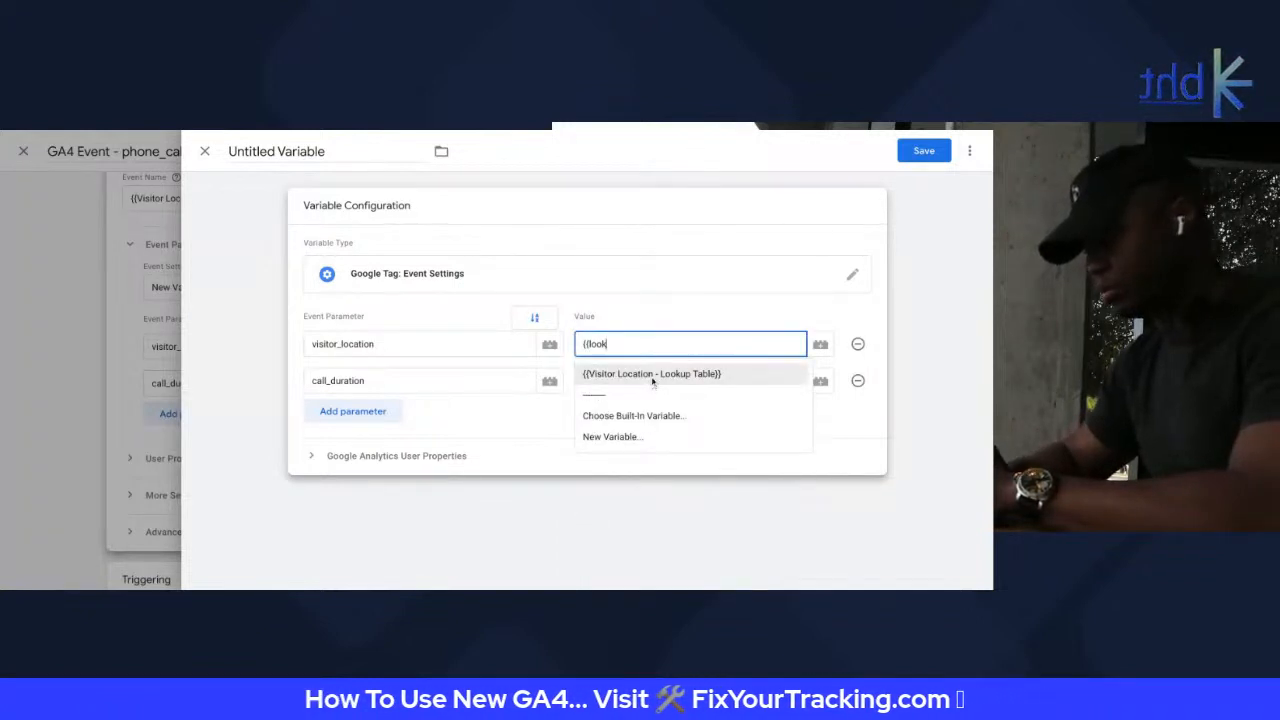
click(653, 377)
click(630, 389)
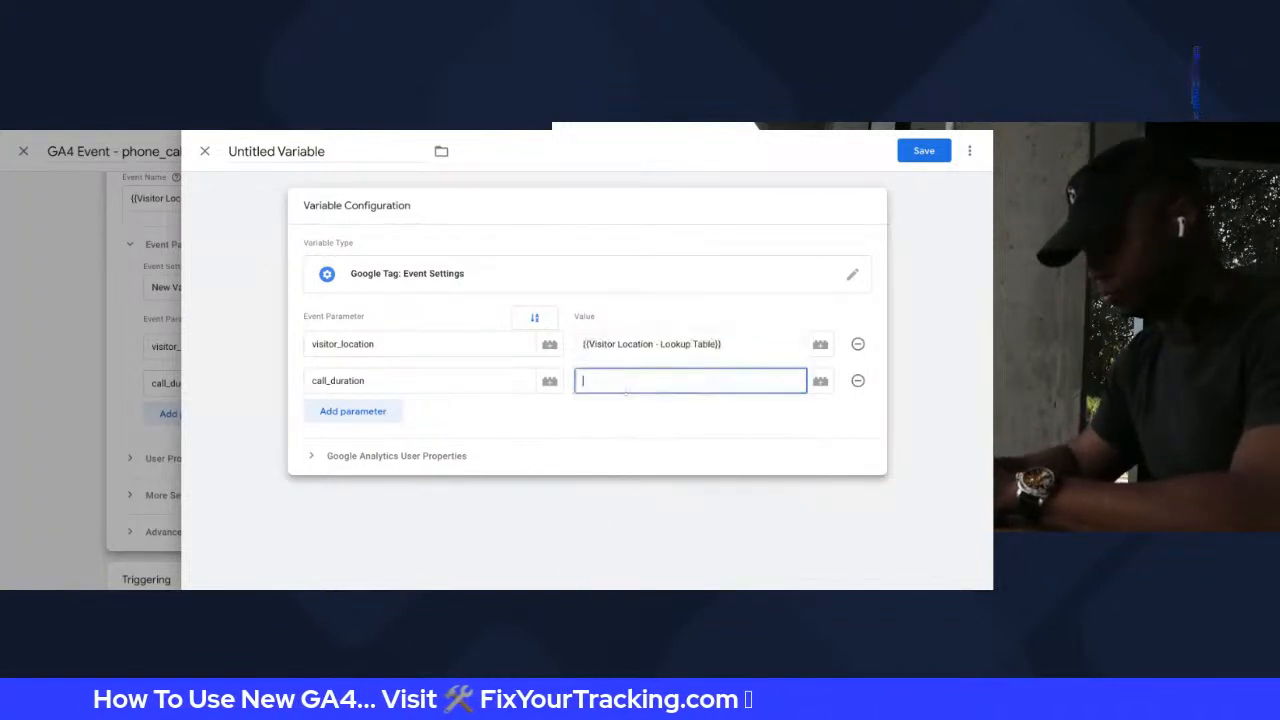
text({{call)
click(627, 416)
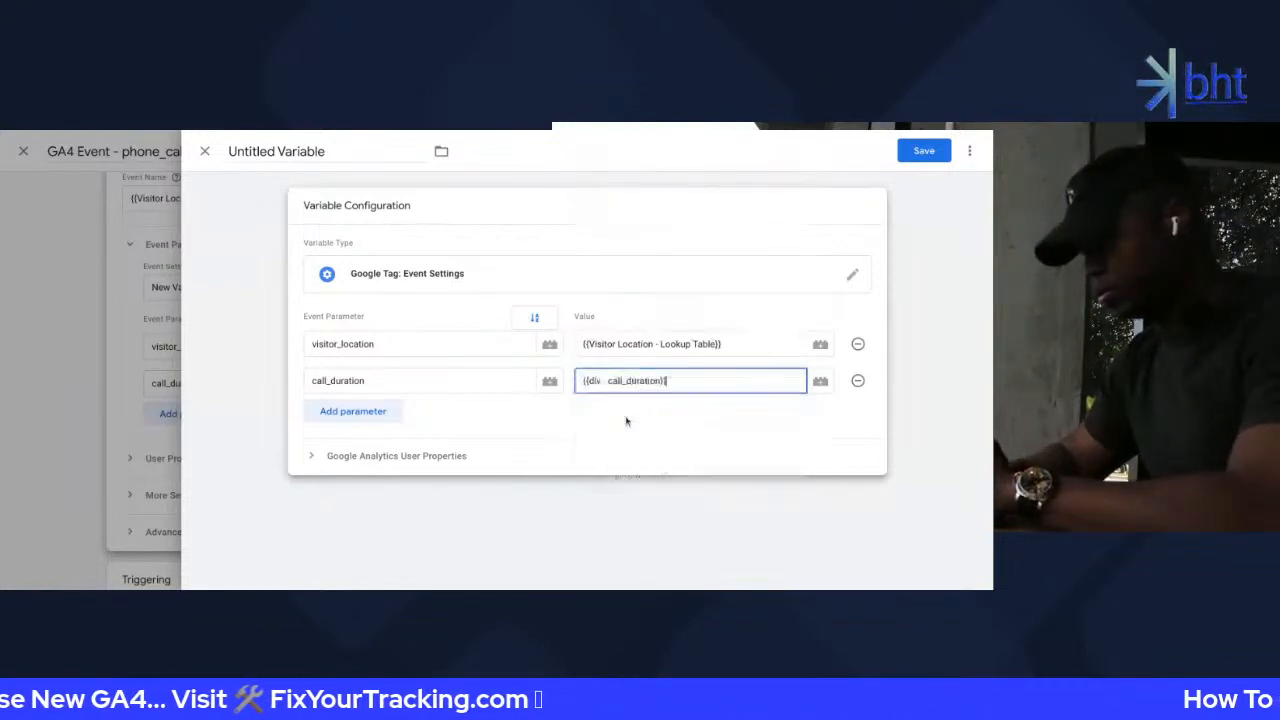
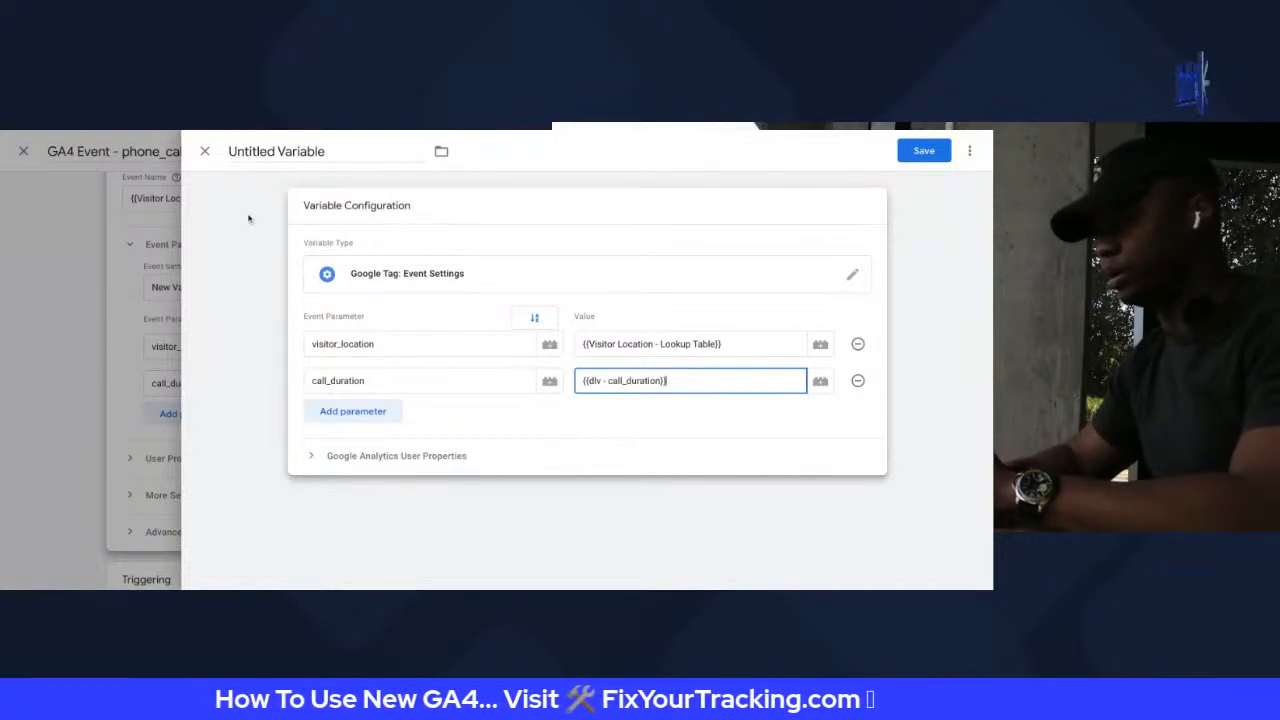
Rename the untitled settings variable to 'Event Settings Variable - location + duration'
triple_click(290, 150)
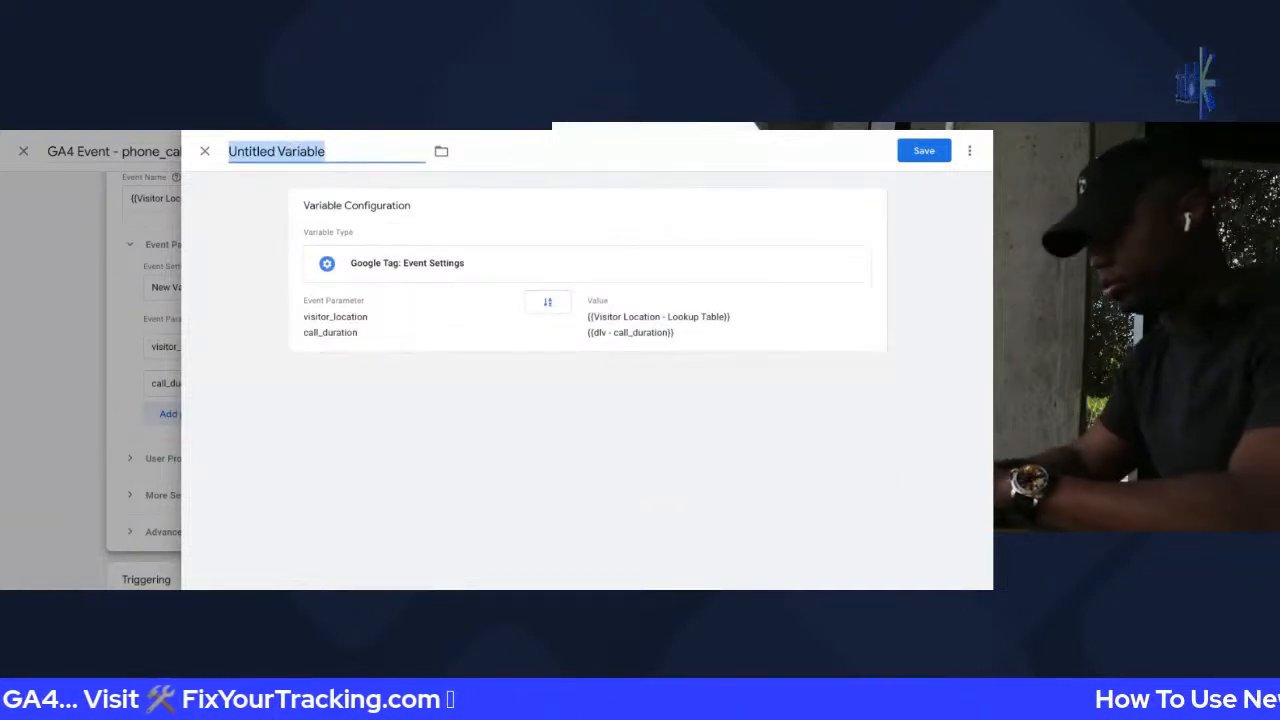
text(Event Settings)
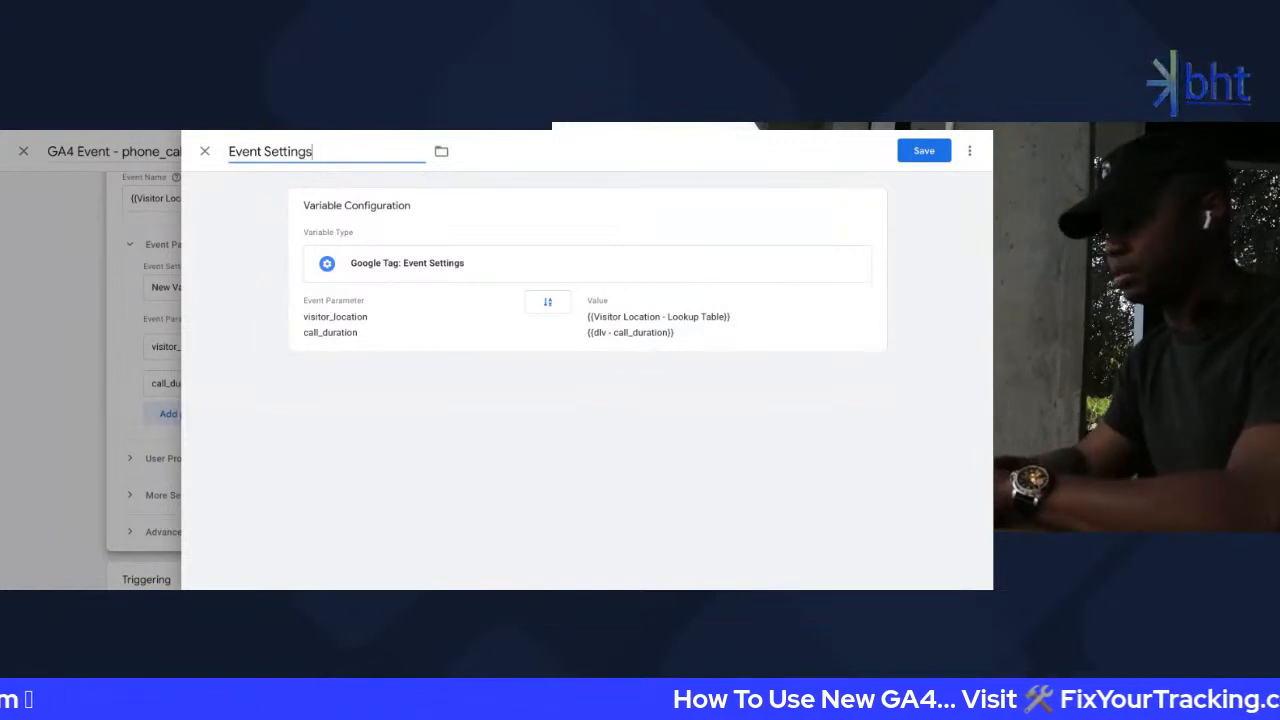
text( Variable)
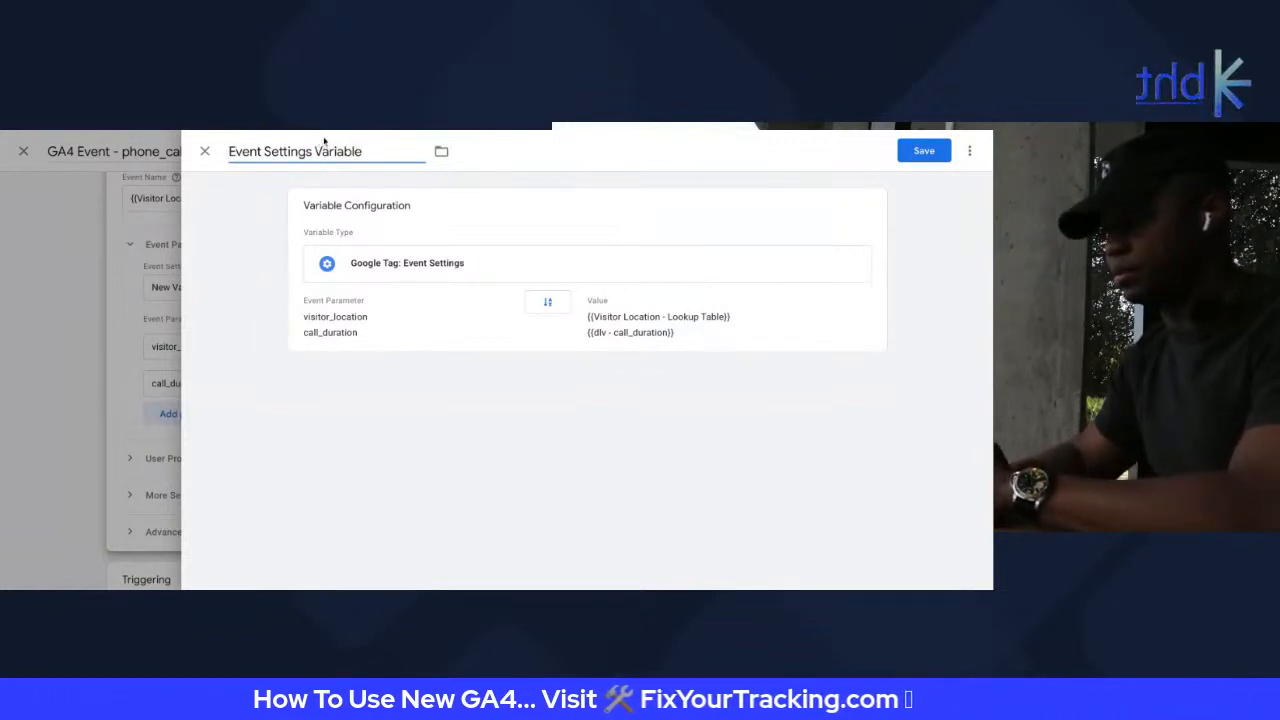
key(Home)
text(L)
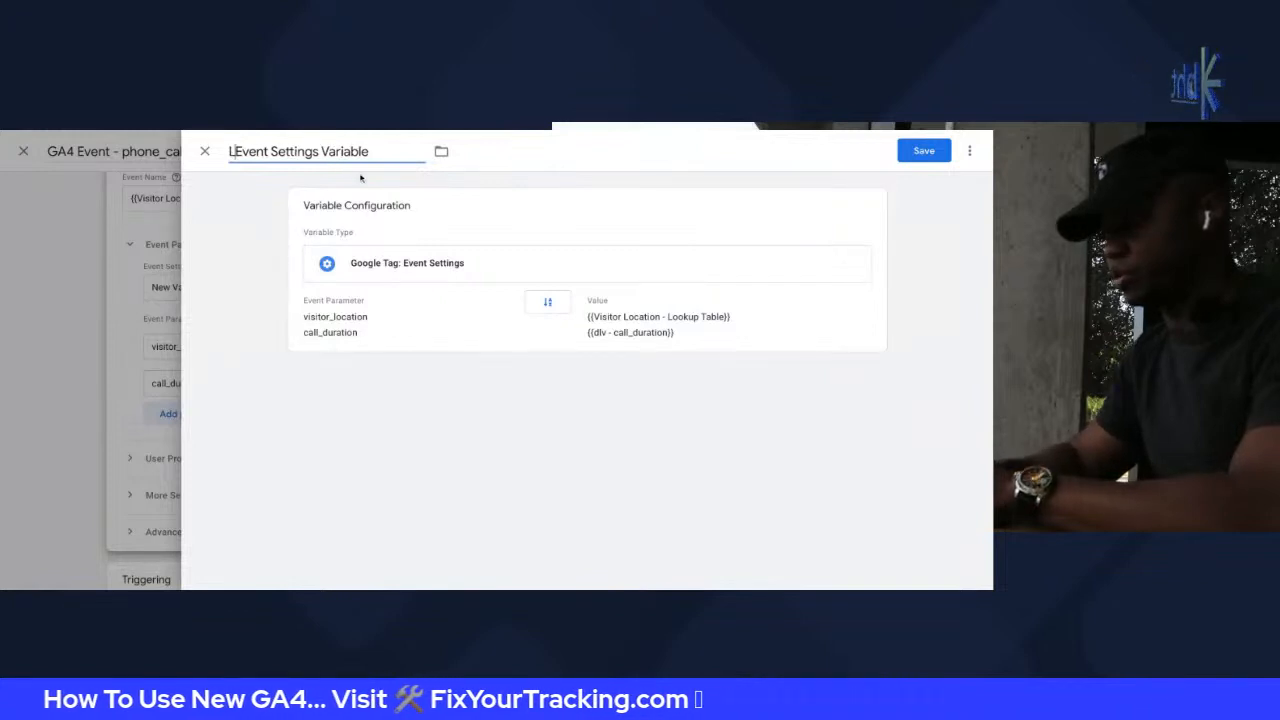
text(oca)
key(BackSpace)
key(BackSpace)
key(BackSpace)
key(BackSpace)
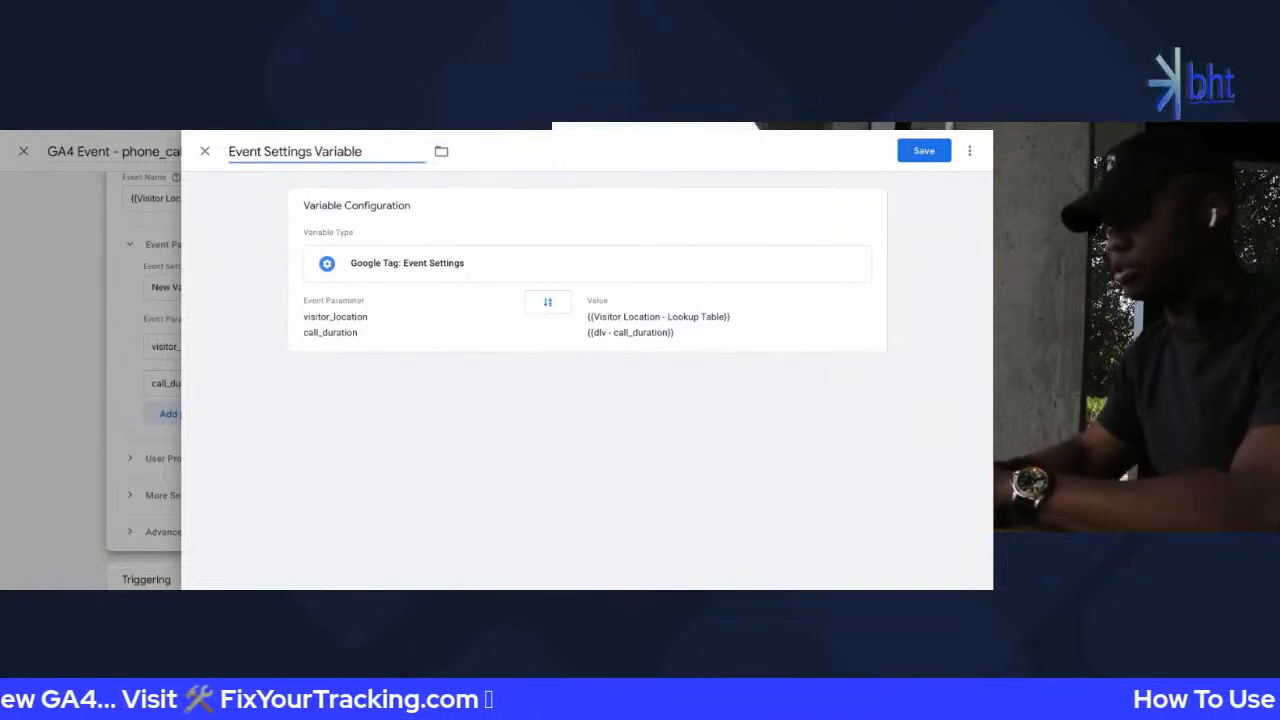
key(End)
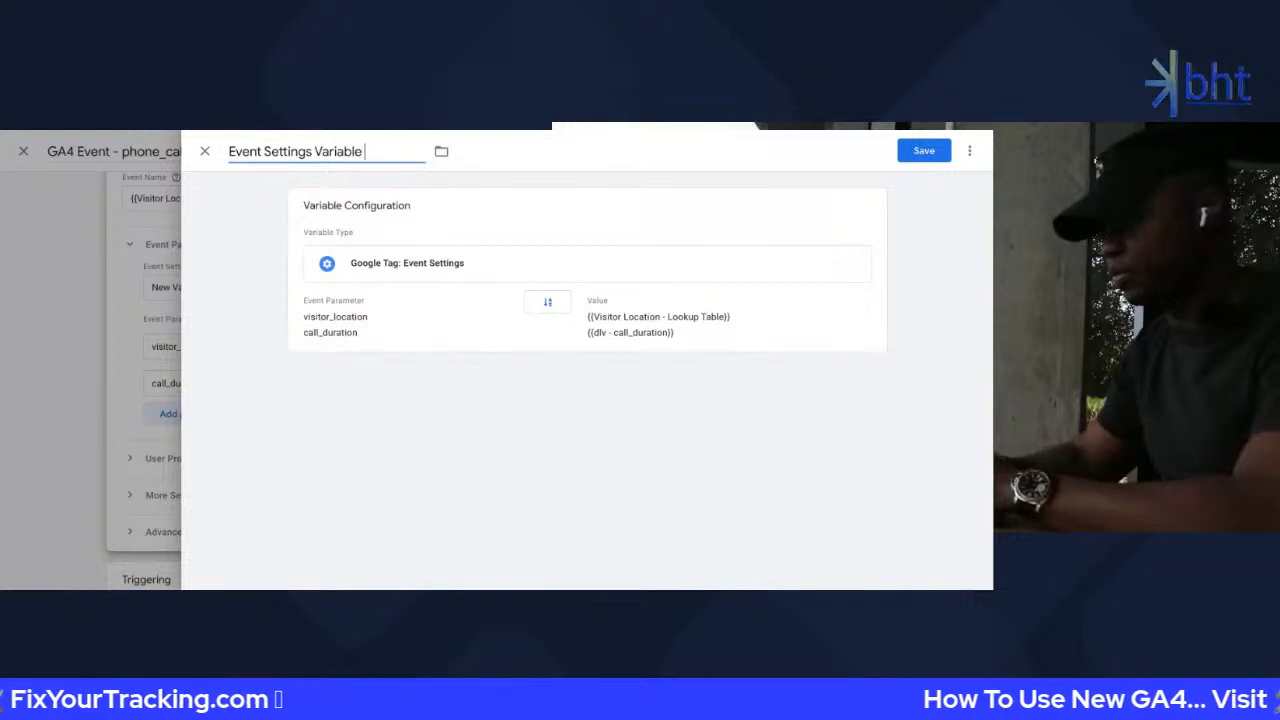
text(- location)
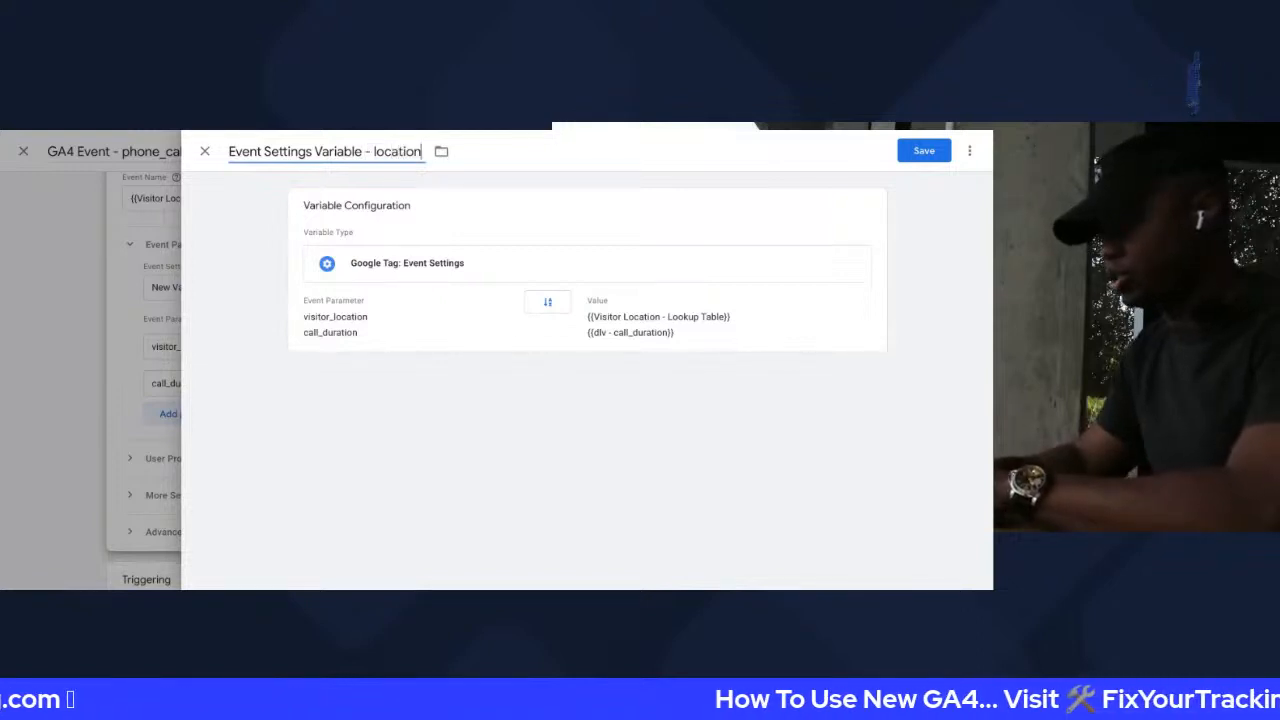
text( +)
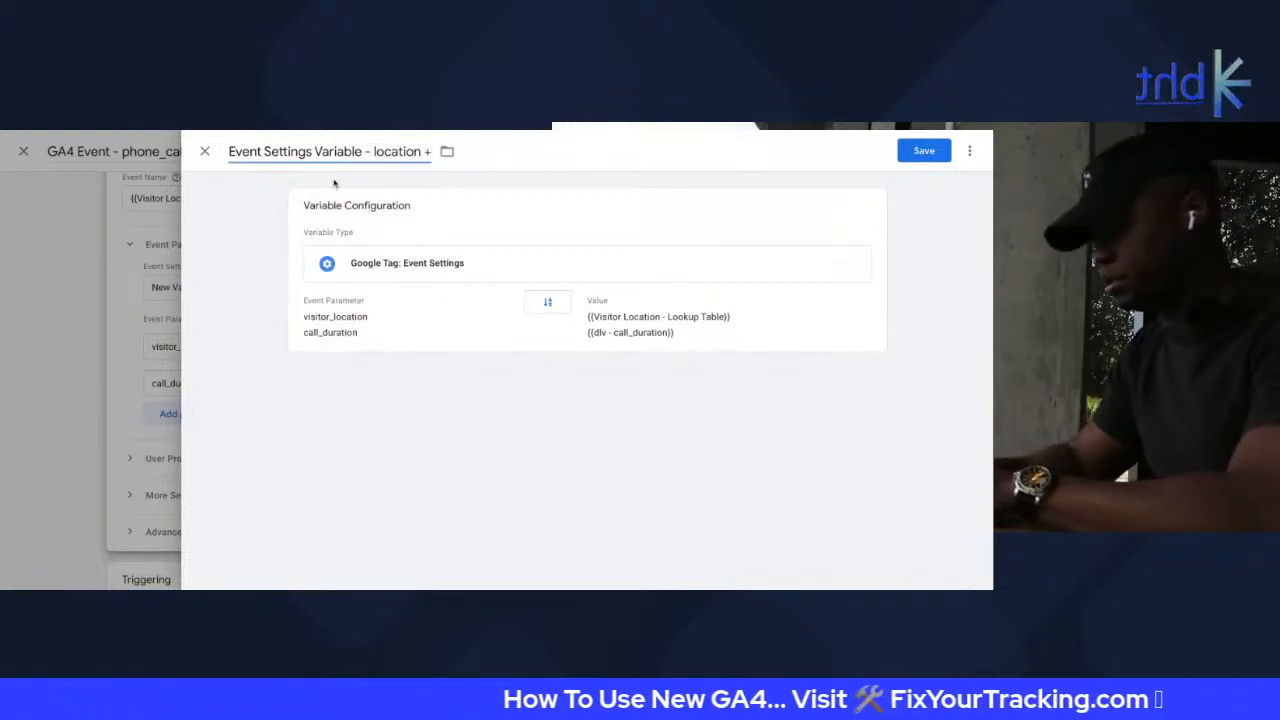
text( duration)
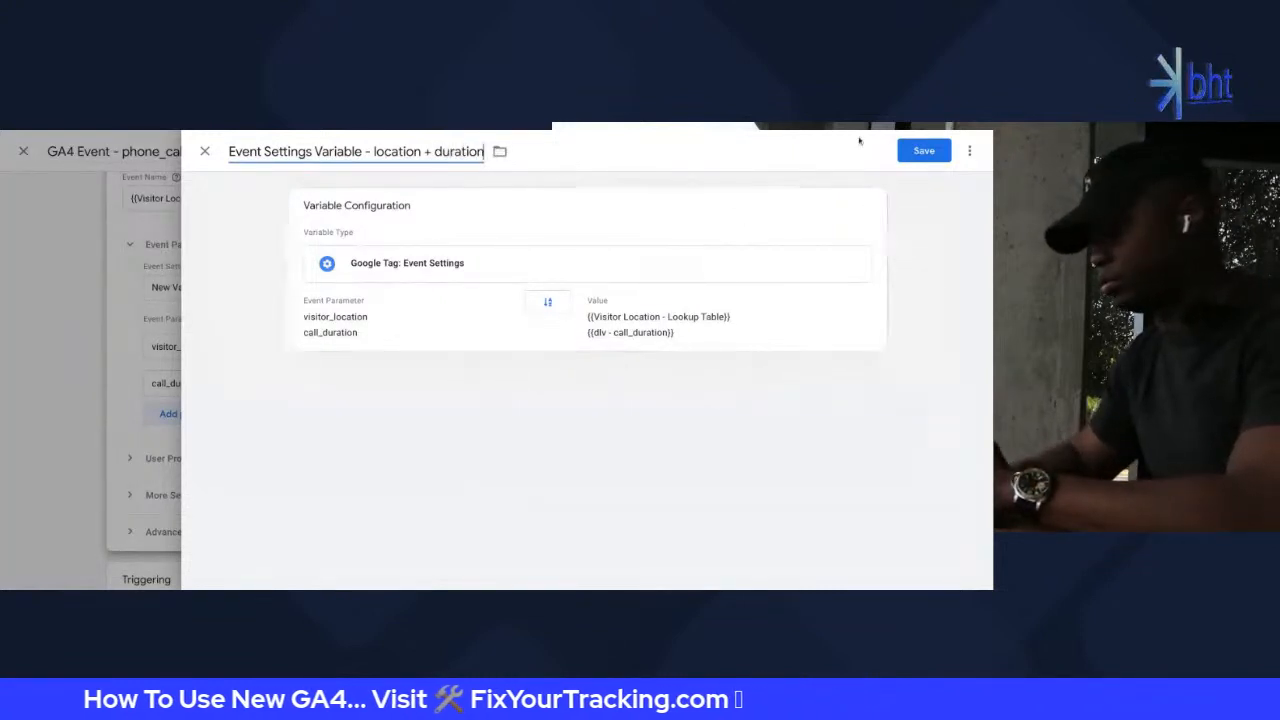
Save the variable and delete the tag's own visitor_location and call_duration parameter rows
click(918, 150)
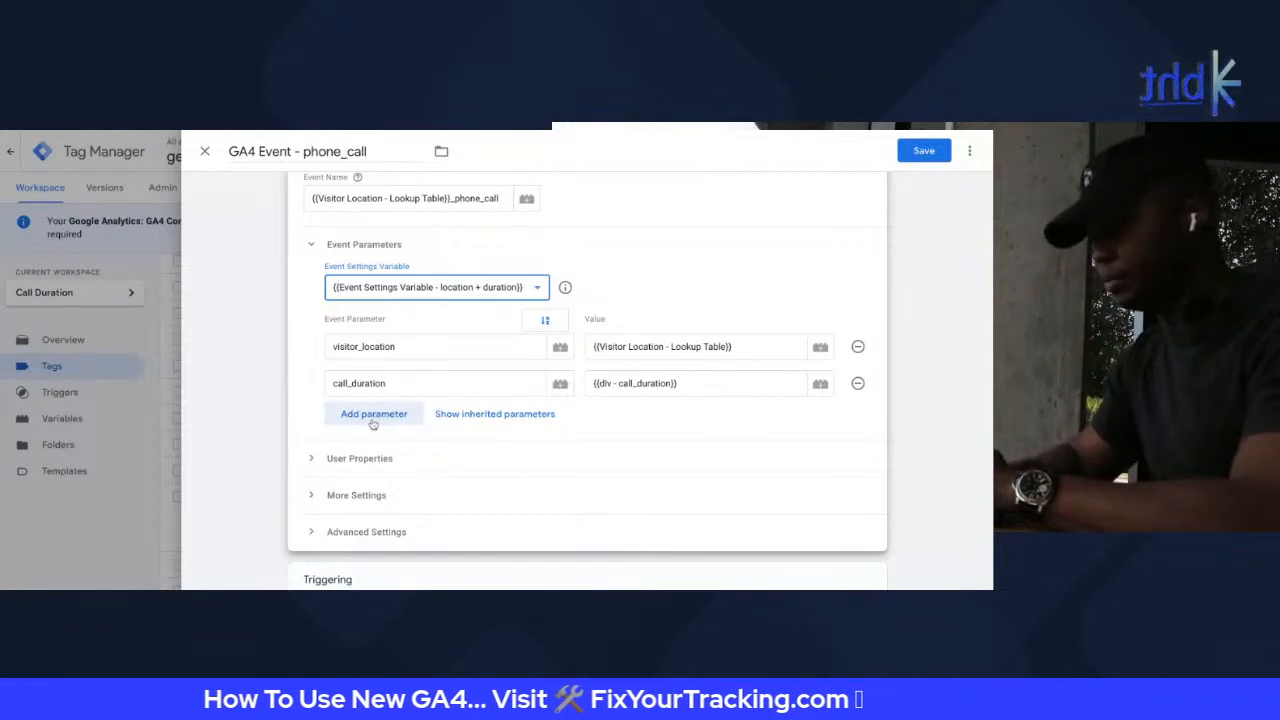
click(857, 348)
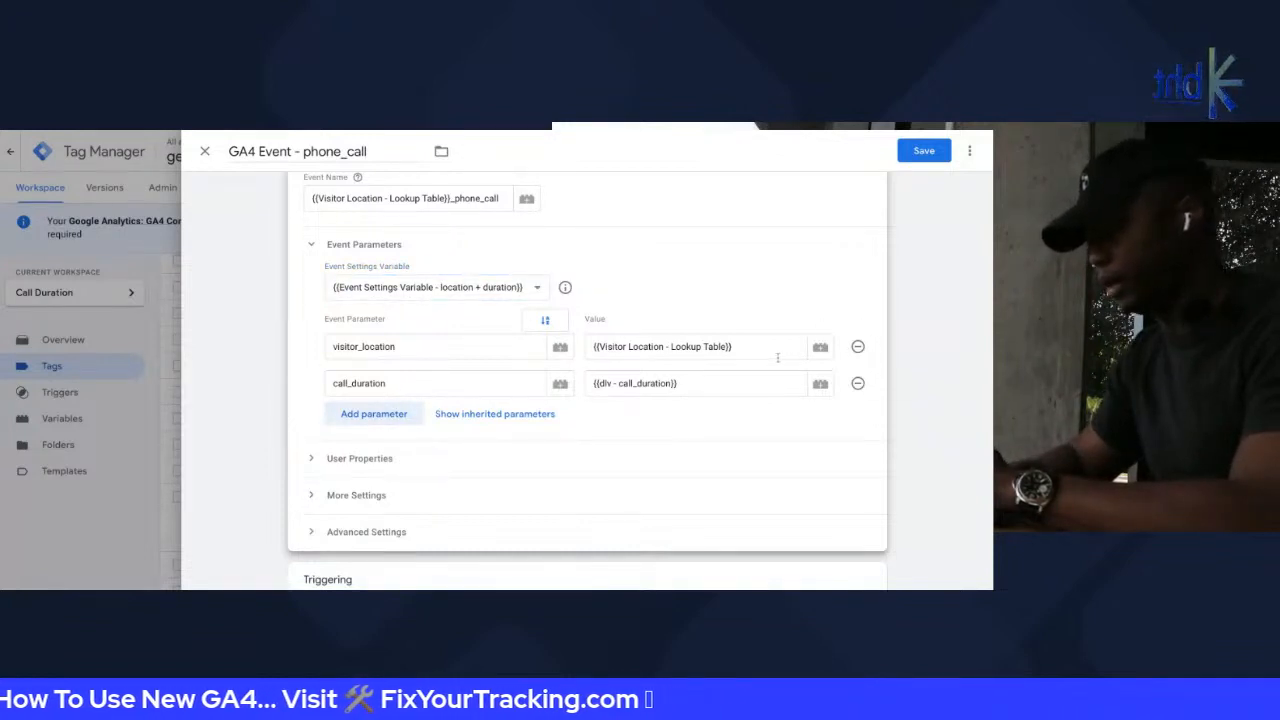
click(857, 346)
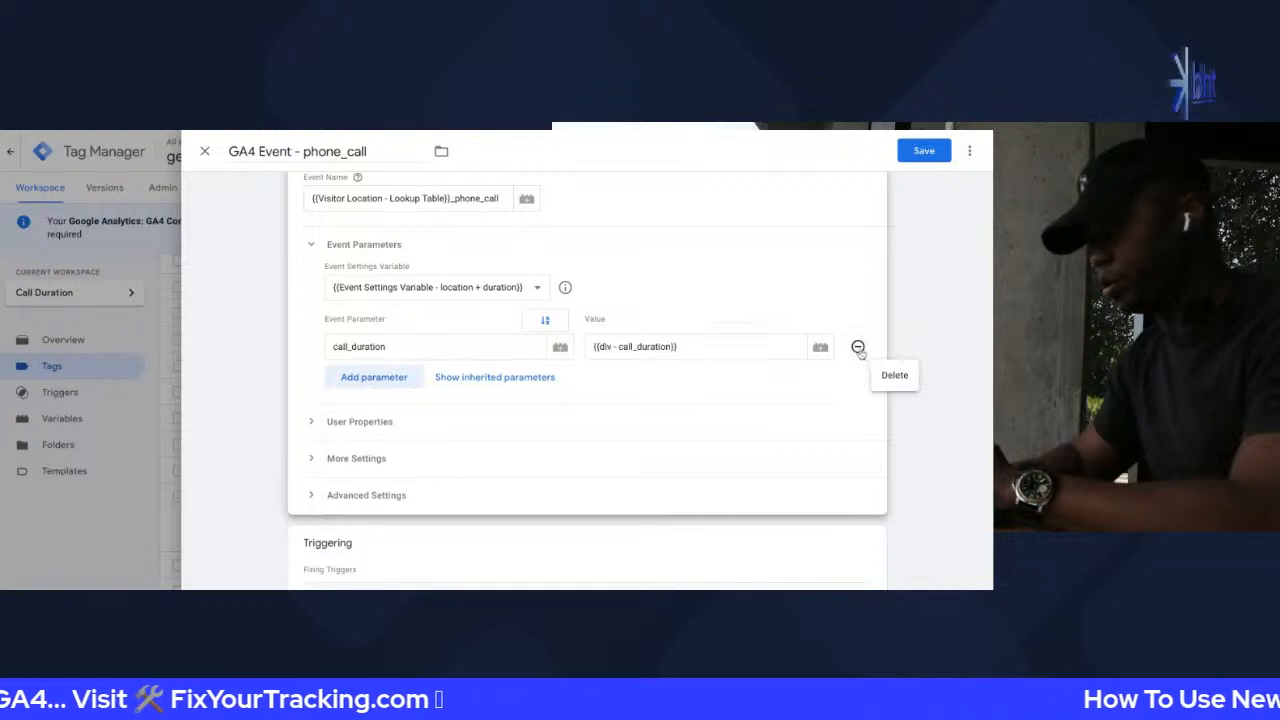
click(857, 346)
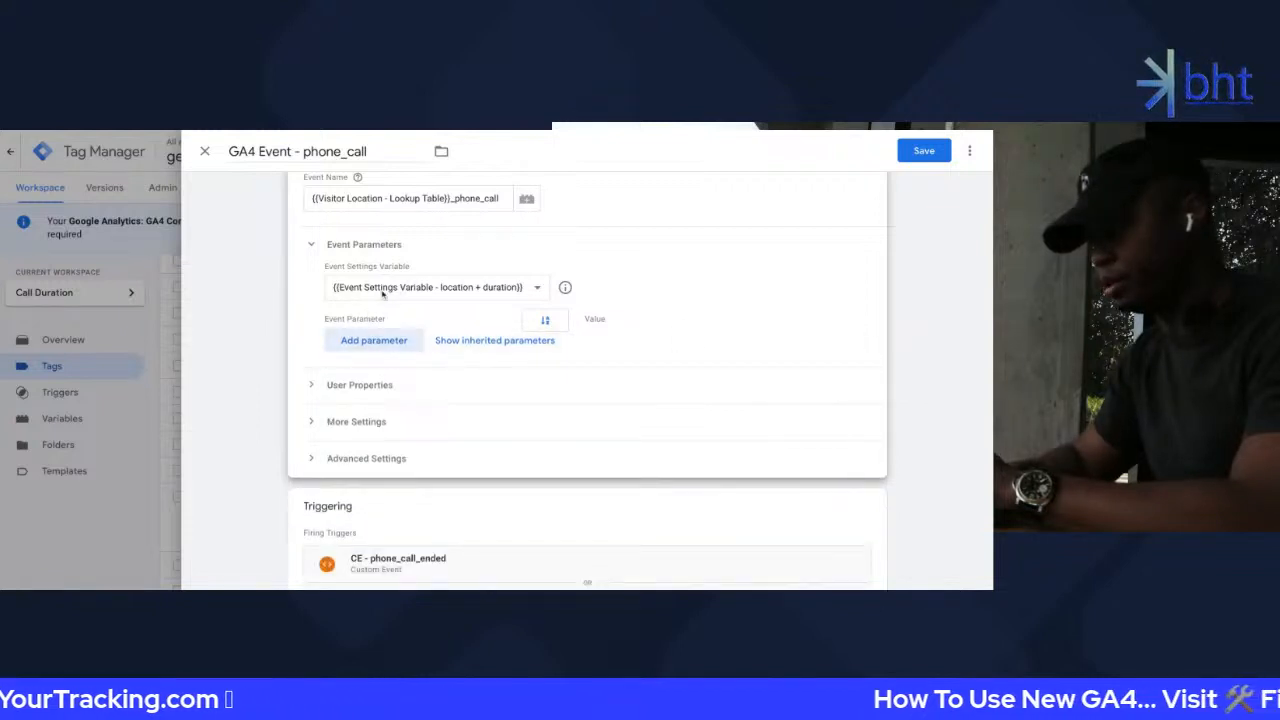
Show the inherited parameters, override and reset call_duration and visitor_location, then hide them
click(507, 341)
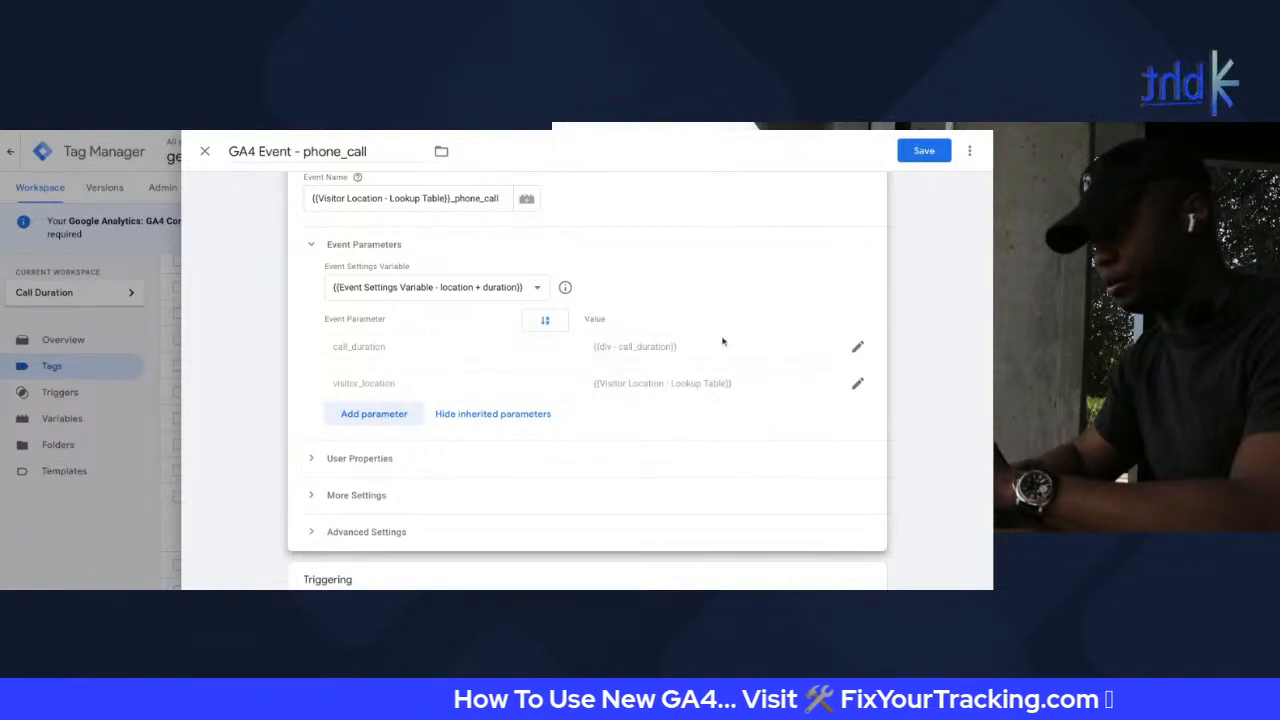
click(857, 350)
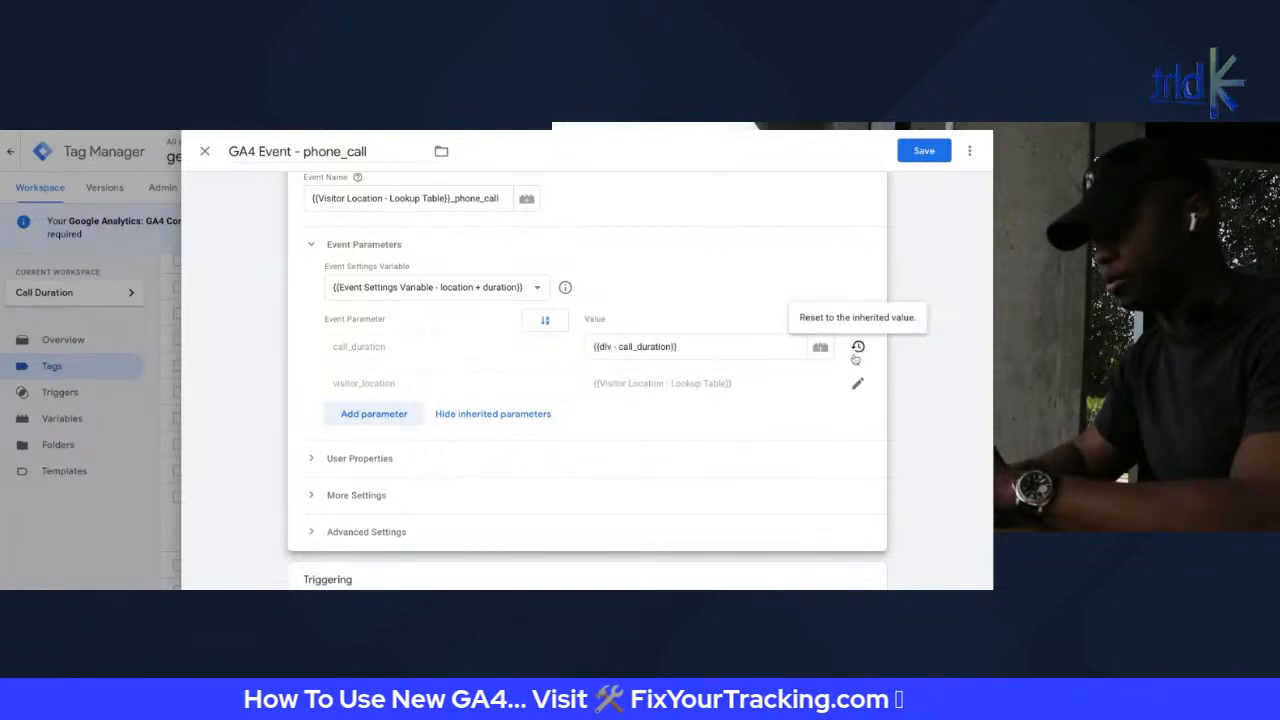
click(857, 383)
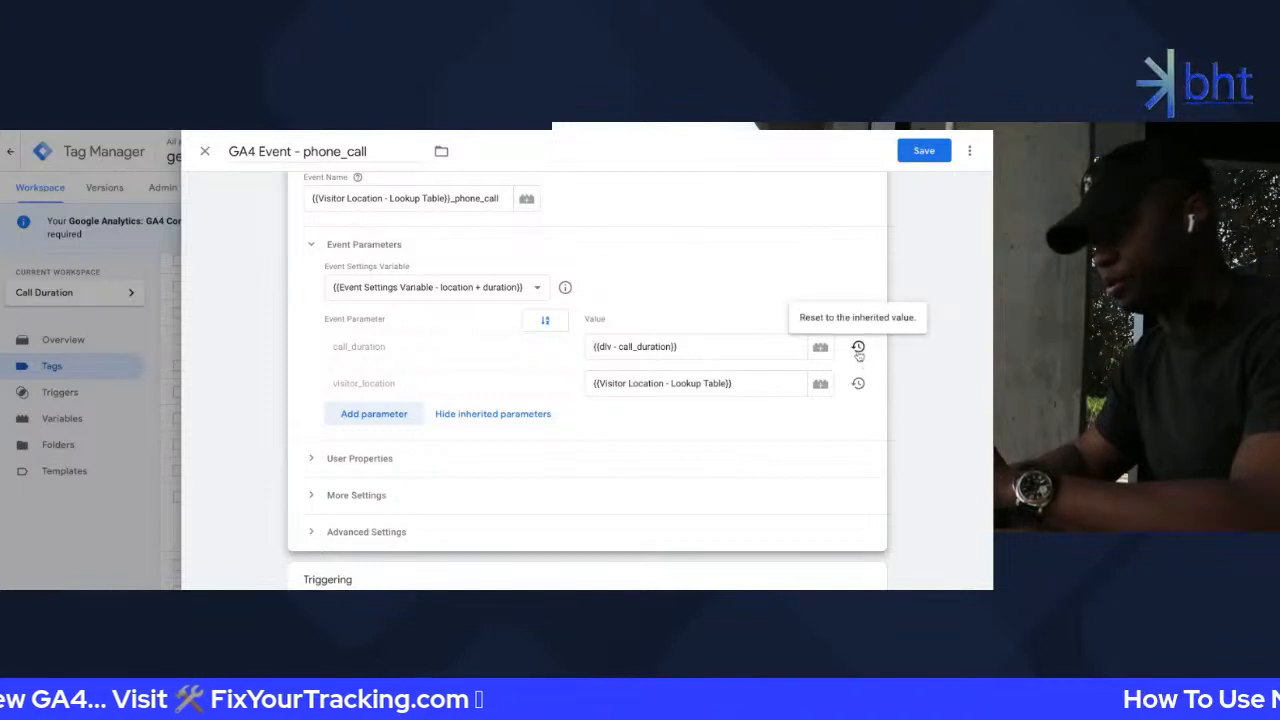
click(858, 348)
click(857, 383)
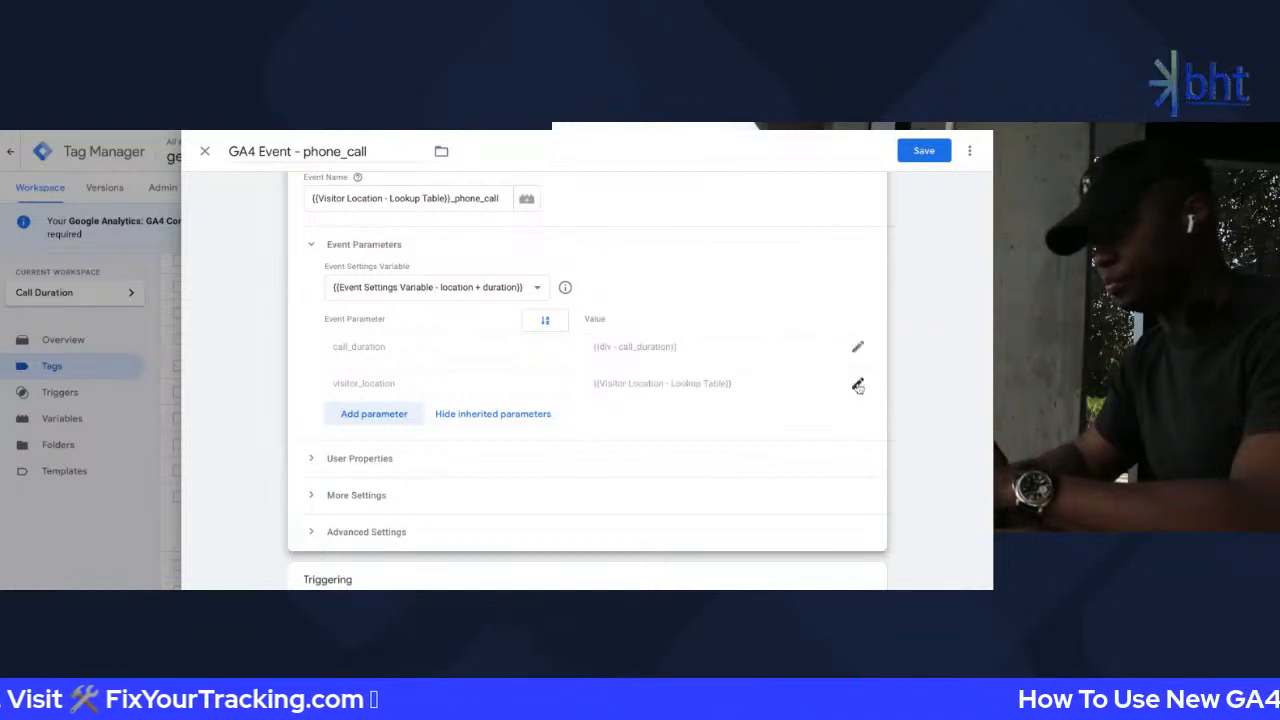
click(450, 414)
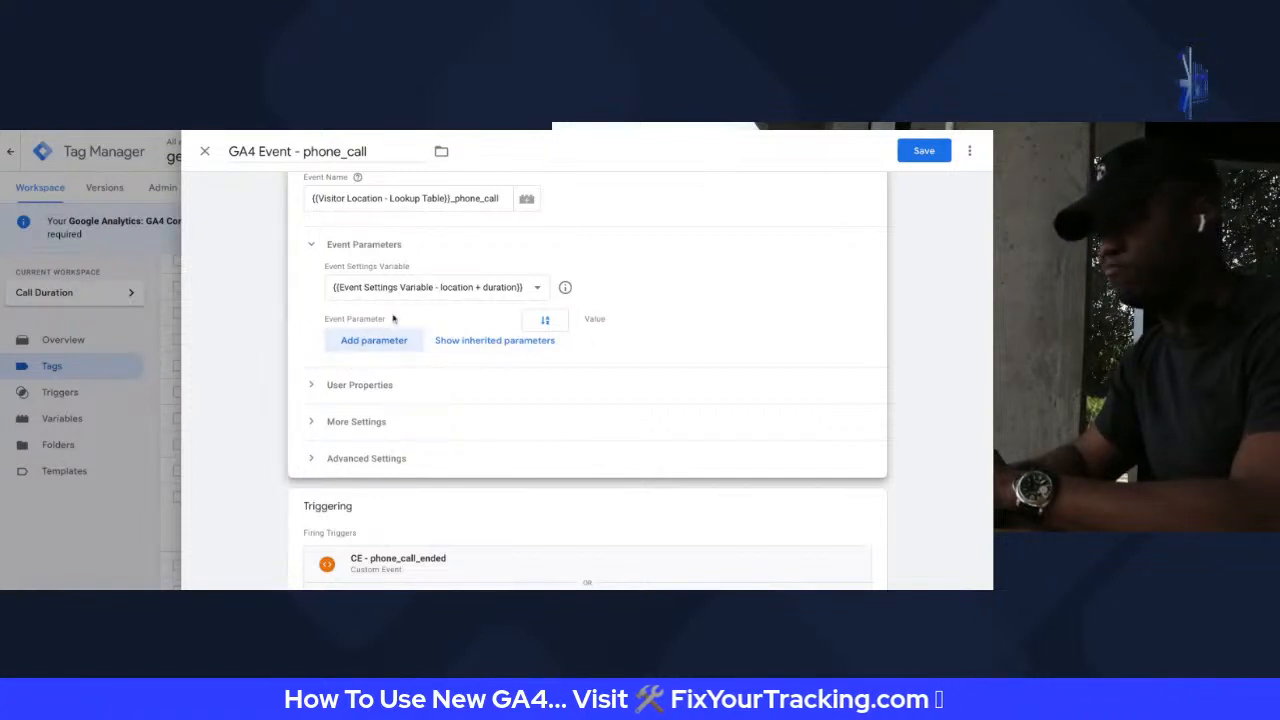
Add event parameters value $89.00 and shipping $3 to the phone_call tag
click(374, 344)
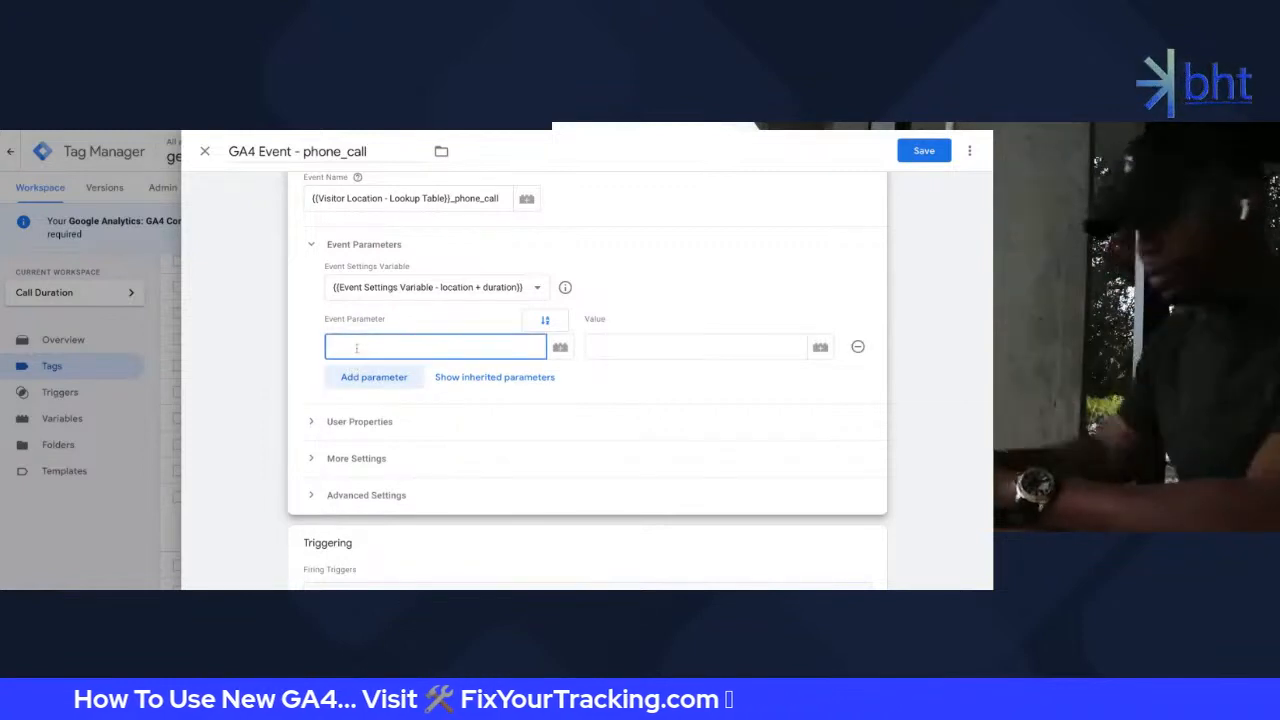
text(value)
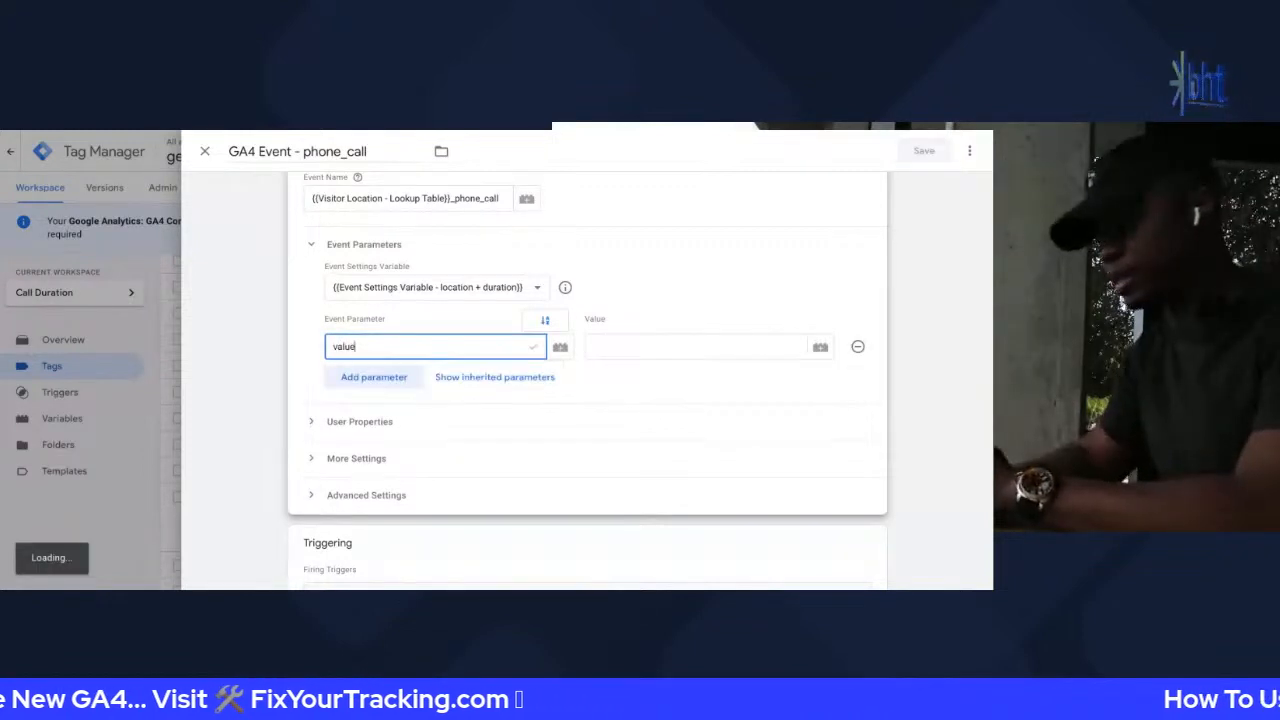
key(Tab)
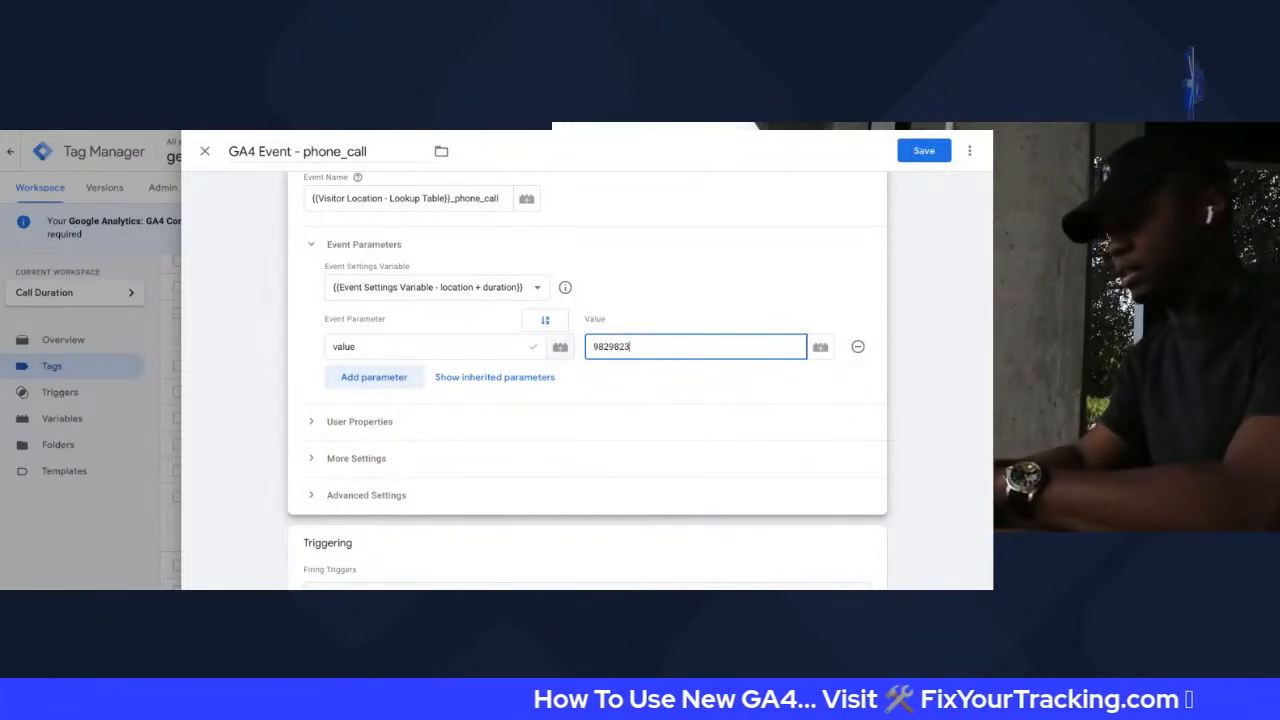
text(9829823)
key(BackSpace)
key(BackSpace)
key(BackSpace)
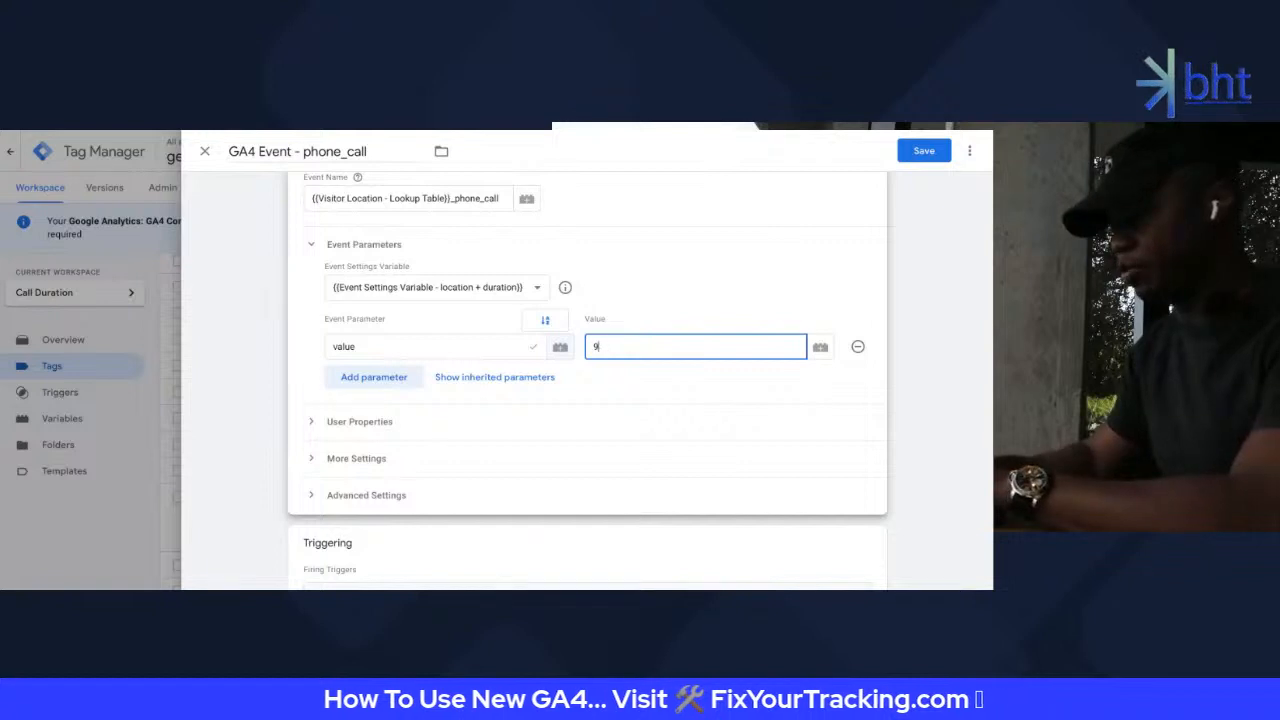
text($)
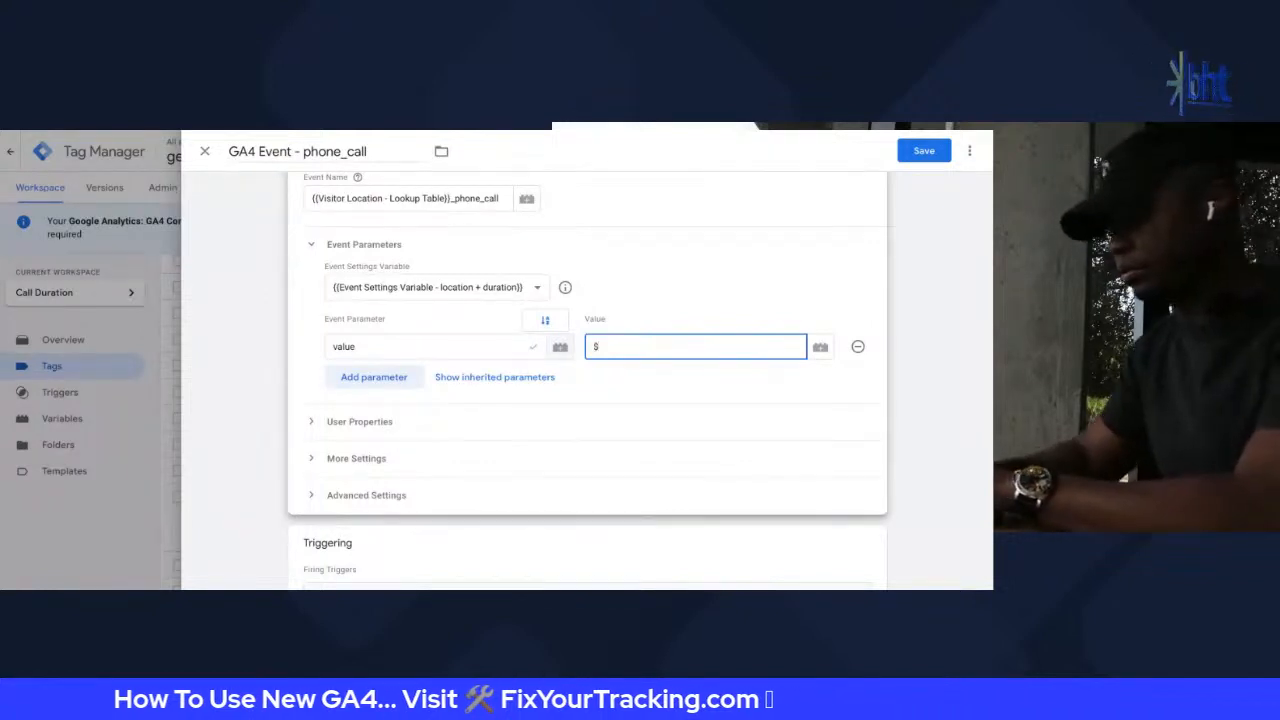
text(89.00)
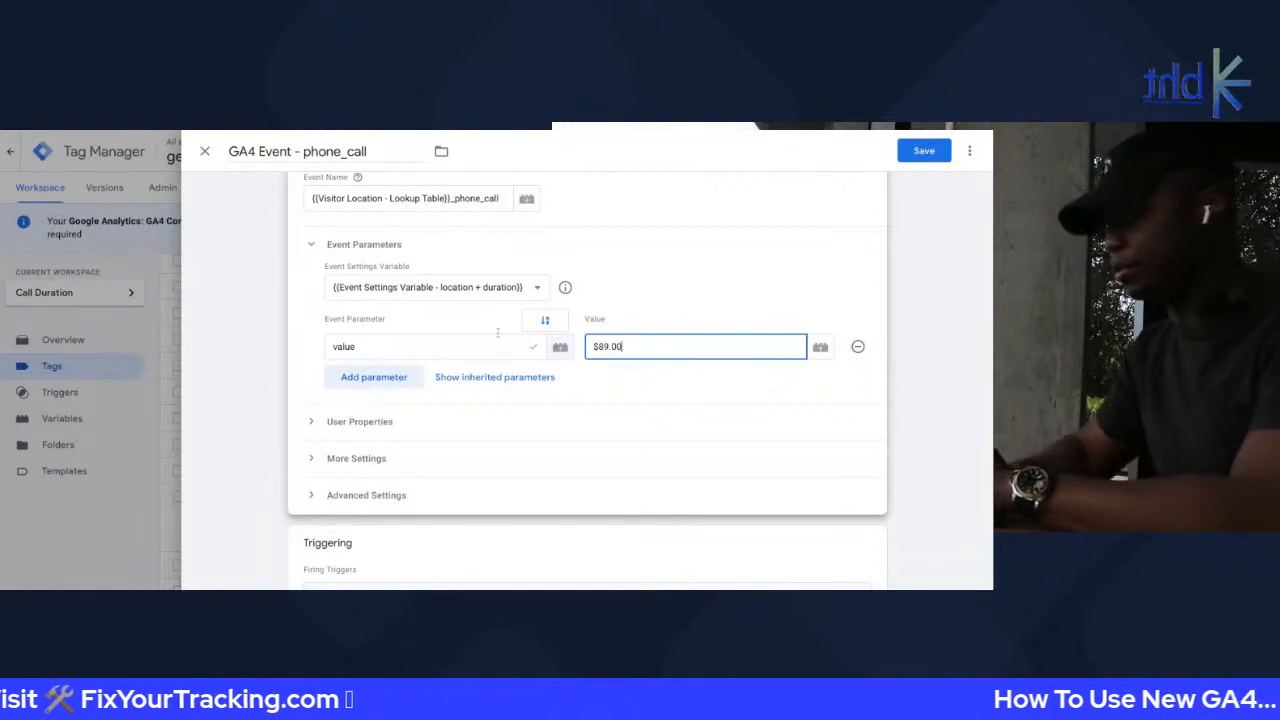
click(340, 377)
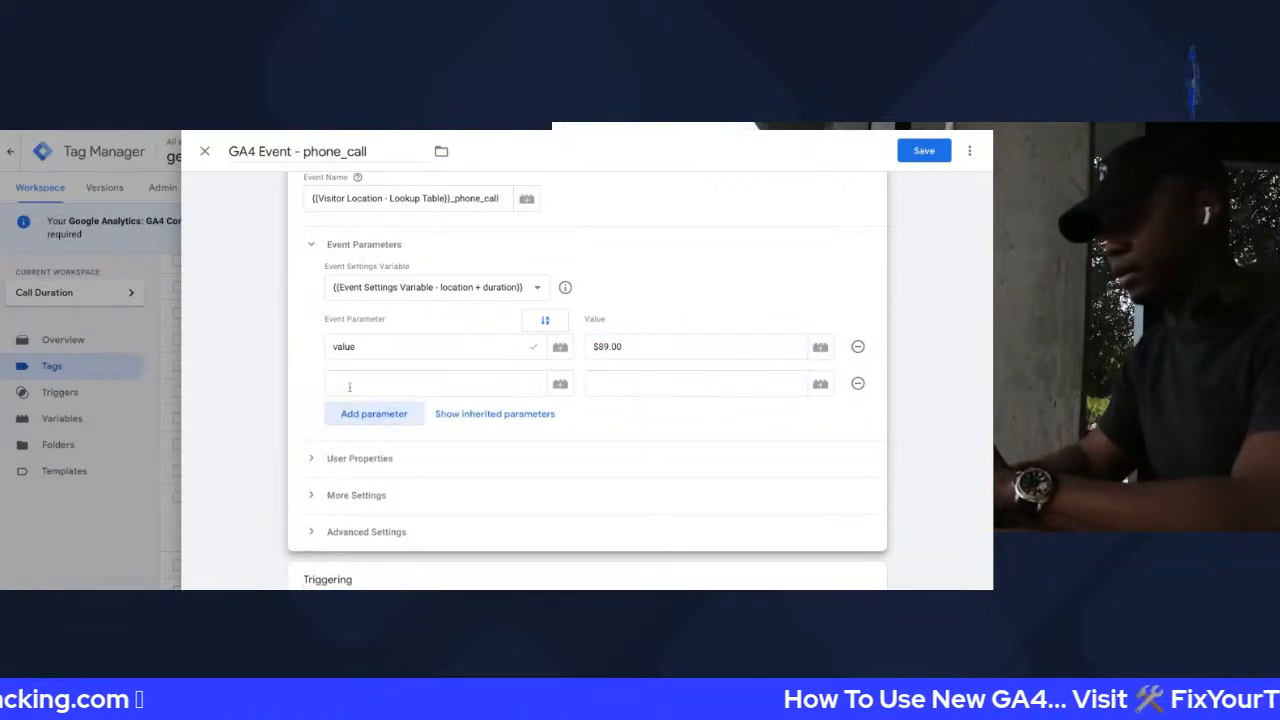
click(345, 384)
text(shipp)
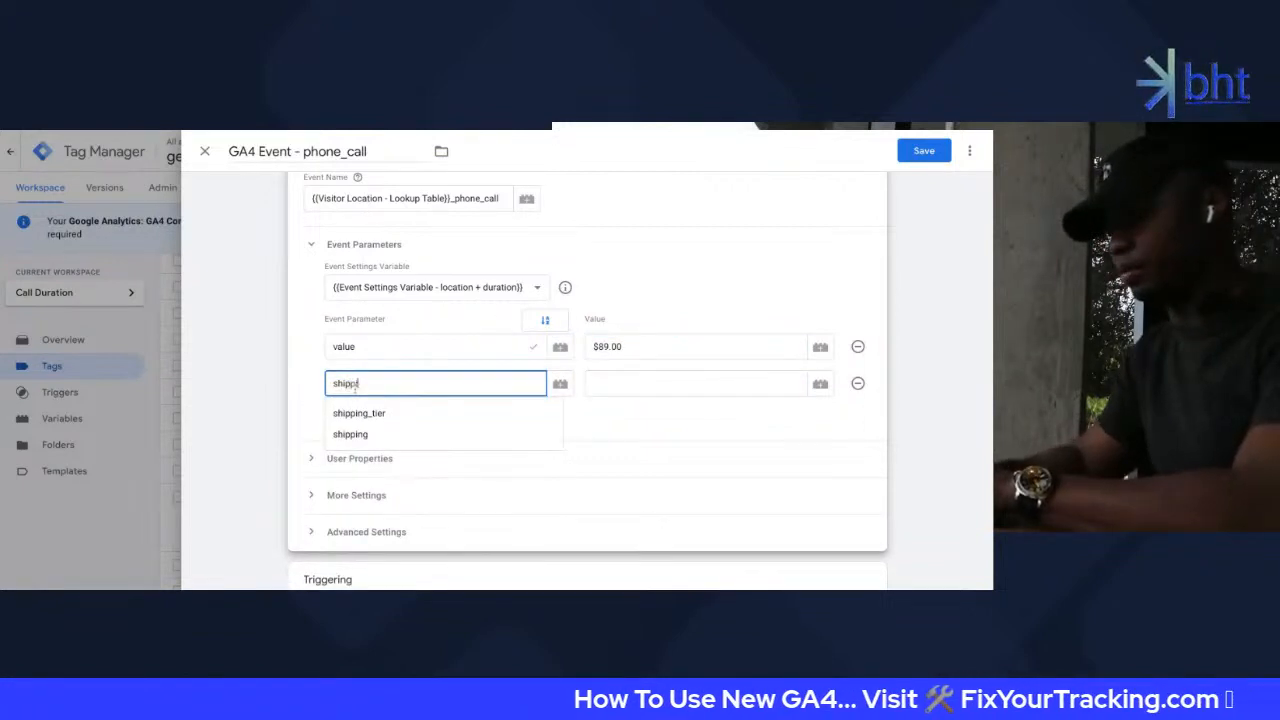
text(ing)
click(637, 375)
text($3)
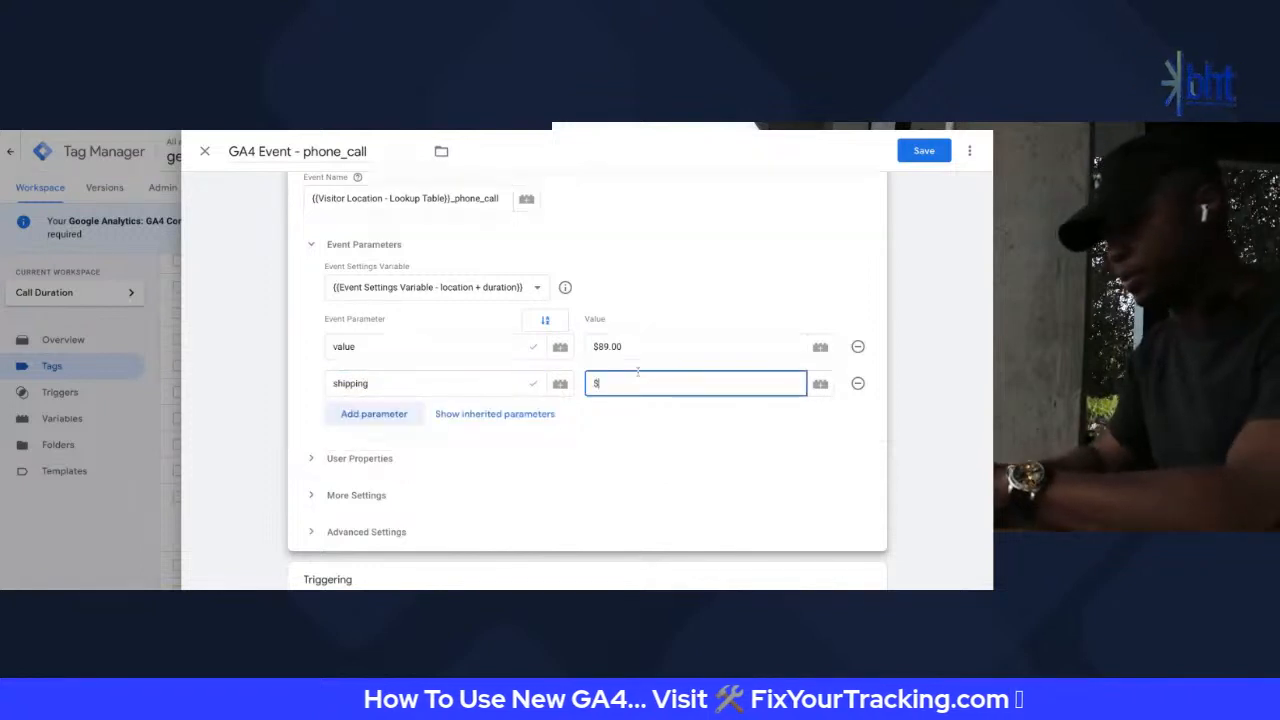
Add a transaction_id parameter with a sample ID and a tax parameter of $8.25%
click(337, 413)
click(440, 421)
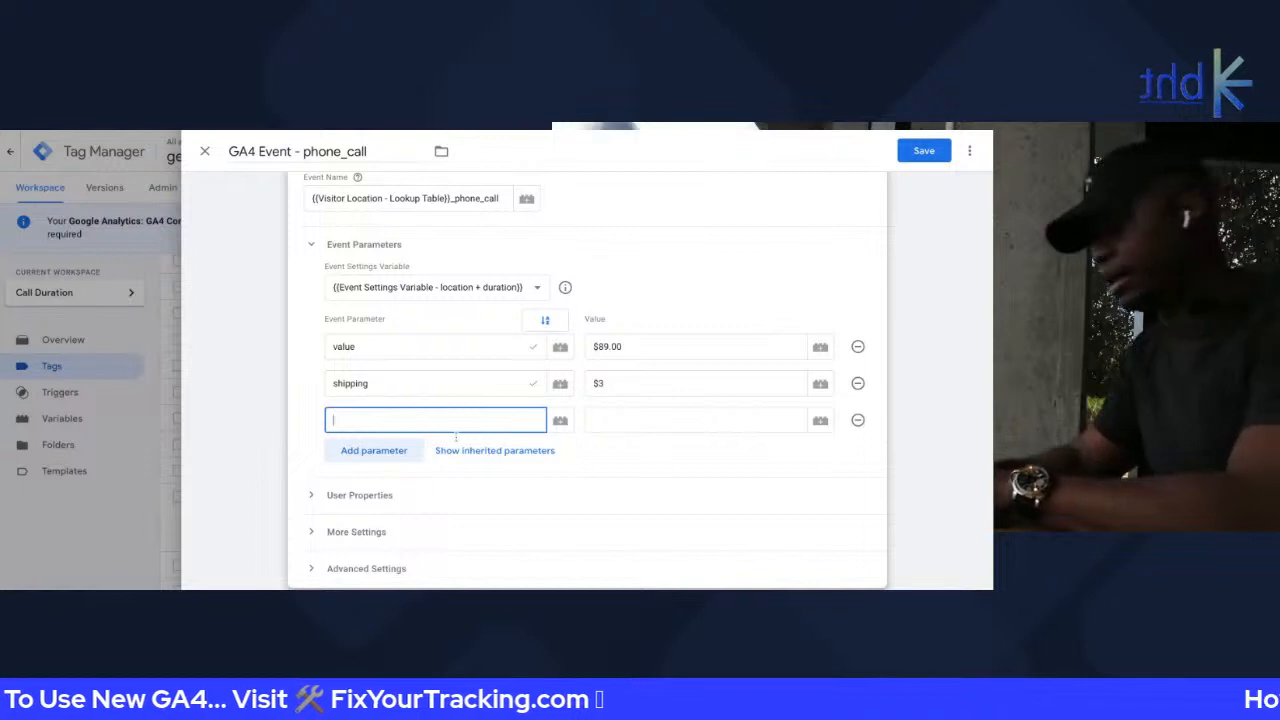
text(transac)
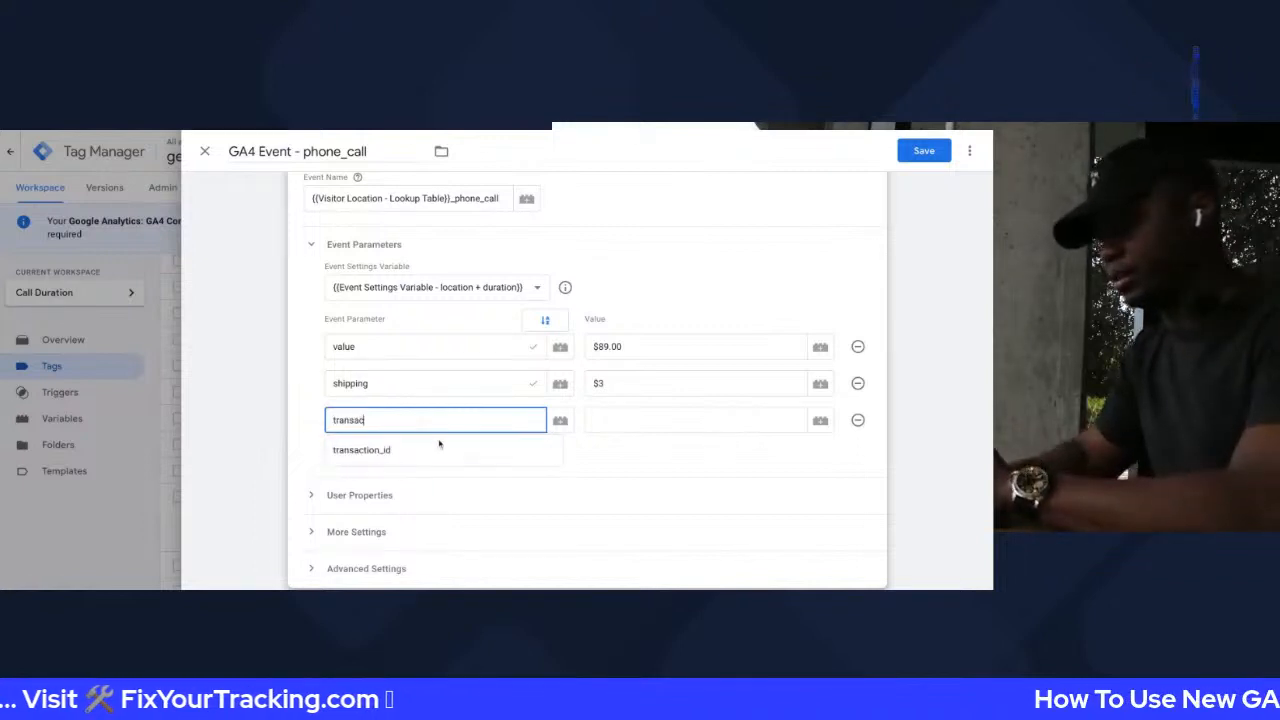
click(430, 450)
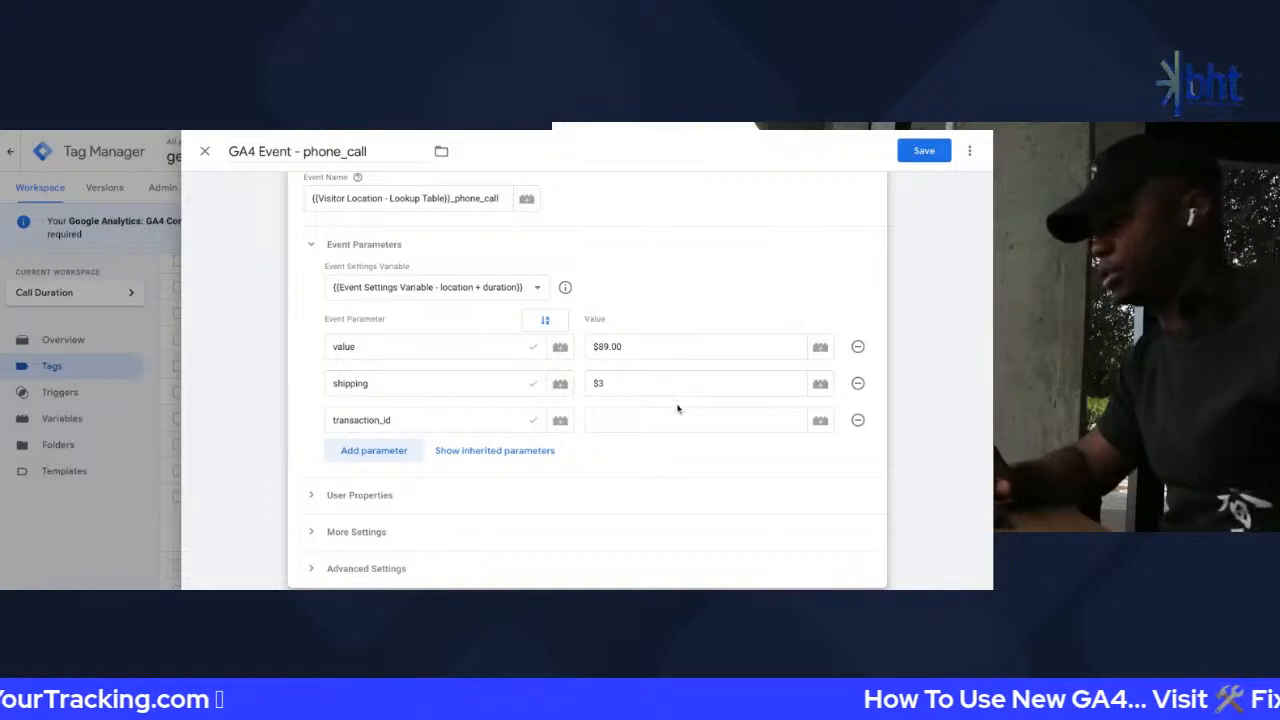
click(662, 420)
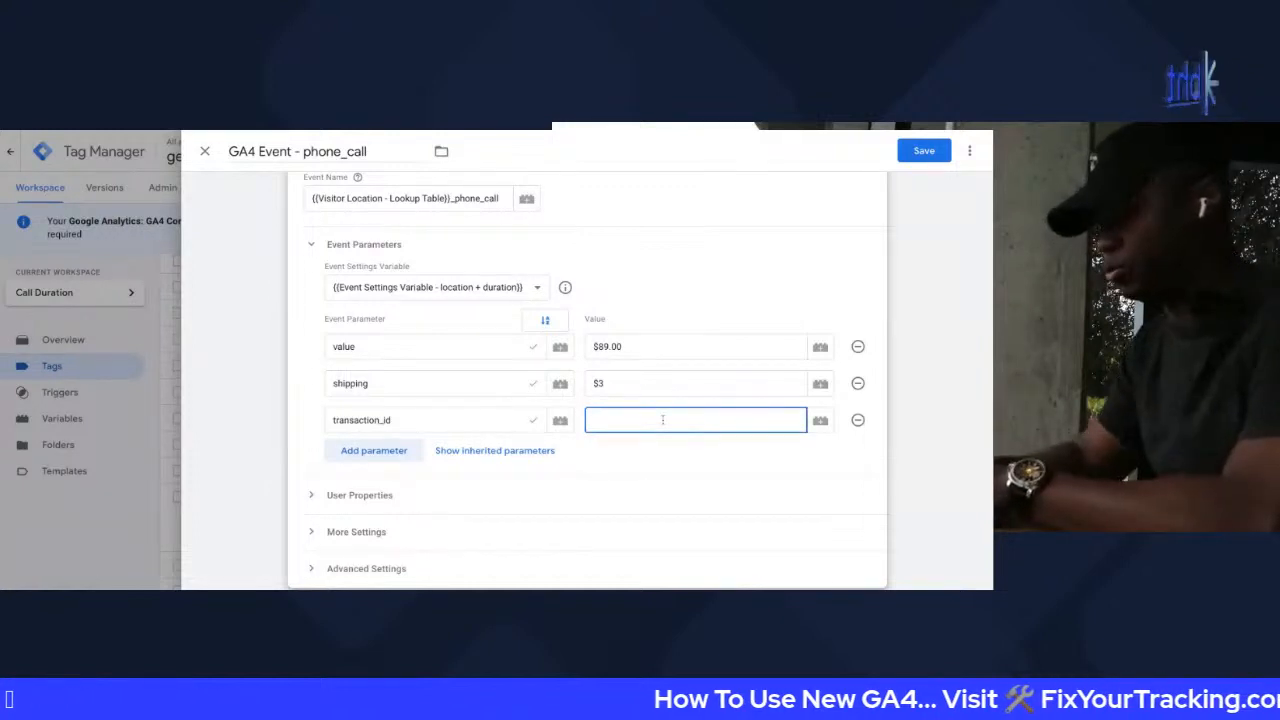
text(838204)
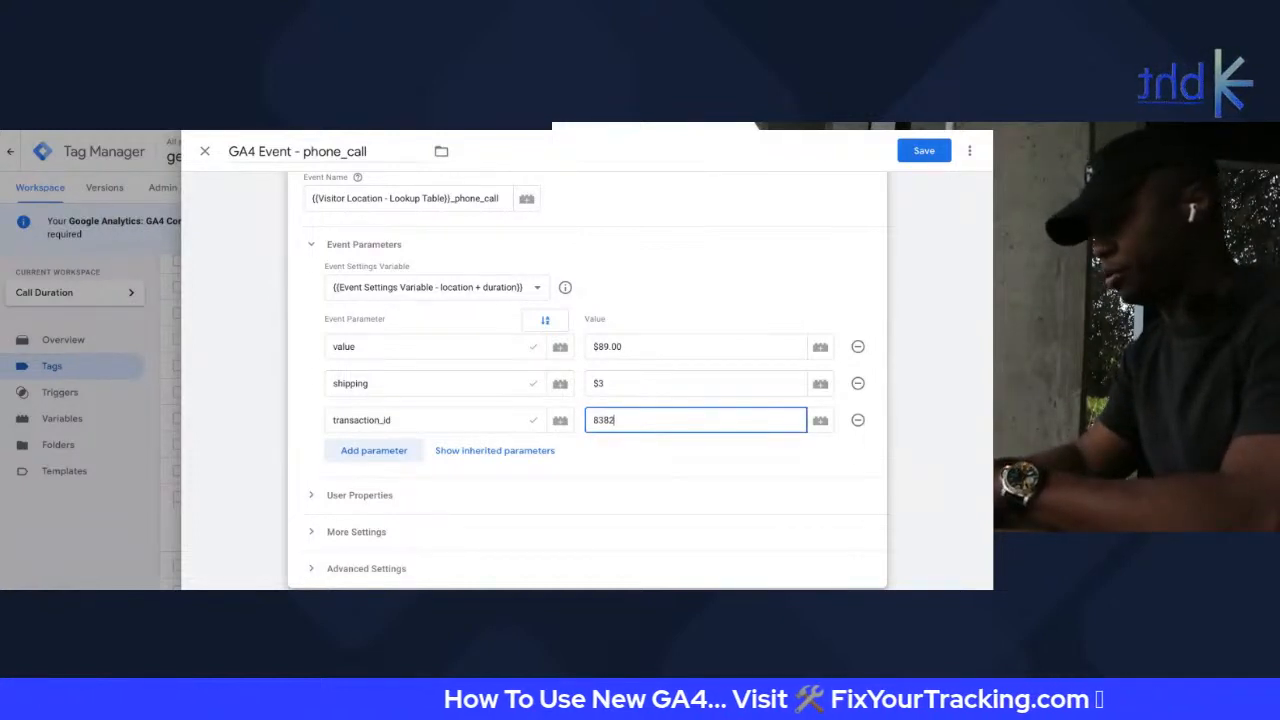
click(374, 451)
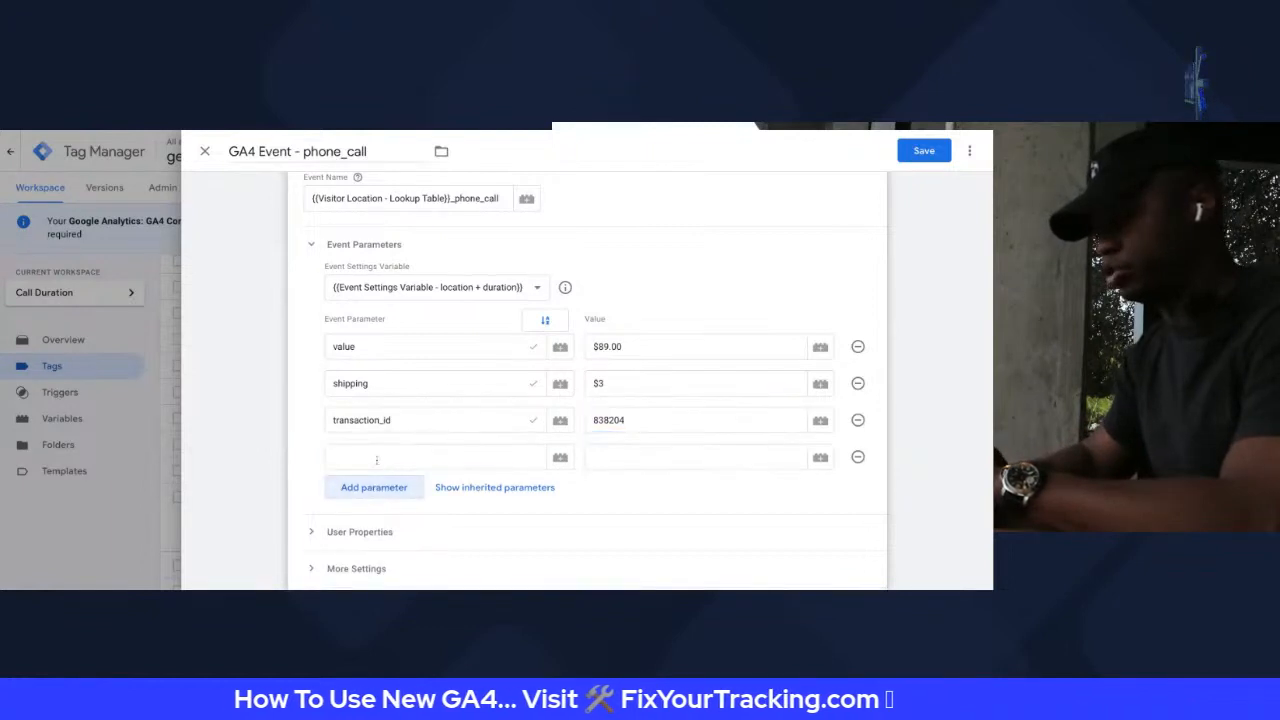
text(tax)
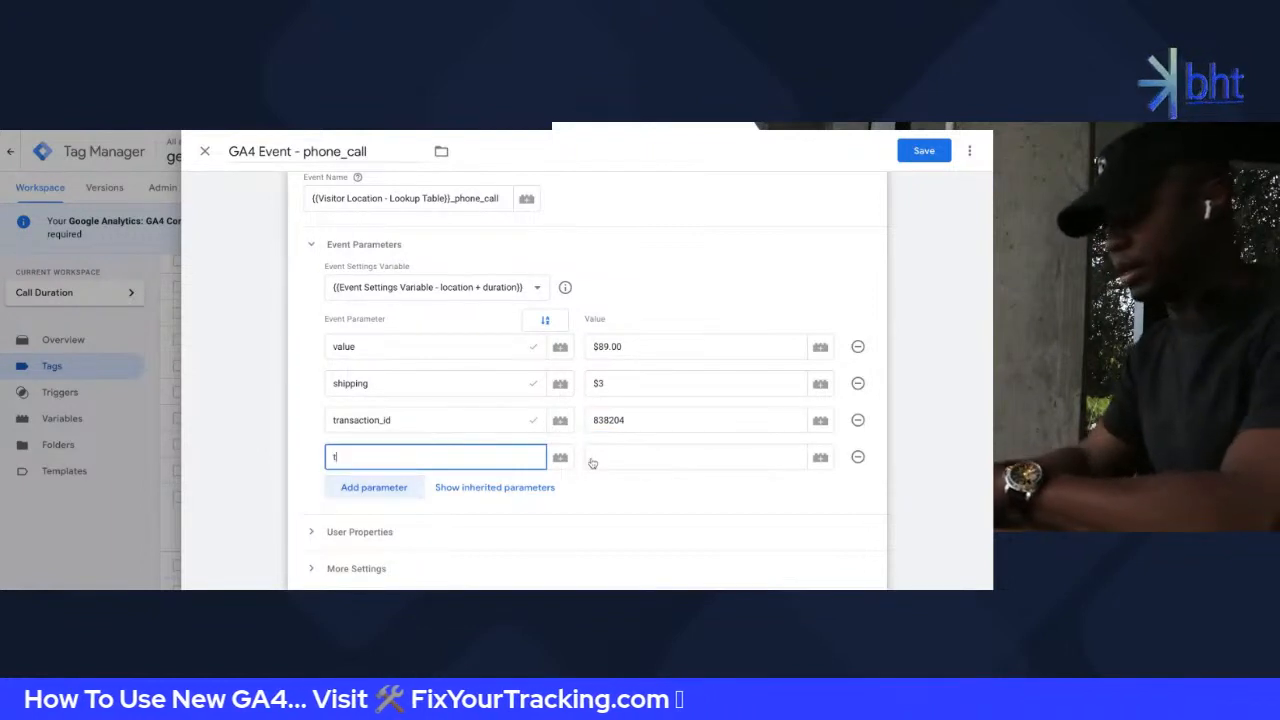
click(700, 457)
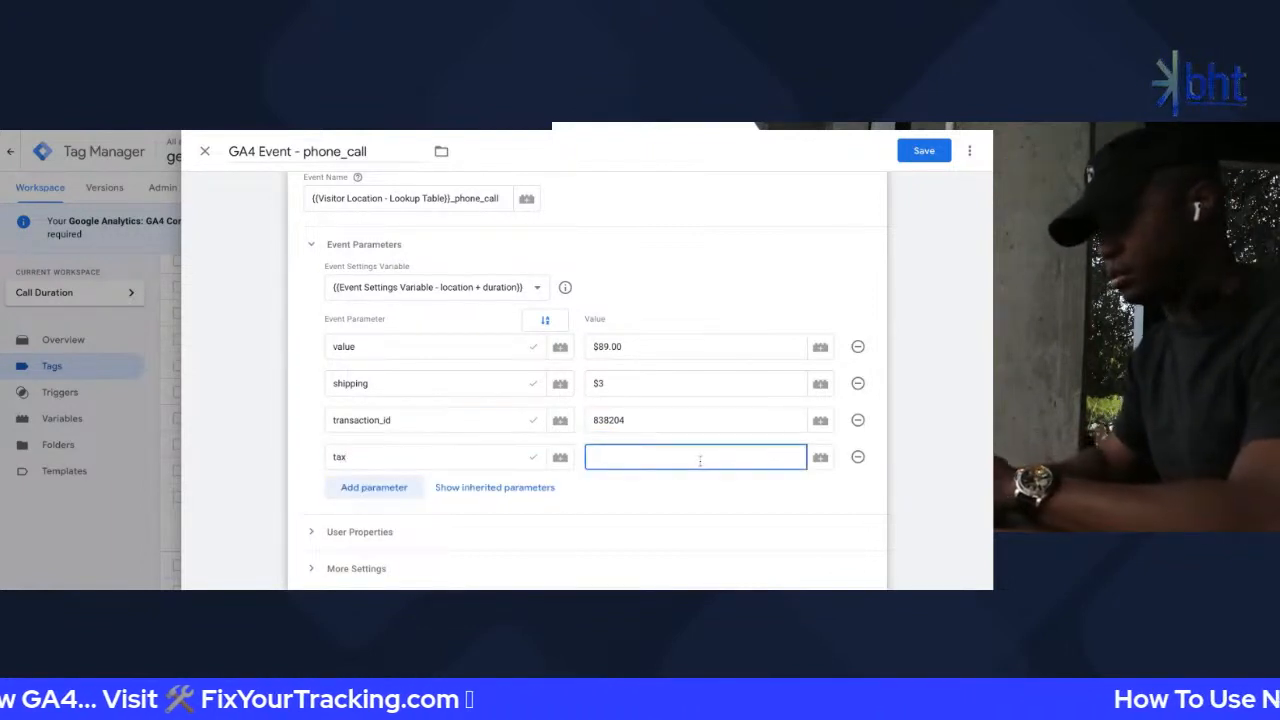
text($)
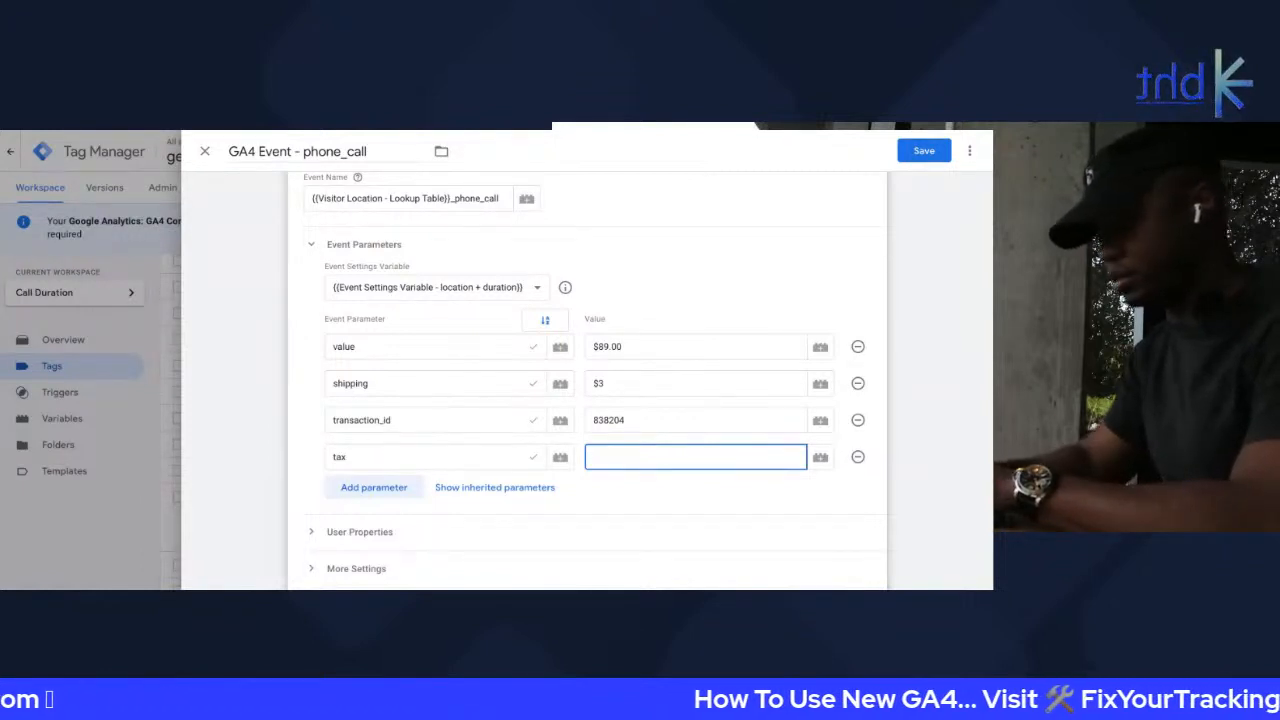
text(8.25%)
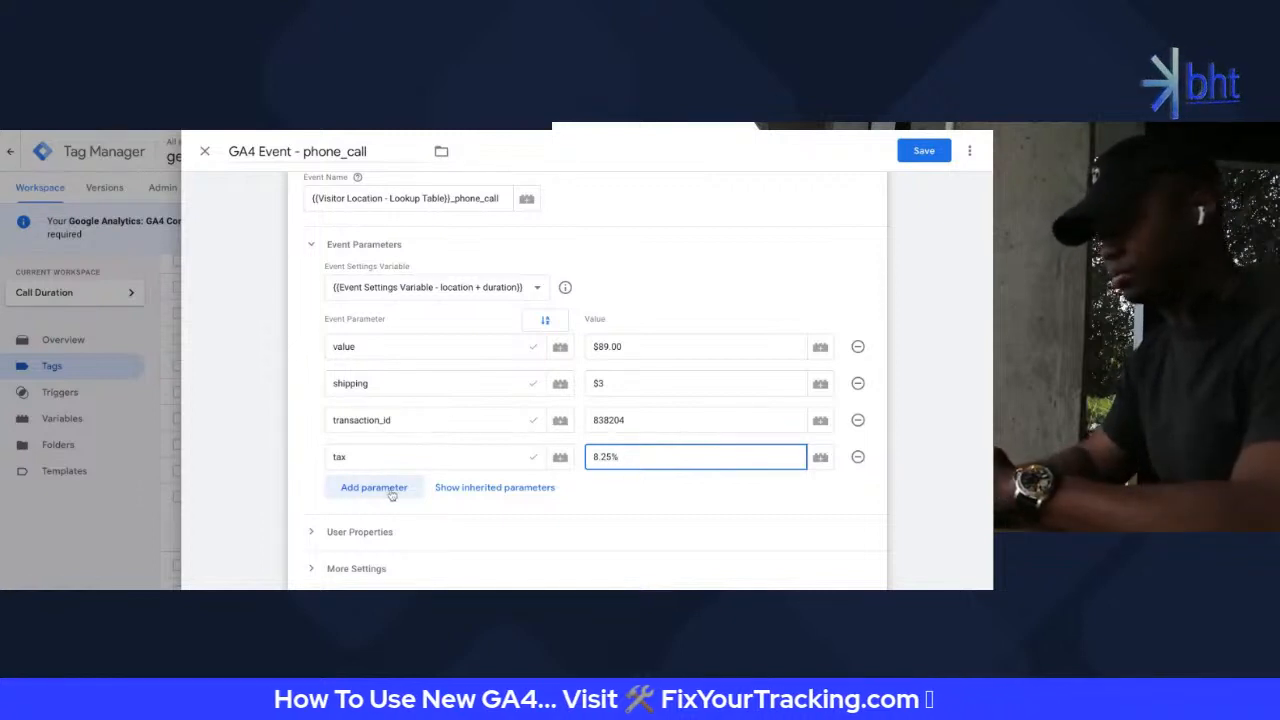
click(565, 288)
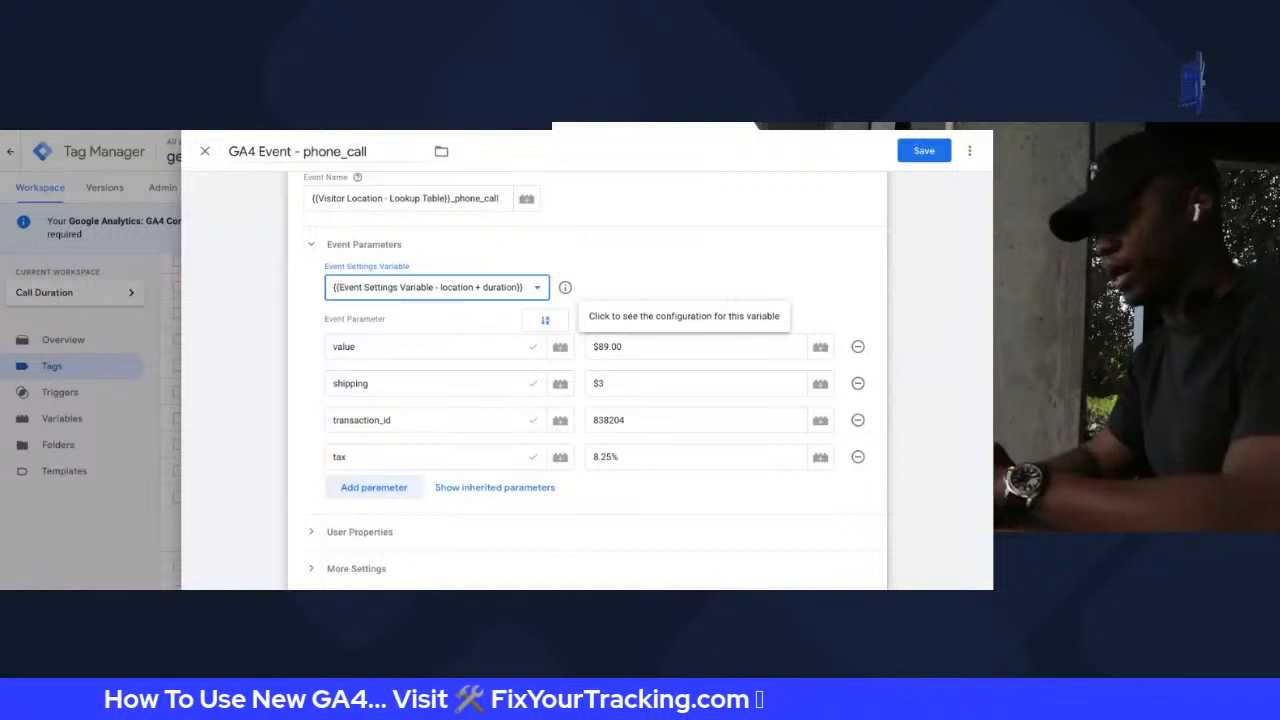
click(307, 337)
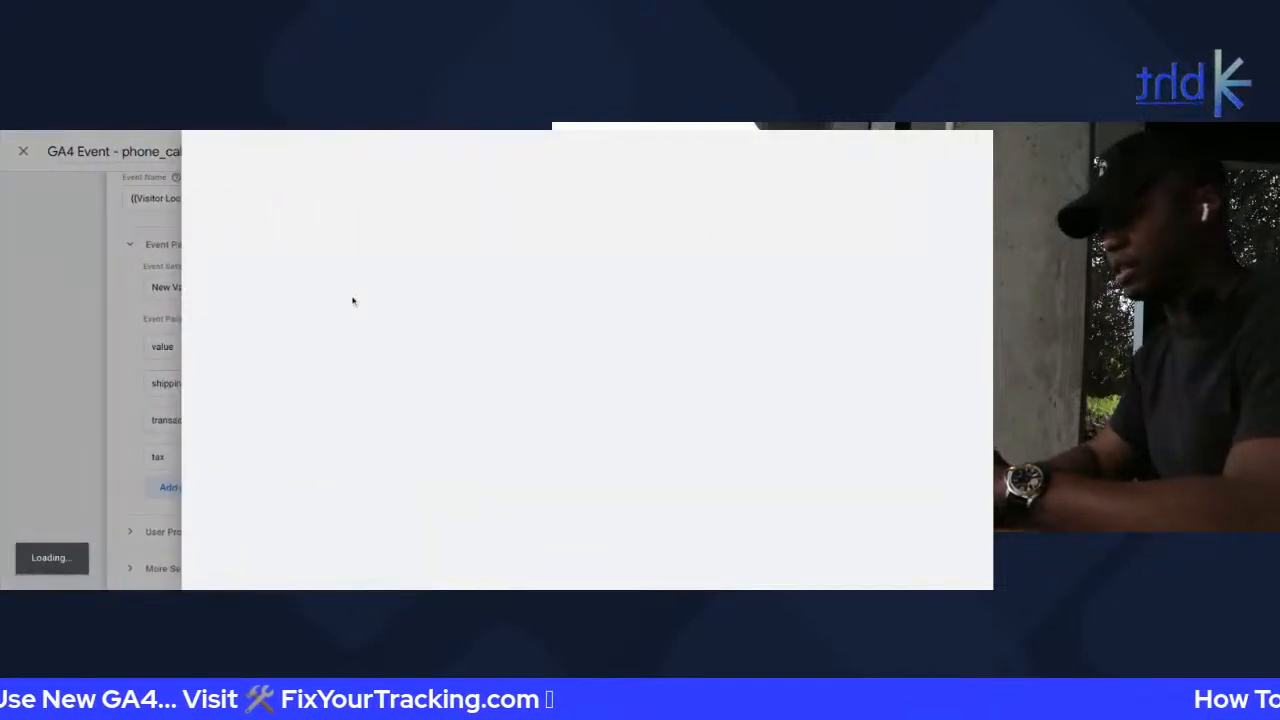
click(285, 151)
text(Pur)
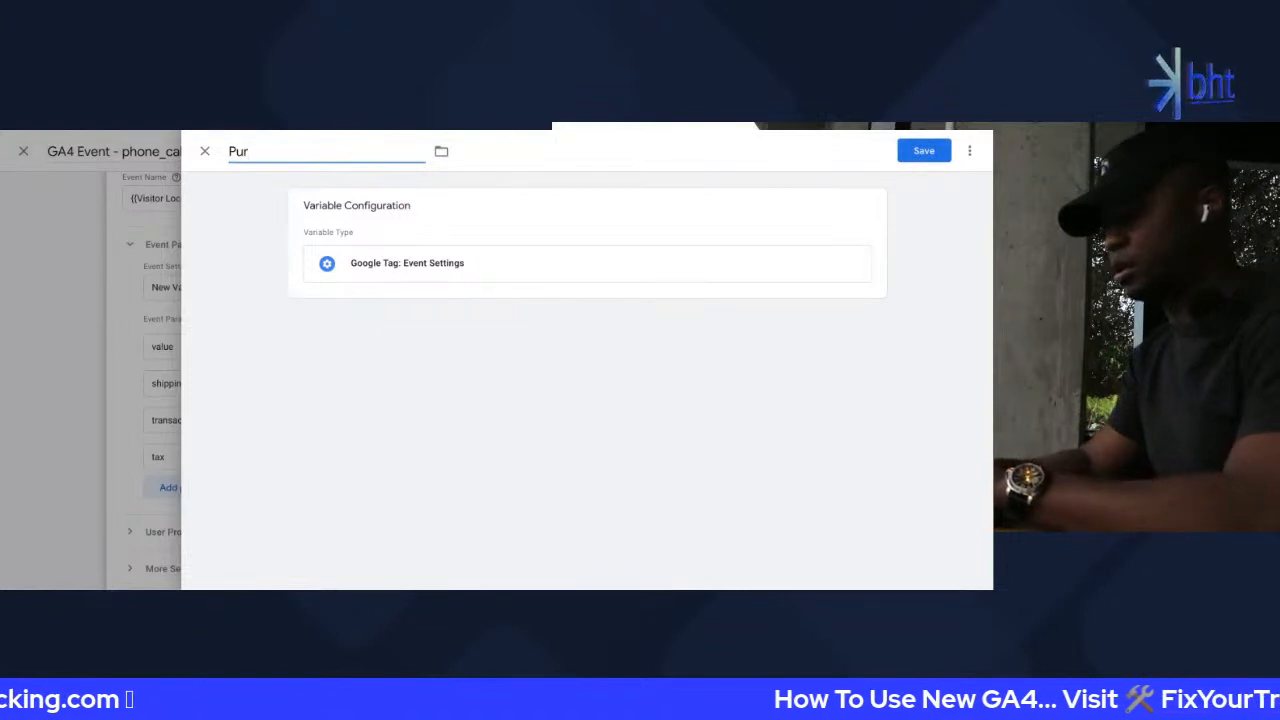
text(chase)
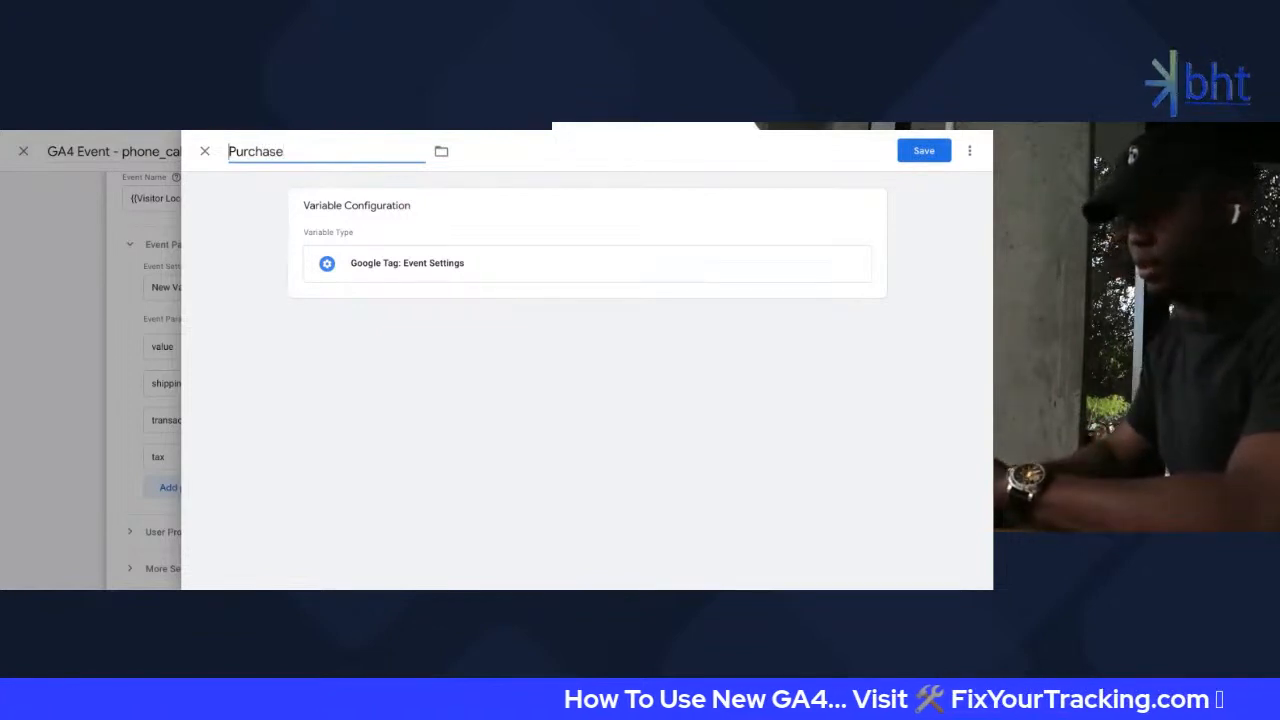
text(E)
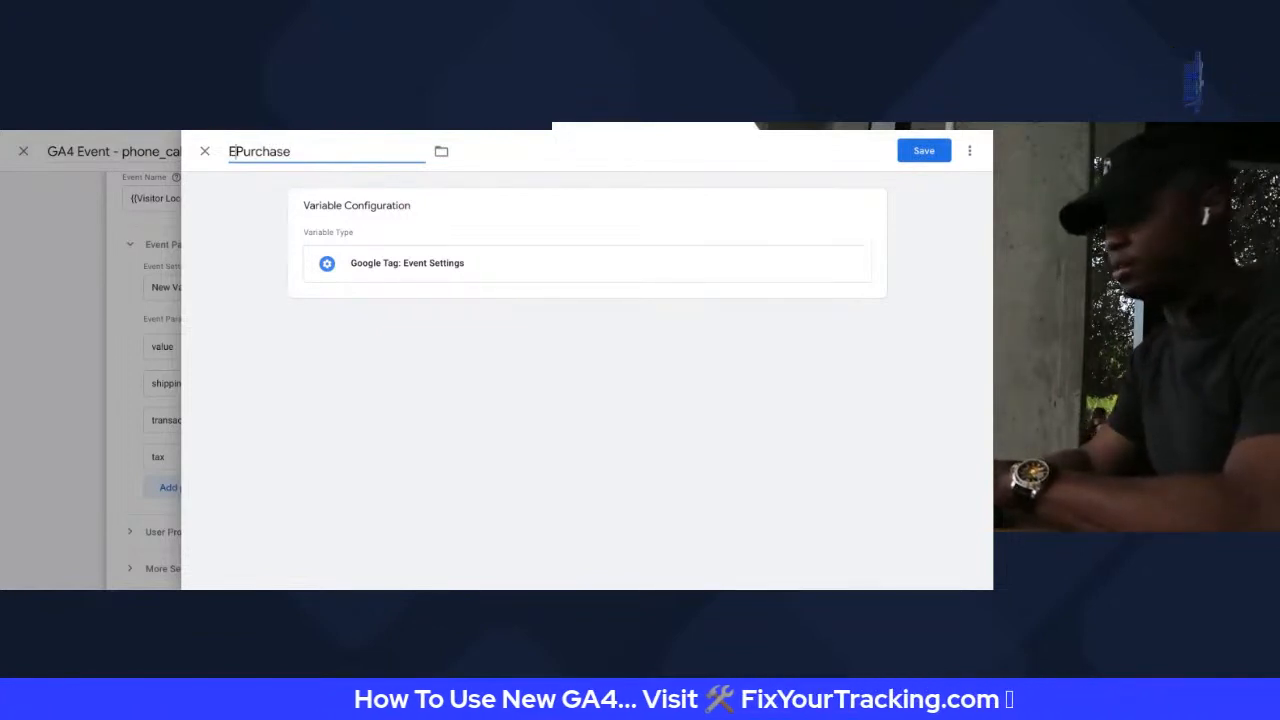
text(SV -)
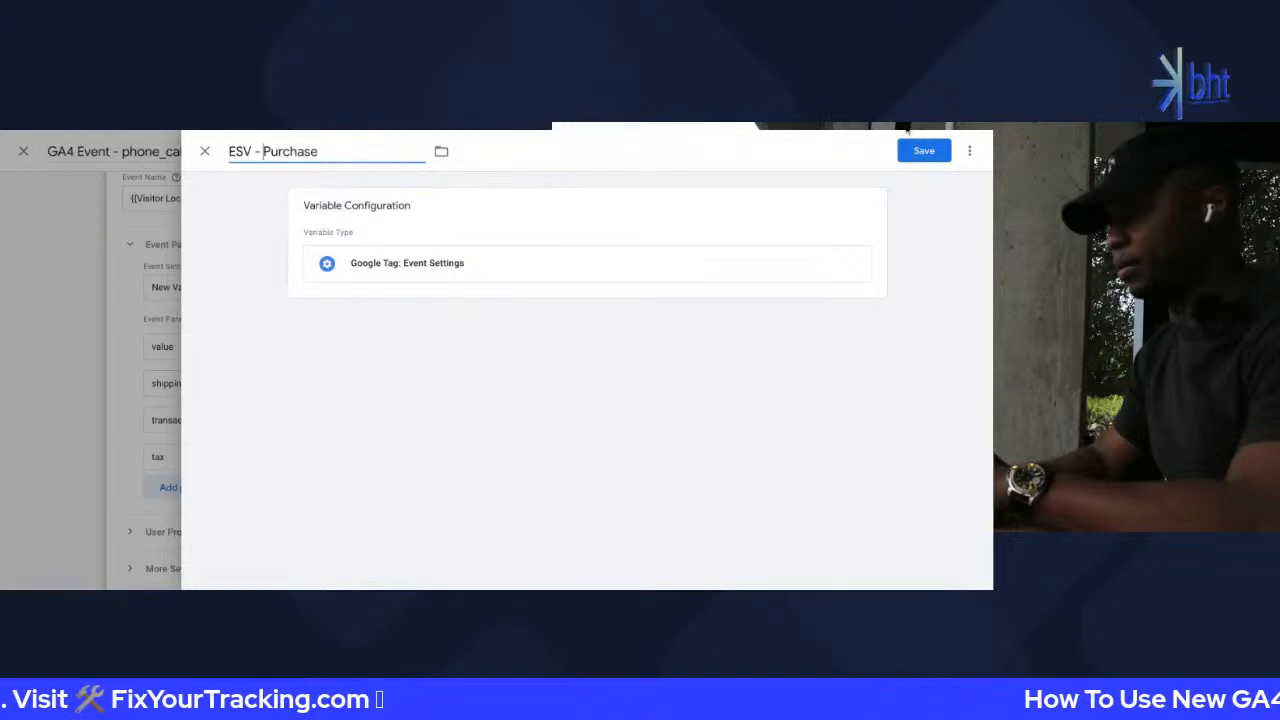
click(204, 152)
click(646, 311)
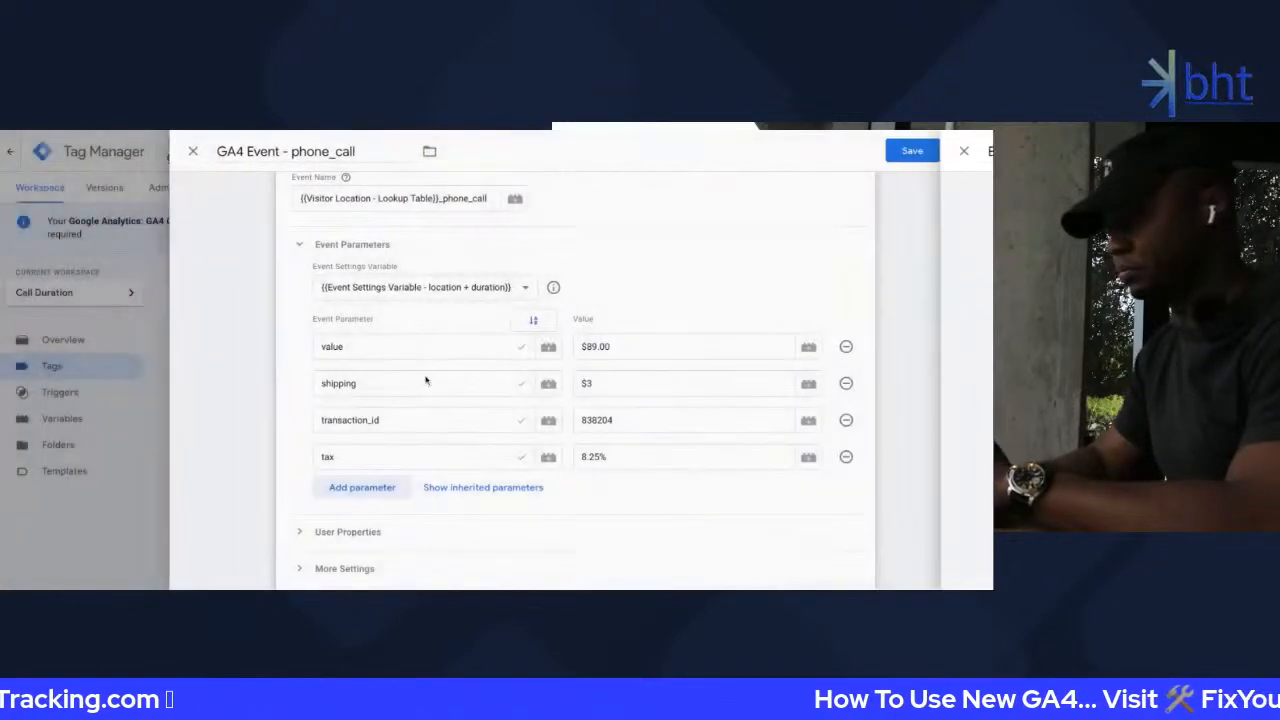
Shorten the settings variable's name to 'ESV - Location + Duration' and save it
click(564, 288)
click(315, 151)
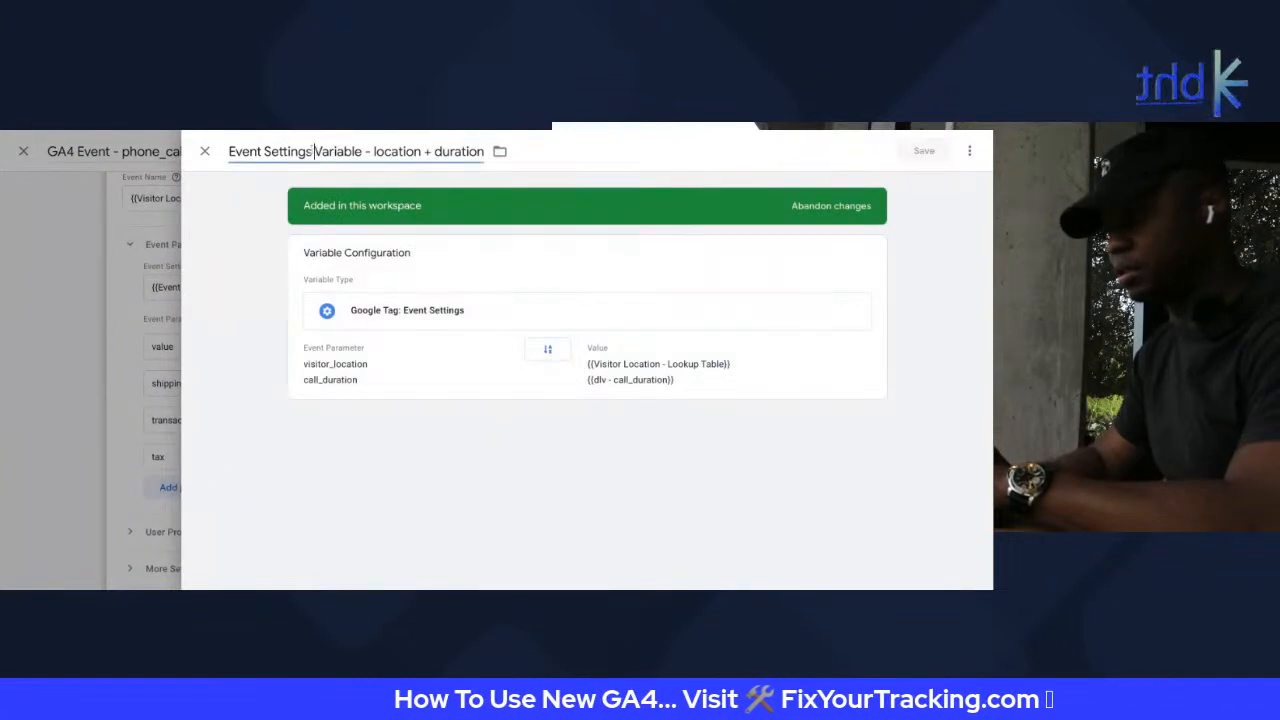
key(BackSpace)
key(BackSpace)
key(BackSpace)
key(BackSpace)
key(BackSpace)
key(BackSpace)
key(BackSpace)
key(BackSpace)
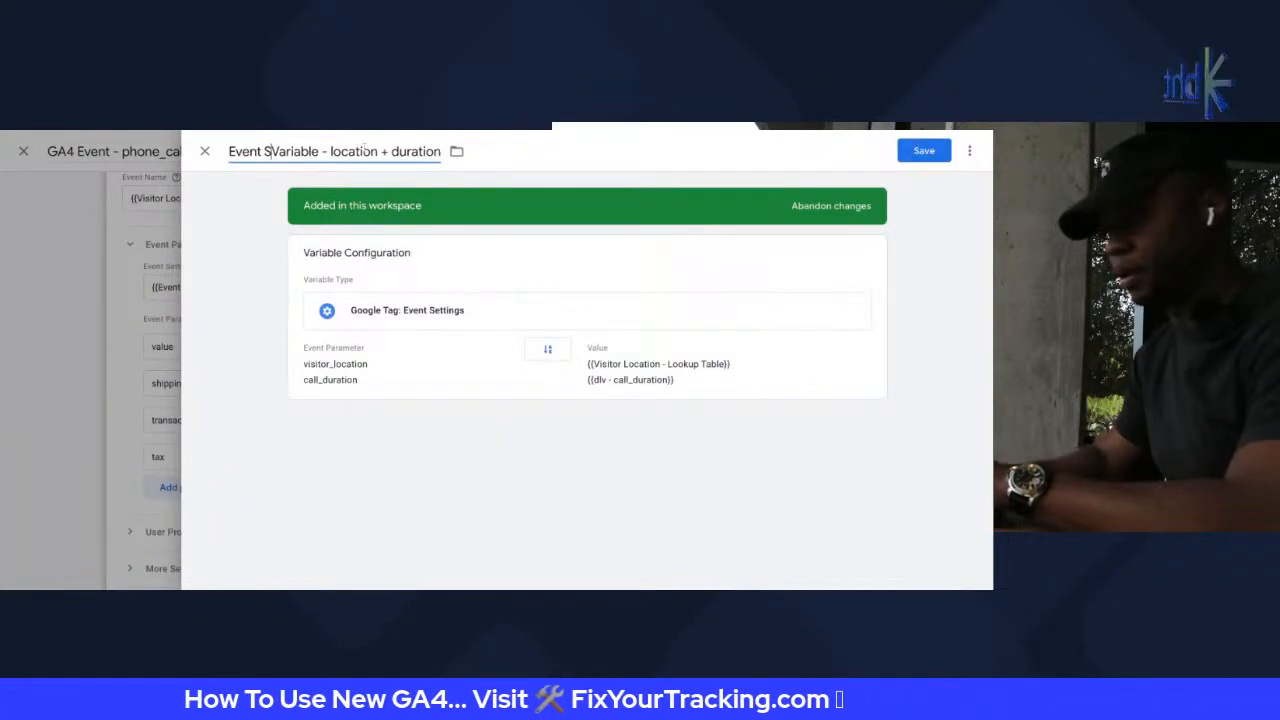
key(Left)
key(BackSpace)
key(BackSpace)
key(BackSpace)
key(BackSpace)
key(BackSpace)
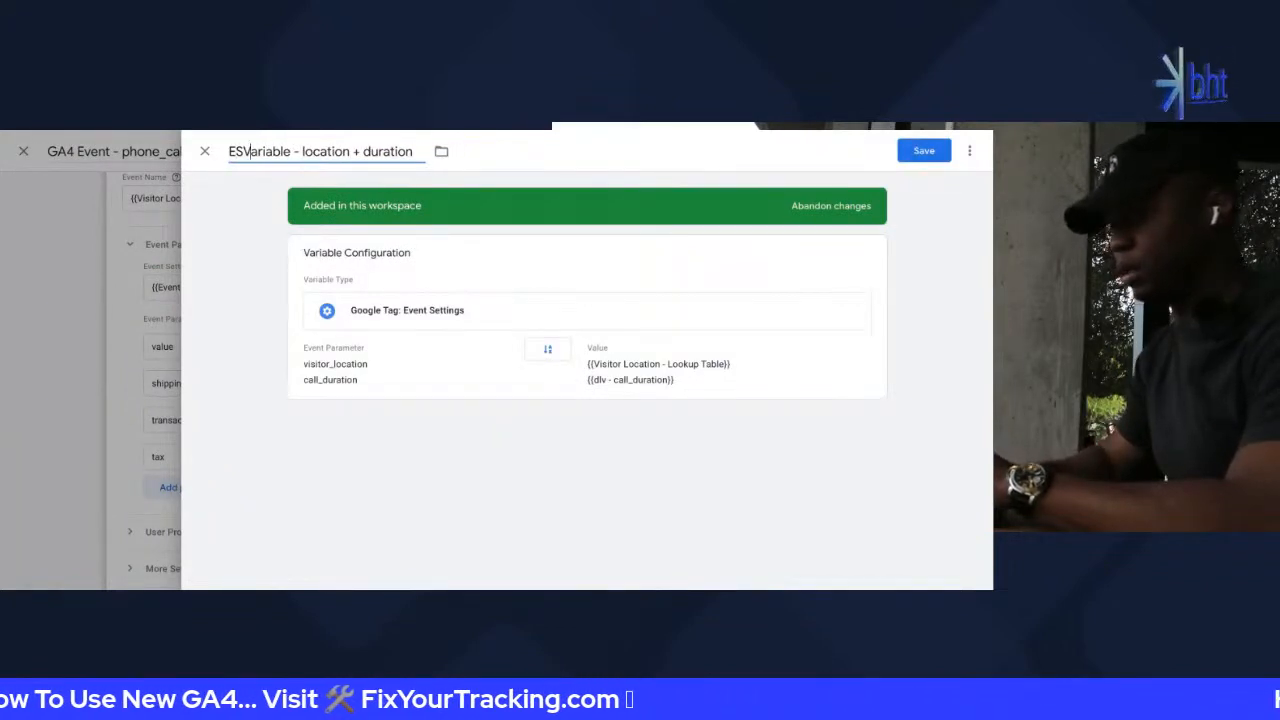
key(shift+Right)
key(shift+Right)
key(shift+Right)
key(shift+Right)
key(shift+Right)
key(shift+Right)
key(shift+Right)
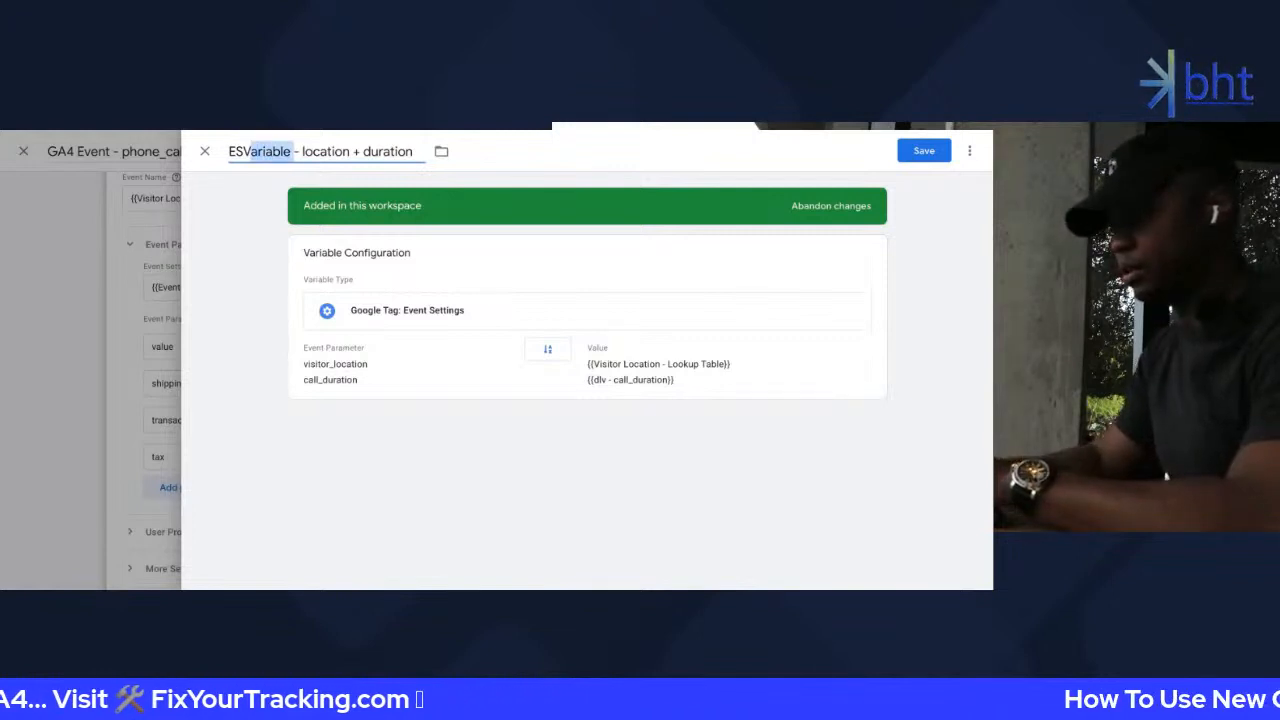
key(BackSpace)
key(Left)
key(Left)
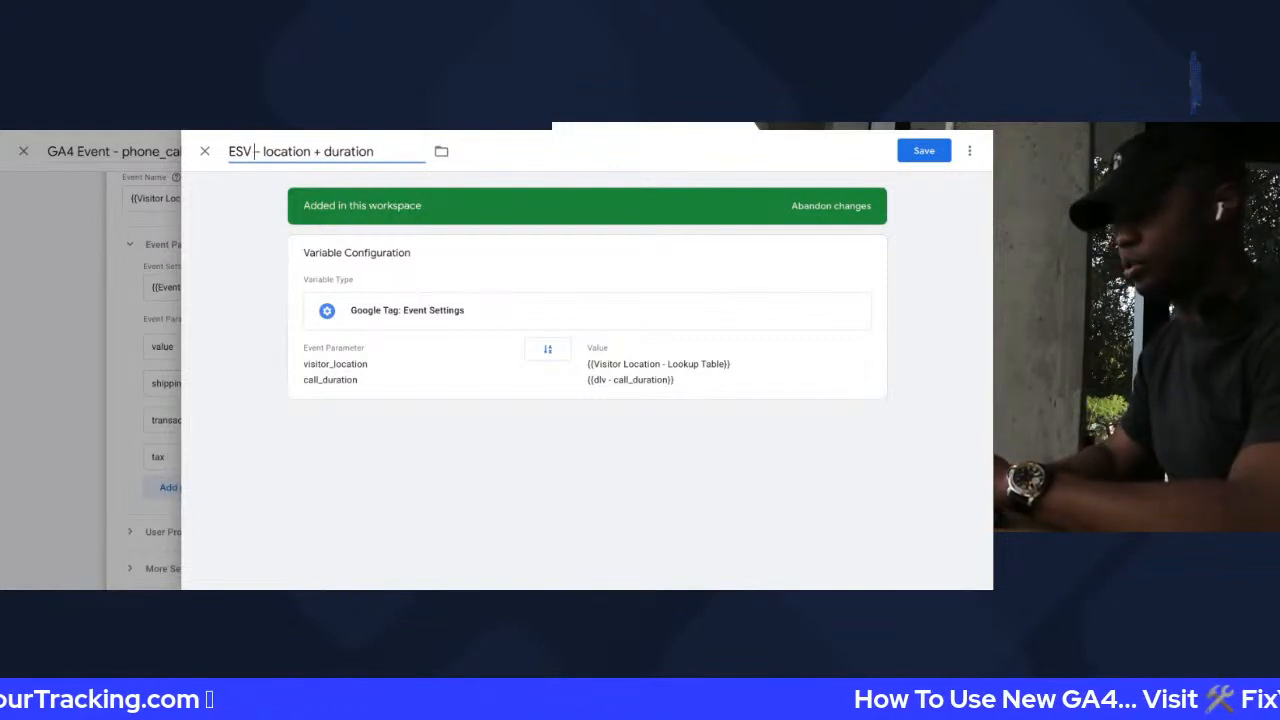
key(Right)
key(Right)
key(Right)
key(BackSpace)
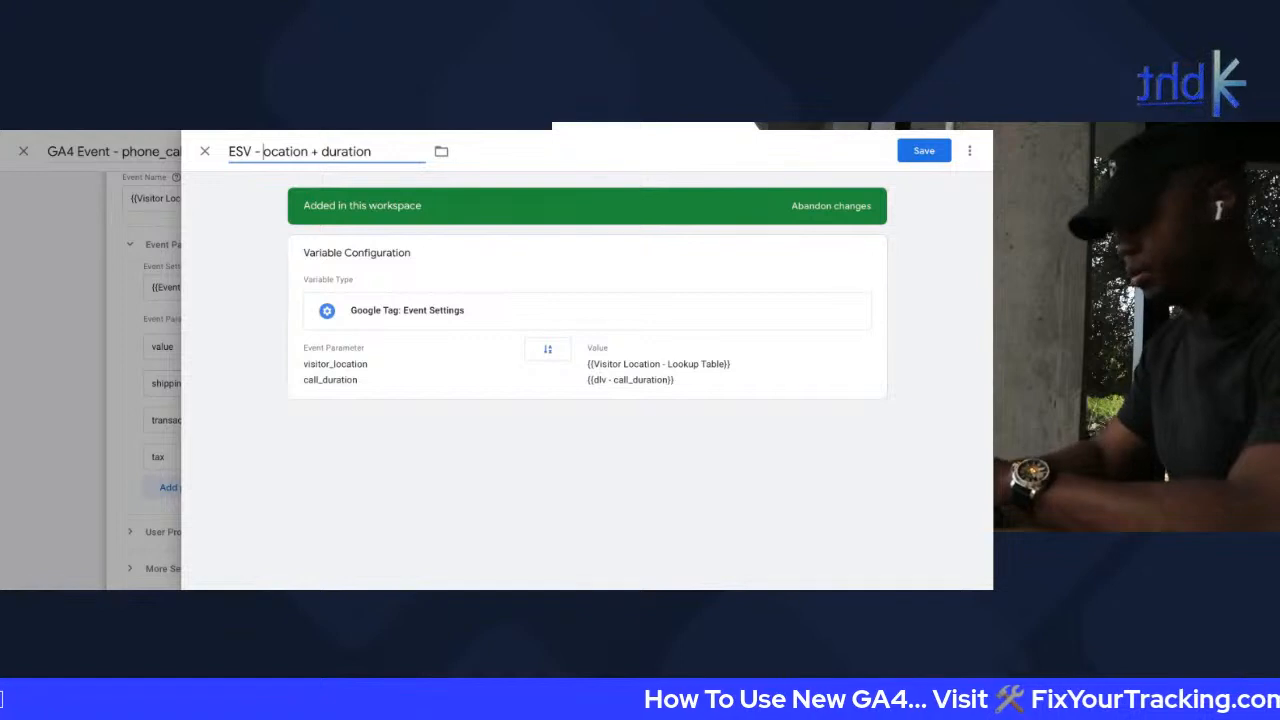
text(L)
key(BackSpace)
text(D)
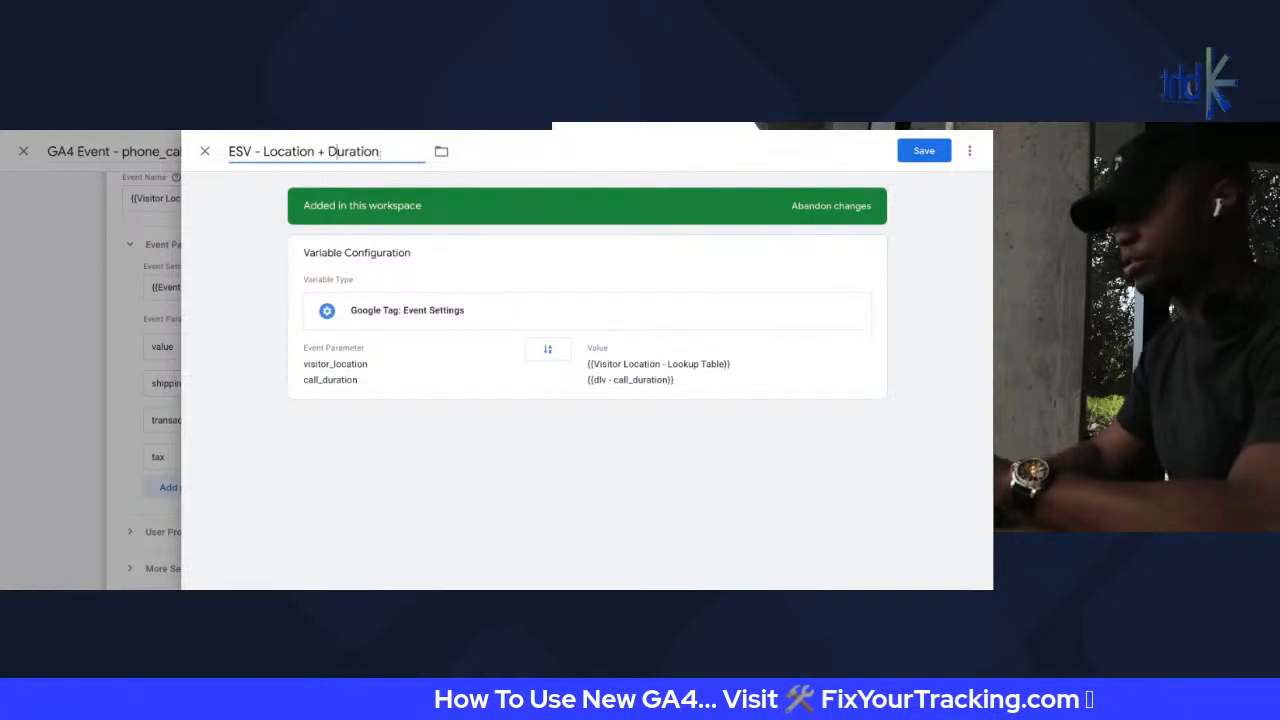
click(924, 150)
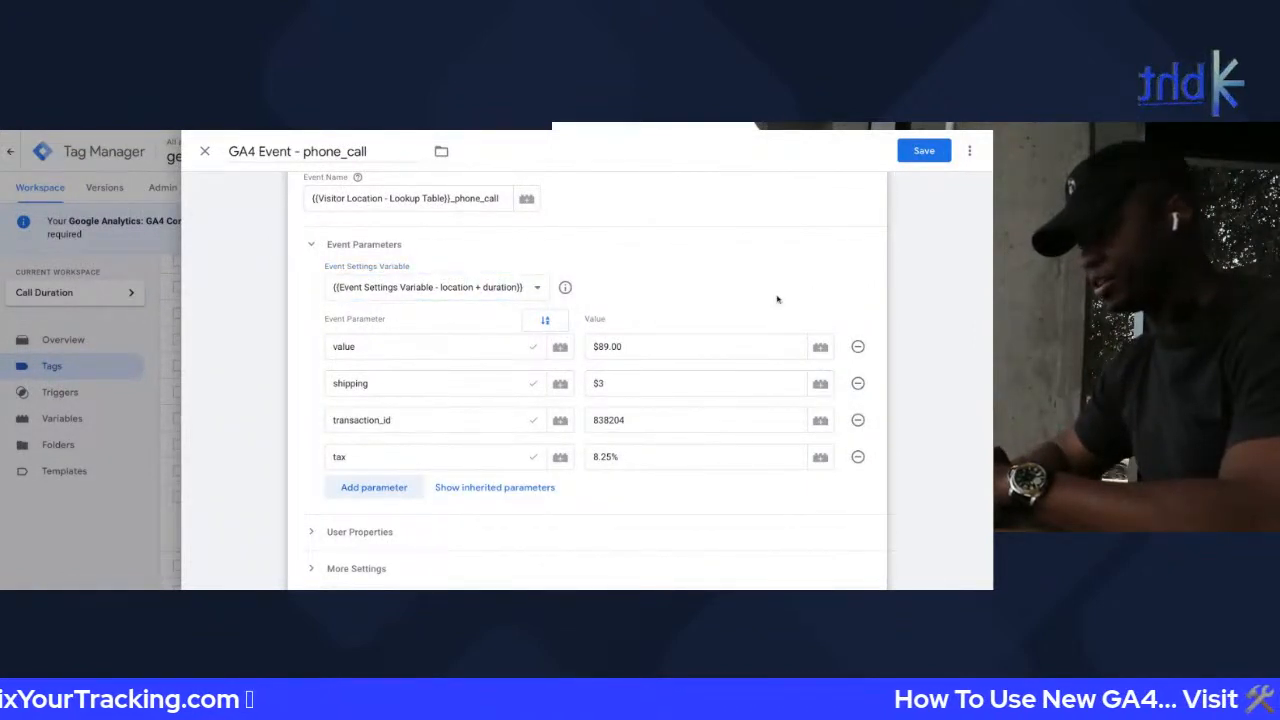
Remove the tag-level event parameter rows and save the phone_call tag
click(857, 346)
click(857, 346)
click(857, 346)
click(857, 346)
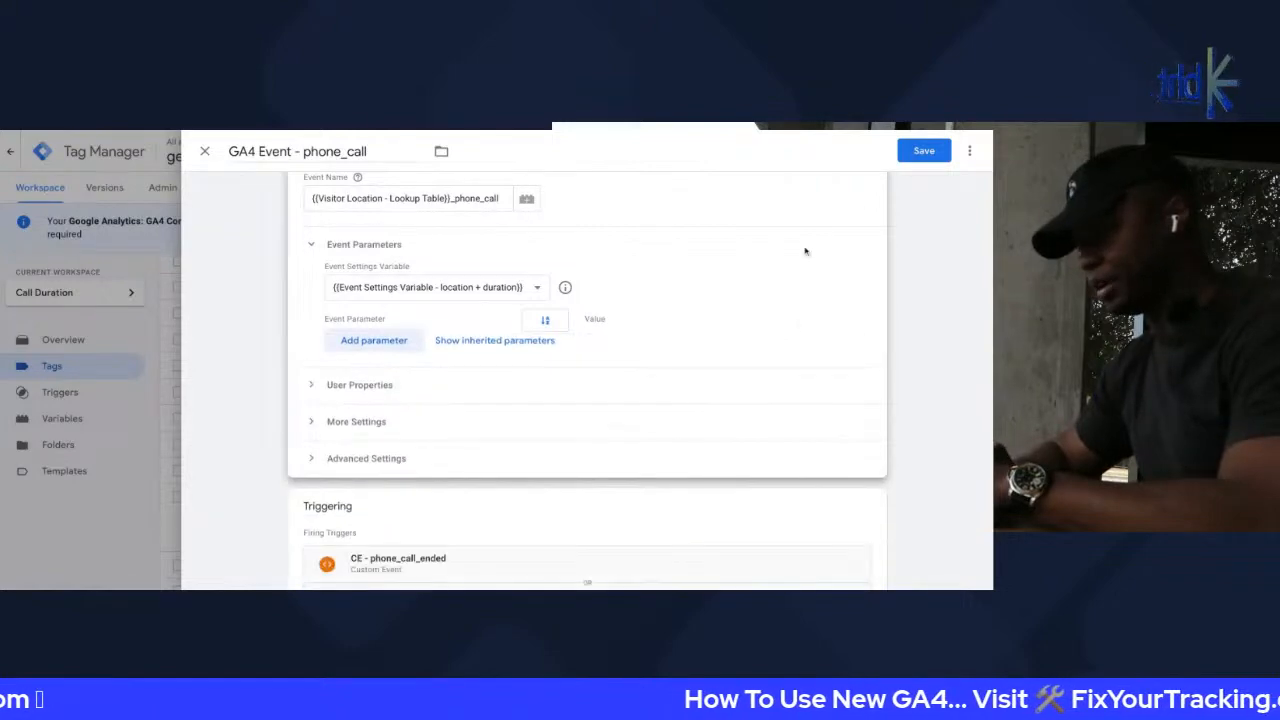
click(930, 152)
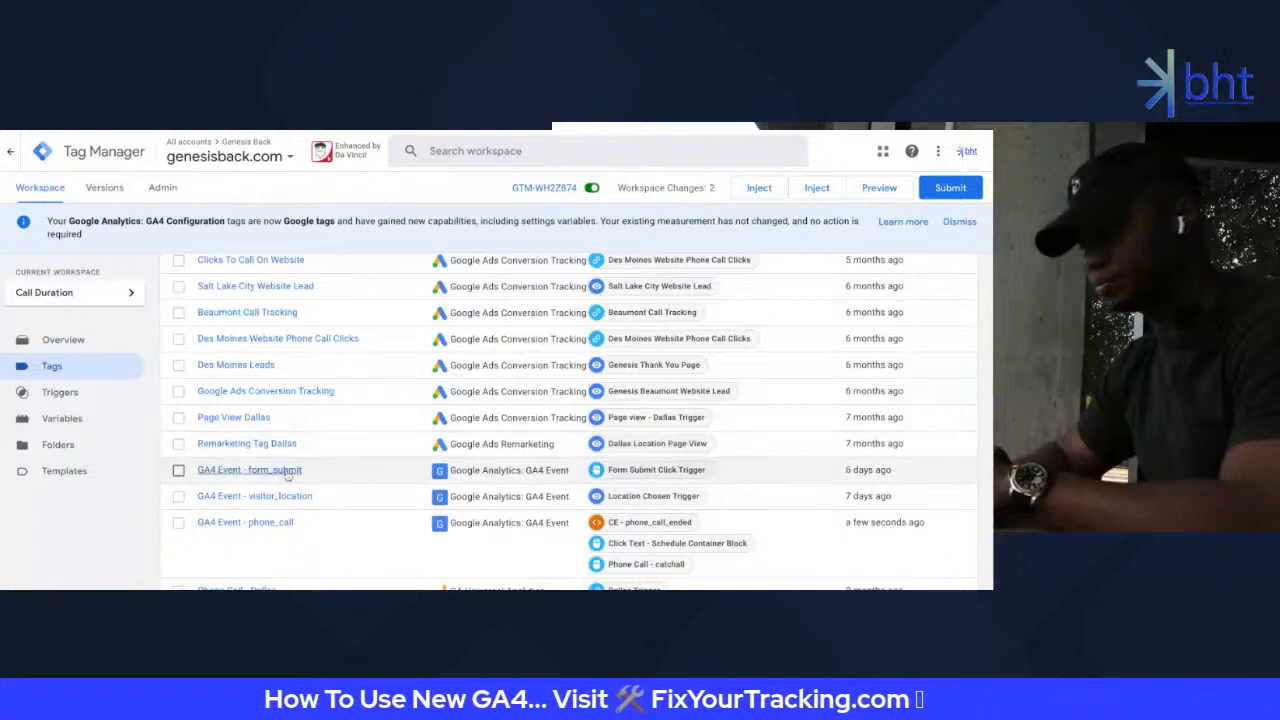
Set the phone_call tag's settings variable to ESV - Location + Duration, drop the tax row, and save
click(266, 522)
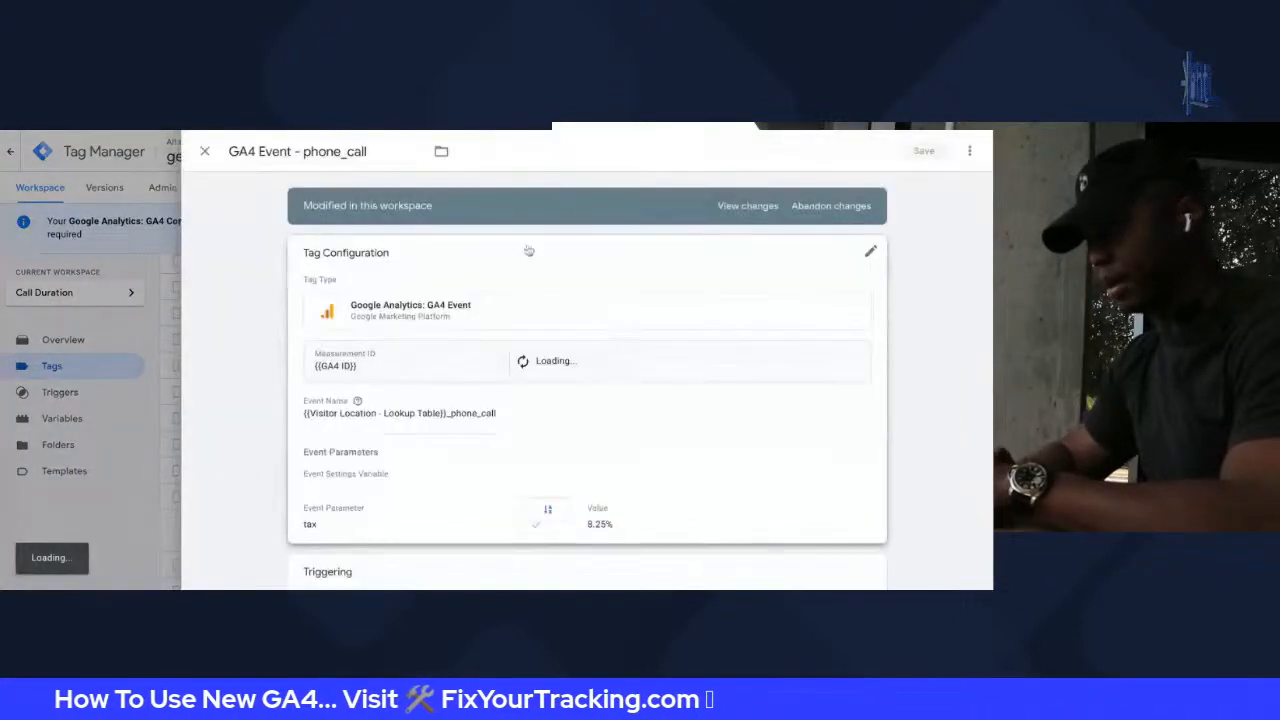
scroll(415, 423, down, 2)
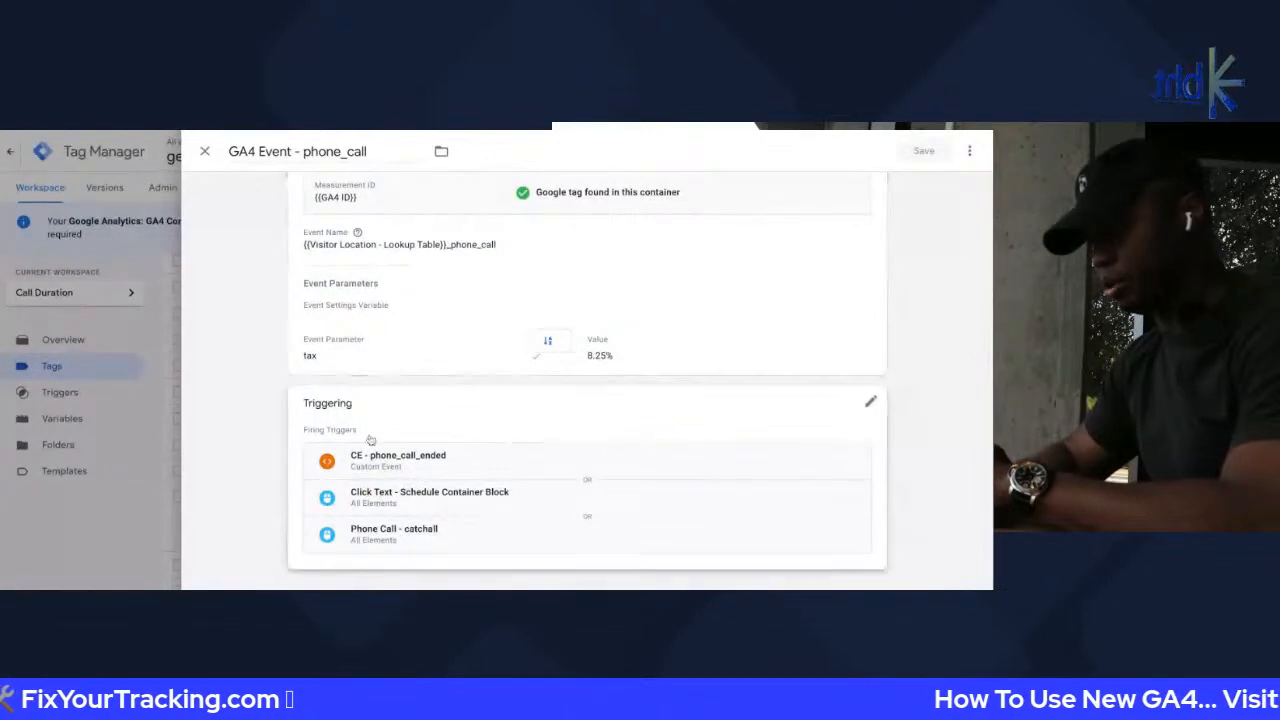
scroll(394, 374, up, 3)
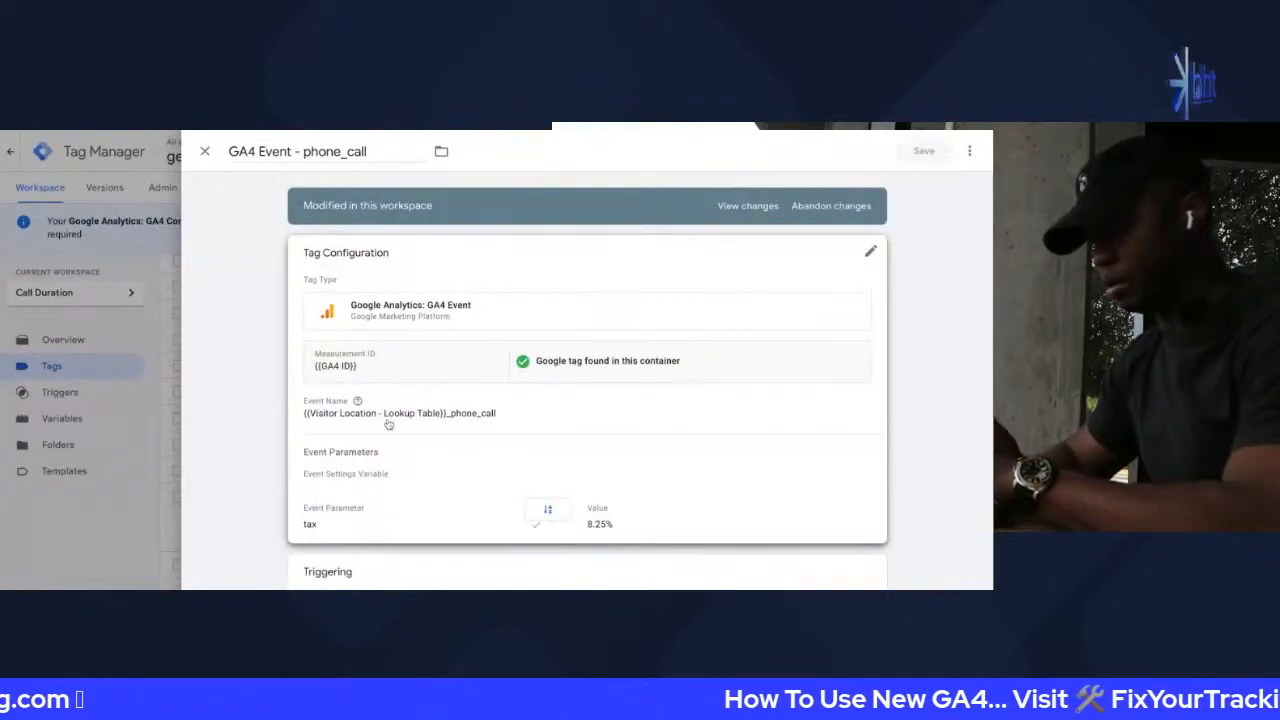
scroll(391, 420, down, 3)
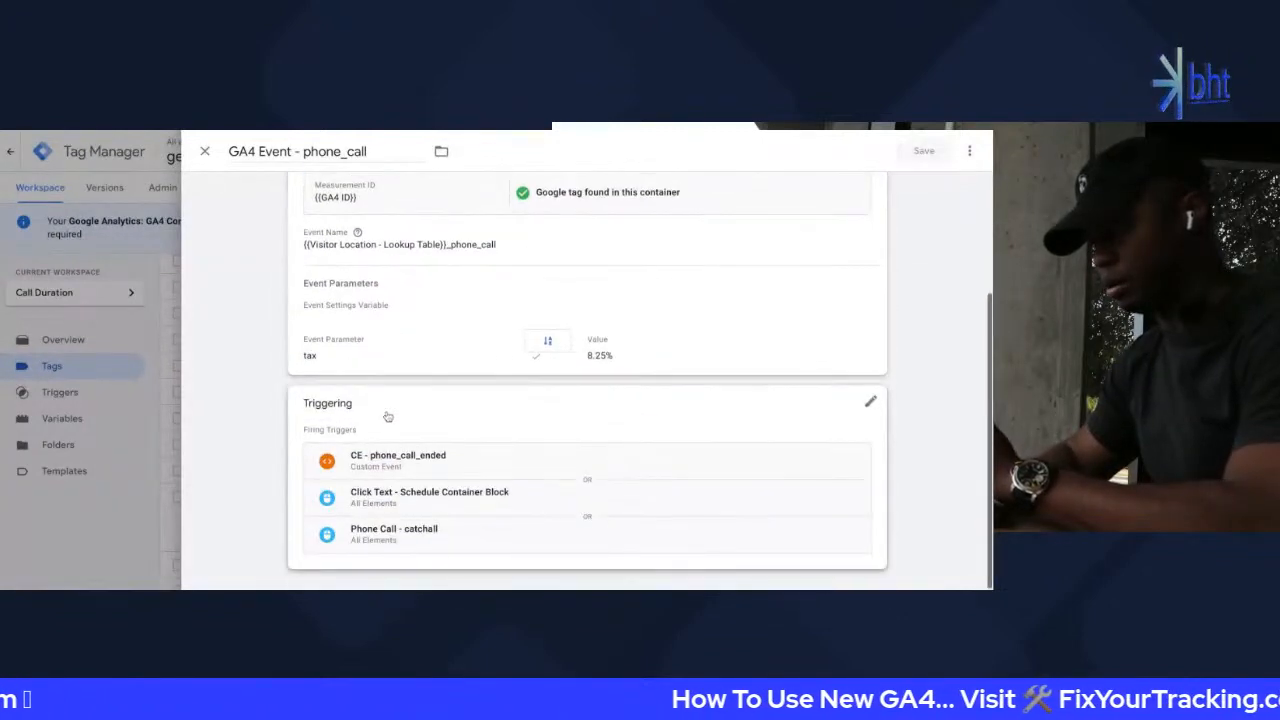
click(396, 327)
click(408, 375)
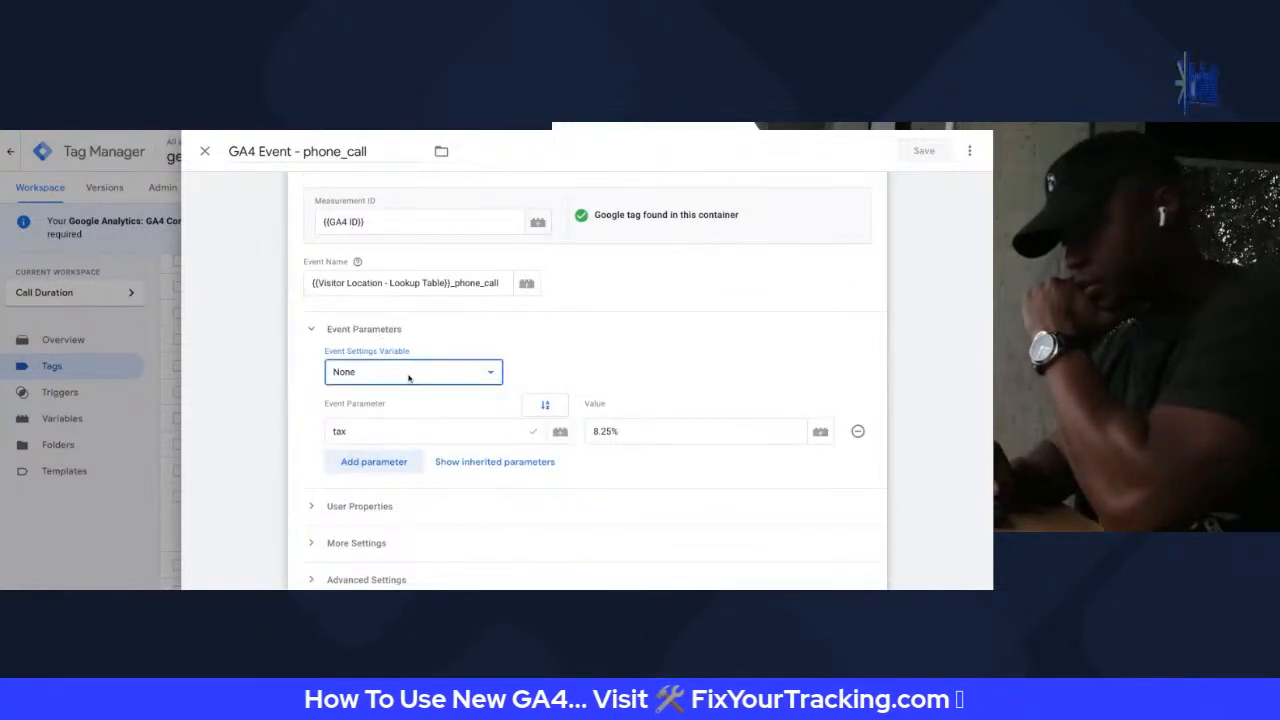
click(488, 396)
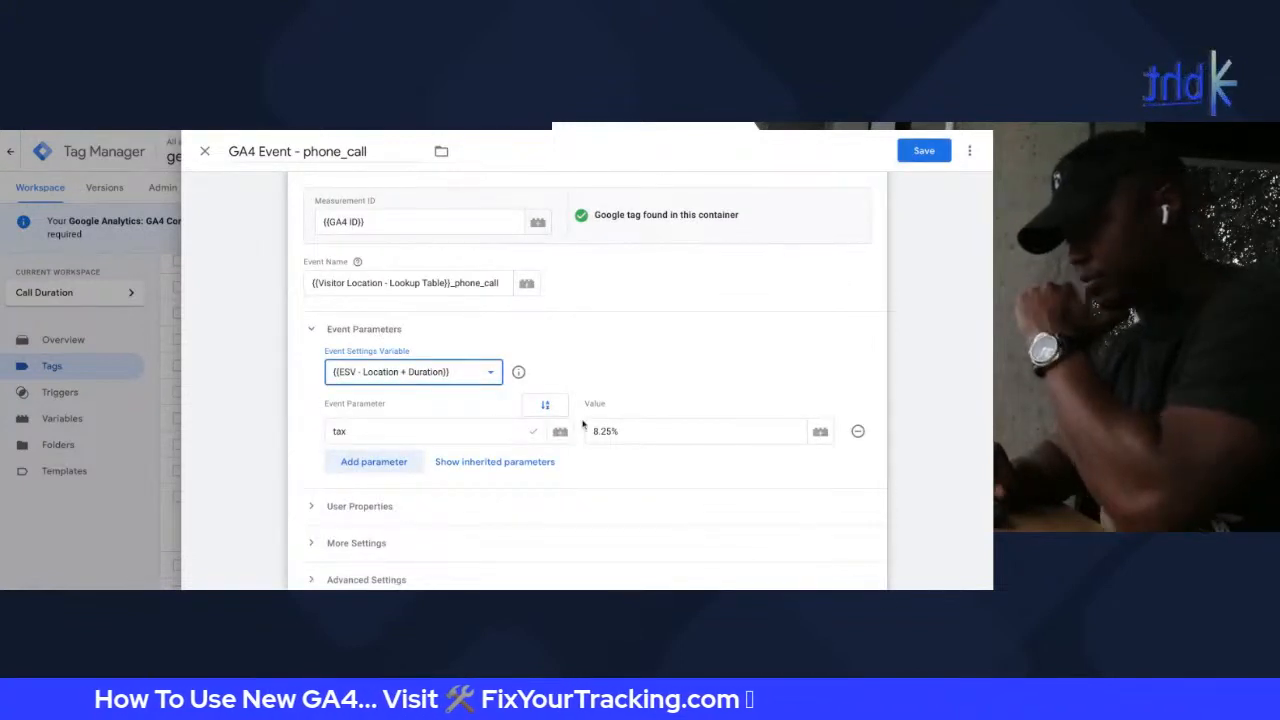
click(857, 431)
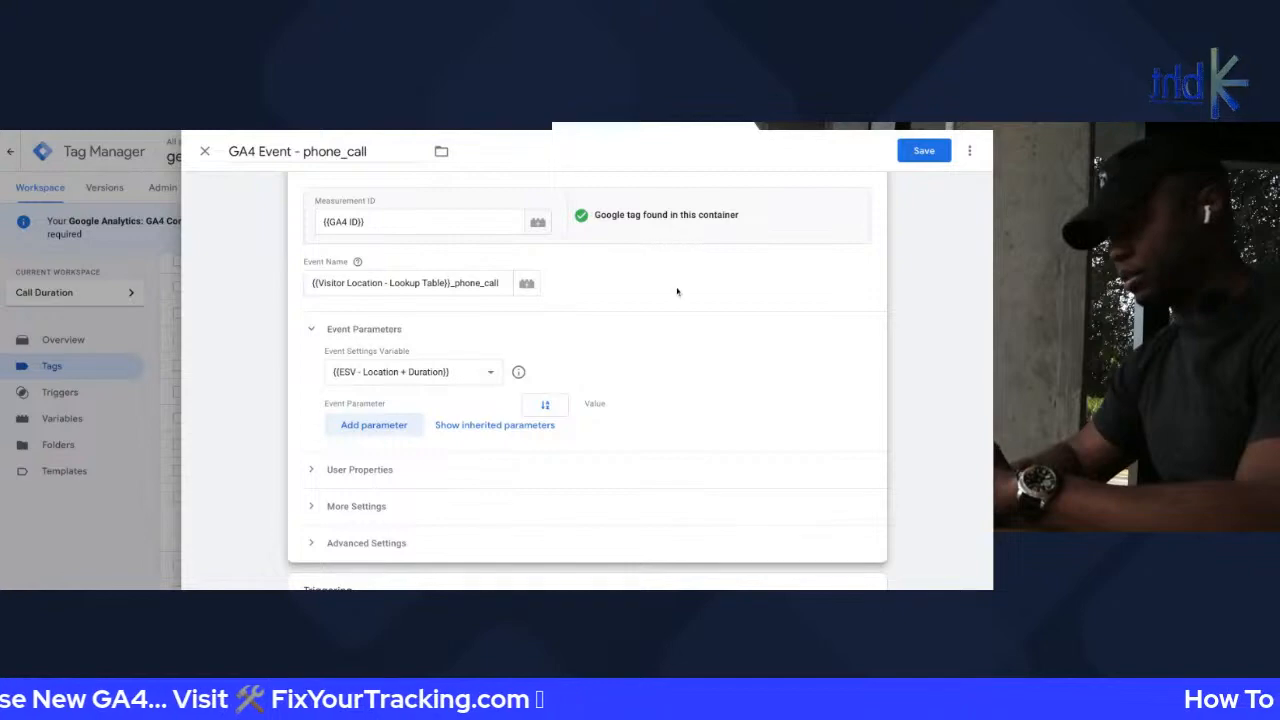
scroll(549, 289, up, 3)
click(924, 151)
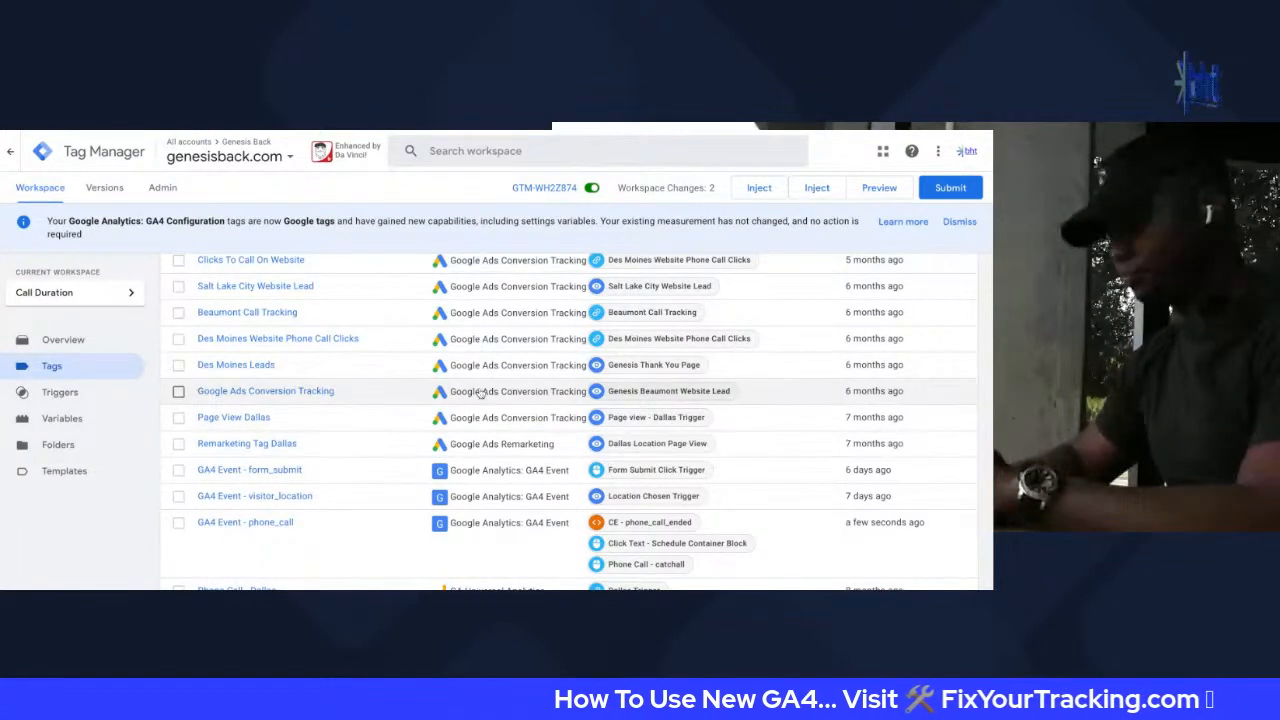
Apply {{ESV - Location + Duration}} as the GA4 Event - form_submit tag's Event Settings Variable
scroll(480, 393, down, 5)
scroll(278, 428, up, 3)
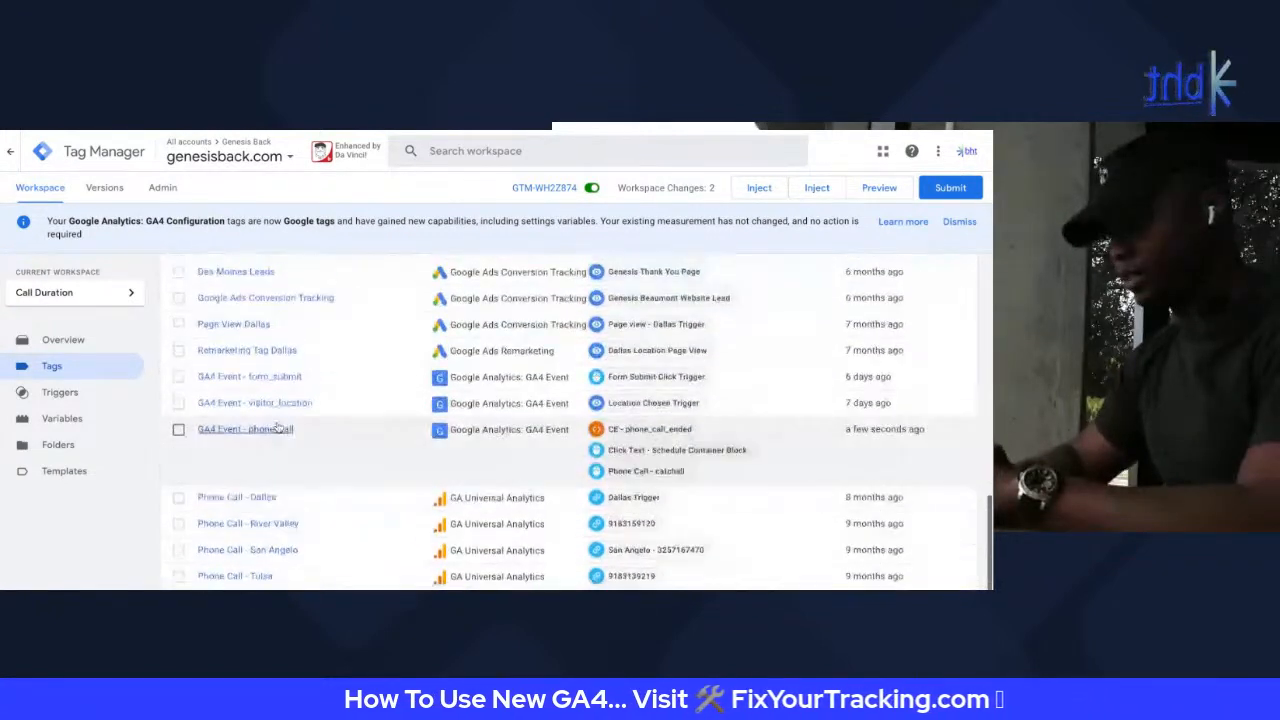
click(275, 376)
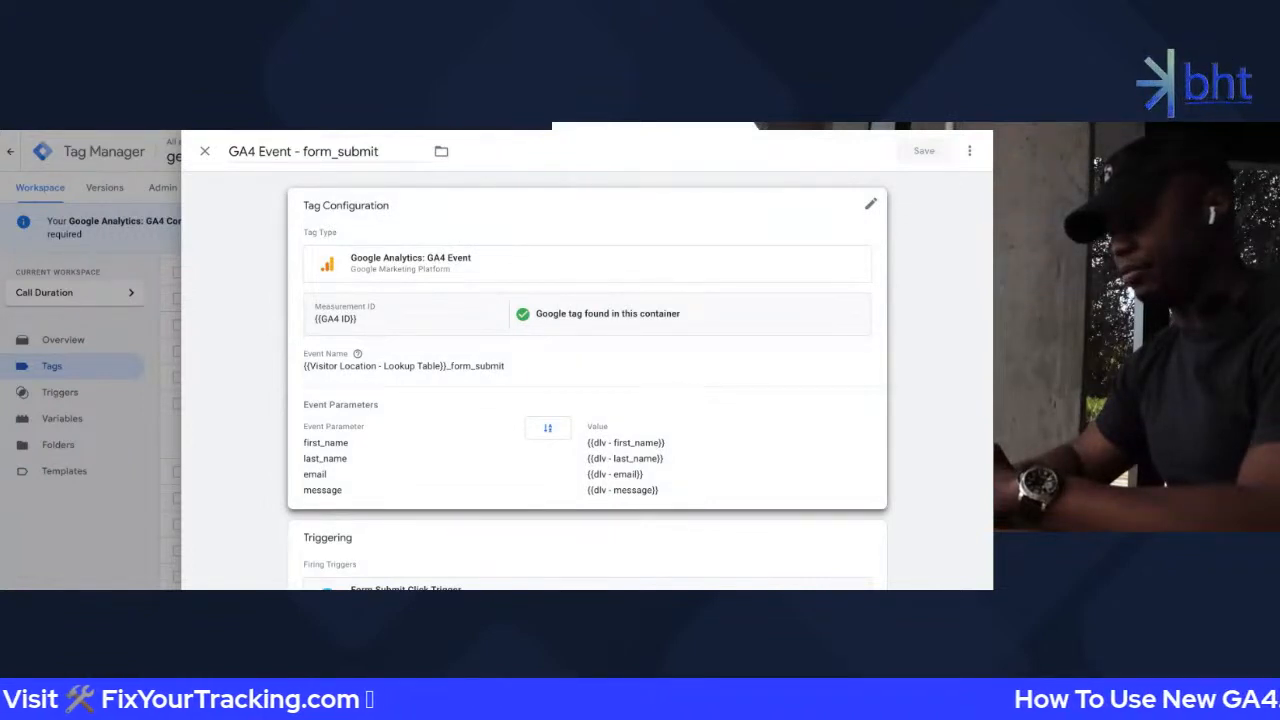
scroll(371, 323, down, 1)
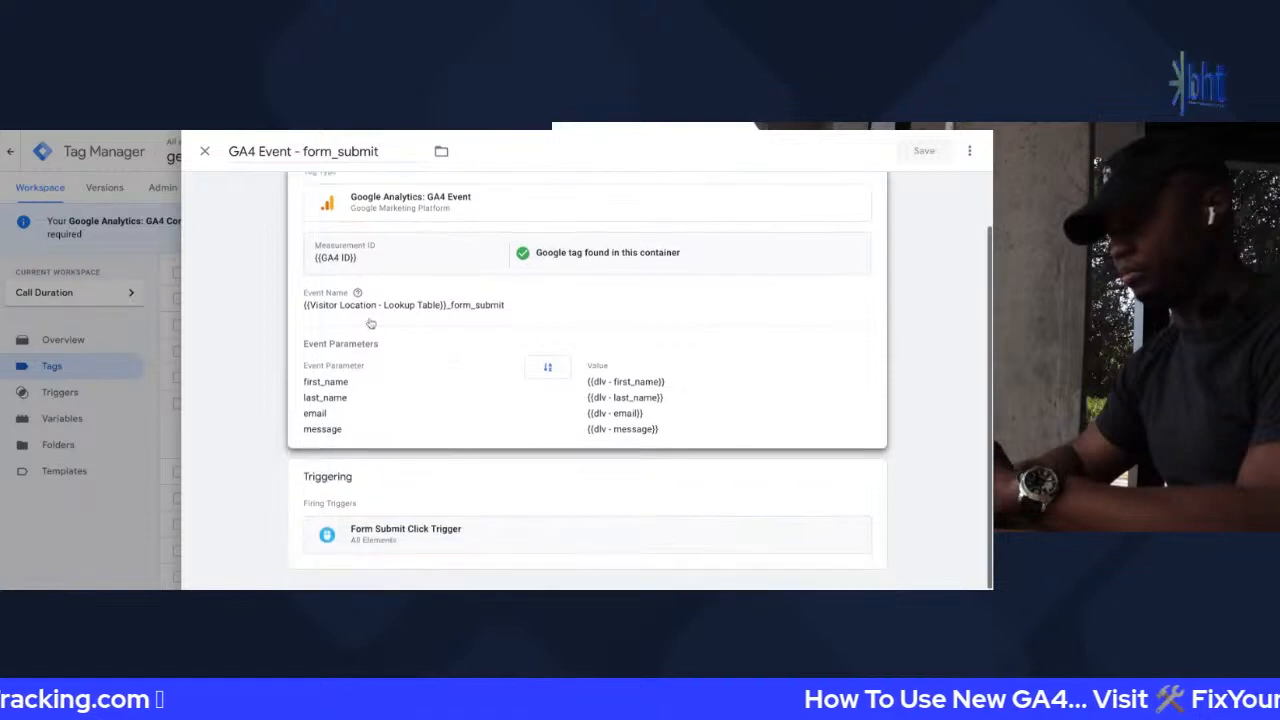
click(384, 319)
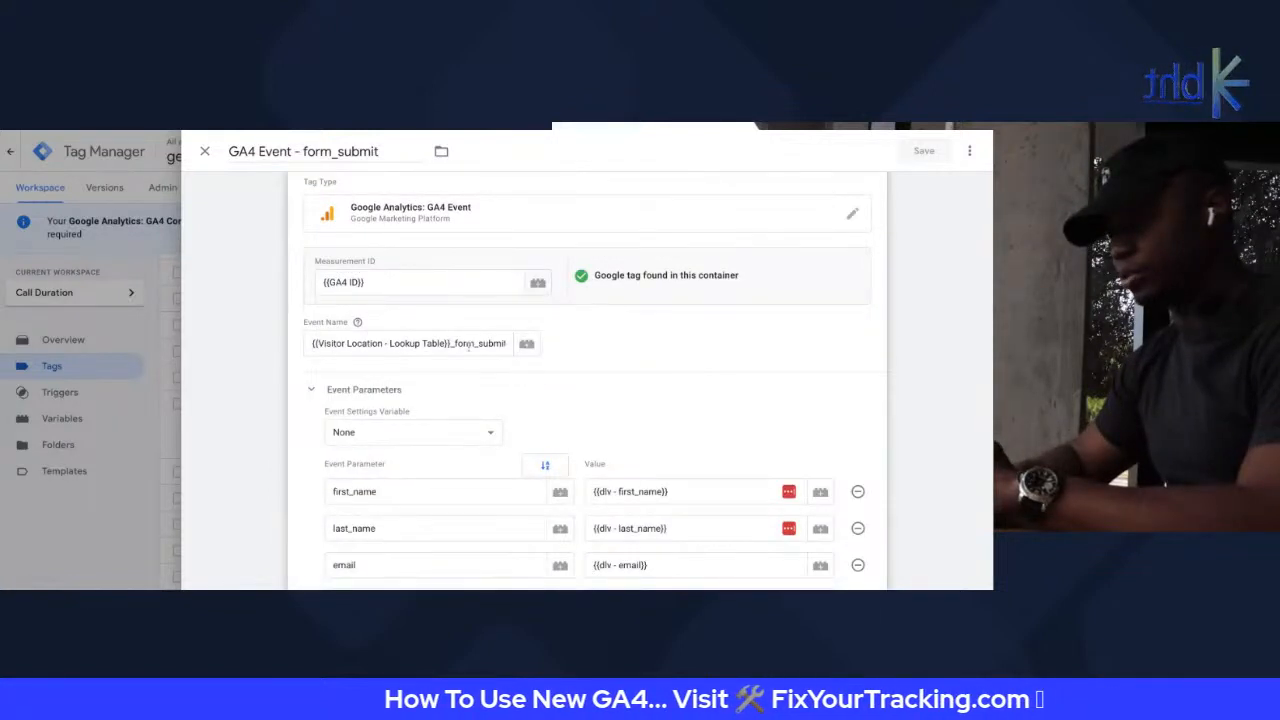
drag(454, 344, 551, 346)
click(355, 421)
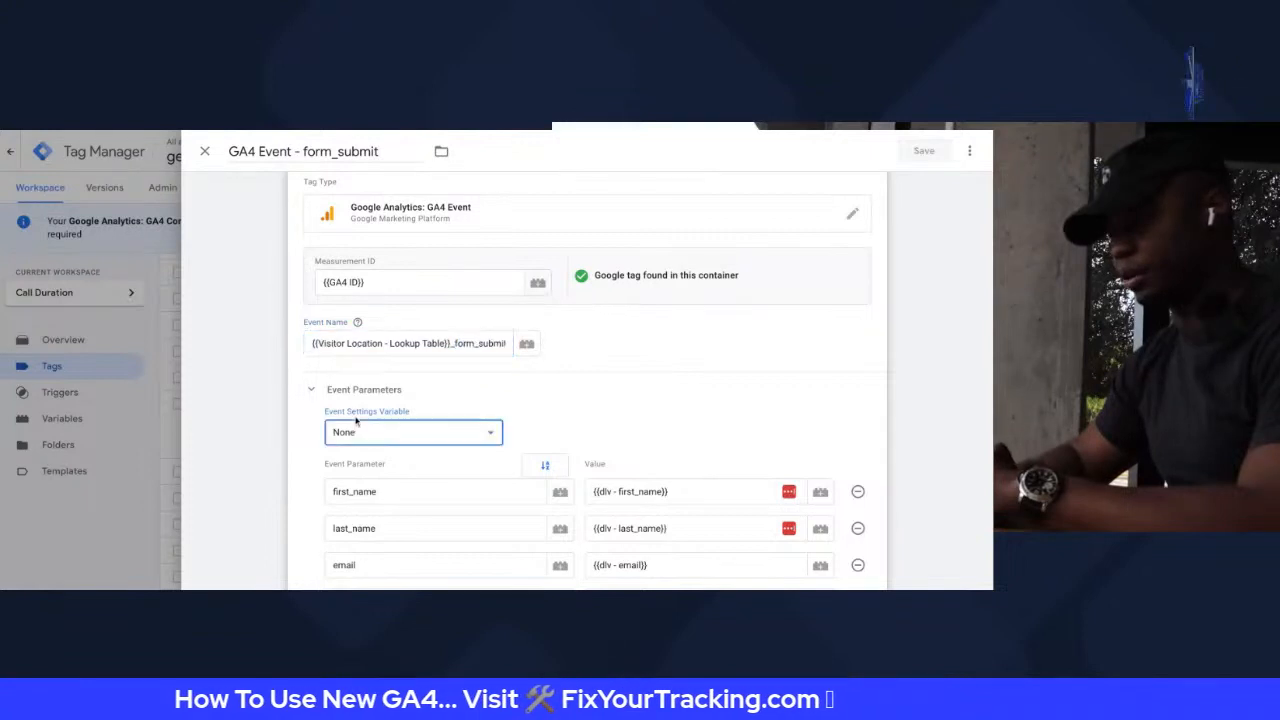
click(360, 430)
Check the variable's parameters and show the inherited call_duration and visitor_location on the tag
scroll(448, 463, down, 2)
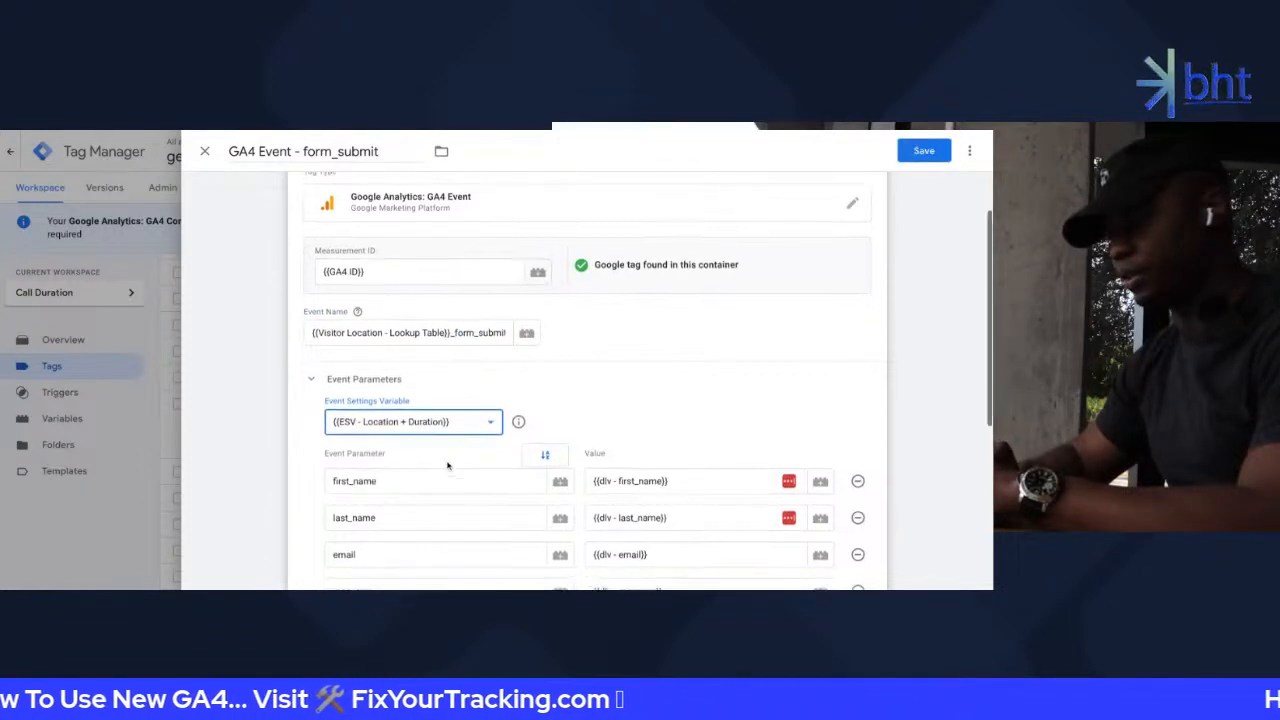
click(520, 308)
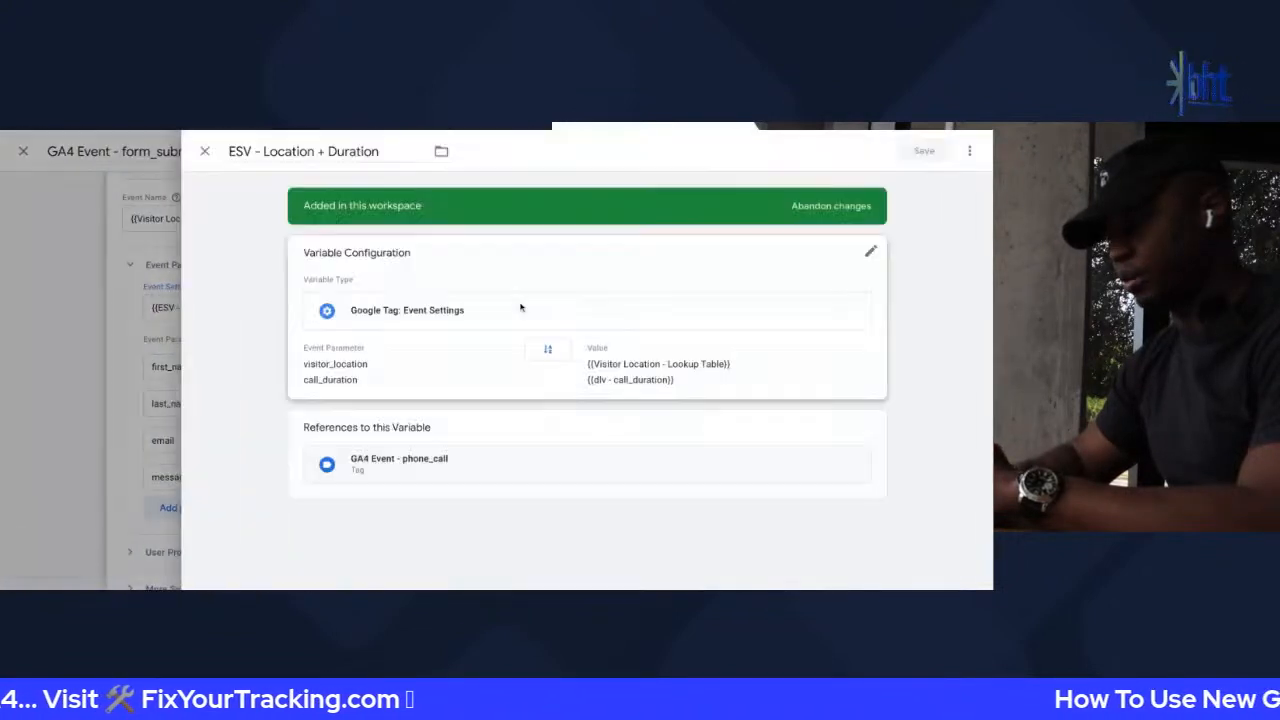
click(114, 286)
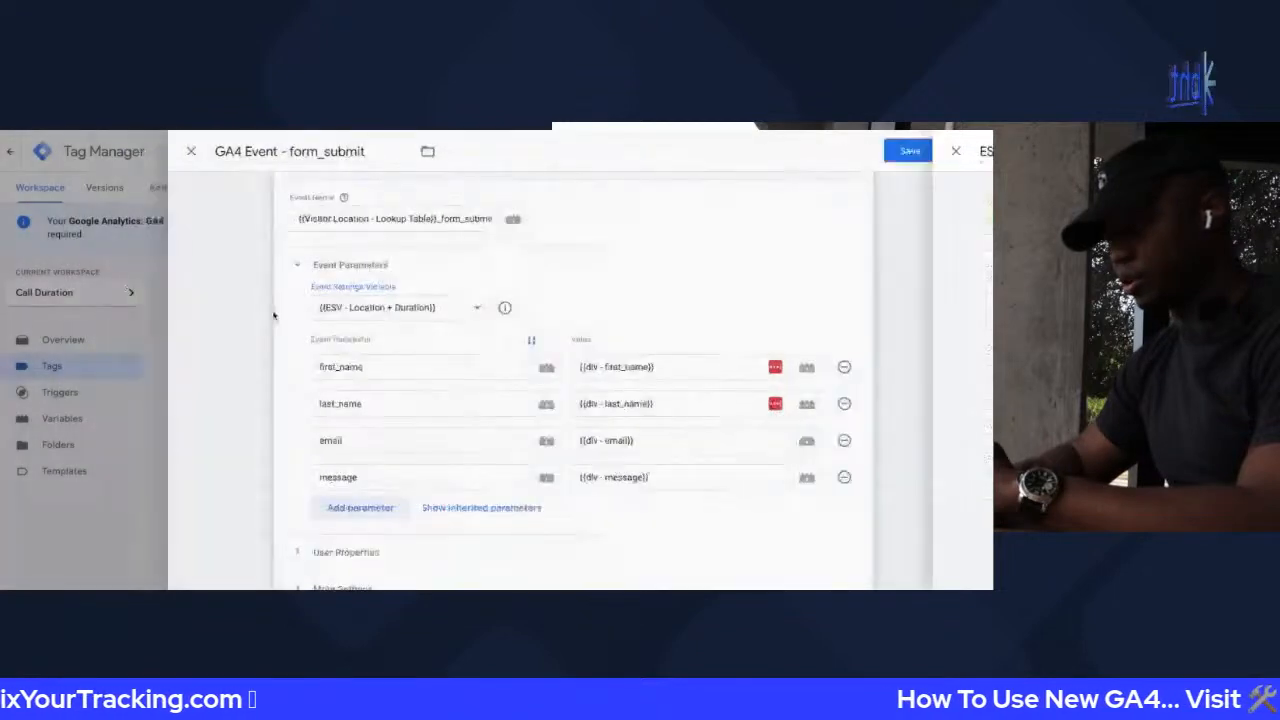
click(488, 508)
Review the form_submit tag's message parameter, then close the editor discarding the unsaved changes
scroll(488, 519, down, 3)
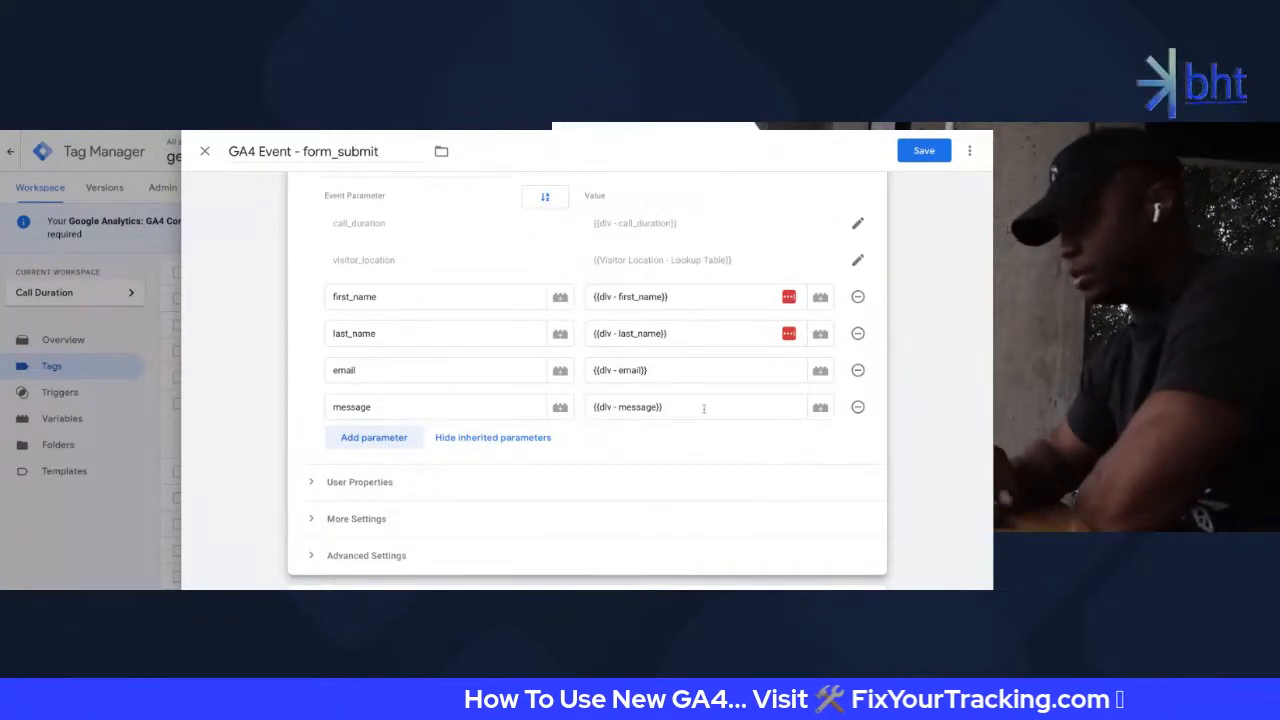
double_click(440, 410)
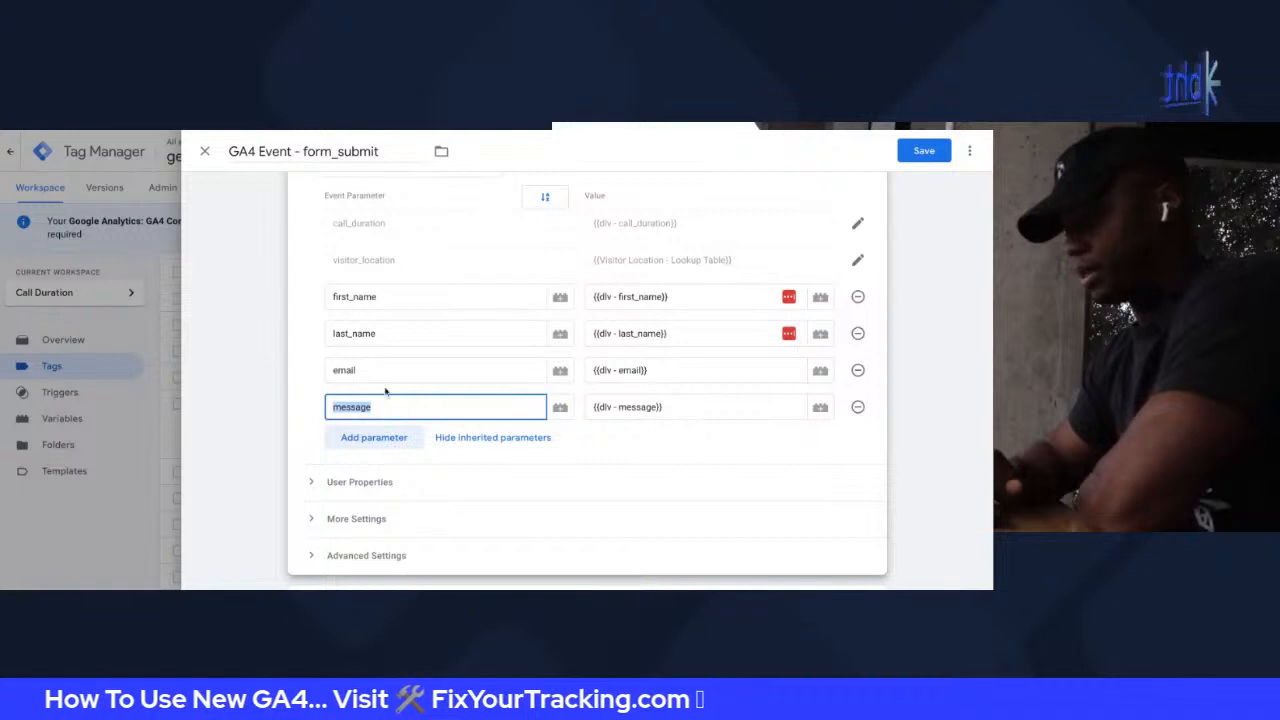
click(385, 392)
scroll(405, 435, down, 1)
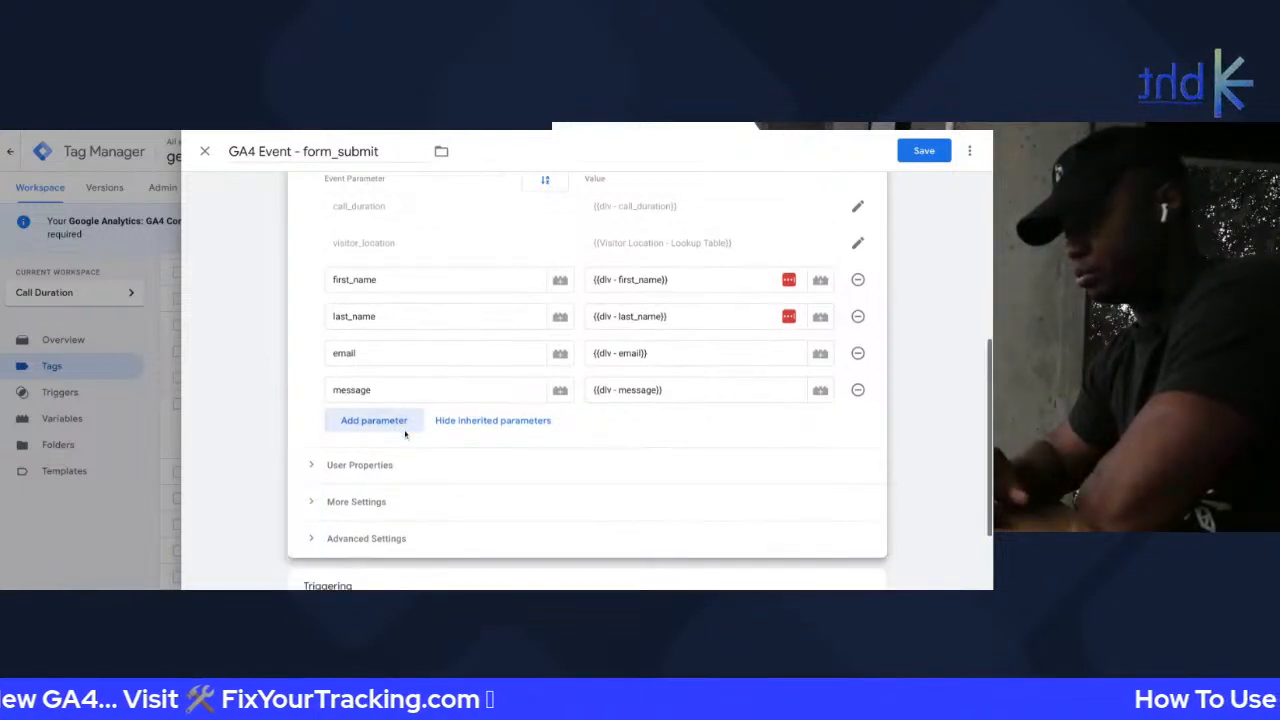
scroll(403, 434, up, 5)
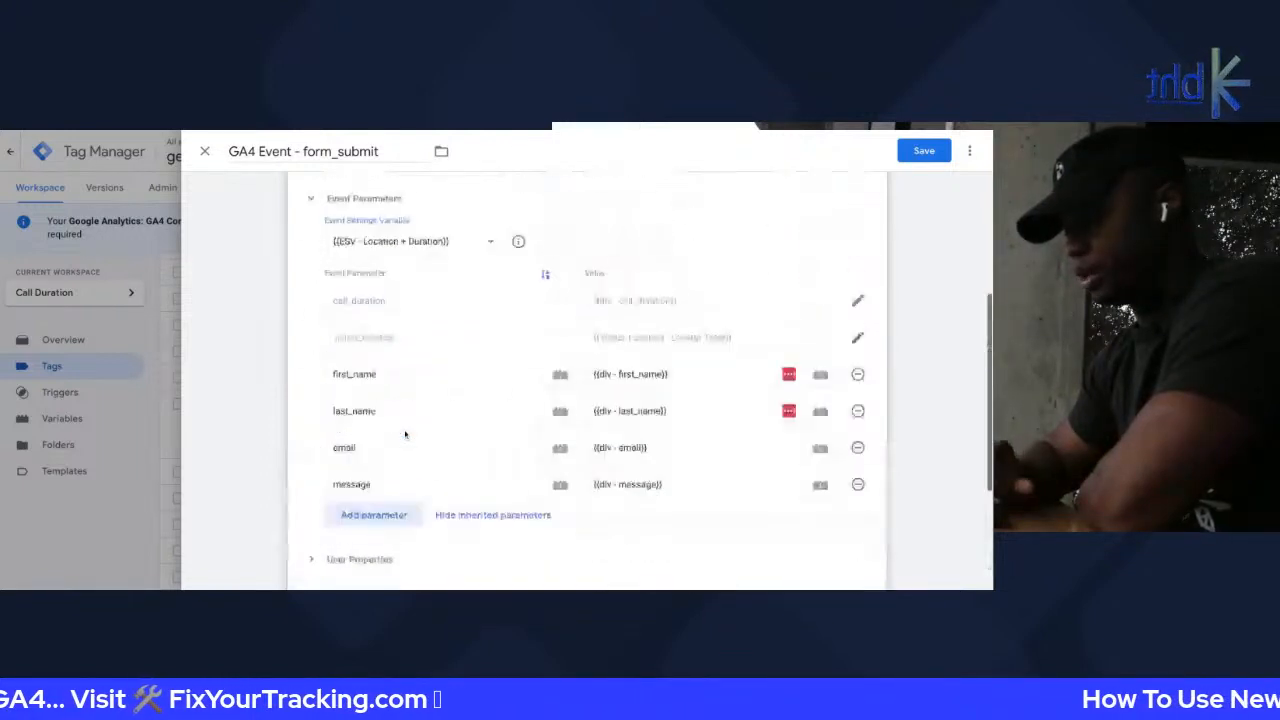
click(203, 152)
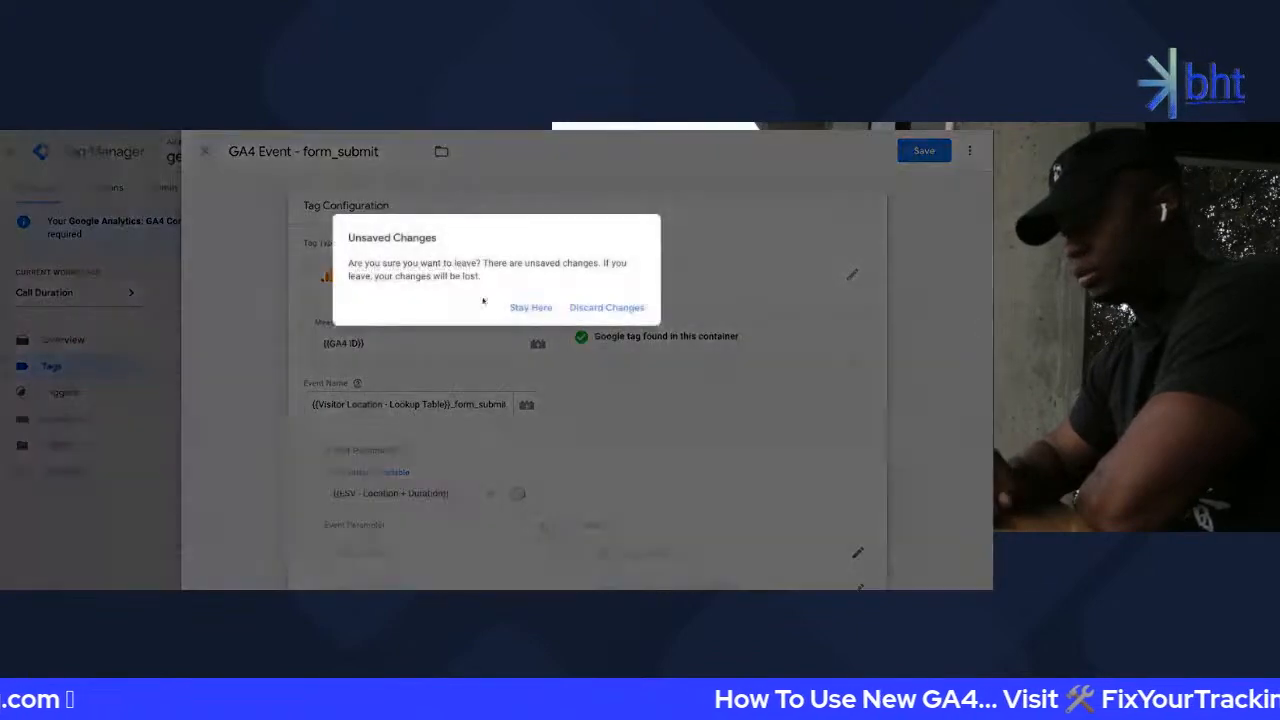
click(605, 309)
Filter the Tags list by searching for 'GA4'
scroll(329, 346, down, 10)
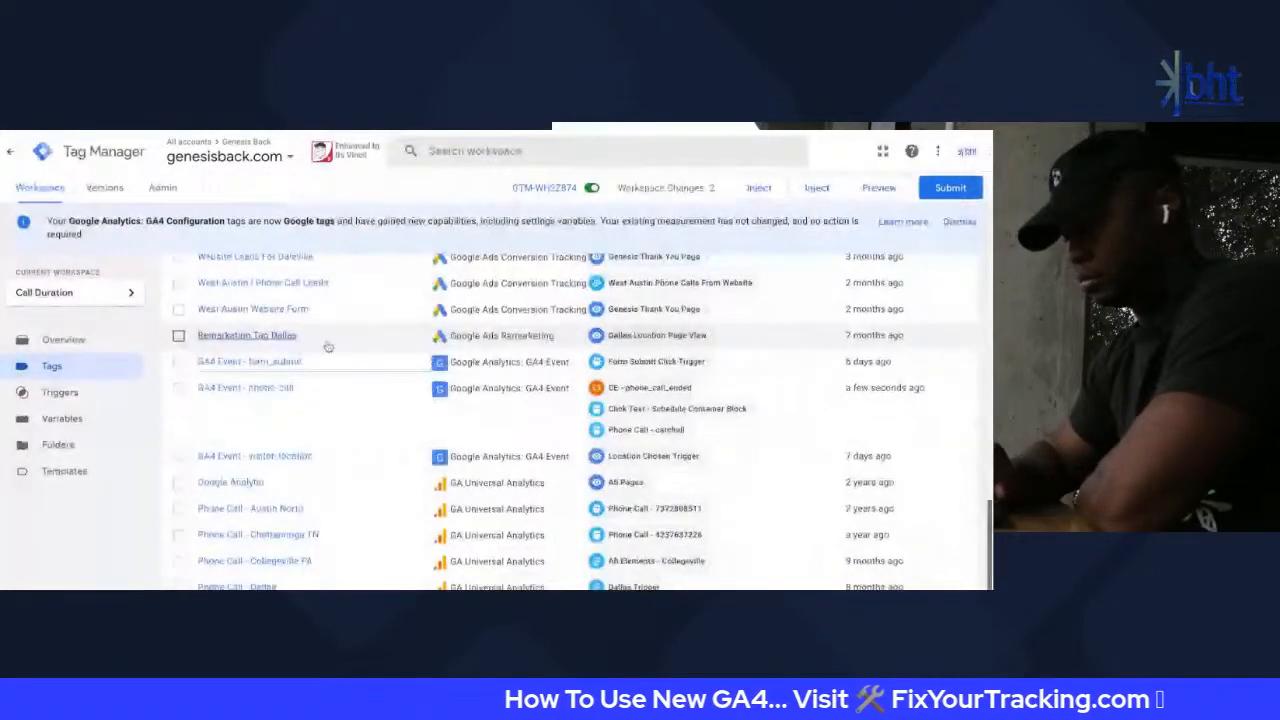
scroll(328, 345, down, 3)
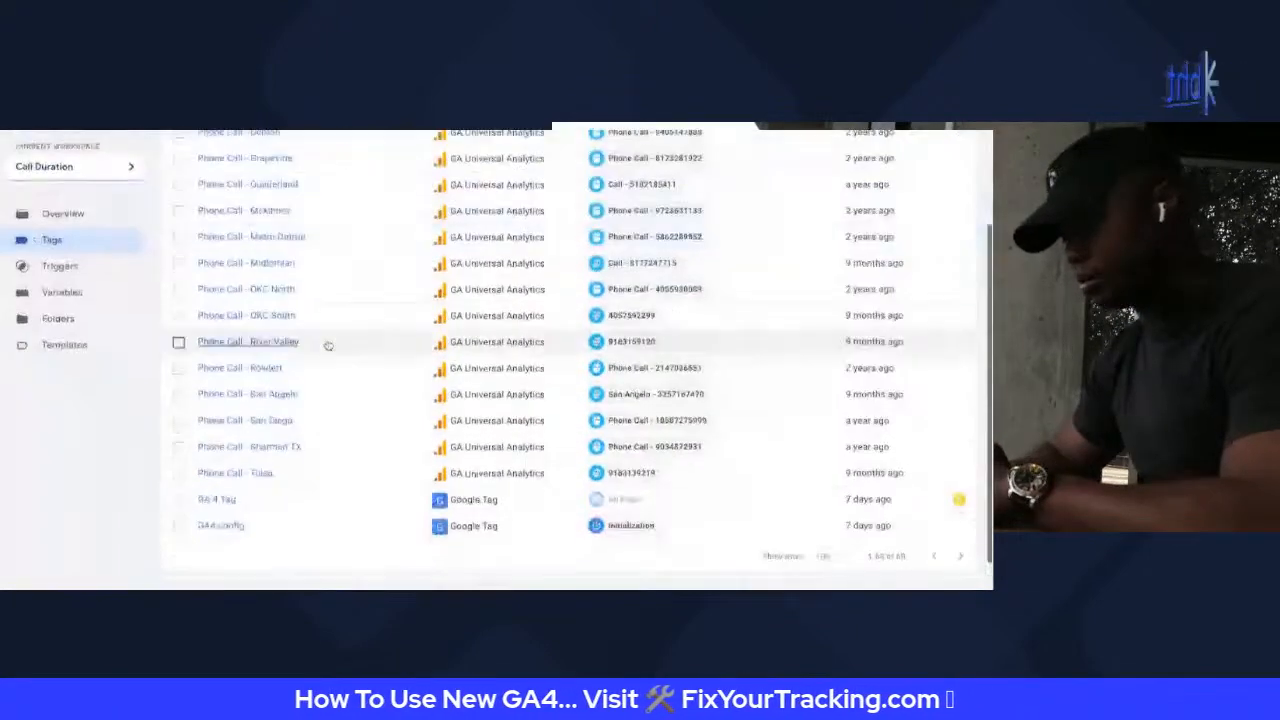
scroll(319, 386, up, 5)
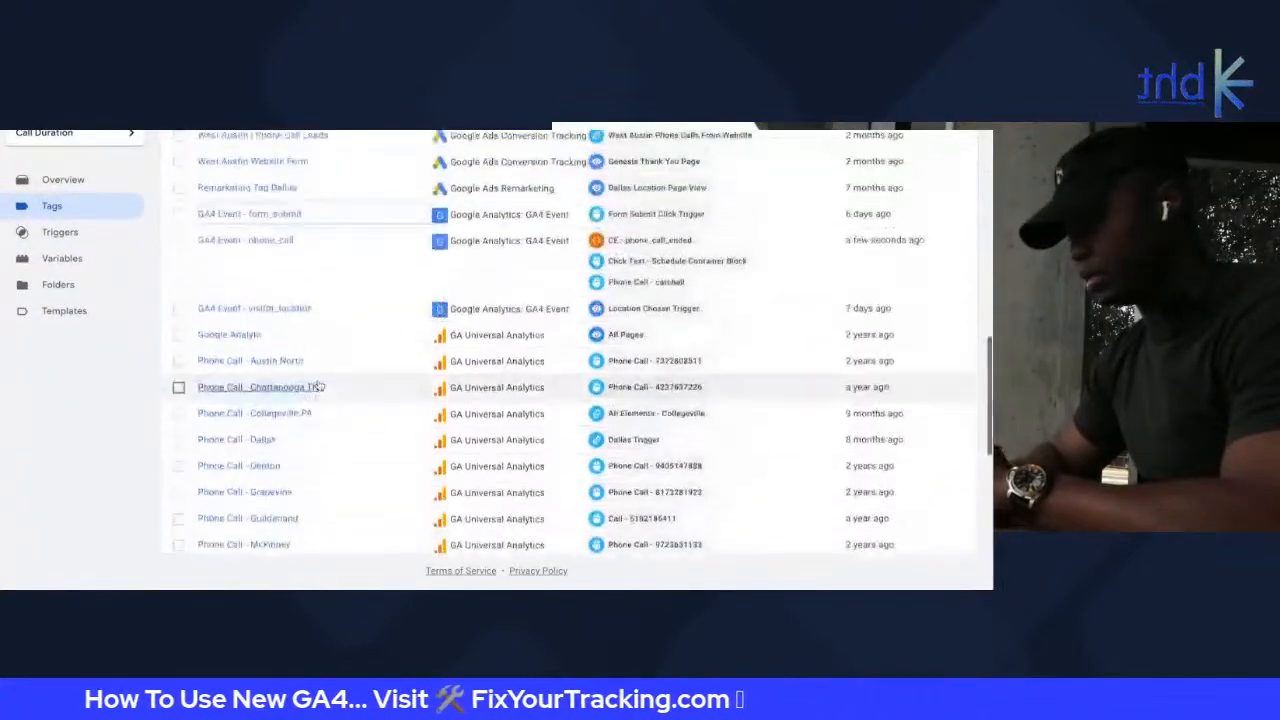
scroll(450, 385, up, 10)
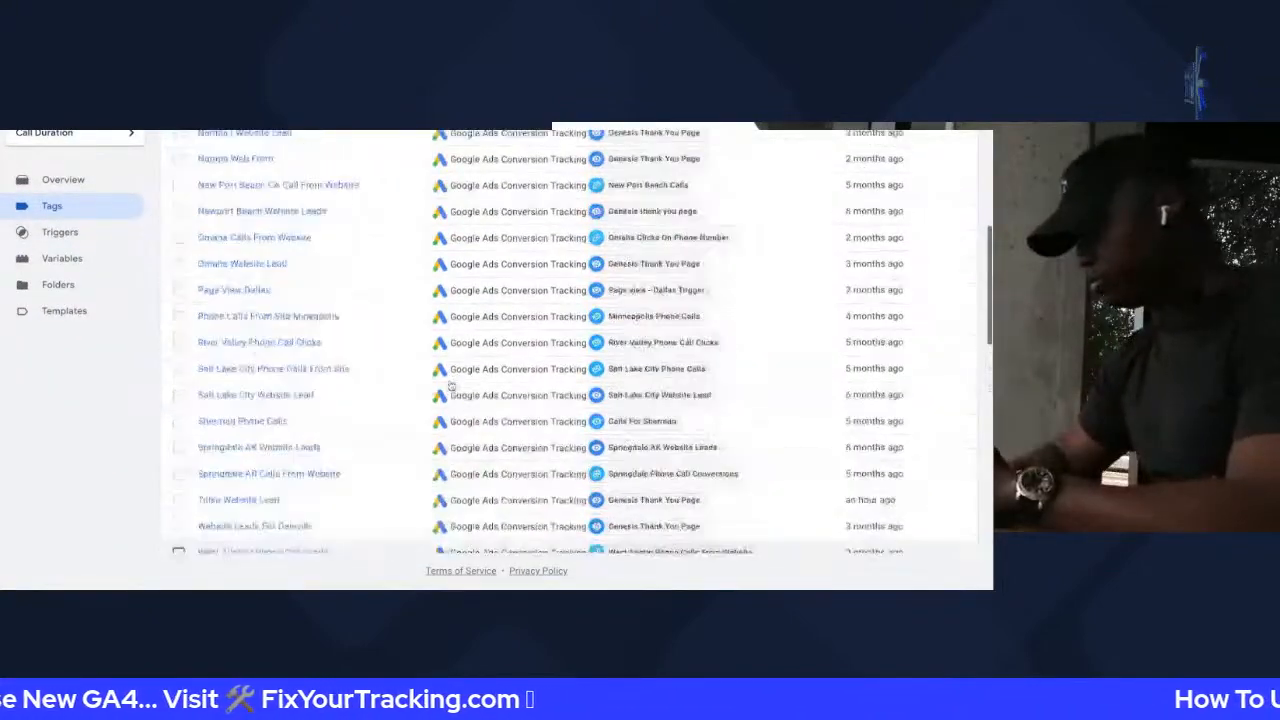
click(894, 288)
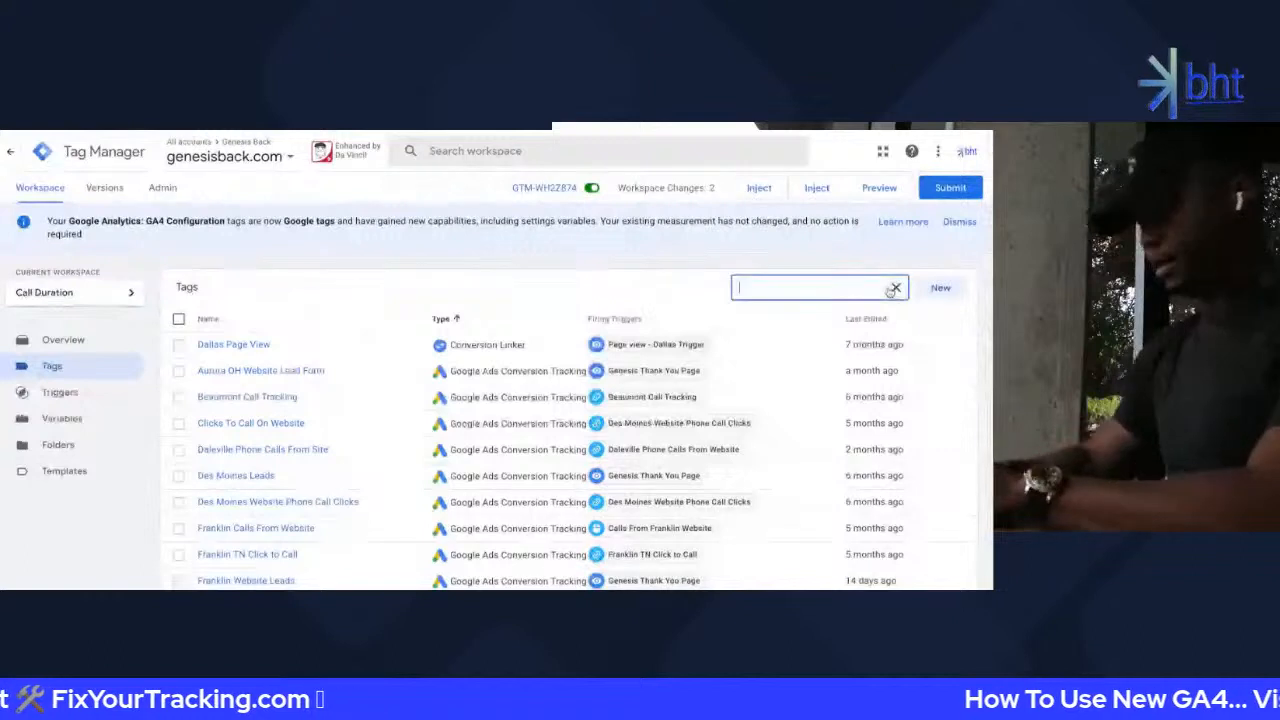
text(GA4)
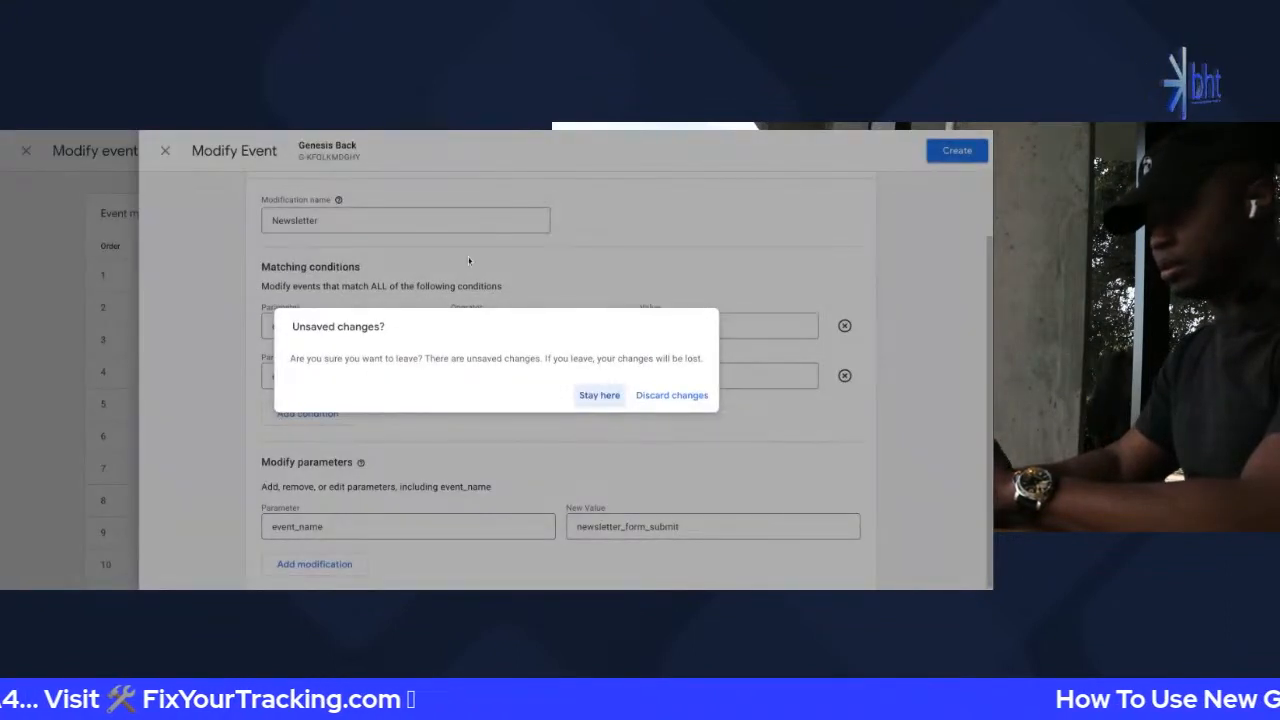
Review the Newsletter modification's matching conditions and newsletter_form_submit value, then discard the draft
click(600, 396)
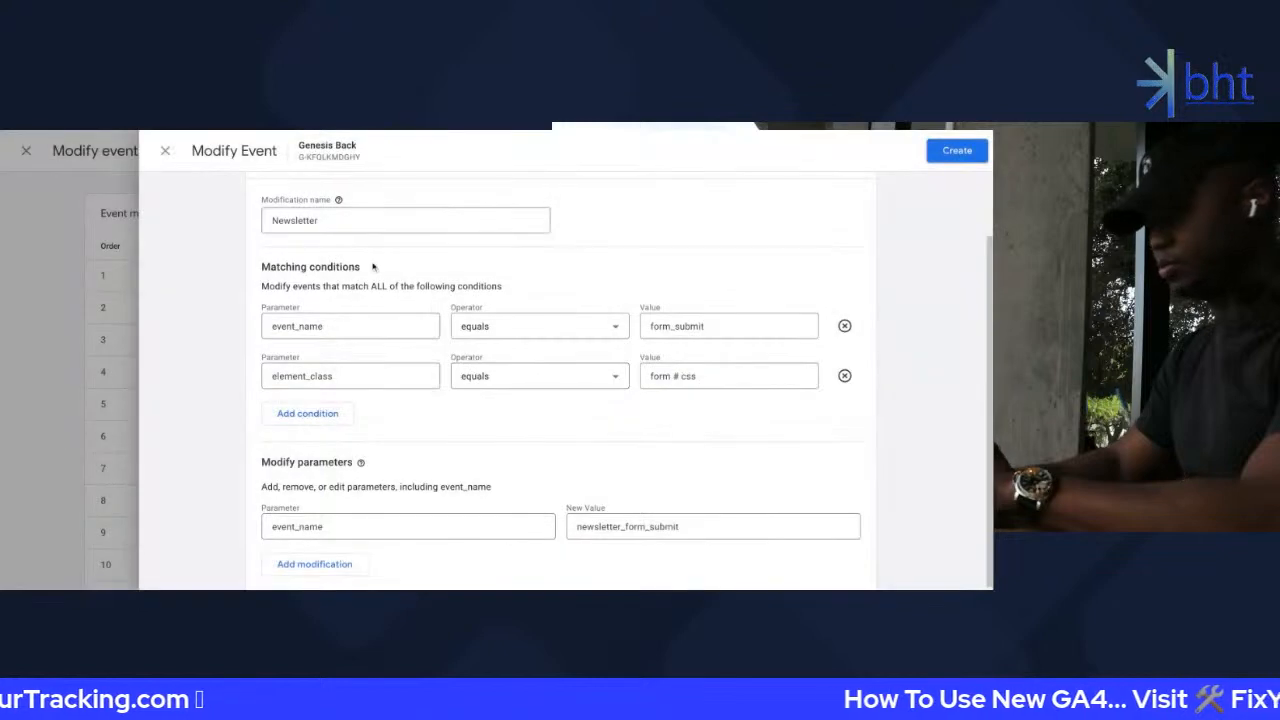
scroll(280, 181, up, 2)
scroll(280, 181, down, 2)
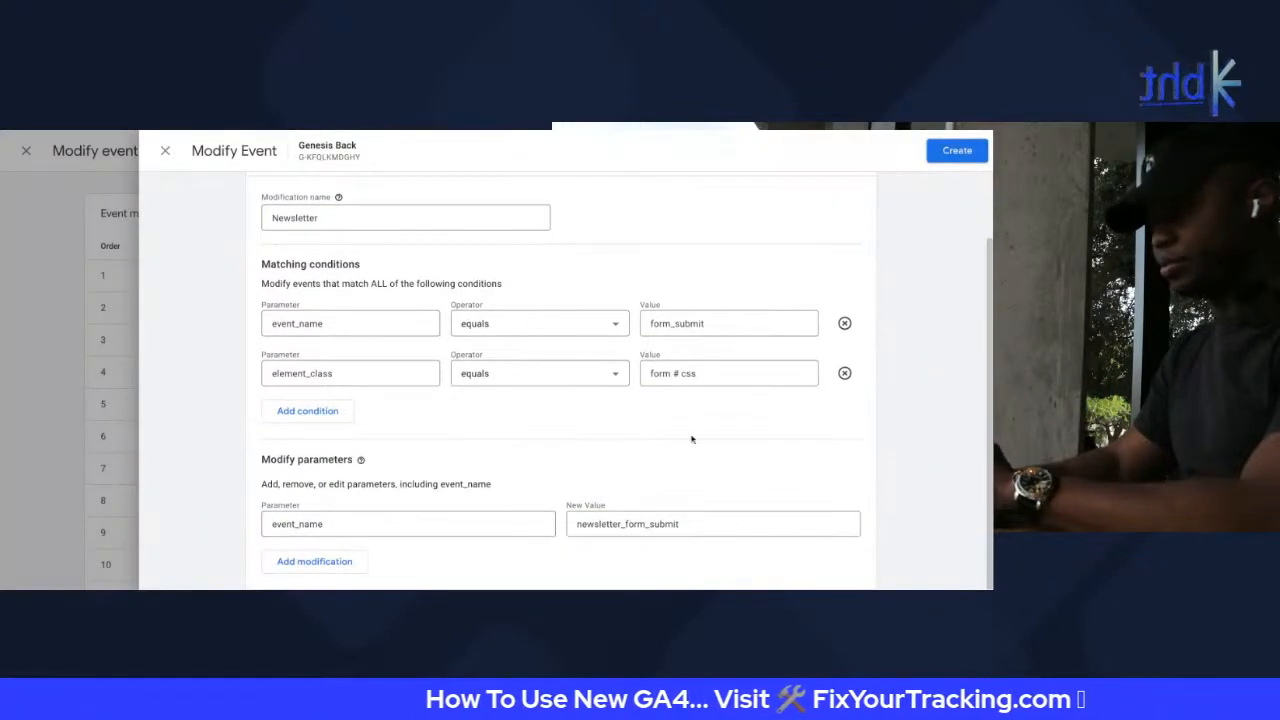
click(655, 323)
double_click(675, 373)
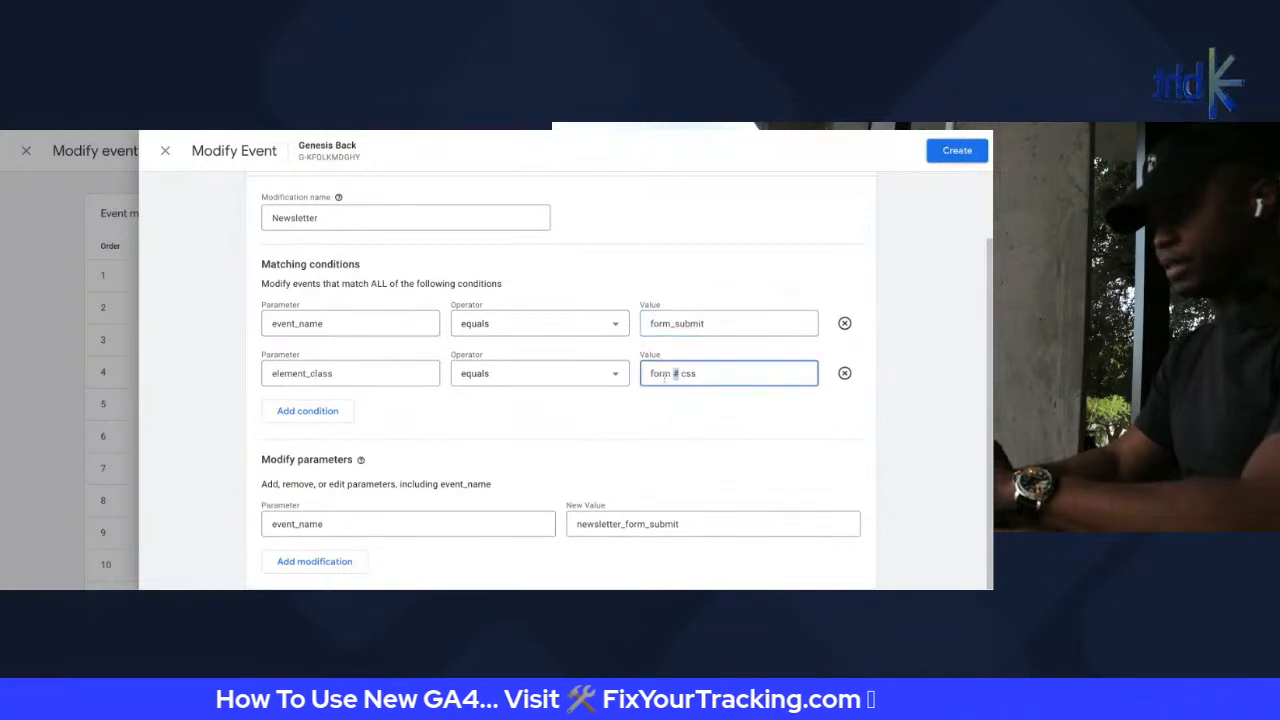
drag(262, 264, 370, 270)
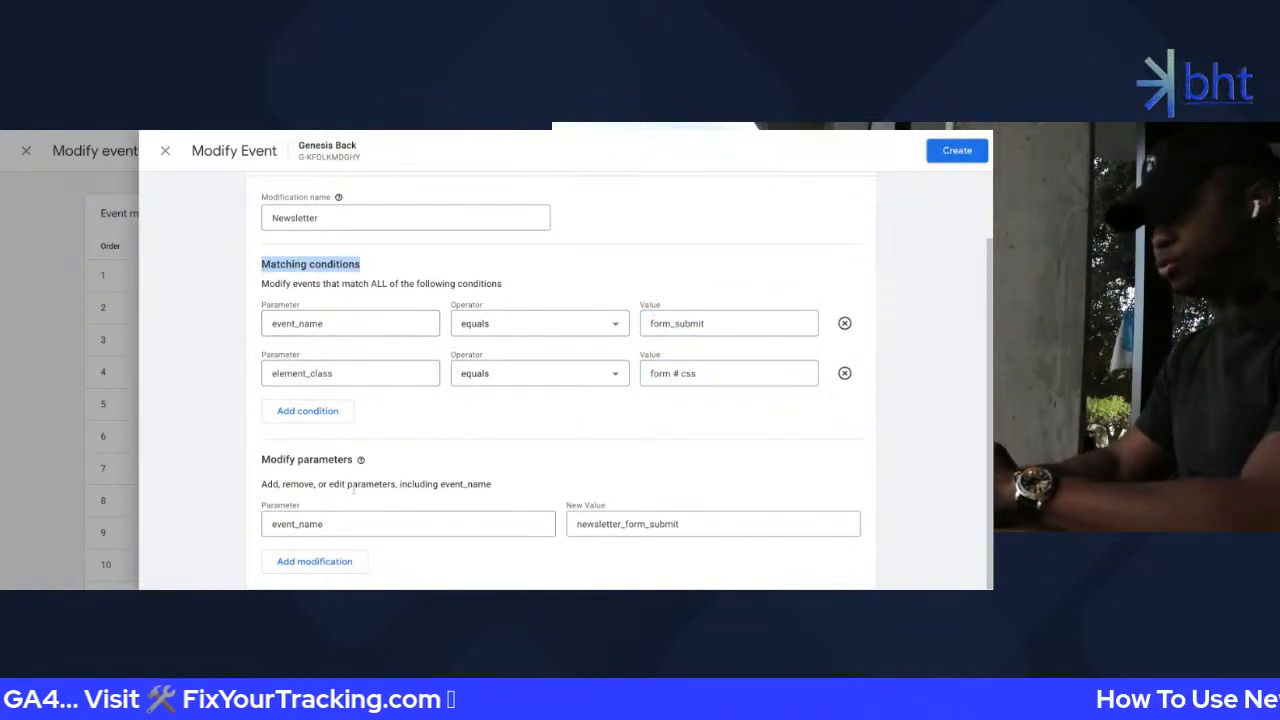
click(592, 524)
double_click(592, 524)
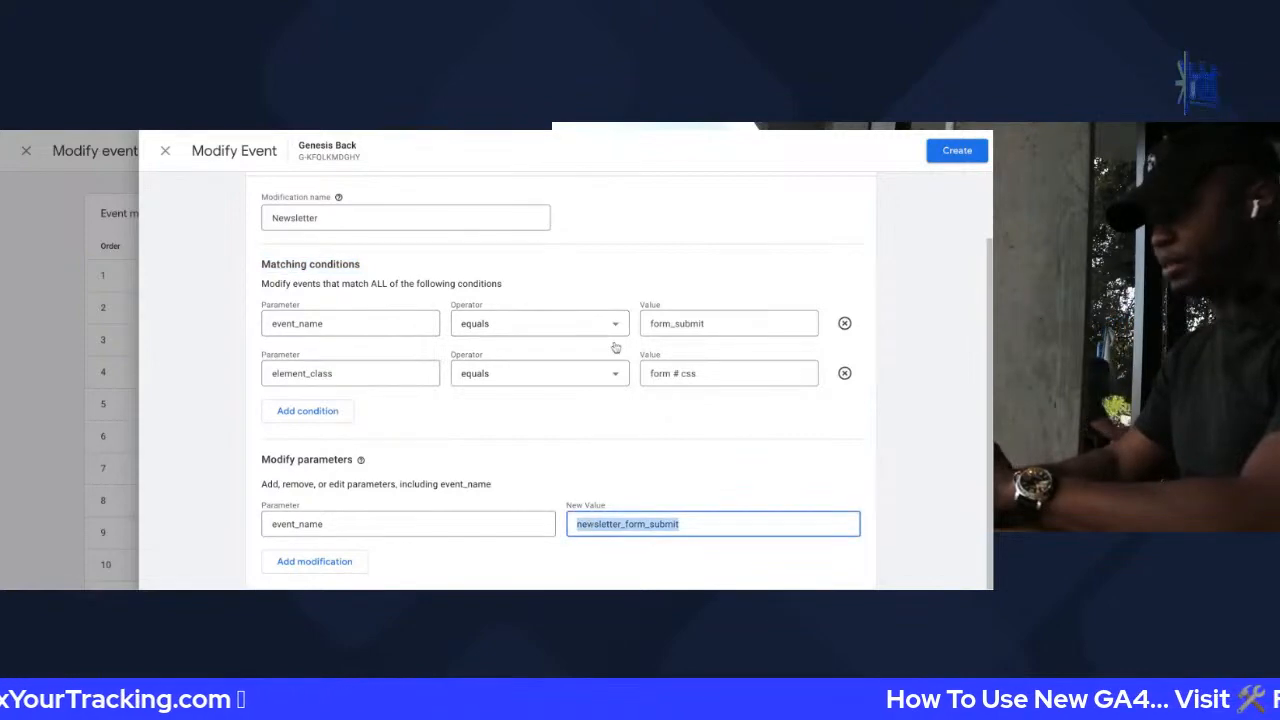
click(165, 150)
click(672, 395)
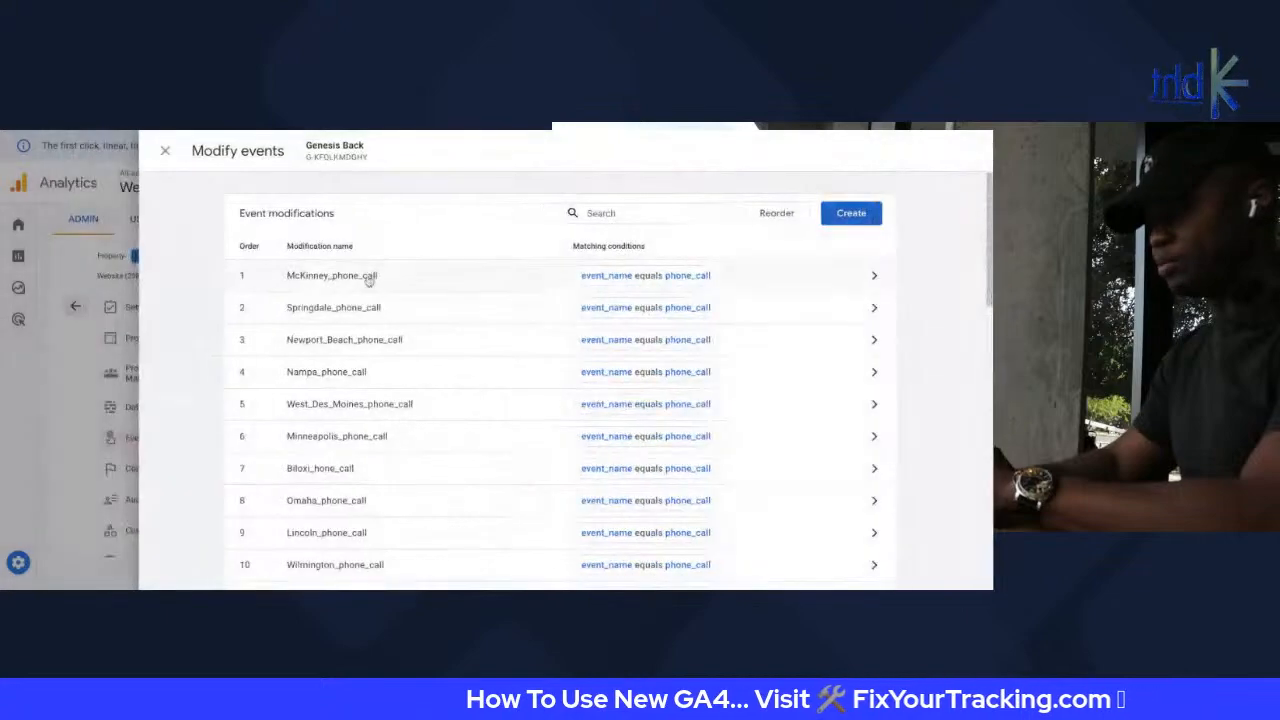
Open the McKinney_phone_call modification, review its visitor_location parameter, and add a second matching condition
scroll(449, 345, down, 2)
scroll(449, 345, down, 4)
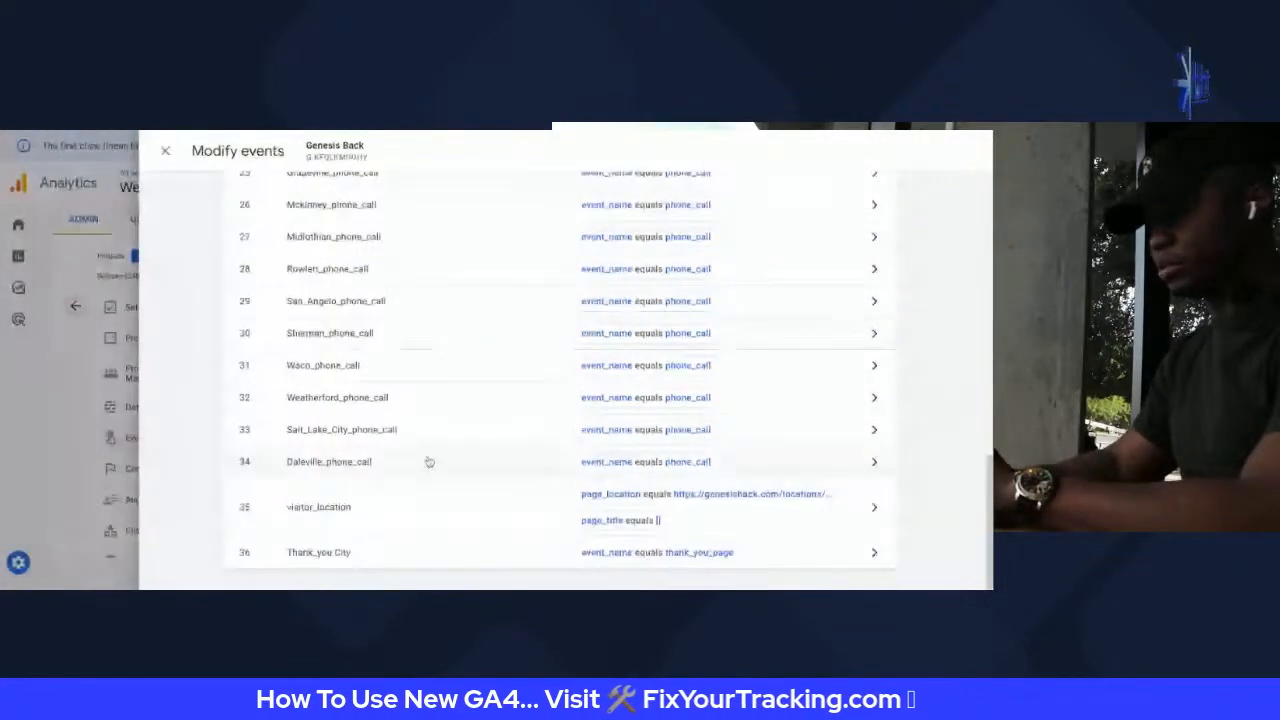
scroll(434, 374, up, 10)
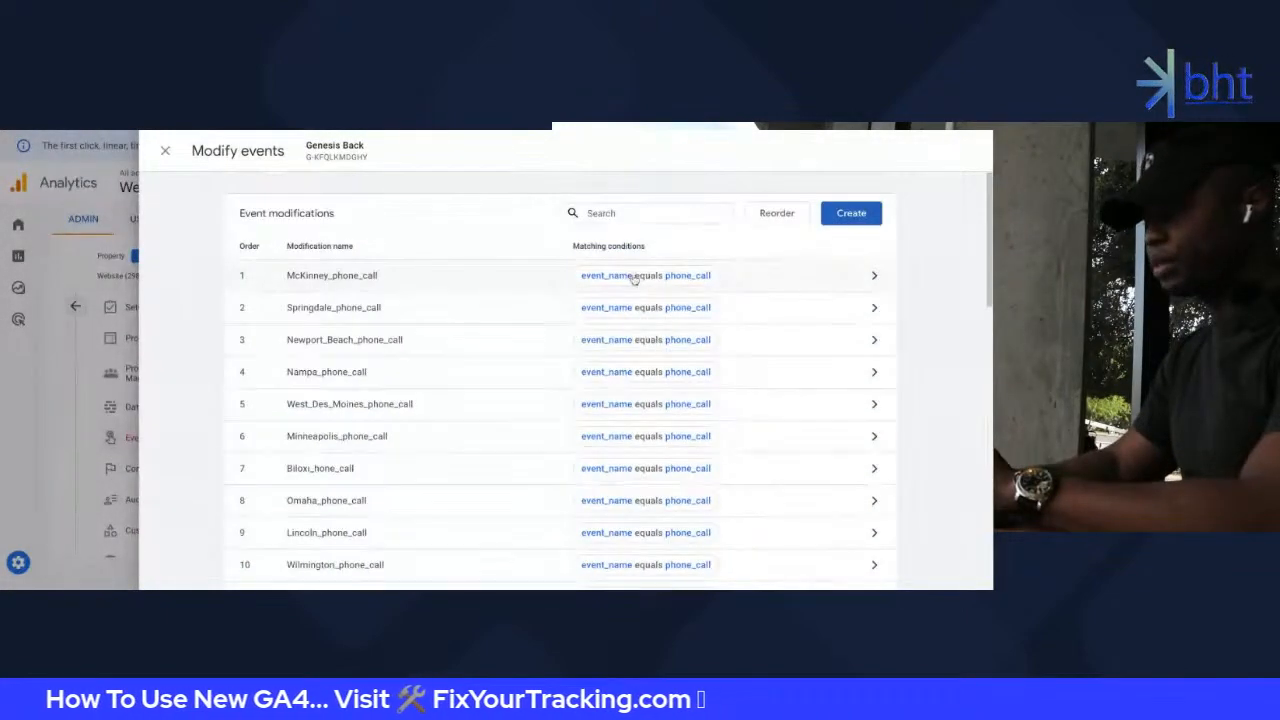
click(385, 275)
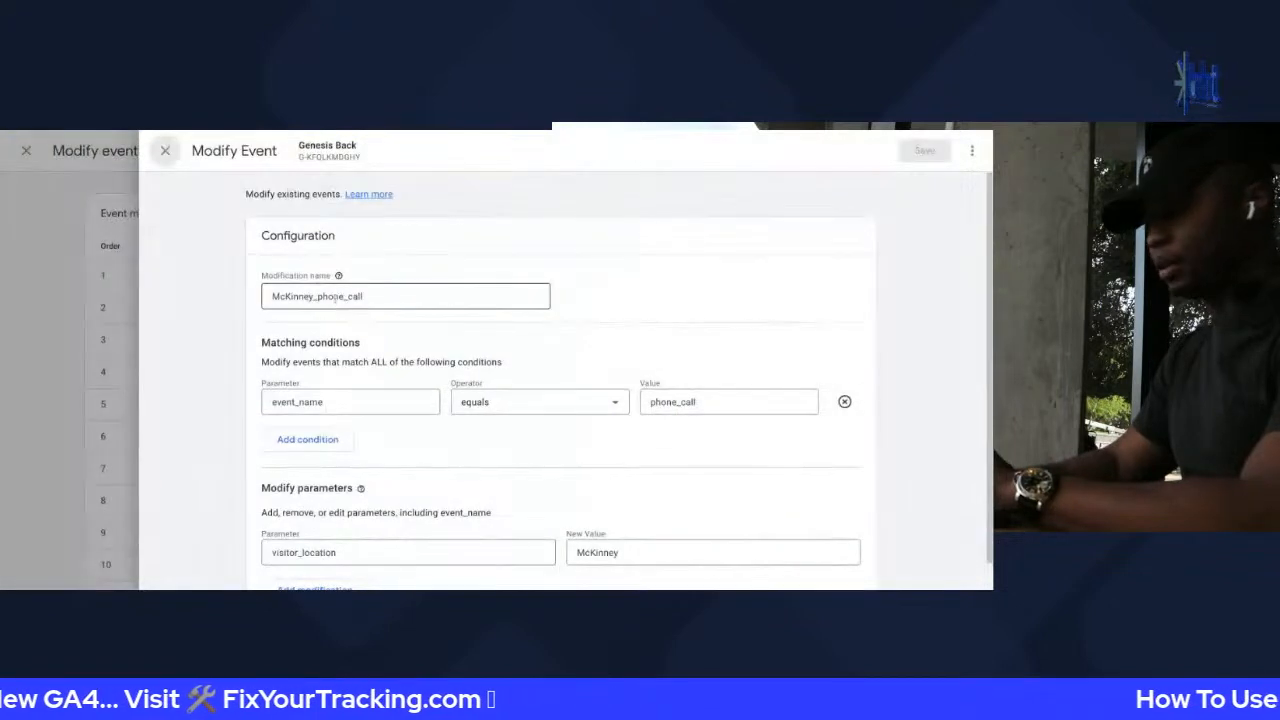
double_click(332, 298)
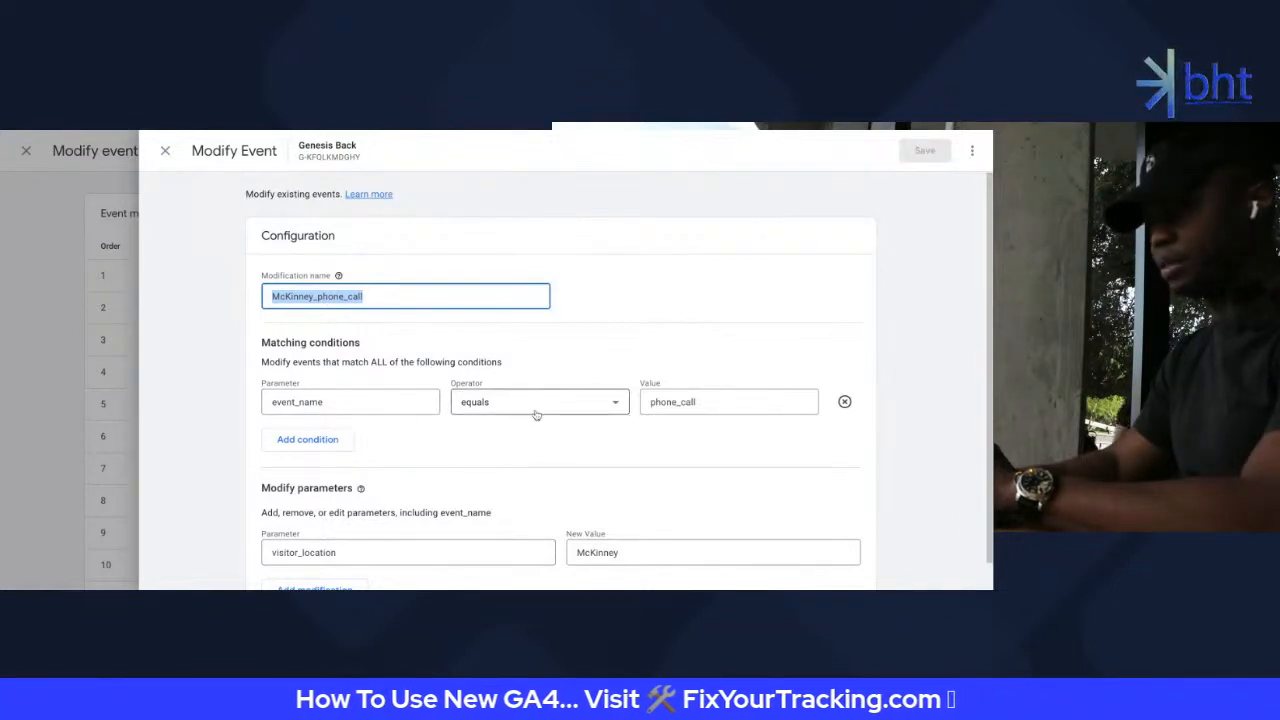
scroll(400, 480, down, 1)
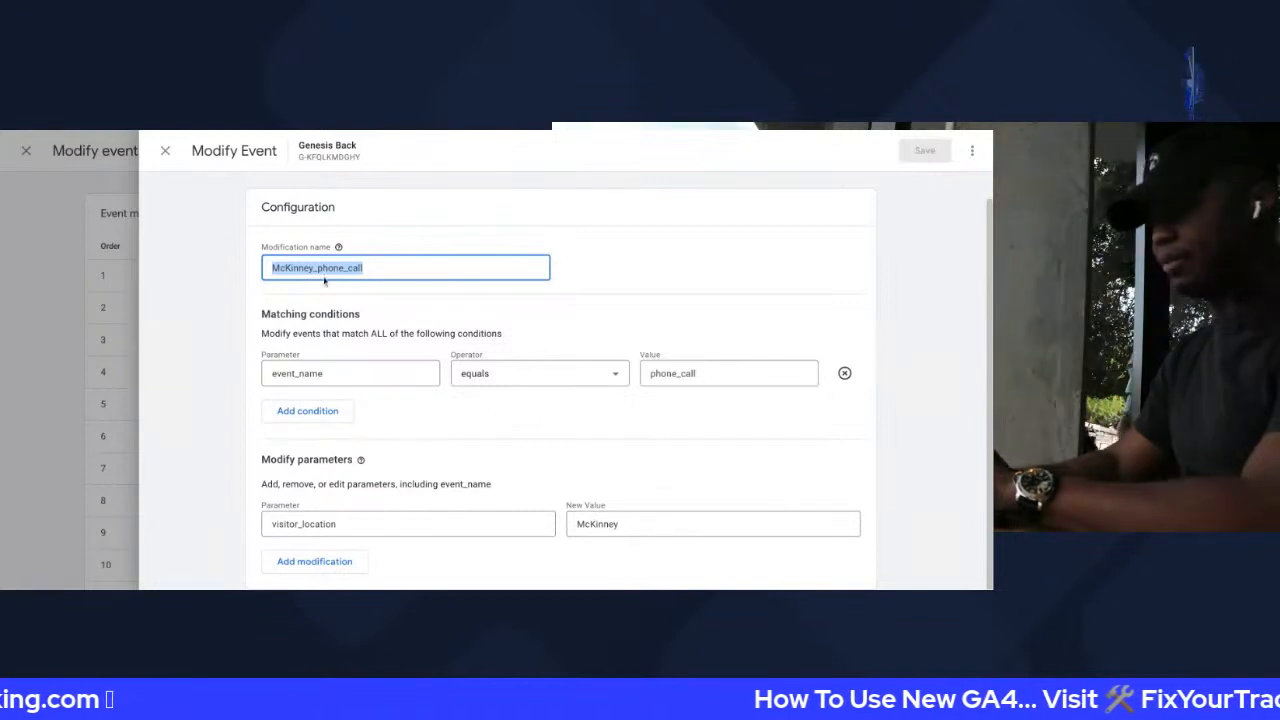
double_click(302, 524)
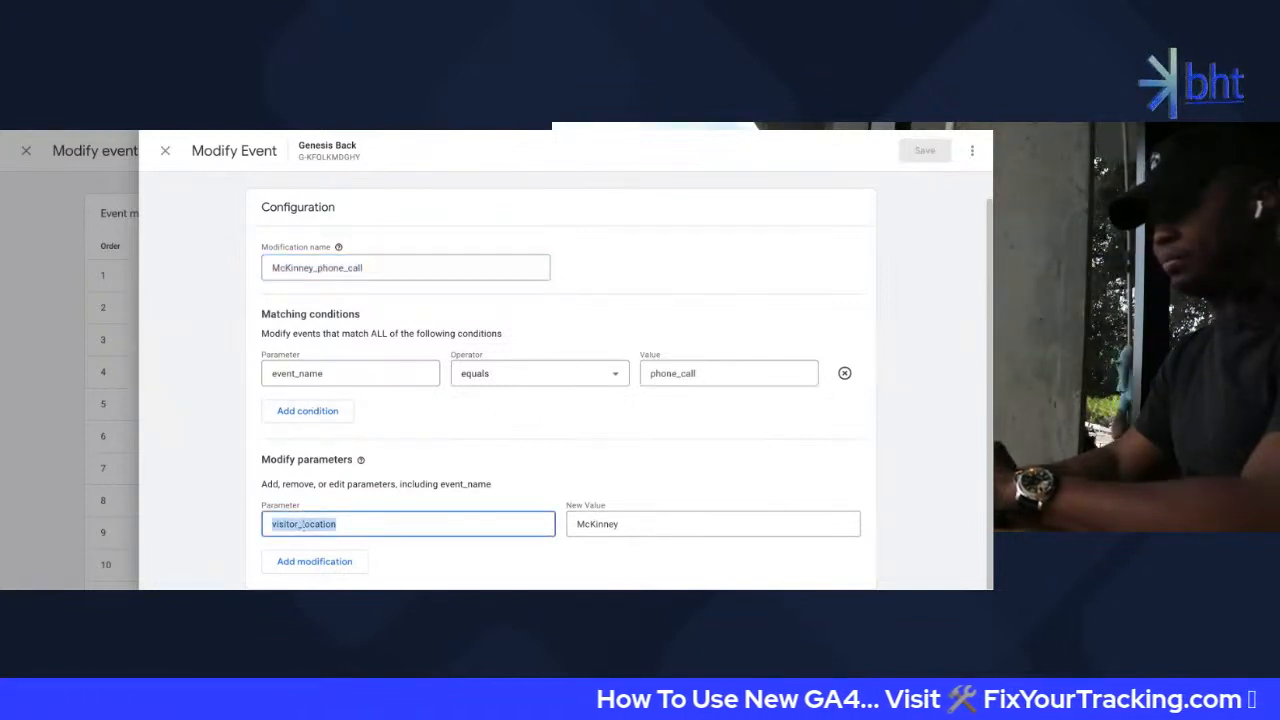
click(307, 410)
scroll(316, 489, down, 1)
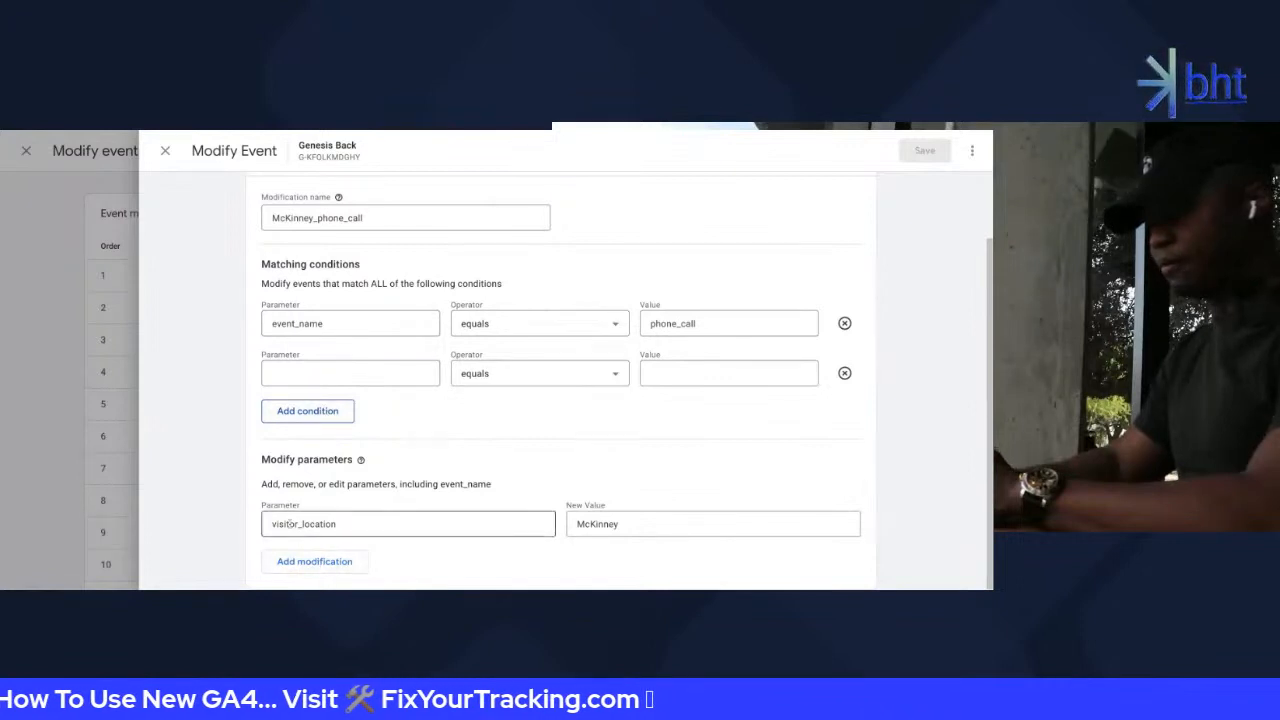
Paste visitor_location as the new condition's parameter and McKinney as its value
click(317, 371)
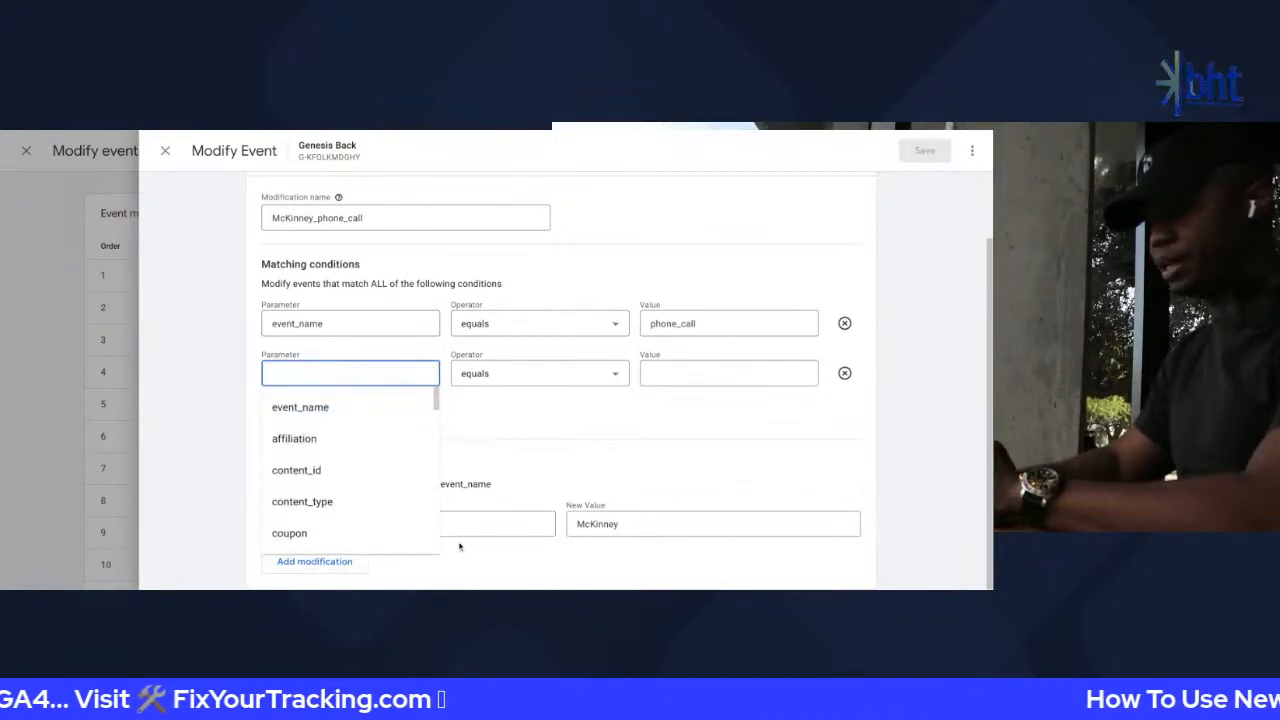
double_click(477, 523)
key(ctrl+c)
click(340, 373)
key(ctrl+v)
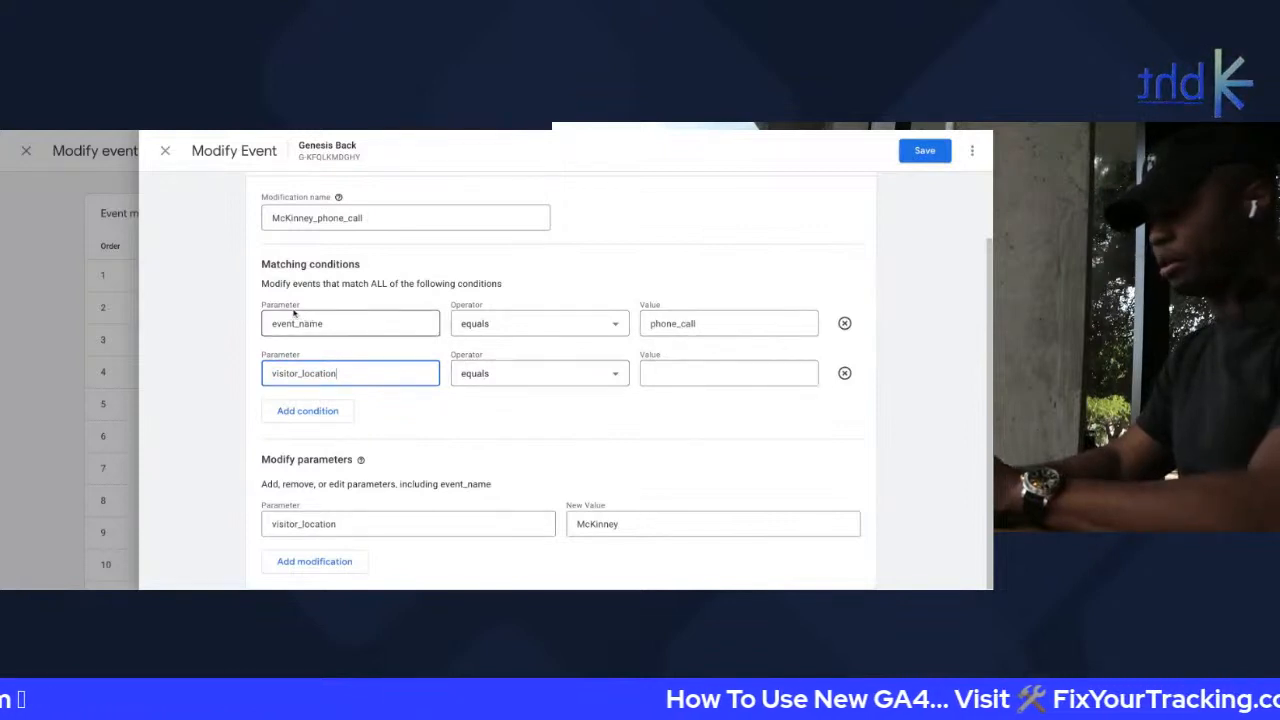
click(745, 370)
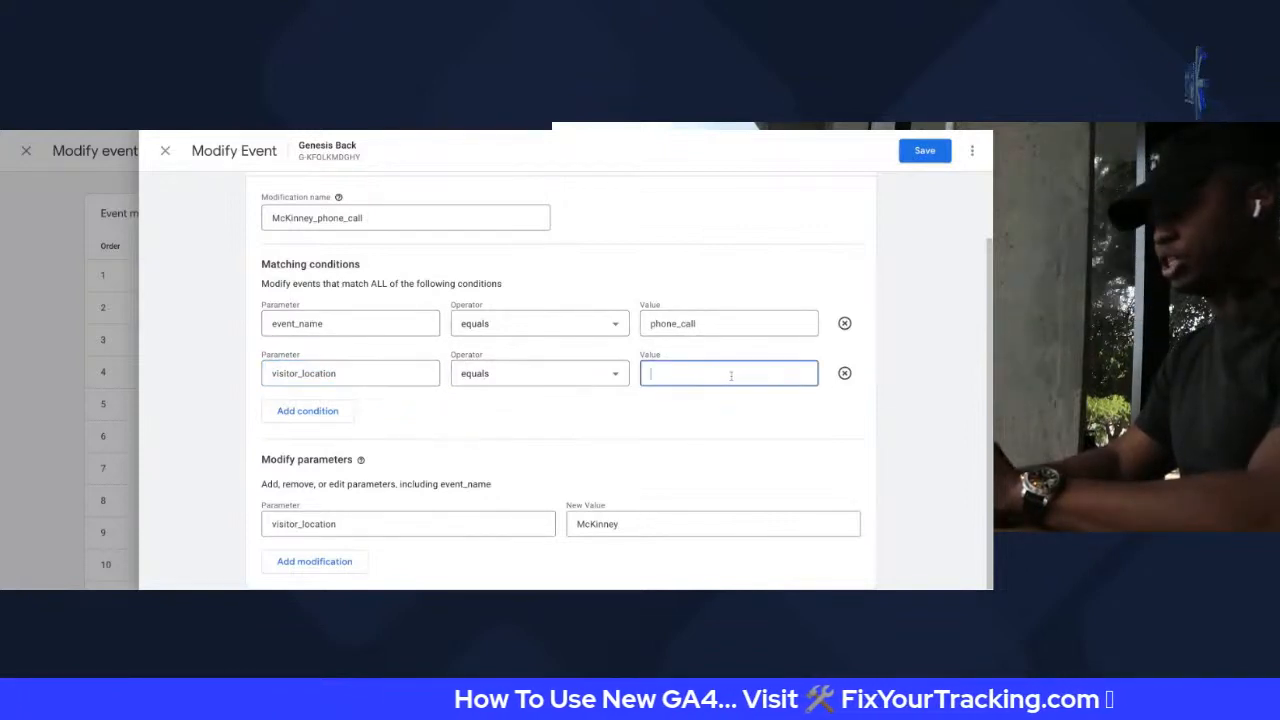
double_click(606, 523)
key(ctrl+c)
click(700, 373)
key(ctrl+v)
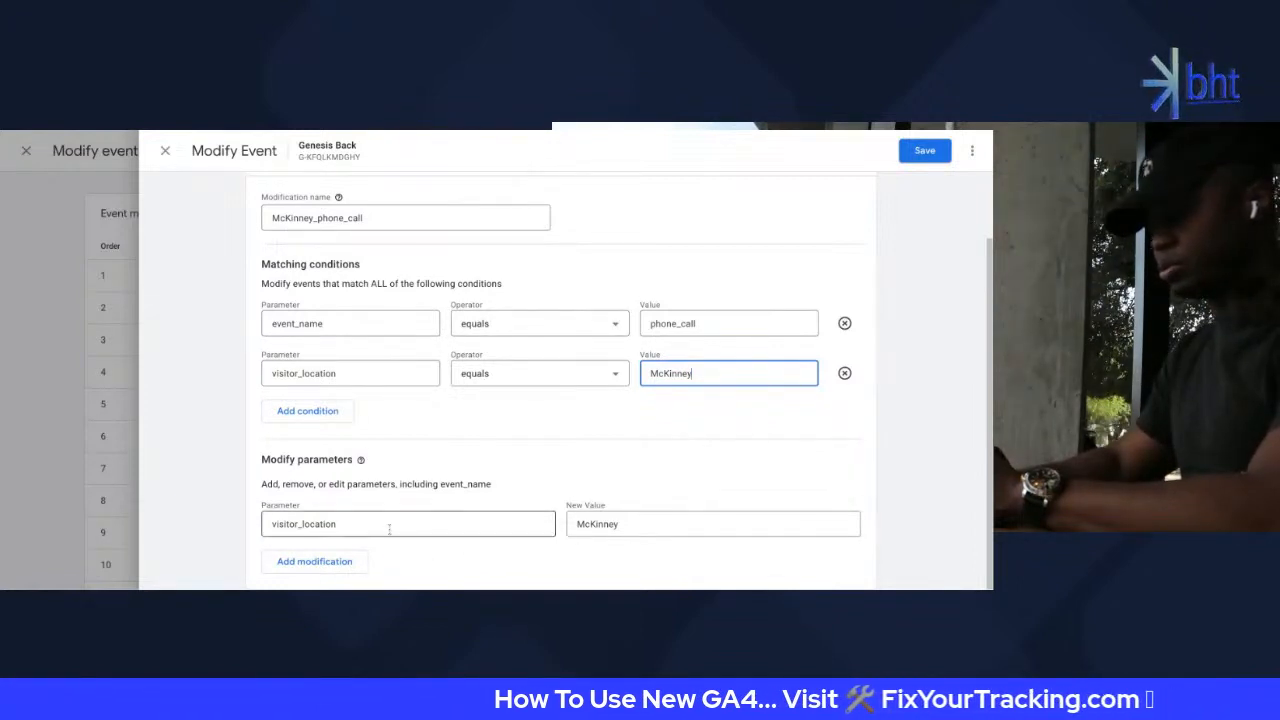
scroll(429, 517, up, 1)
scroll(429, 517, down, 1)
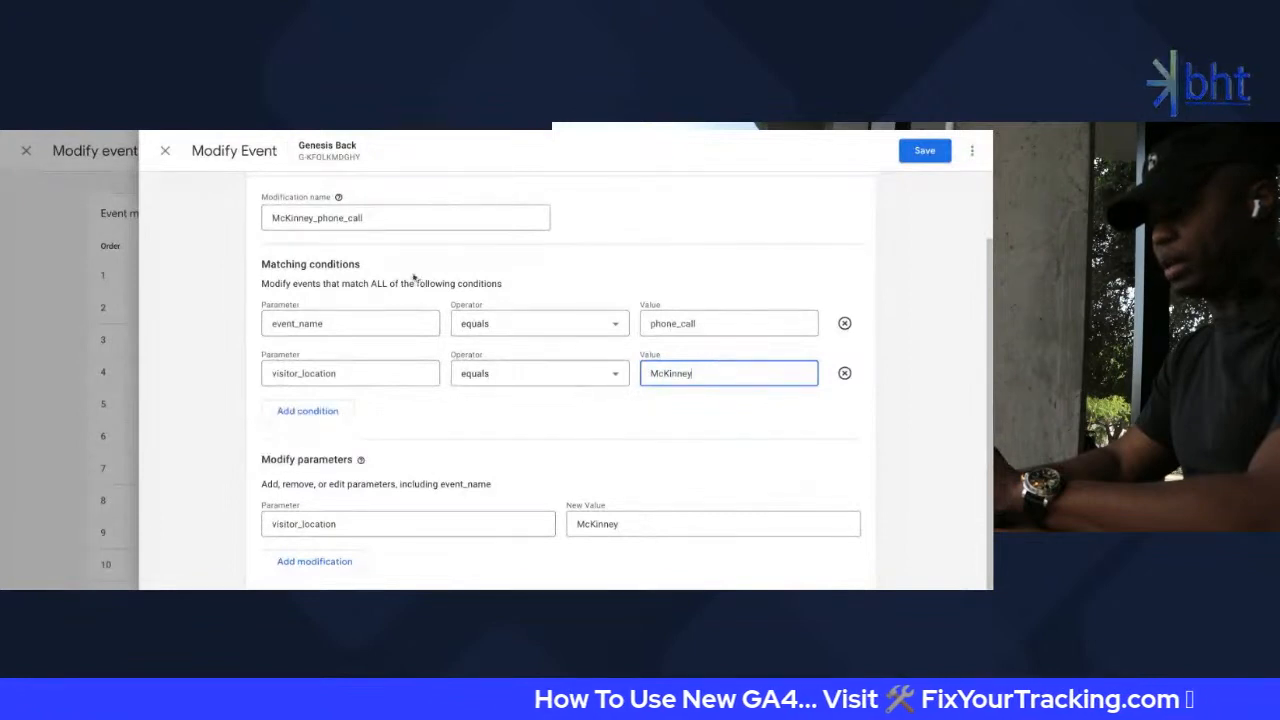
Change the modified parameter from visitor_location to event_name
click(365, 220)
double_click(360, 218)
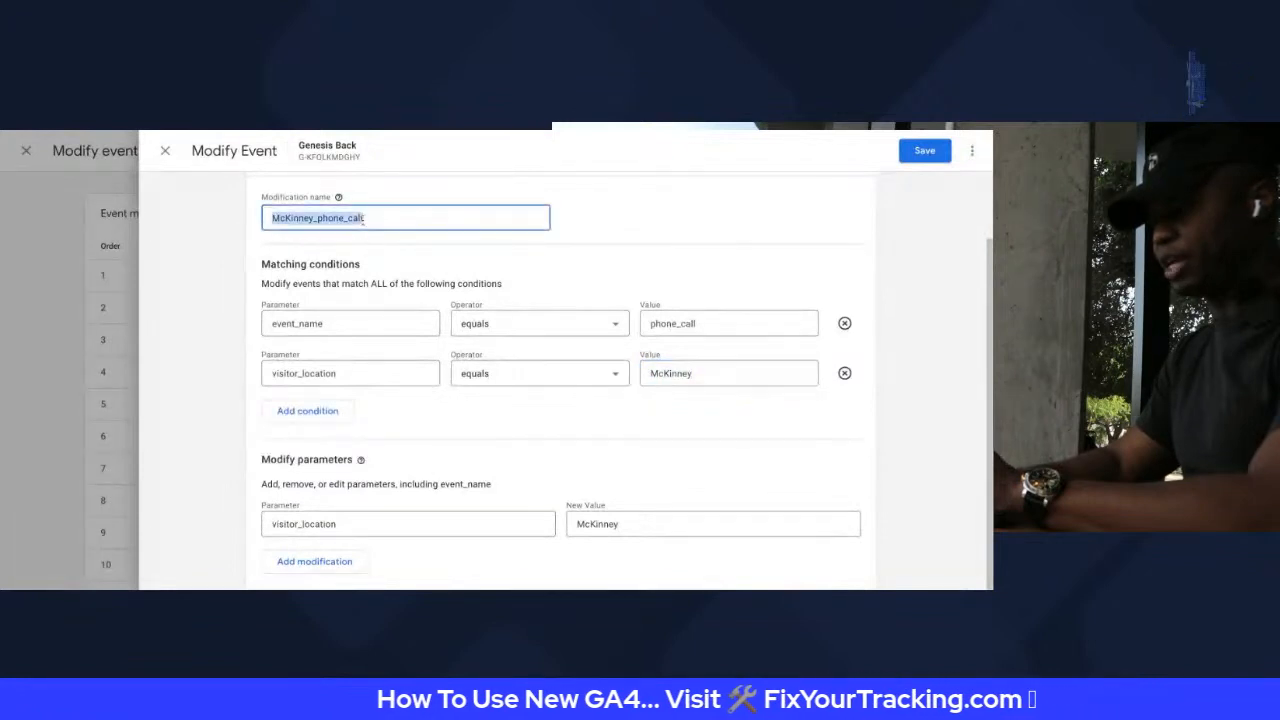
scroll(330, 288, up, 1)
click(339, 277)
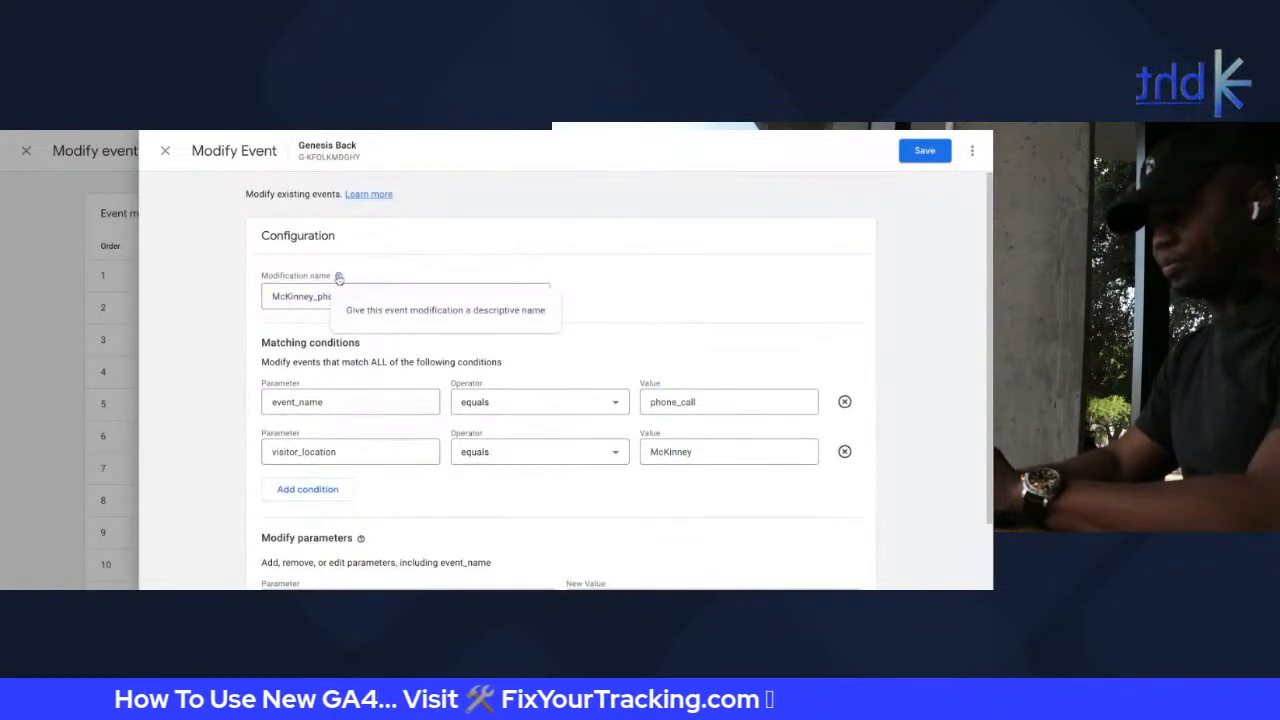
scroll(396, 258, down, 1)
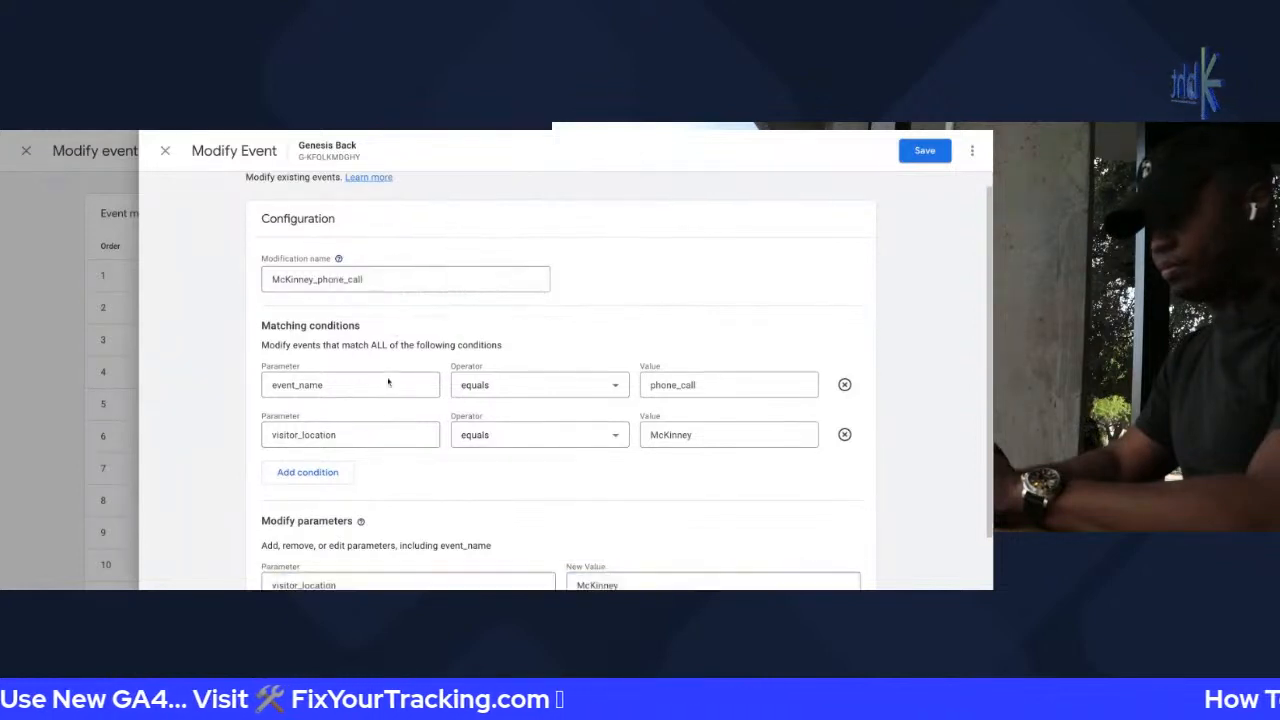
click(318, 521)
double_click(370, 525)
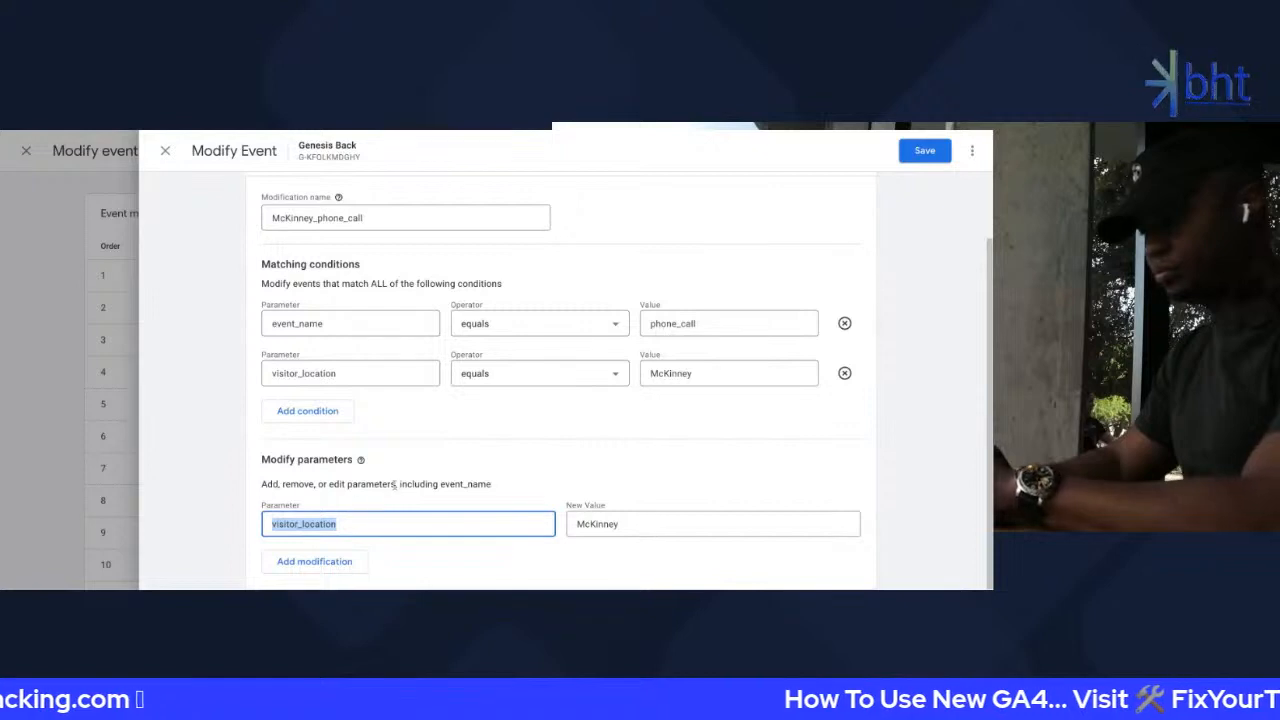
text(even)
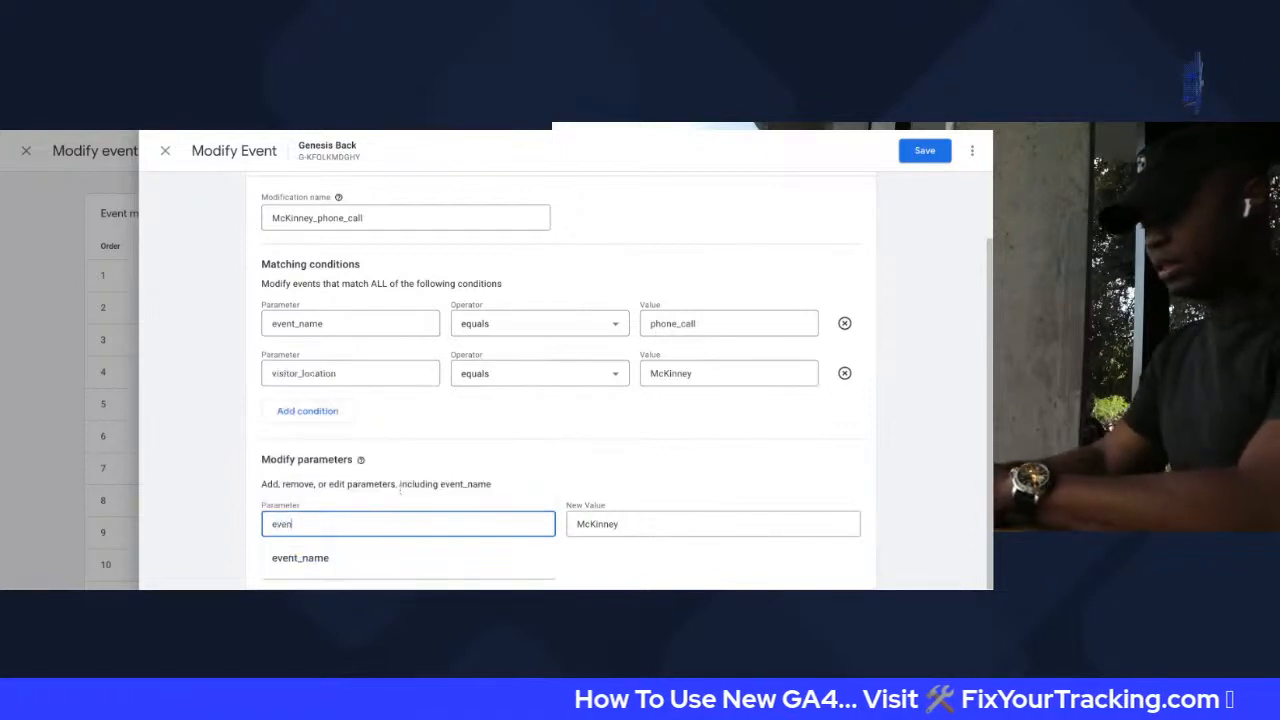
text(t_name)
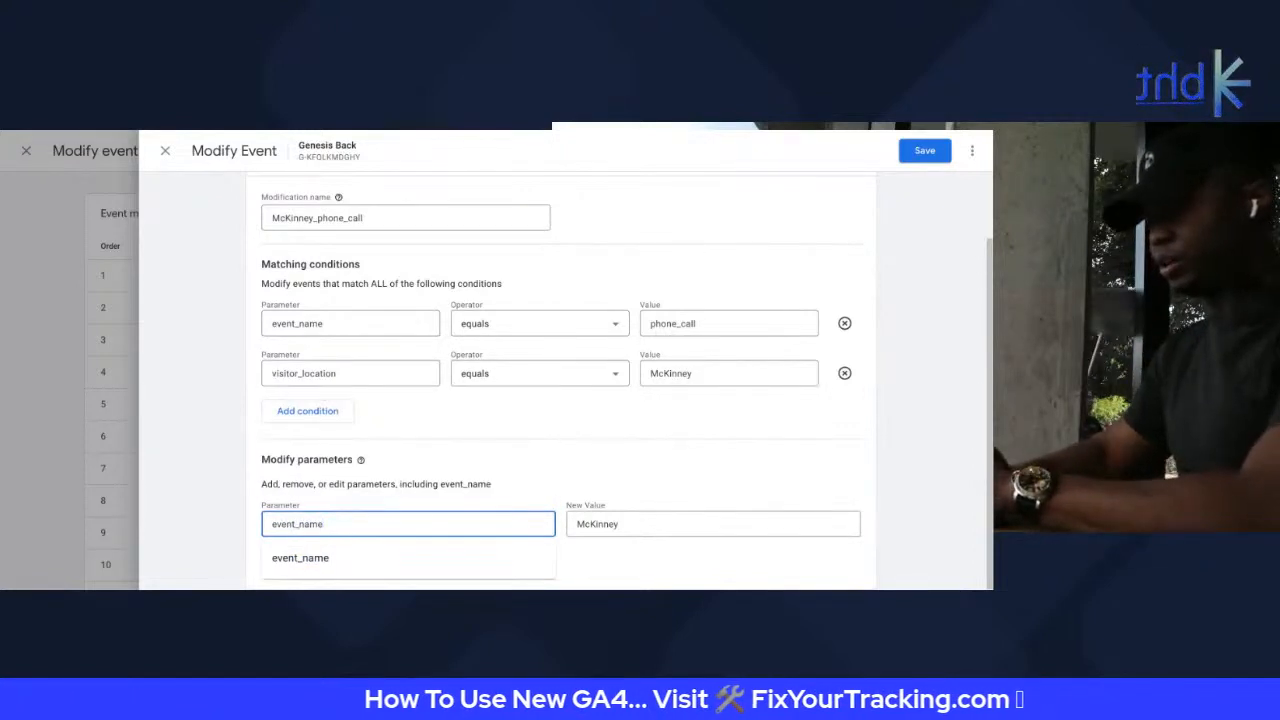
Set the parameter's new value to McKinney_phone_call and save the modification
double_click(347, 212)
key(ctrl+c)
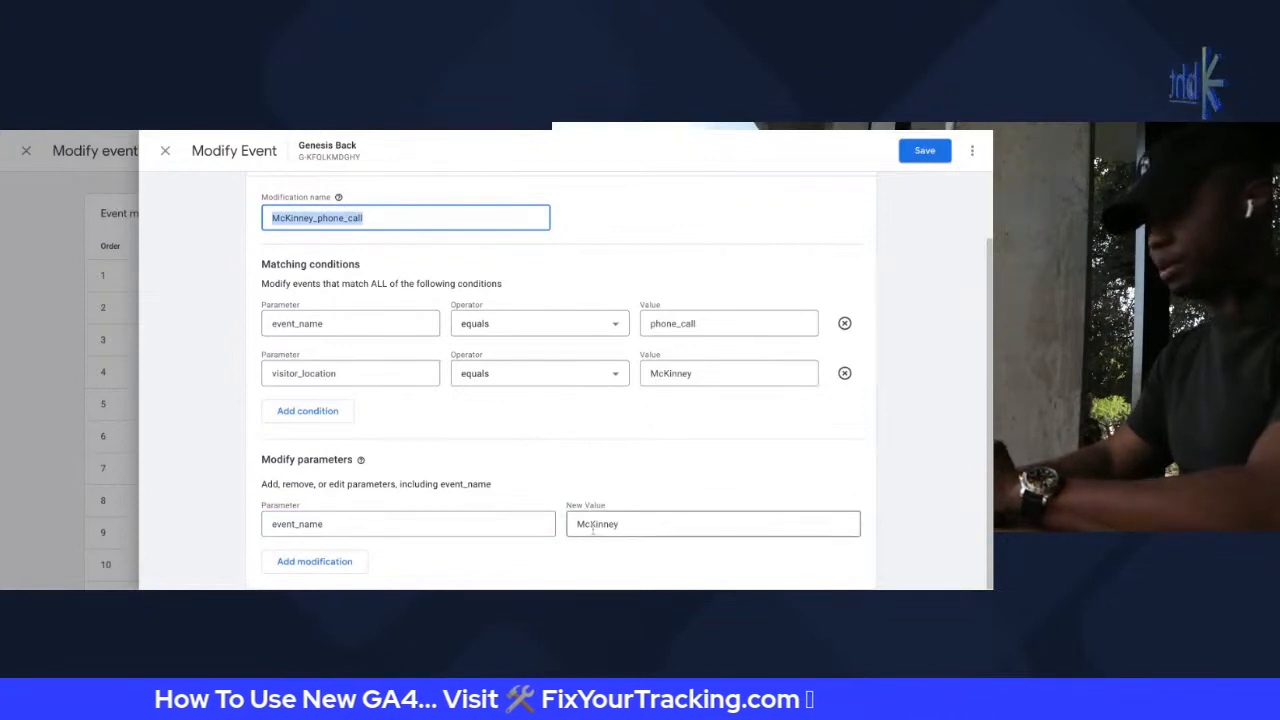
double_click(594, 527)
key(ctrl+v)
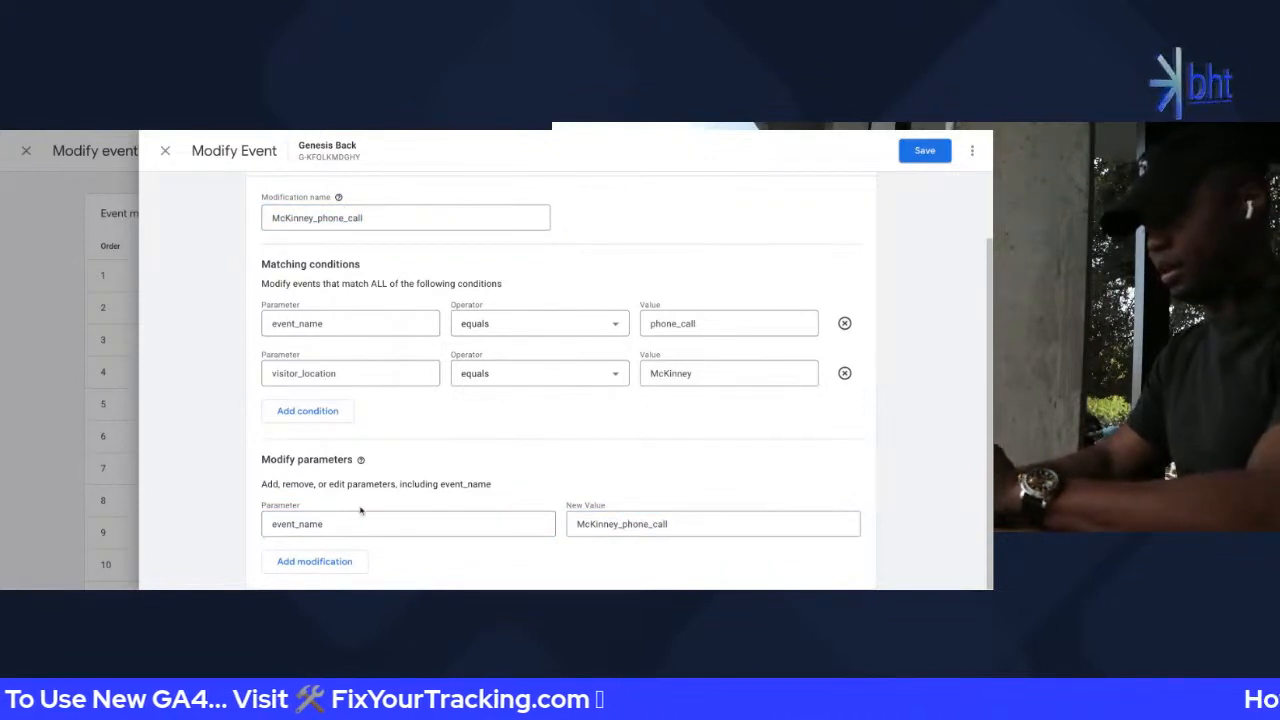
scroll(368, 497, up, 2)
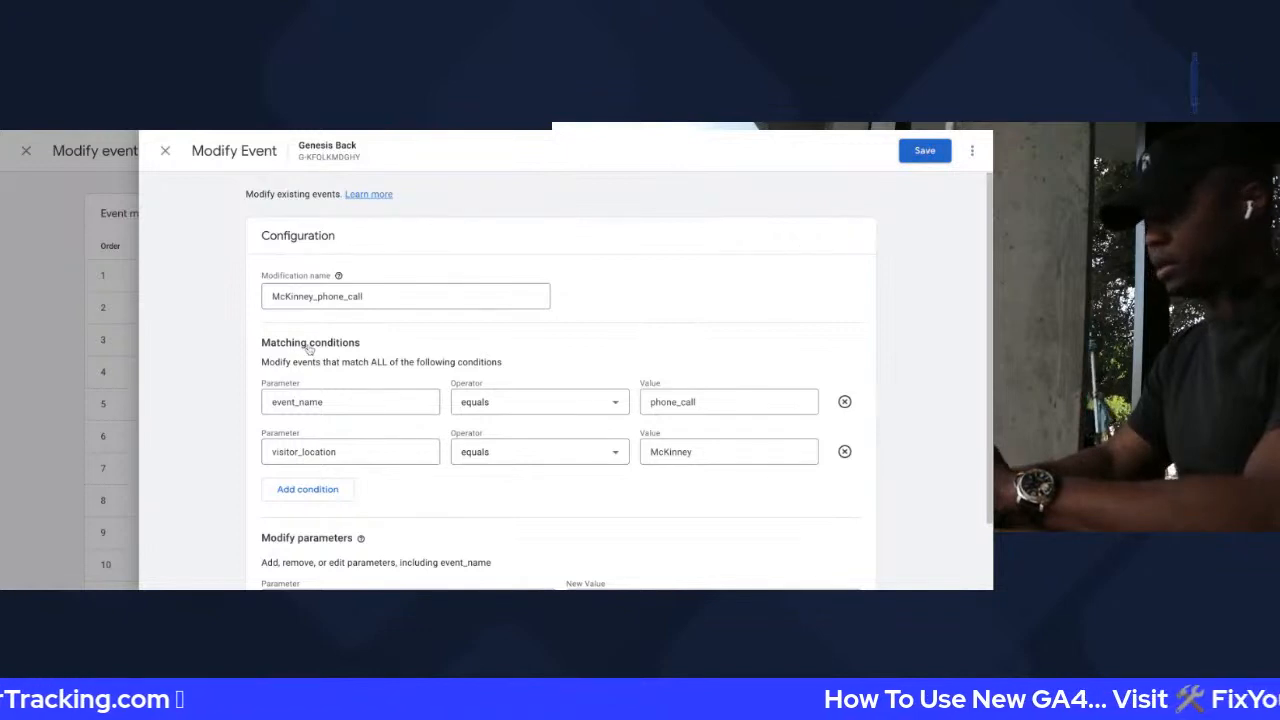
click(925, 151)
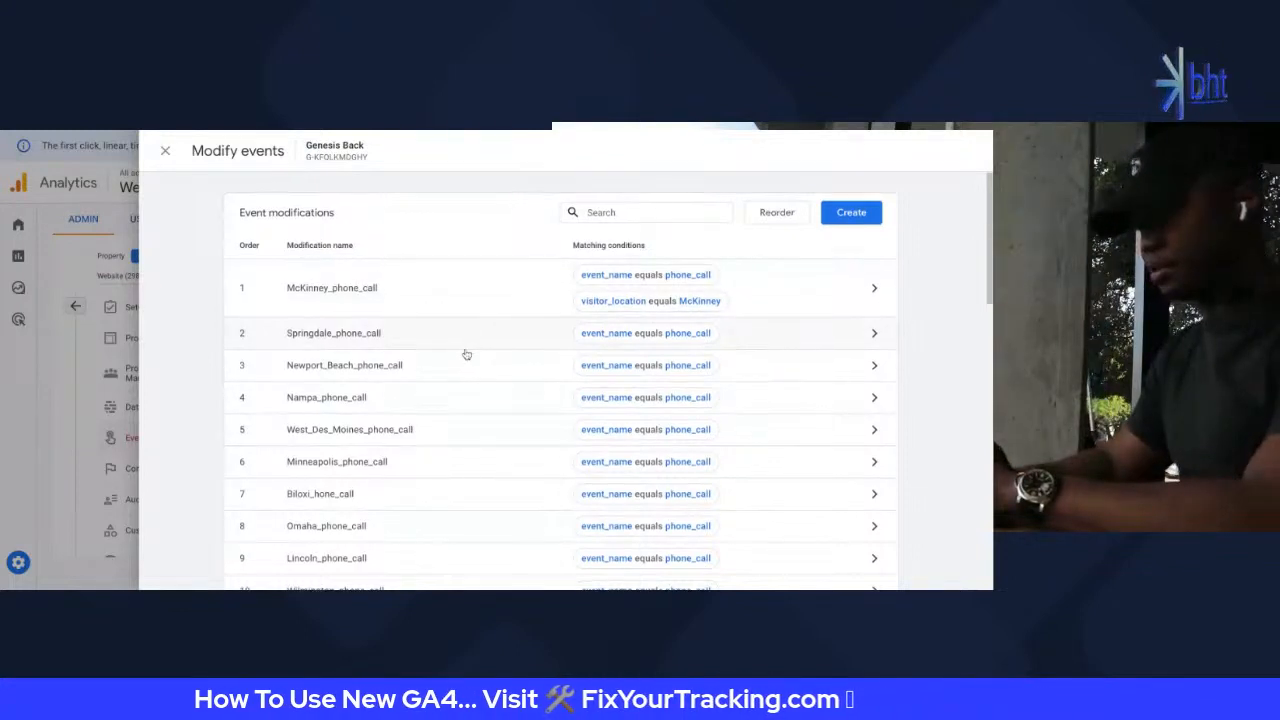
scroll(466, 354, down, 6)
scroll(464, 354, down, 3)
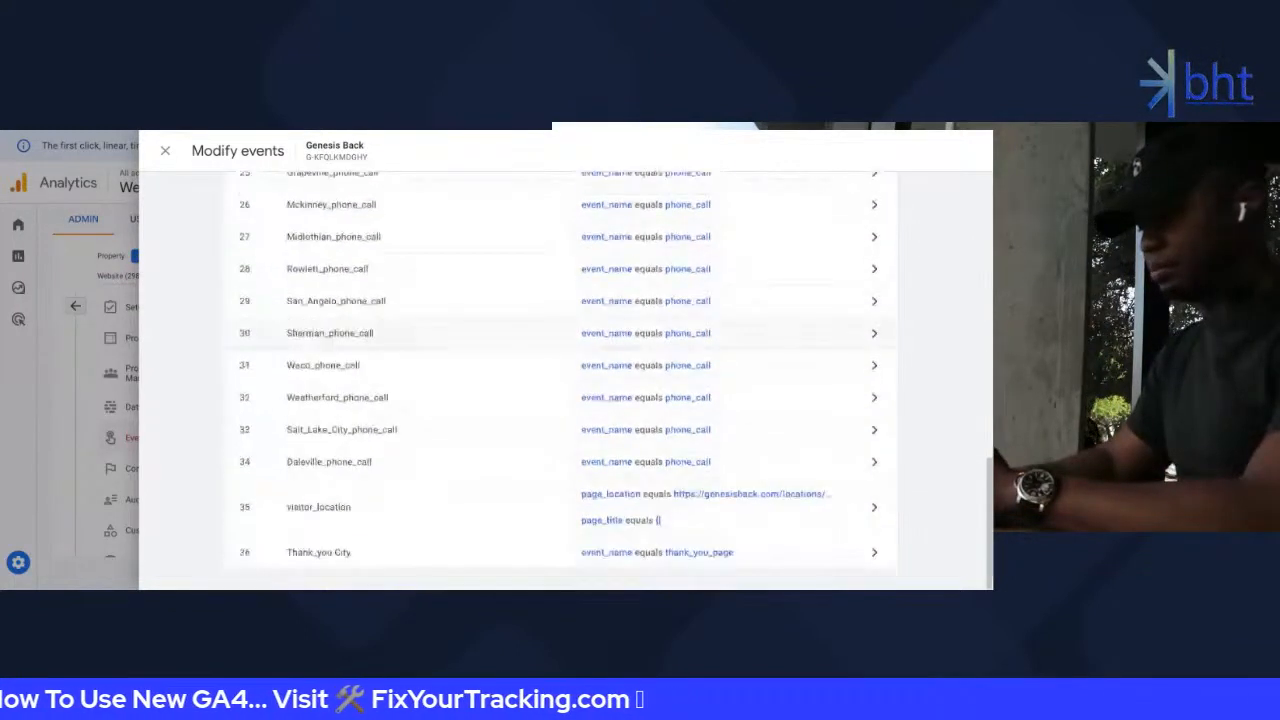
scroll(438, 326, up, 10)
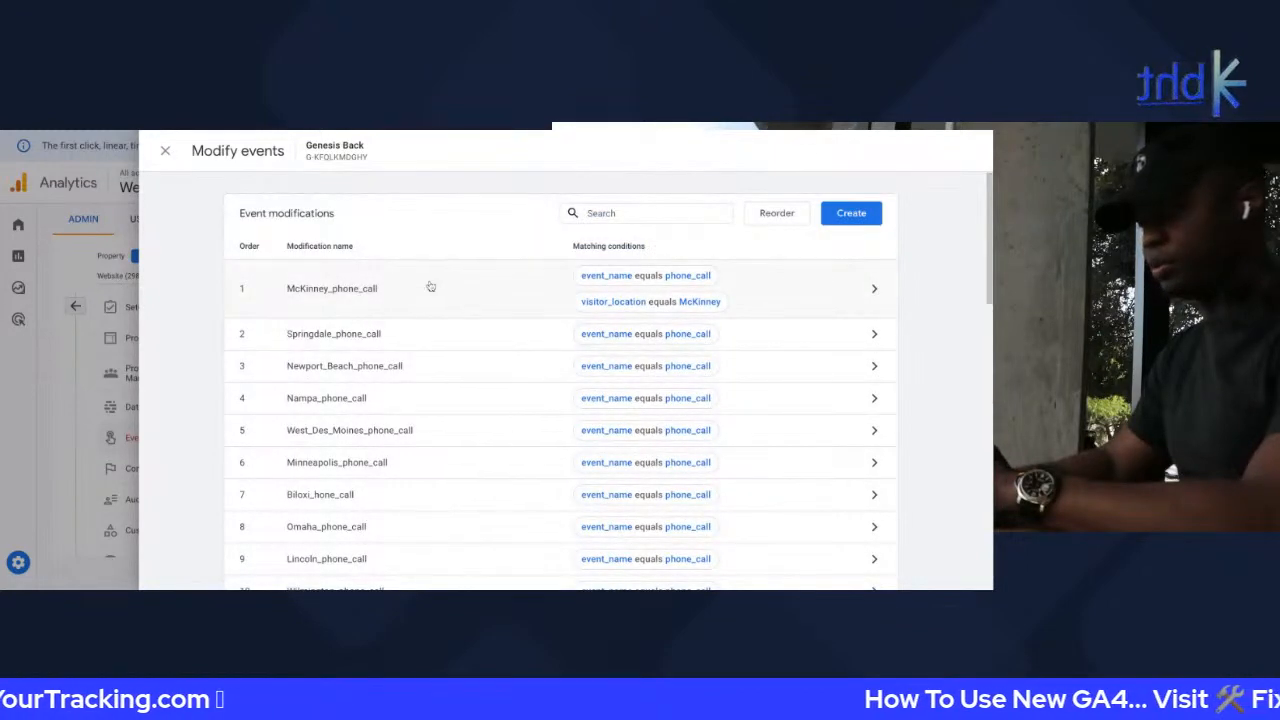
Leave the modifications list and open the phone_call__dallas custom event
click(165, 152)
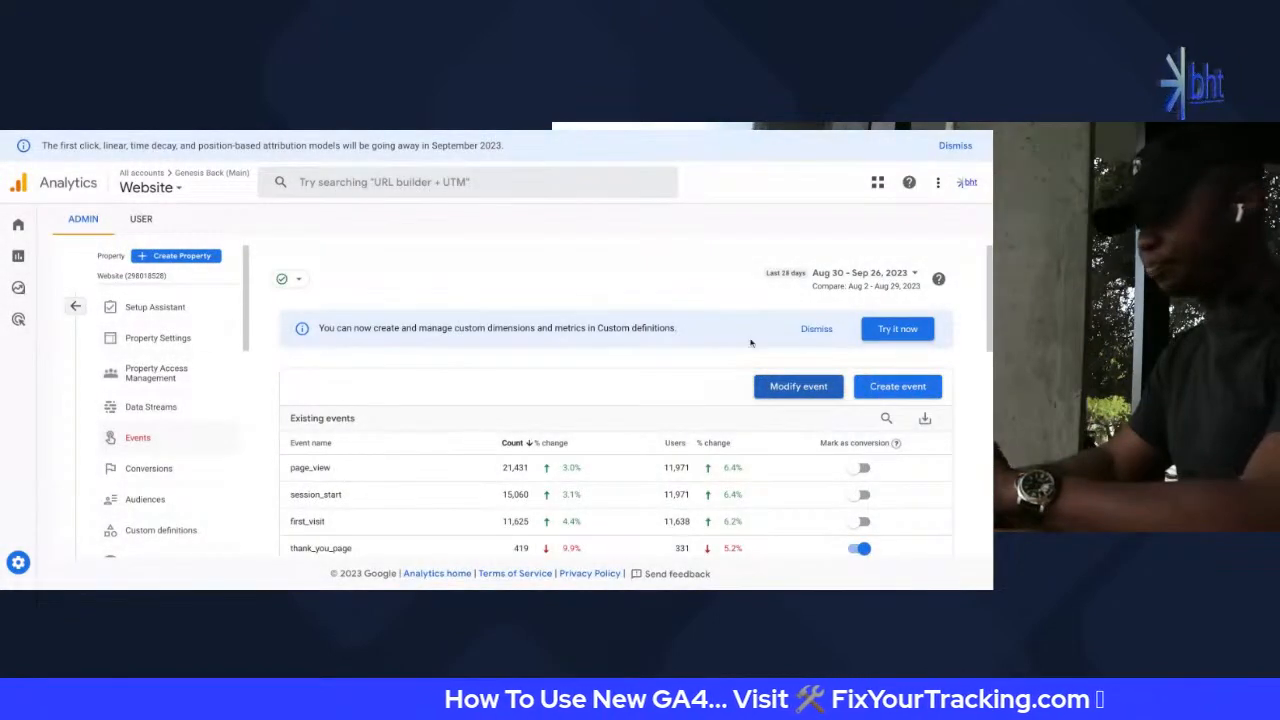
click(878, 388)
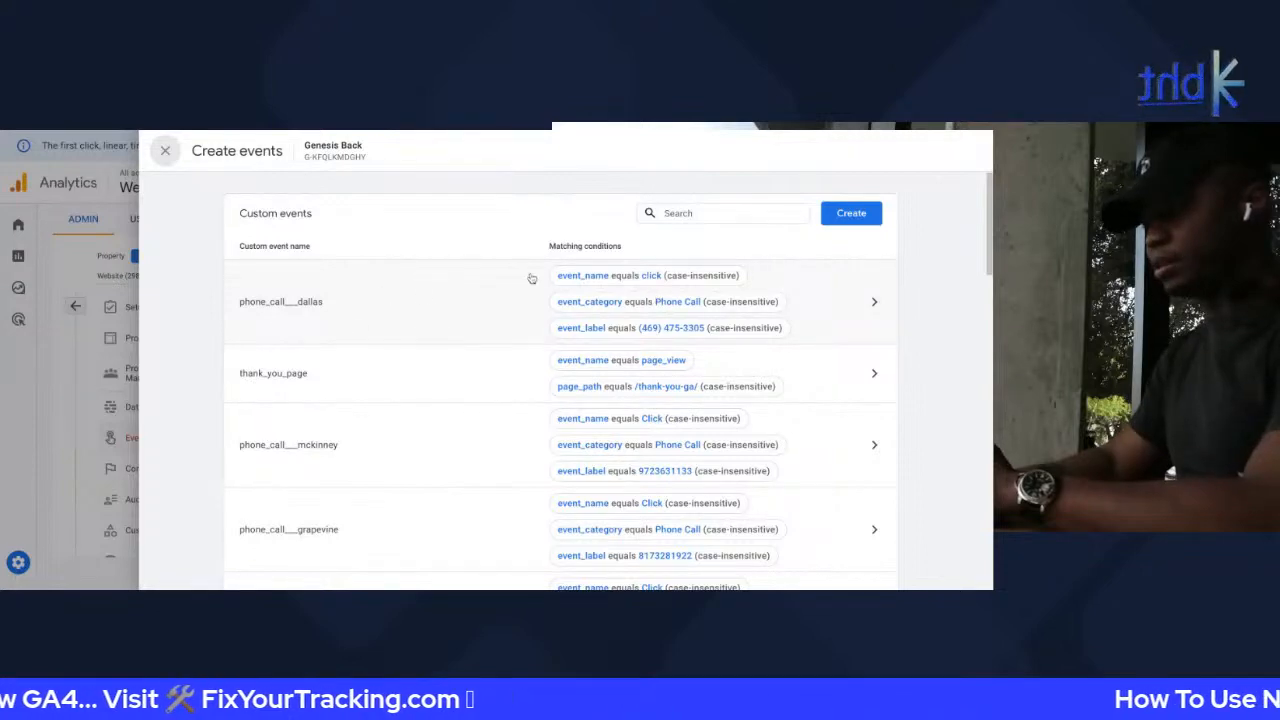
click(466, 291)
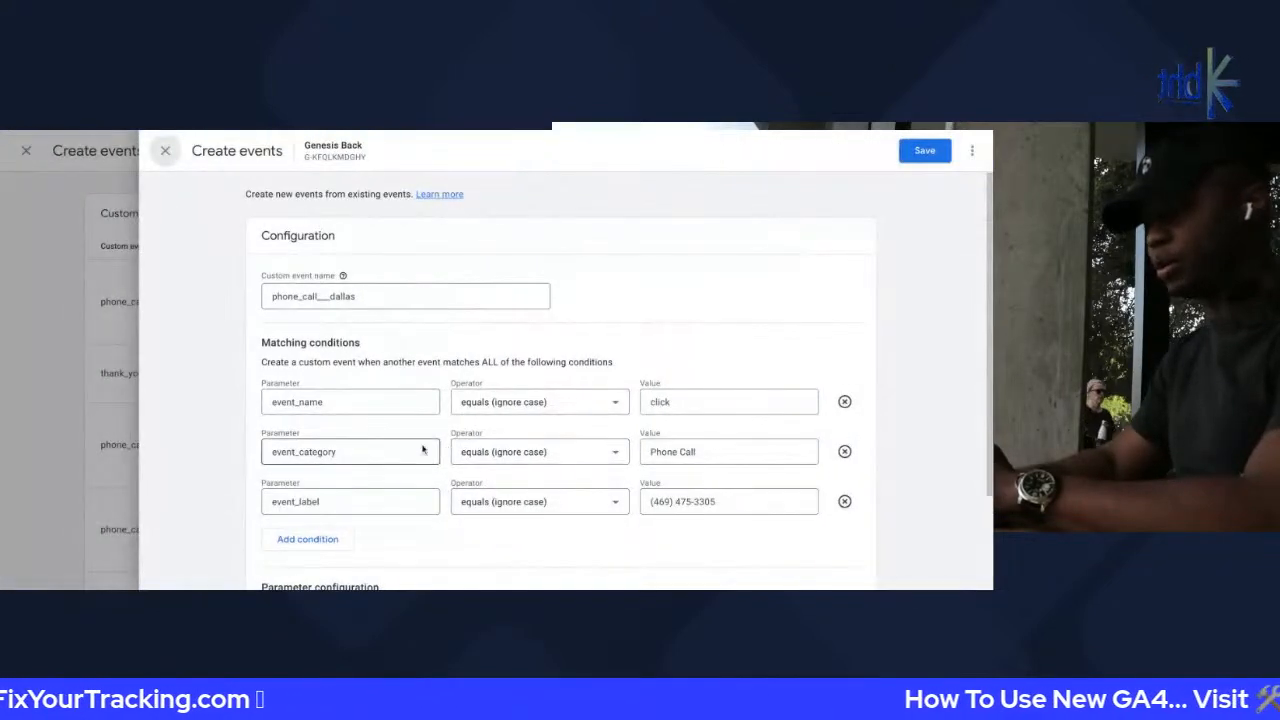
Review its event_category Phone Call and event_label phone-number matching conditions
double_click(305, 451)
double_click(341, 502)
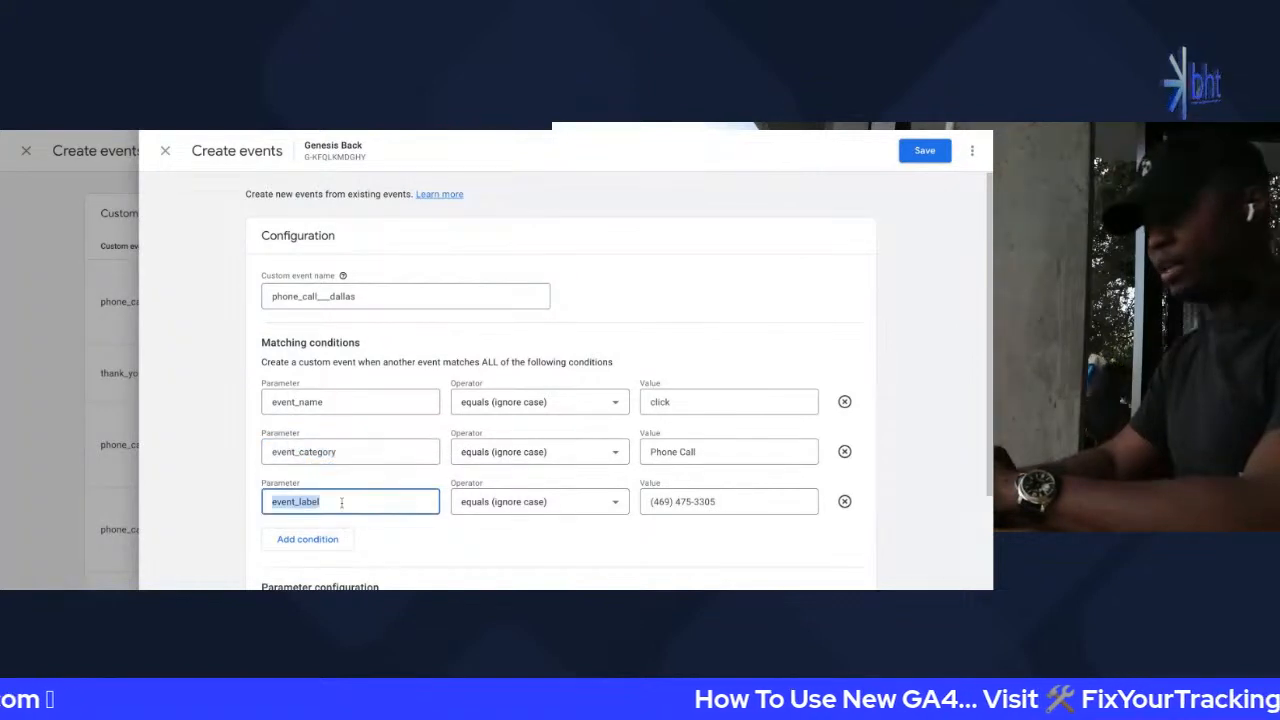
click(704, 501)
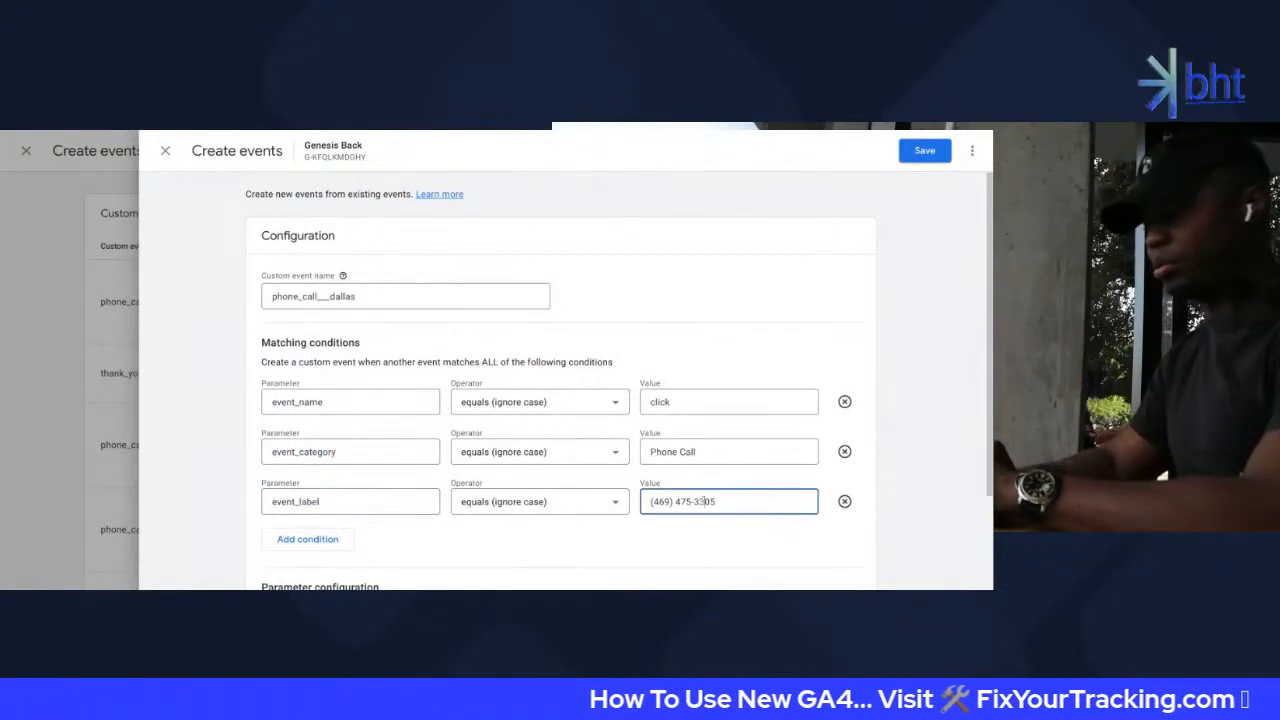
double_click(421, 451)
double_click(392, 500)
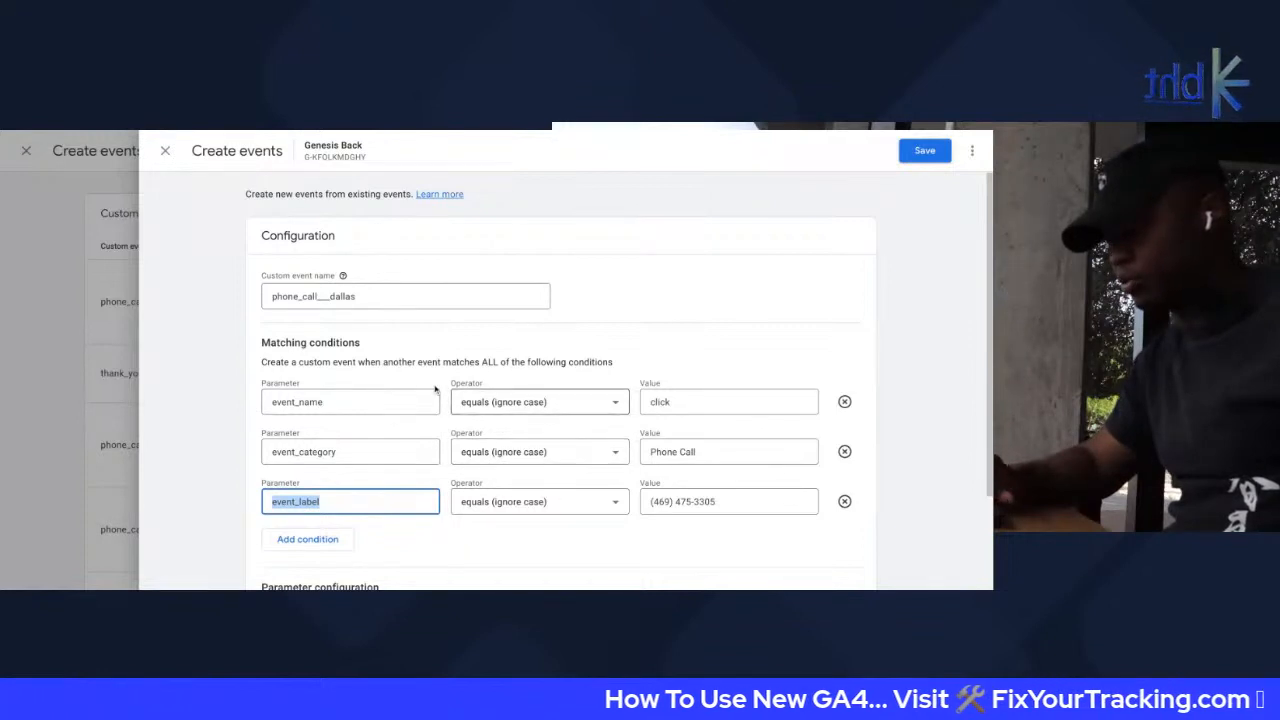
click(307, 305)
click(236, 377)
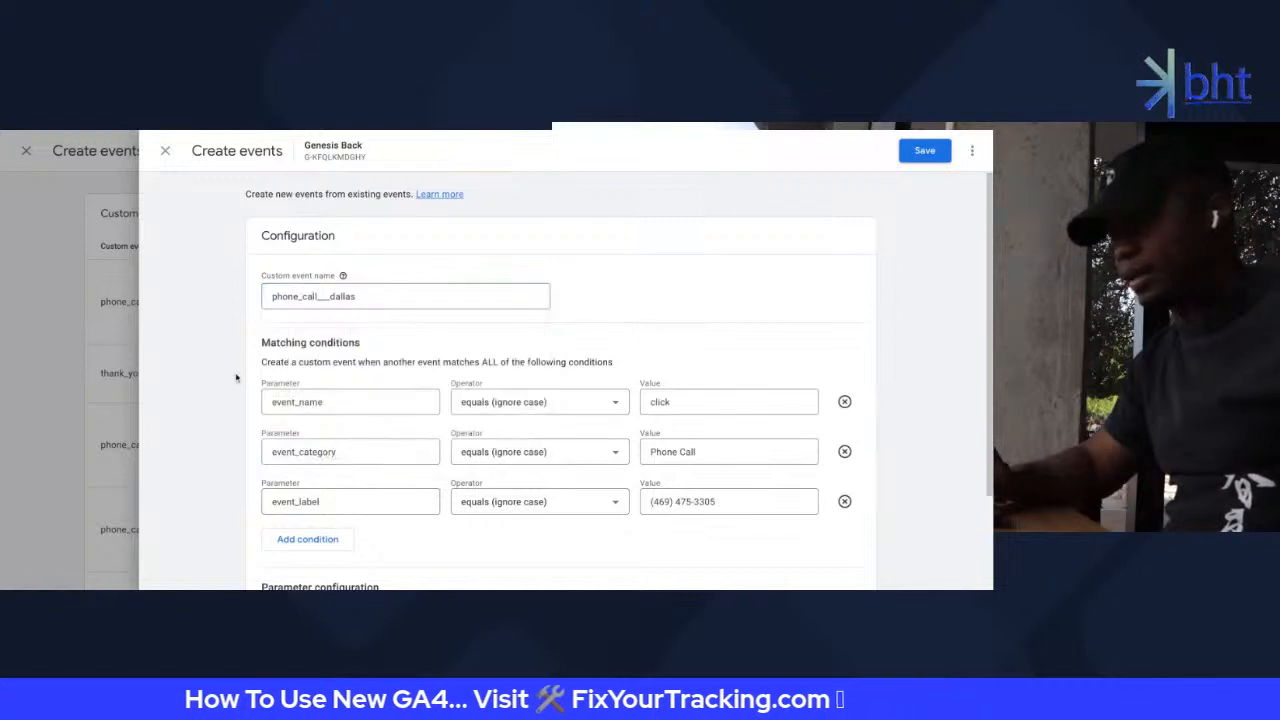
scroll(380, 500, down, 2)
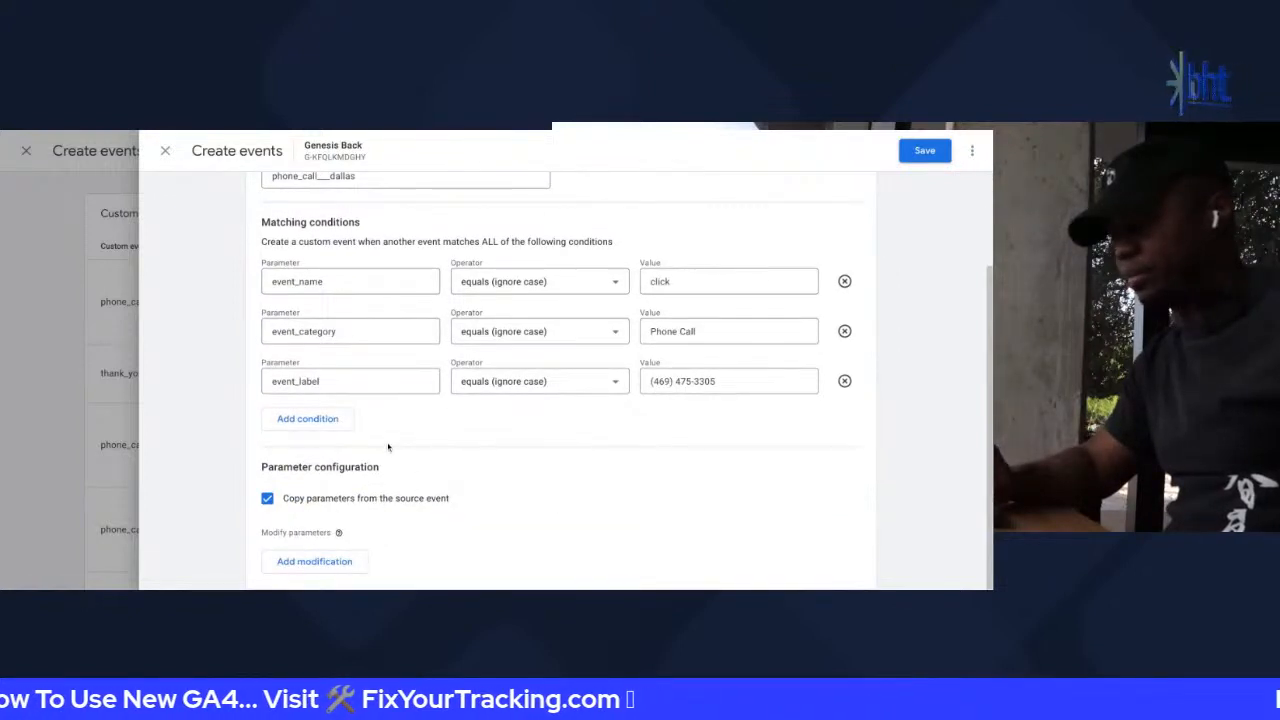
scroll(388, 430, up, 2)
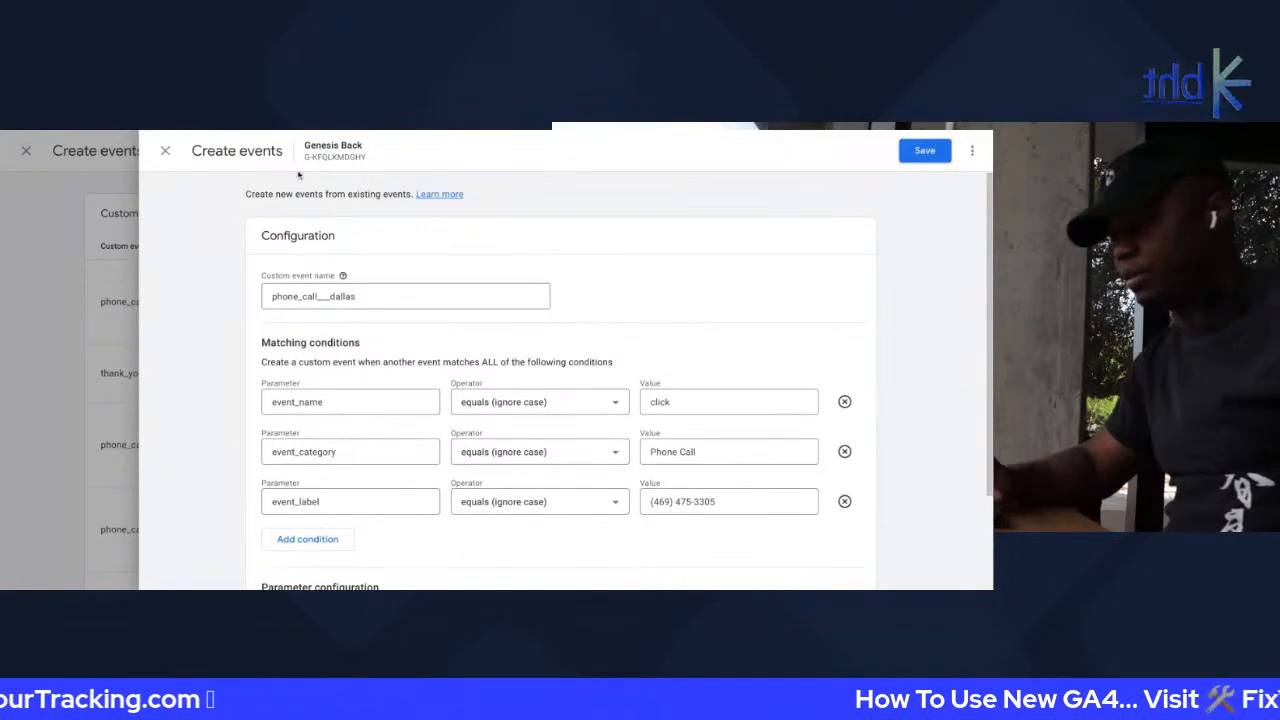
Close the phone_call__dallas form and the custom events list, returning to the Events page
click(164, 152)
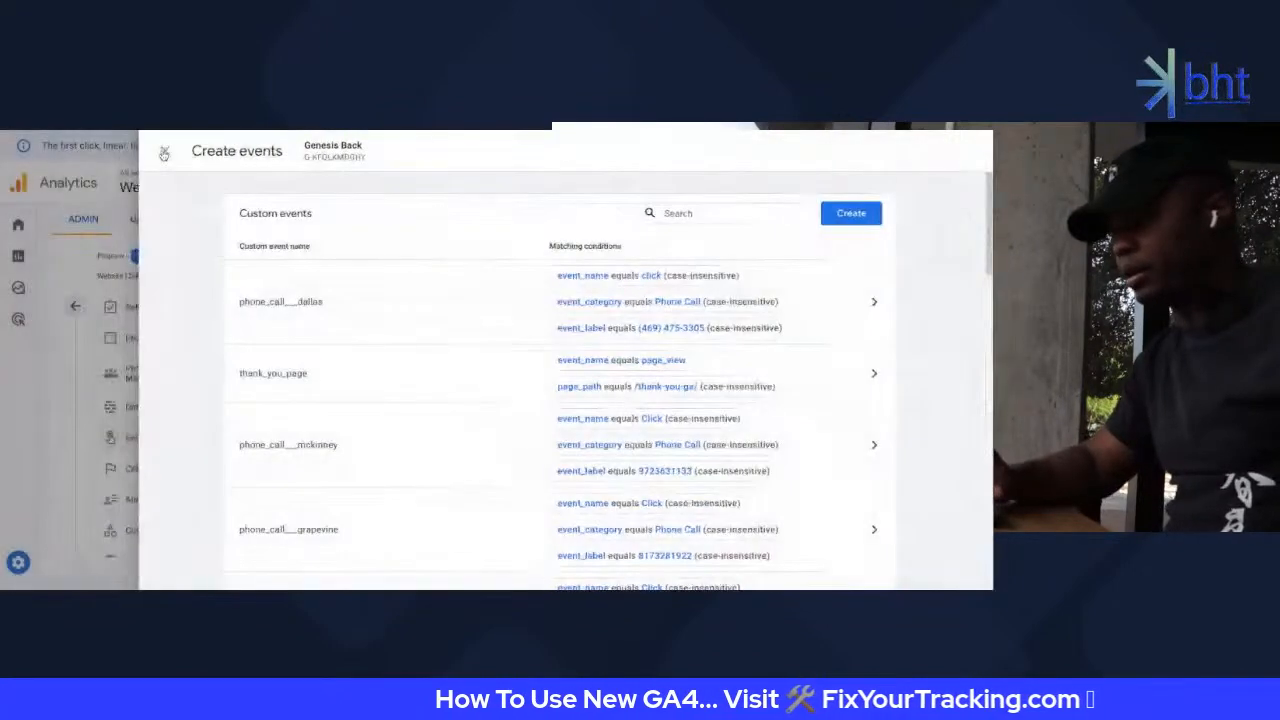
scroll(297, 311, down, 4)
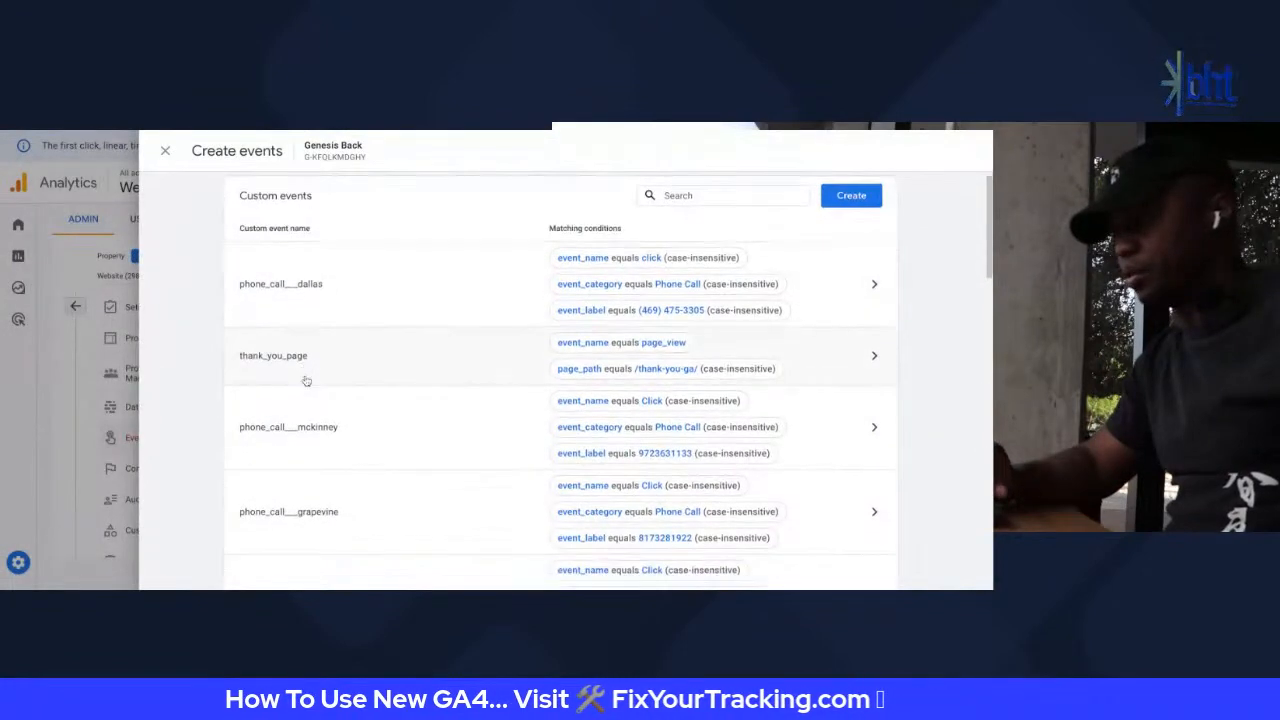
scroll(311, 445, down, 20)
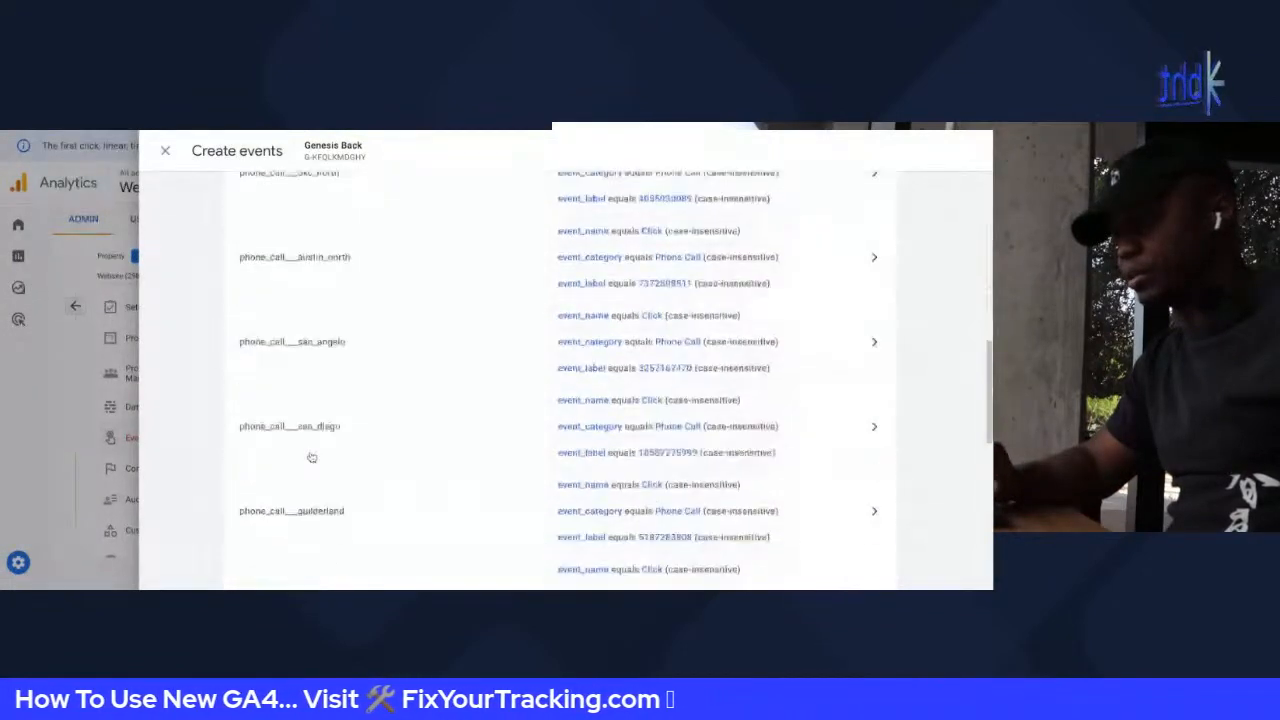
scroll(311, 457, up, 8)
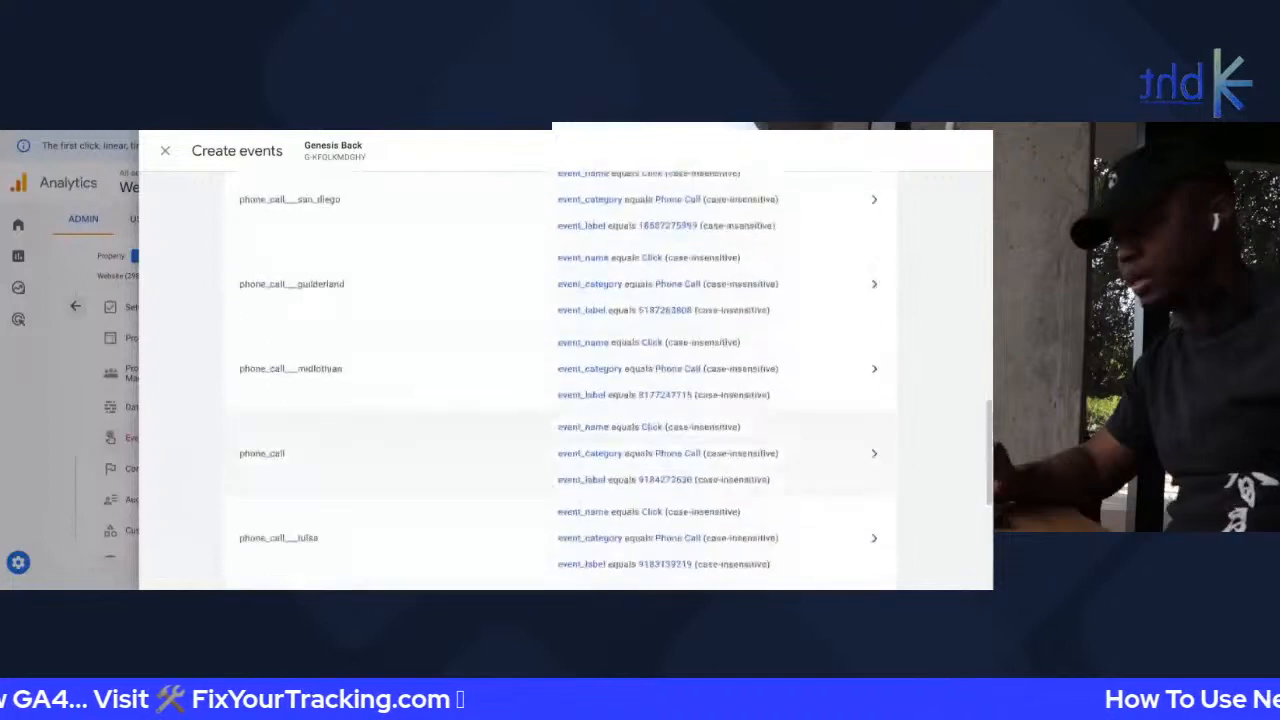
scroll(318, 480, down, 8)
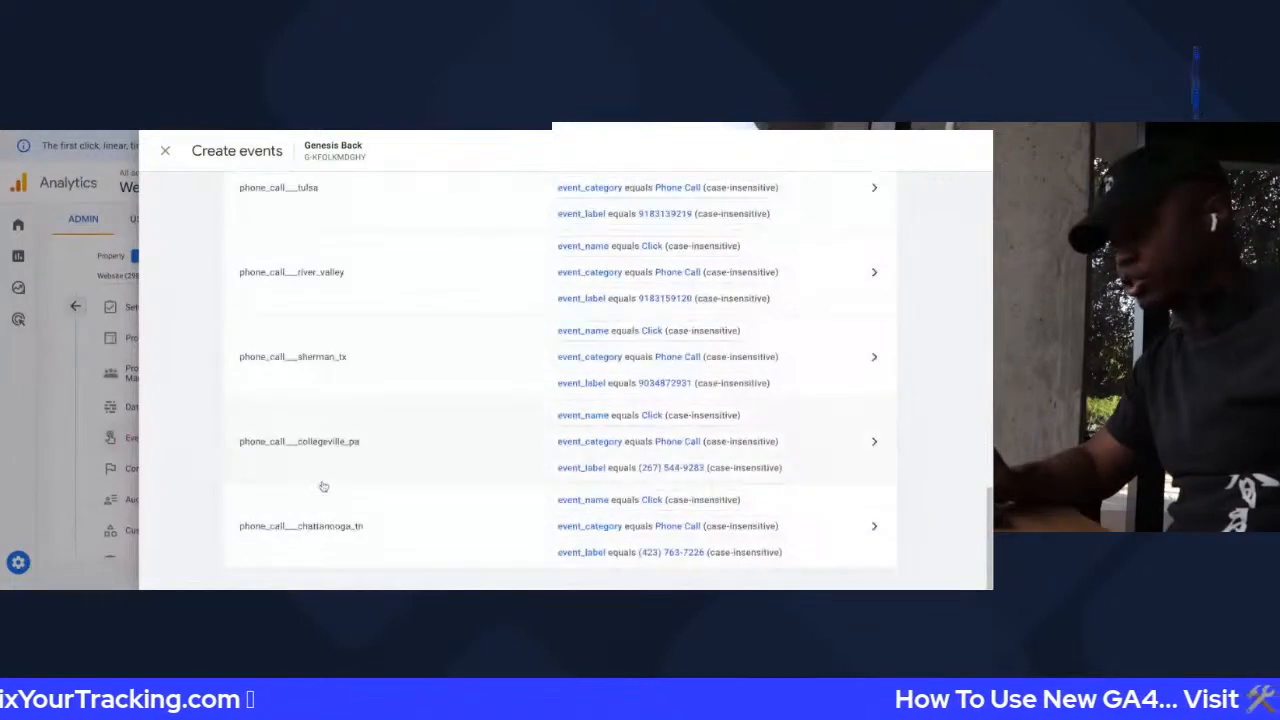
scroll(323, 486, up, 20)
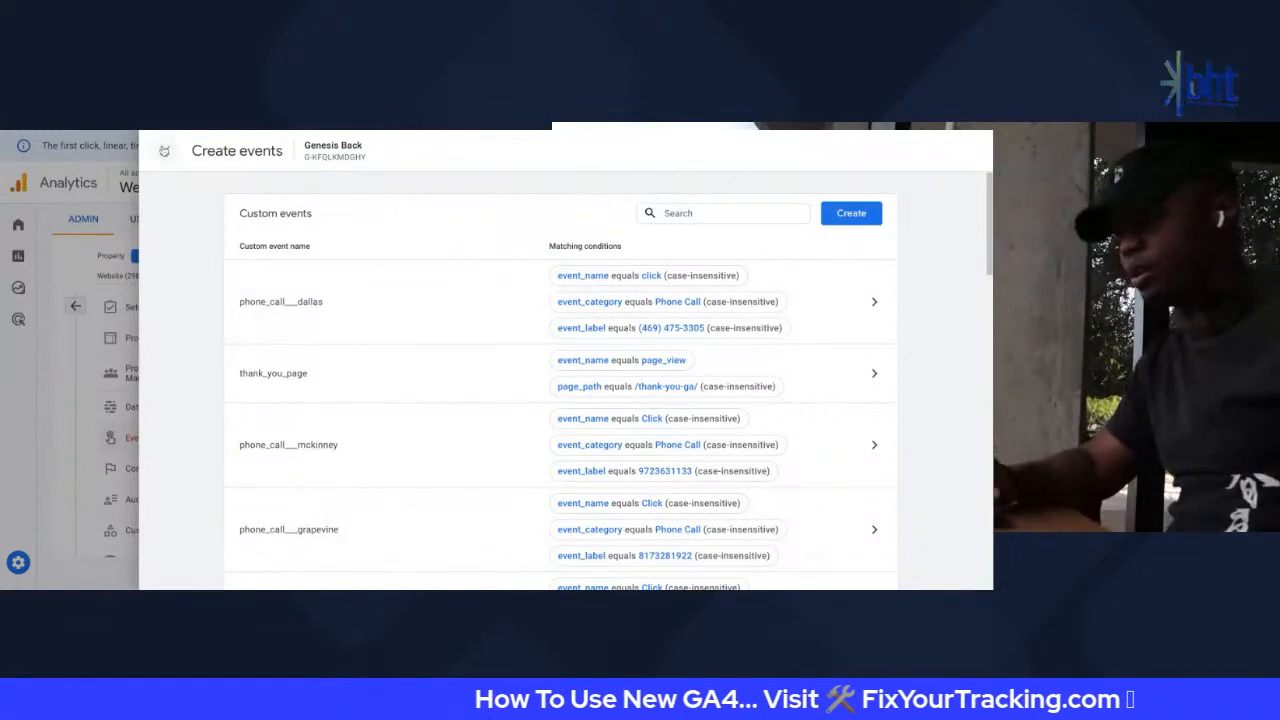
click(164, 151)
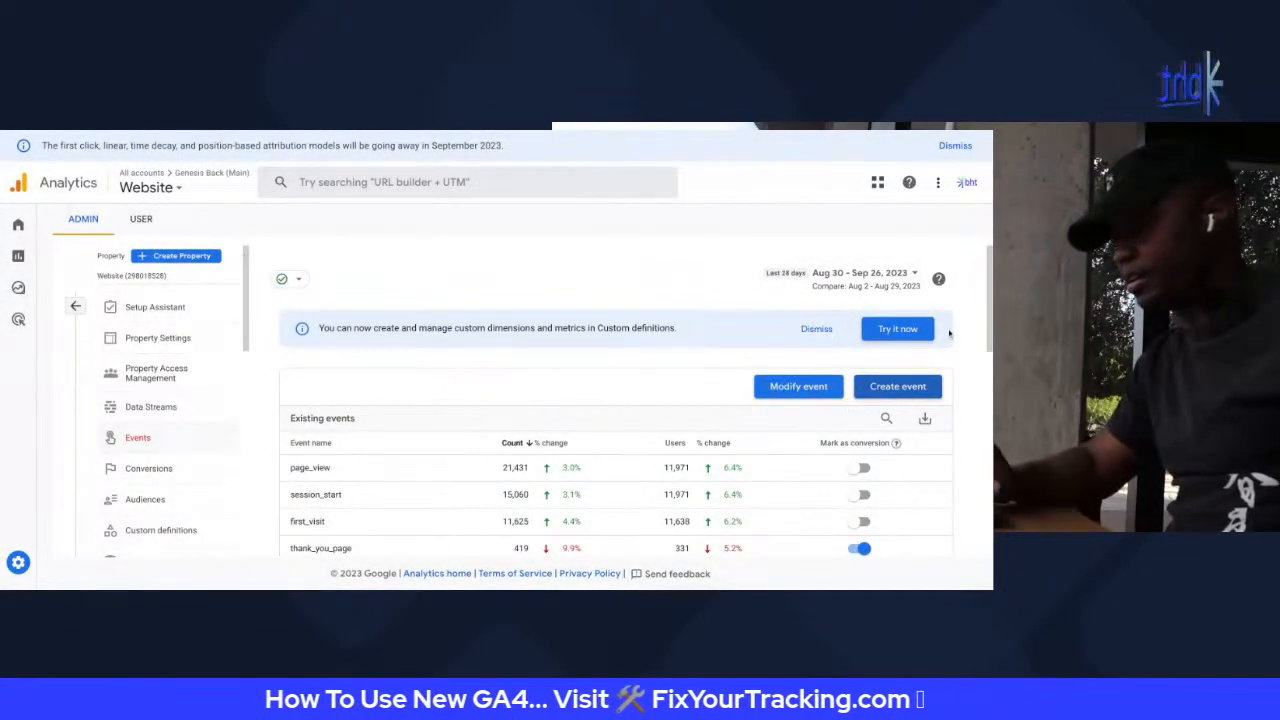
Reopen the McKinney_phone_call modification from the Modify event list
click(798, 386)
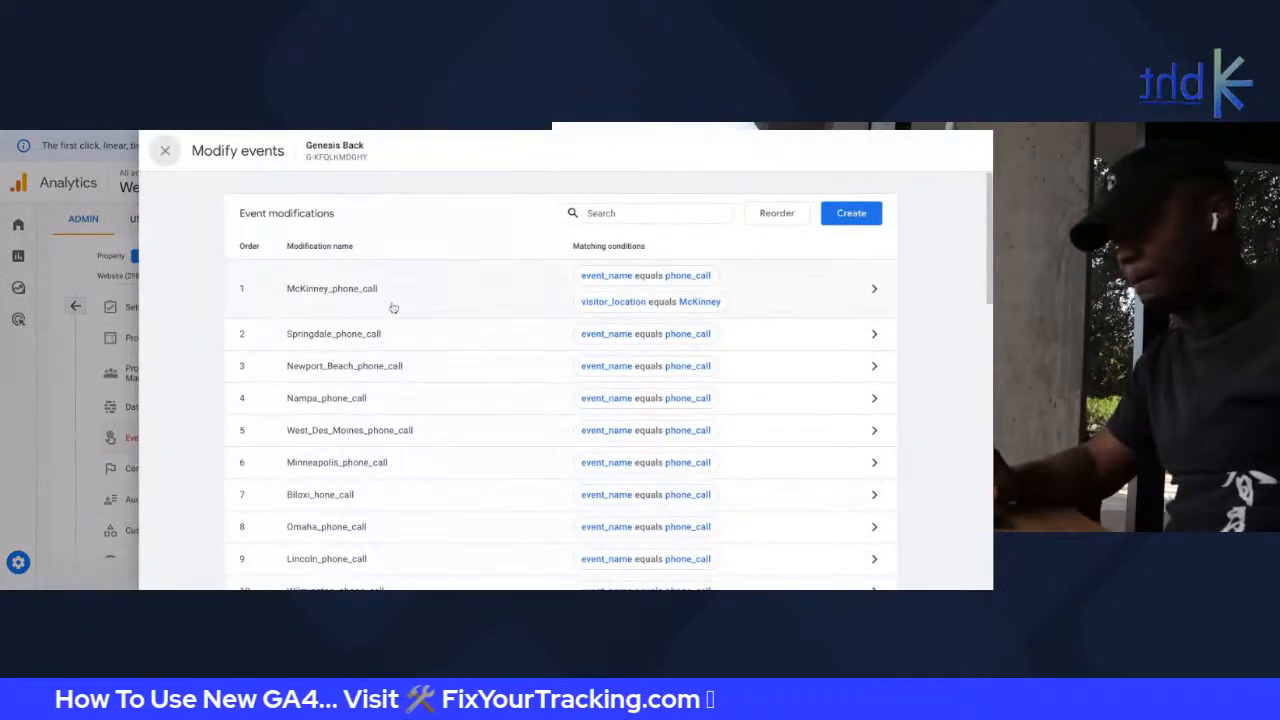
click(490, 297)
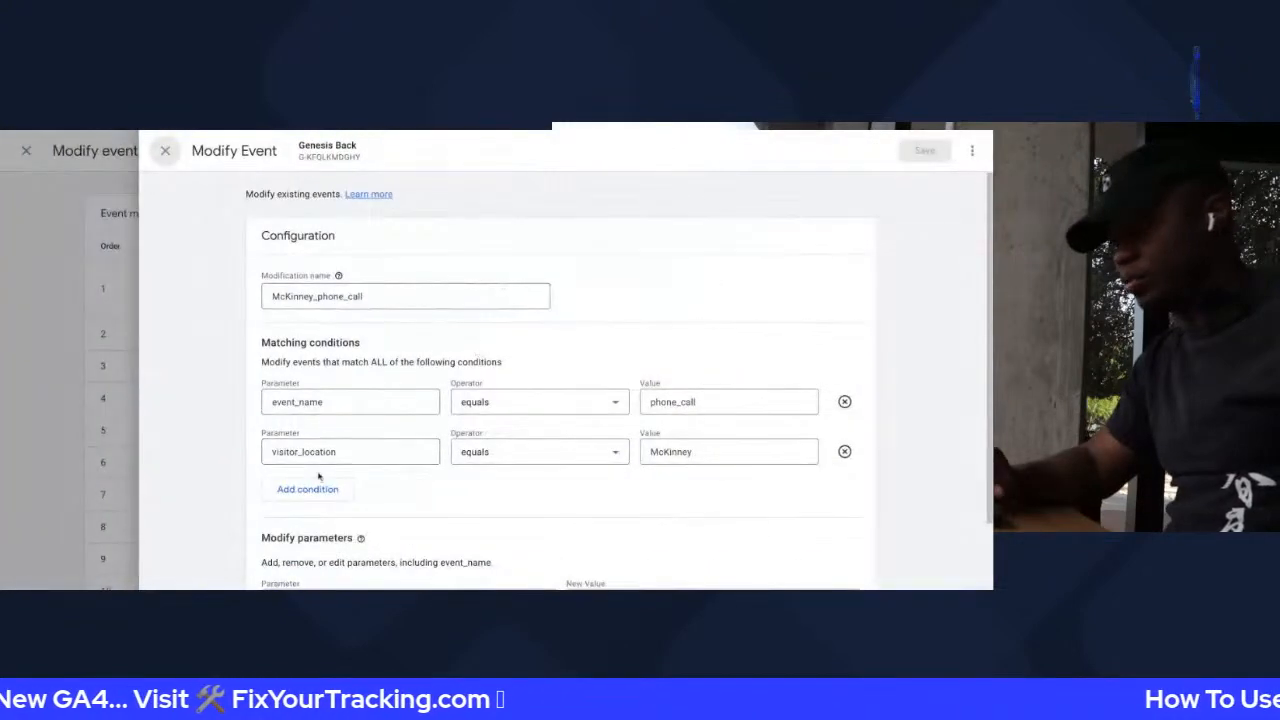
click(344, 453)
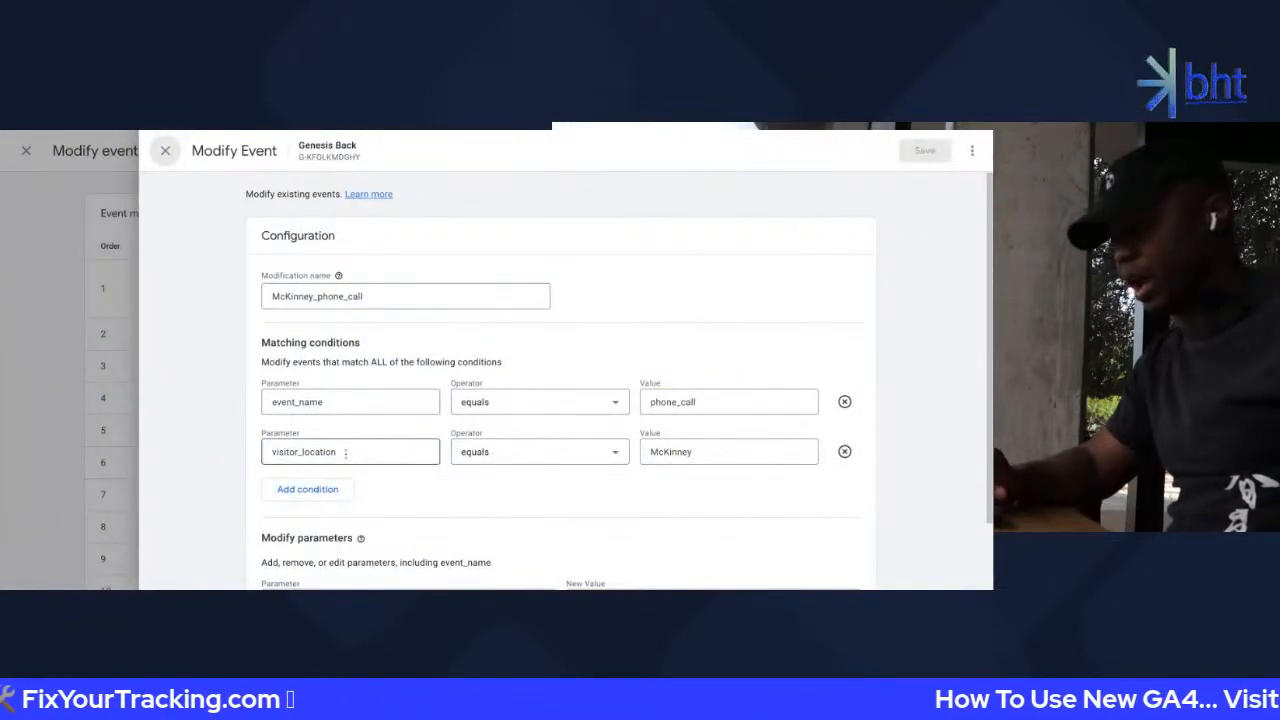
double_click(344, 453)
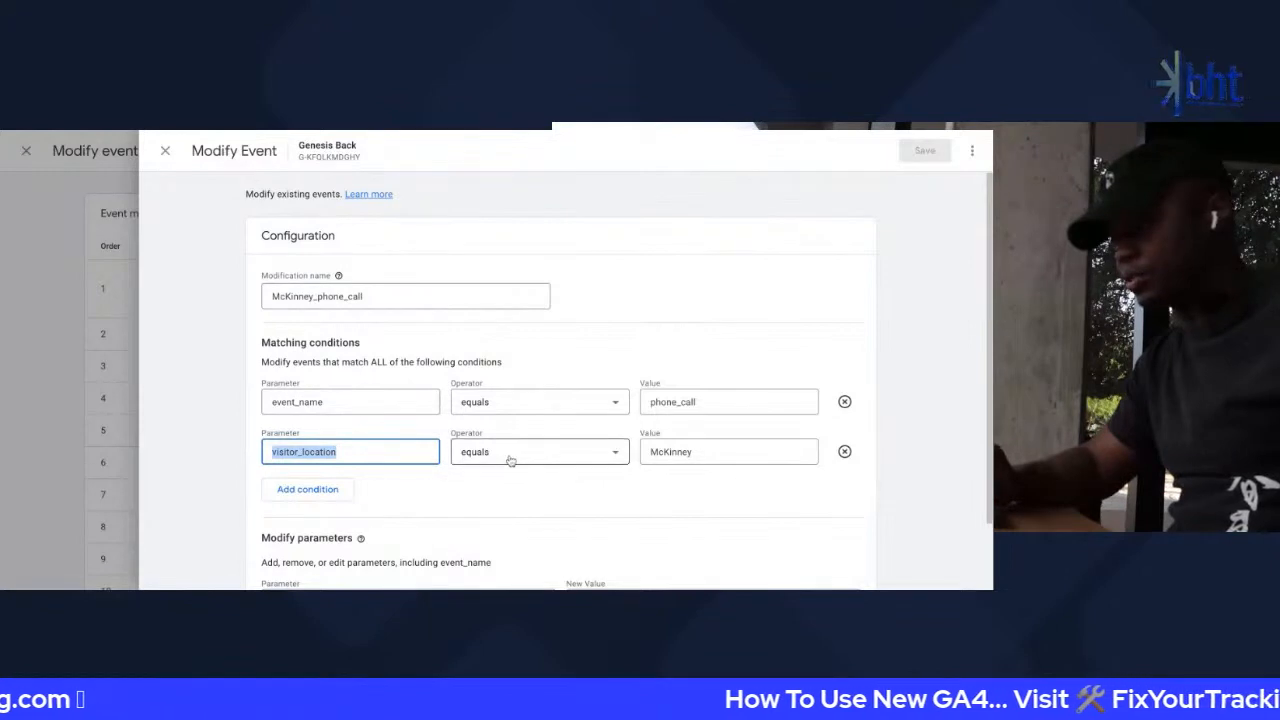
Browse the visitor_location condition's operator options, leaving it set to equals
click(600, 453)
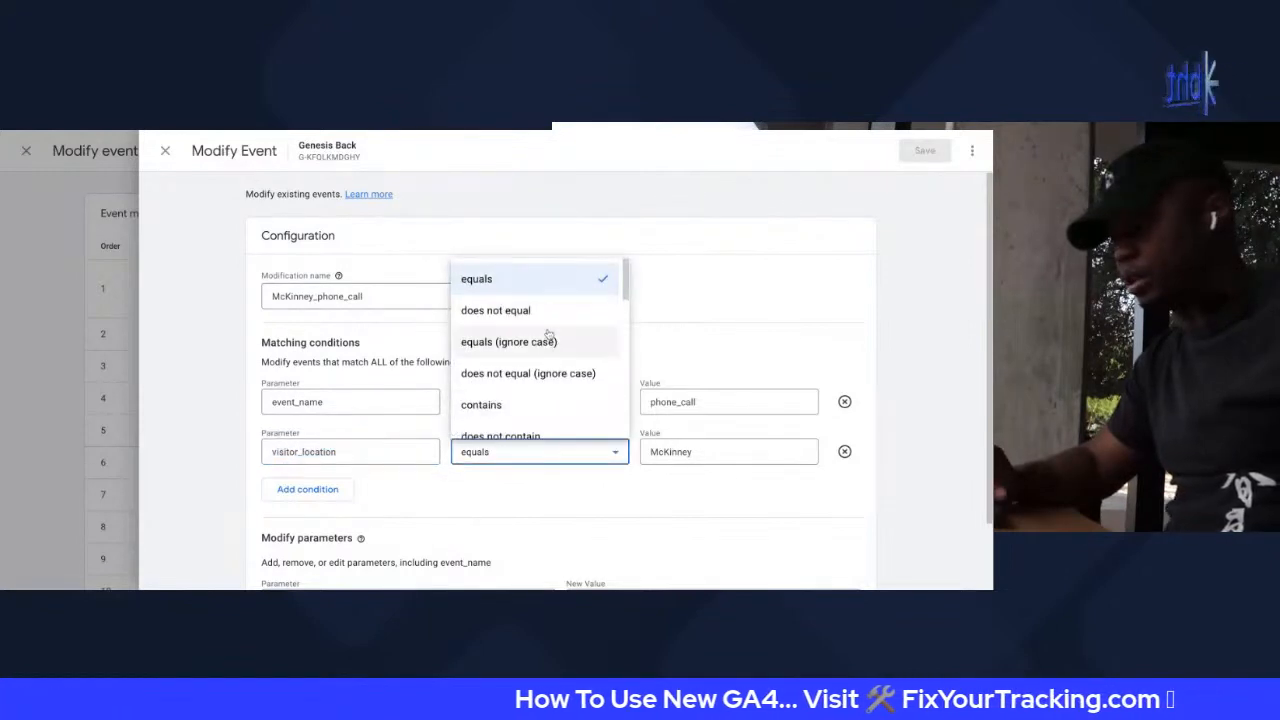
scroll(552, 380, down, 2)
scroll(553, 398, down, 1)
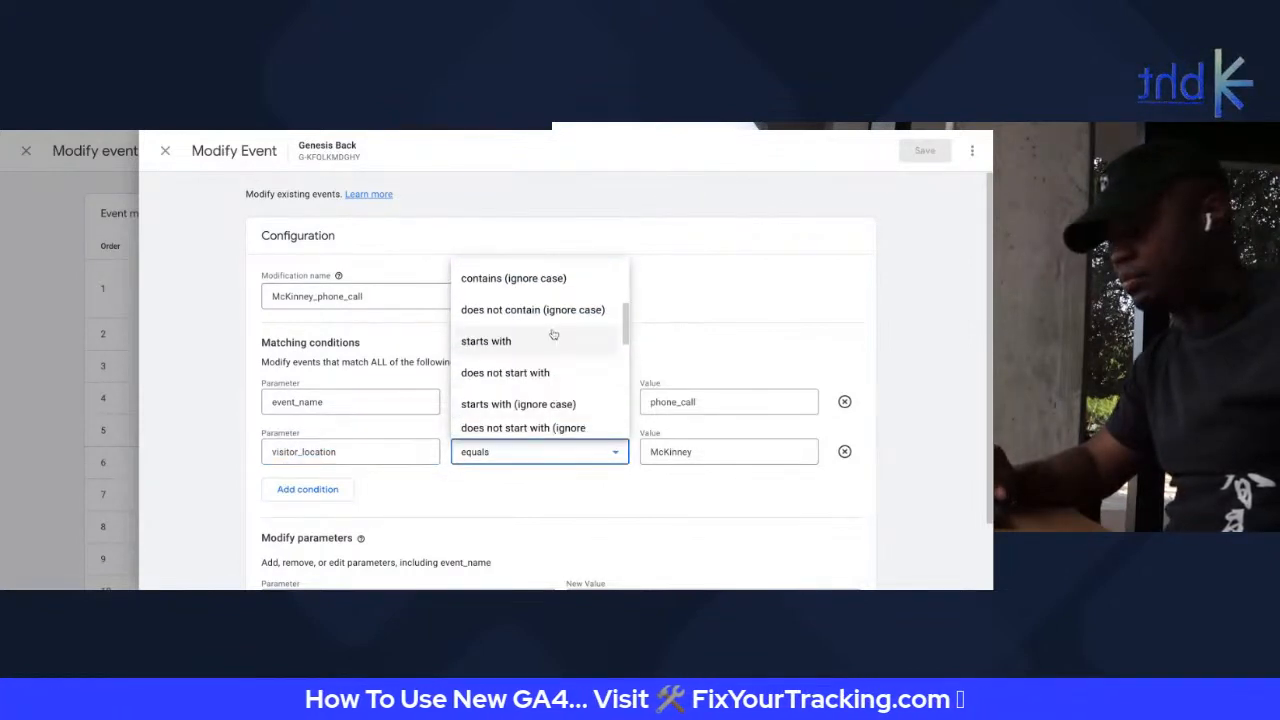
scroll(533, 346, down, 1)
scroll(533, 346, down, 4)
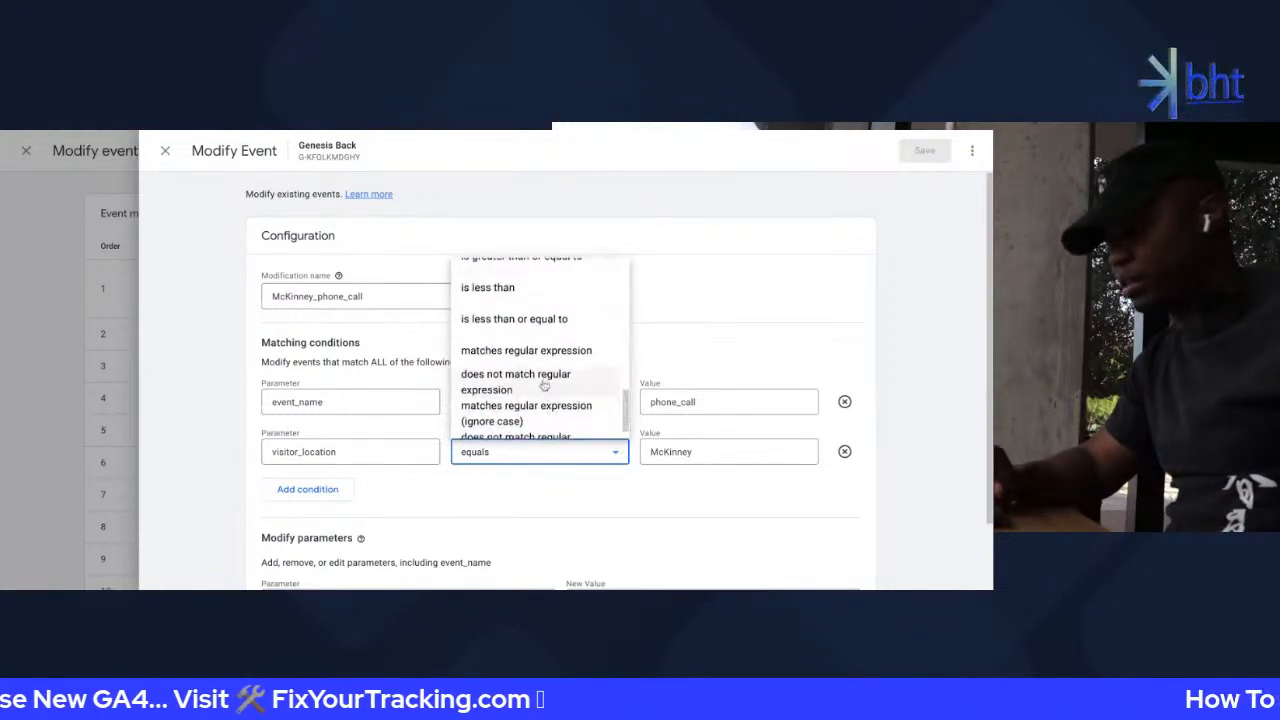
scroll(543, 380, down, 1)
scroll(528, 335, up, 7)
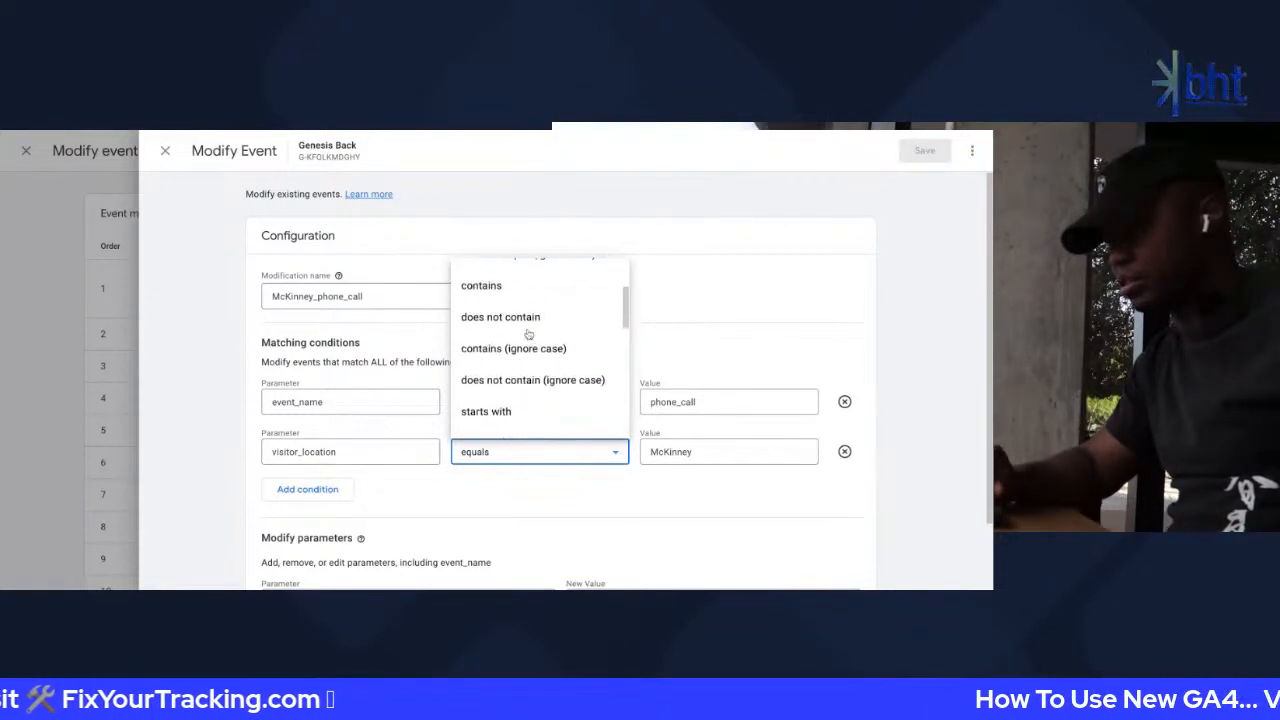
scroll(540, 350, up, 1)
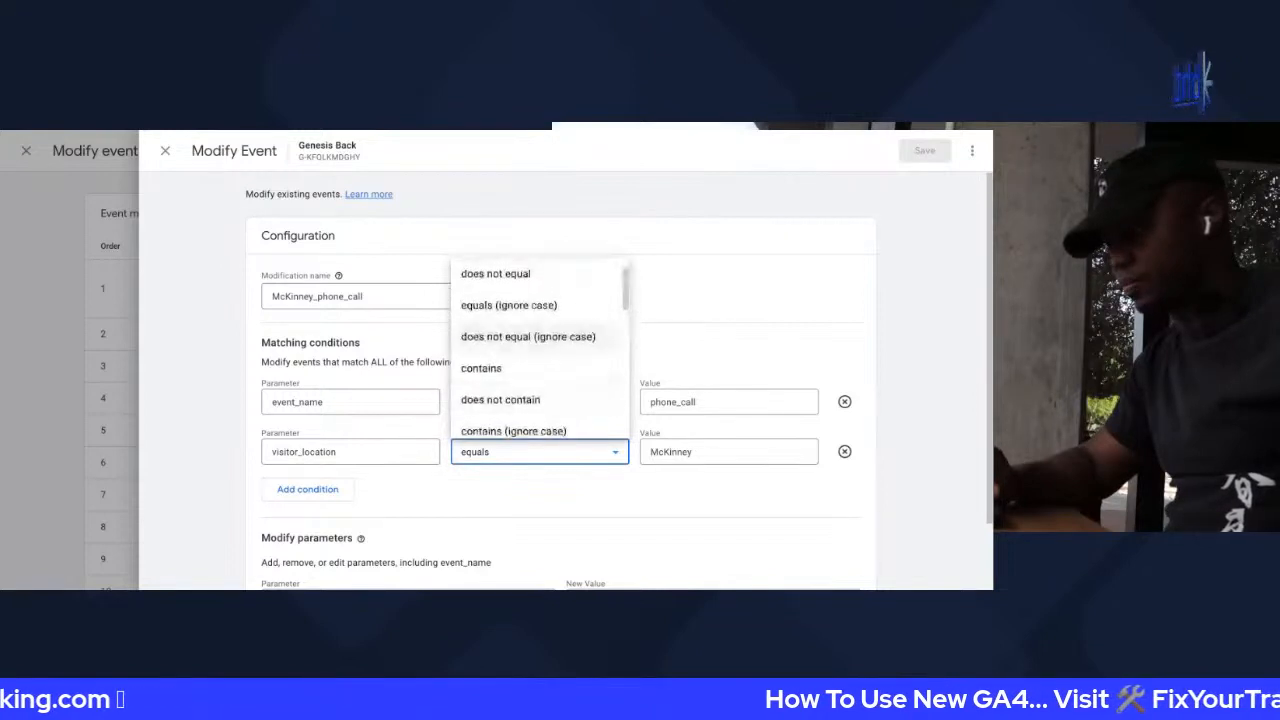
scroll(520, 350, up, 1)
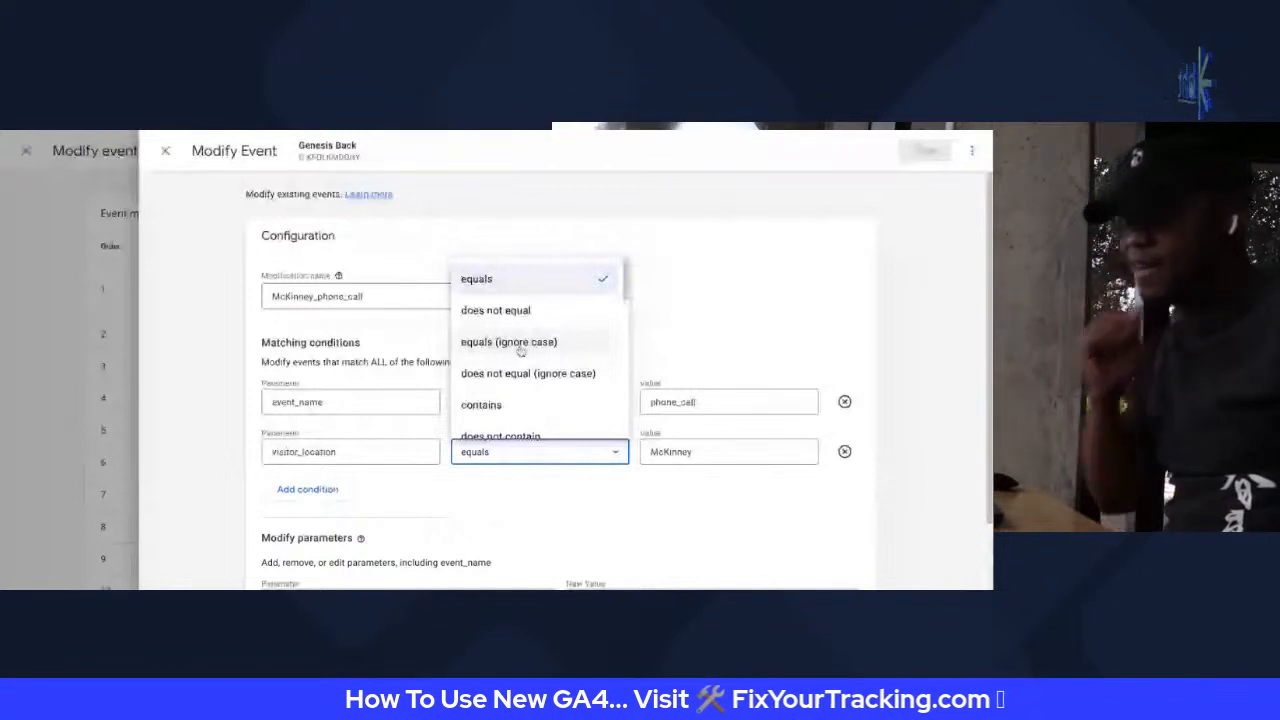
scroll(520, 348, down, 3)
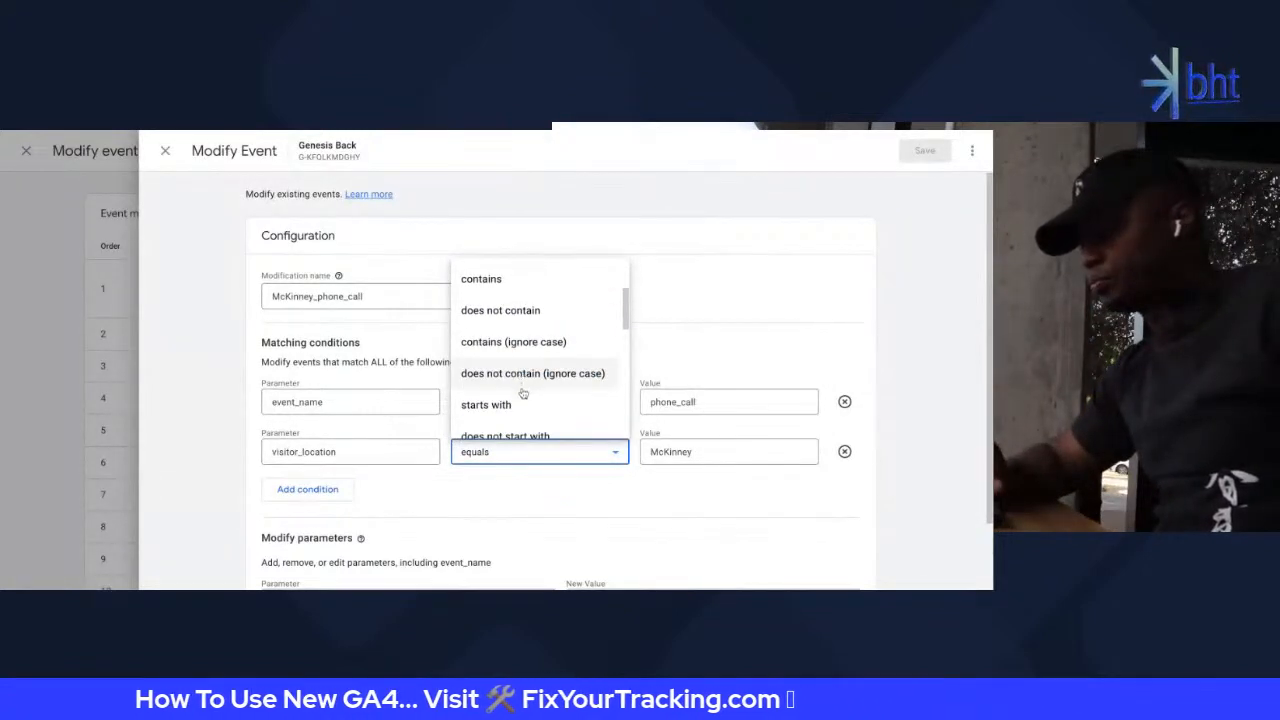
scroll(522, 394, down, 1)
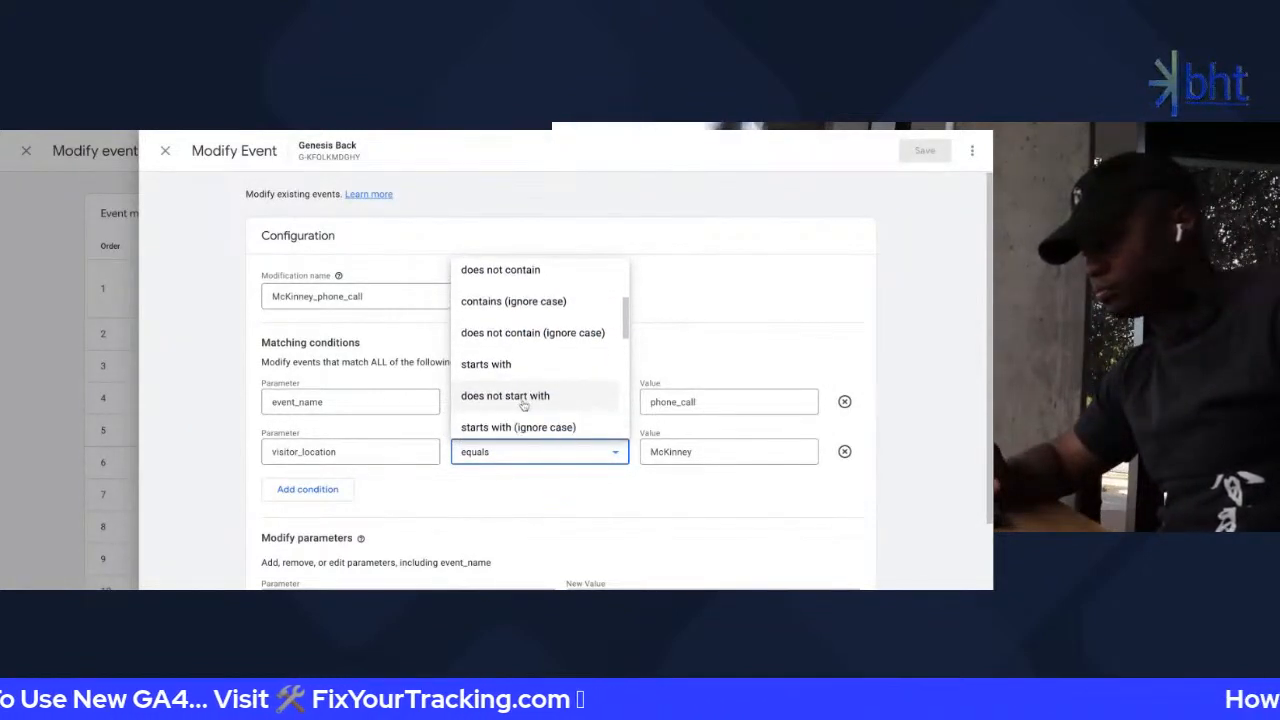
scroll(512, 366, down, 3)
scroll(516, 330, down, 1)
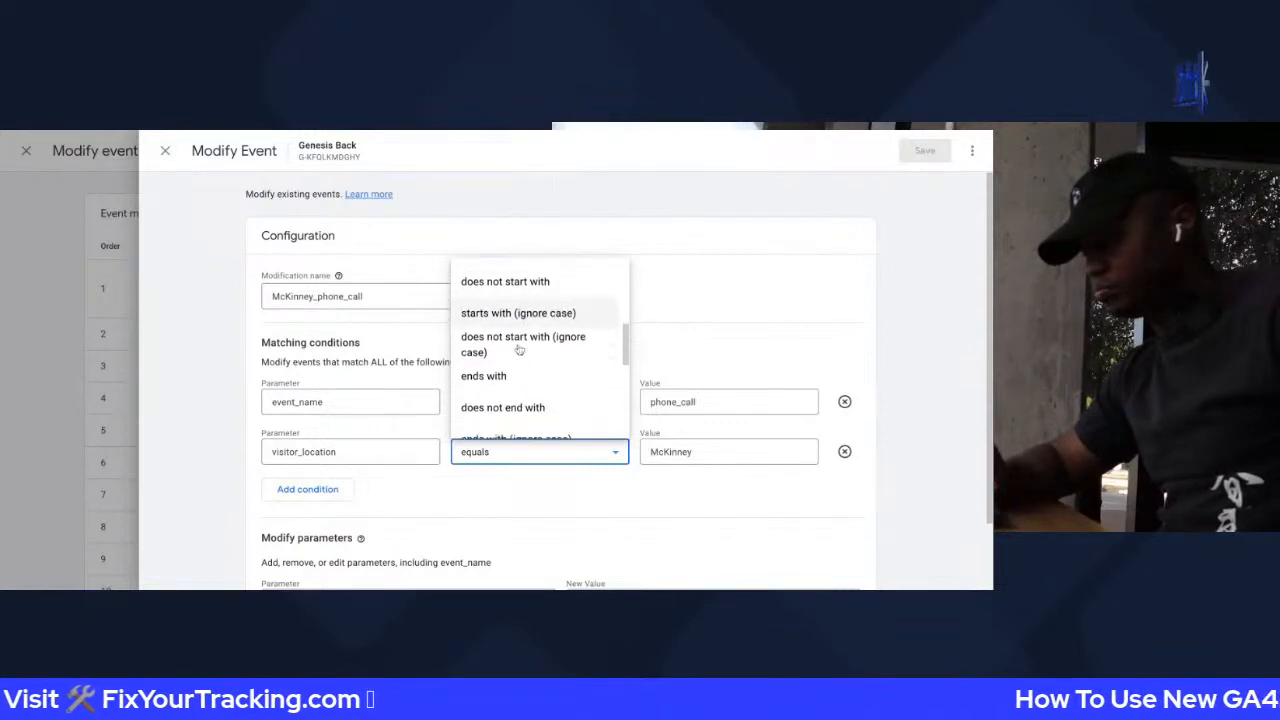
scroll(519, 349, down, 2)
scroll(516, 350, down, 1)
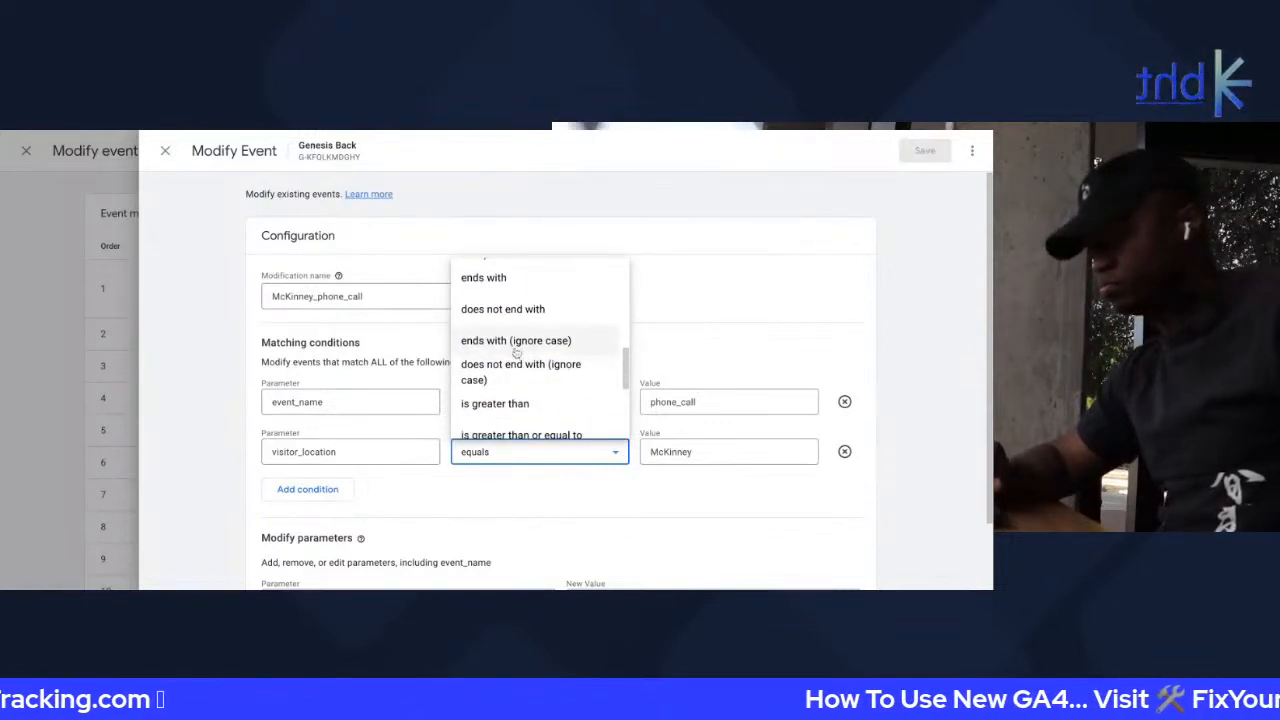
scroll(516, 330, down, 3)
scroll(511, 302, up, 1)
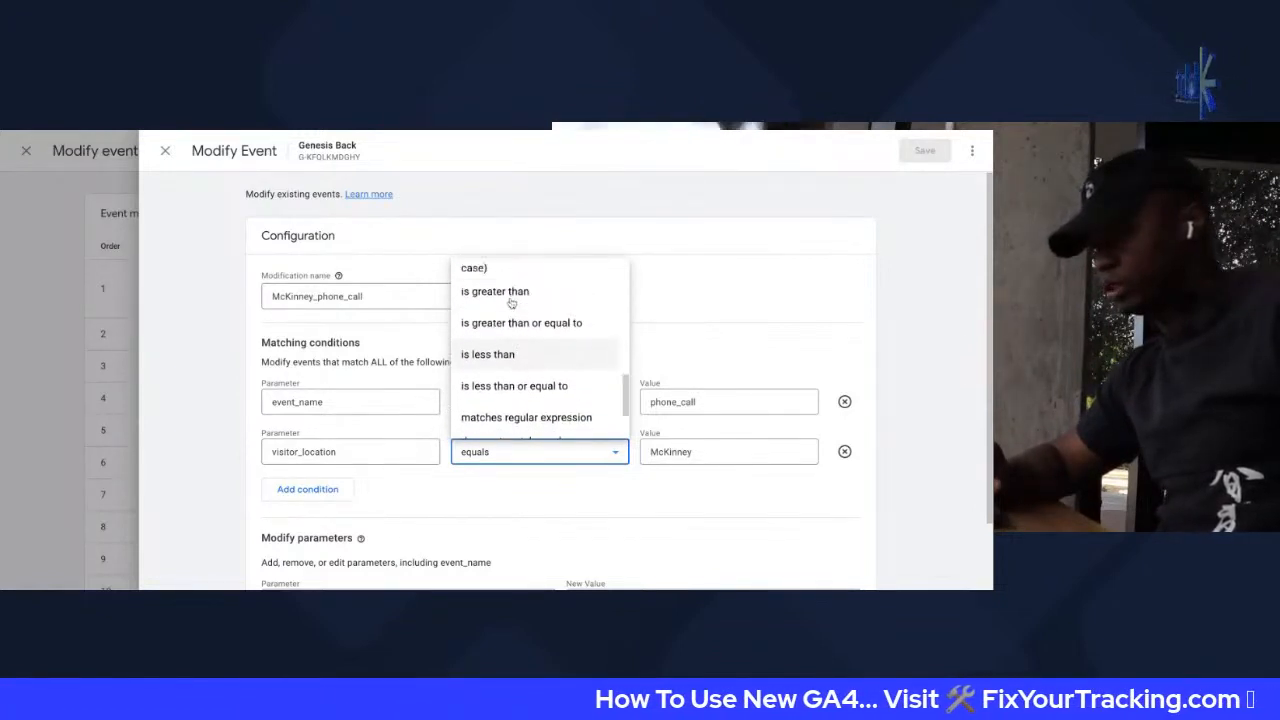
scroll(512, 330, up, 3)
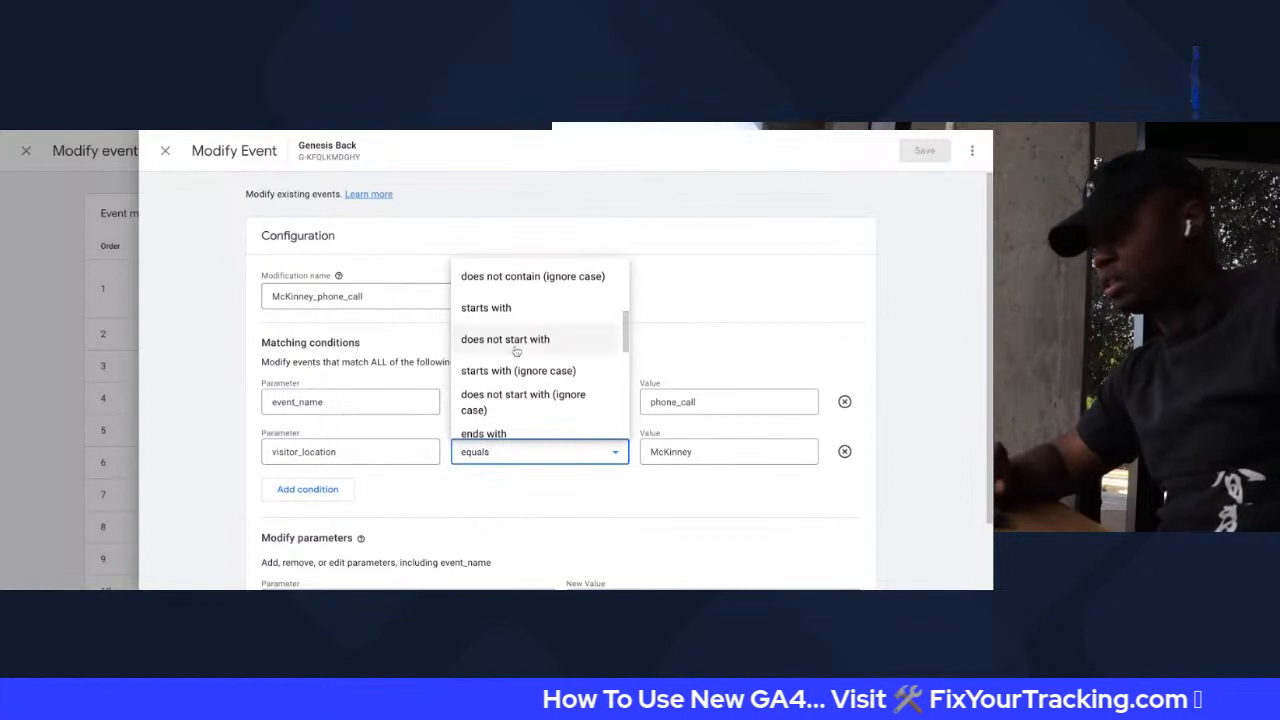
click(710, 455)
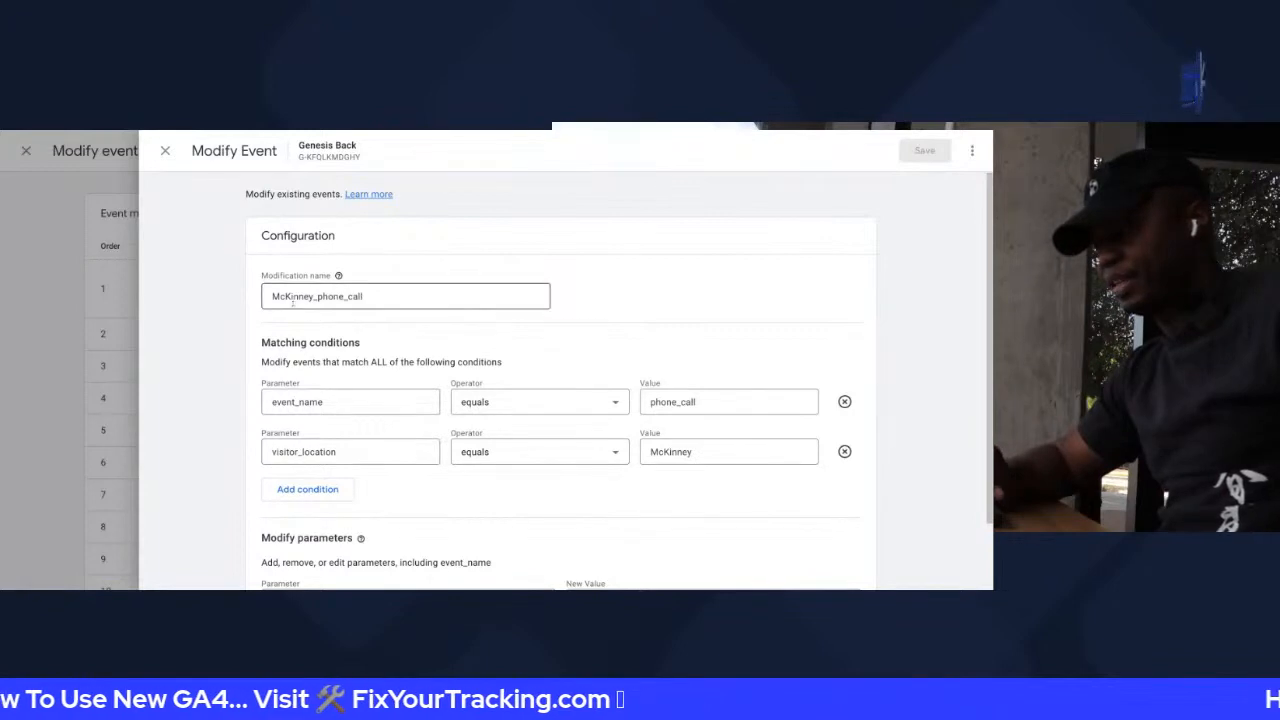
Review Modify parameters, then close the McKinney_phone_call editor and modifications list without saving
scroll(340, 360, down, 2)
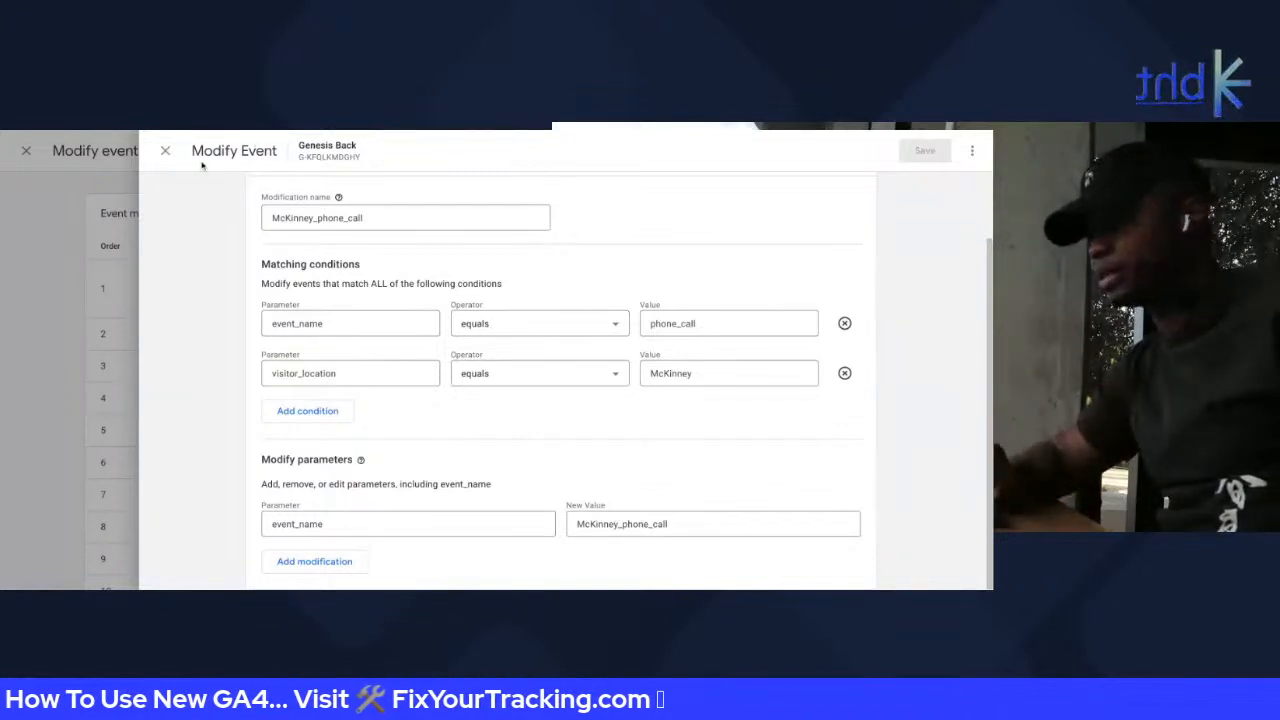
scroll(257, 360, up, 1)
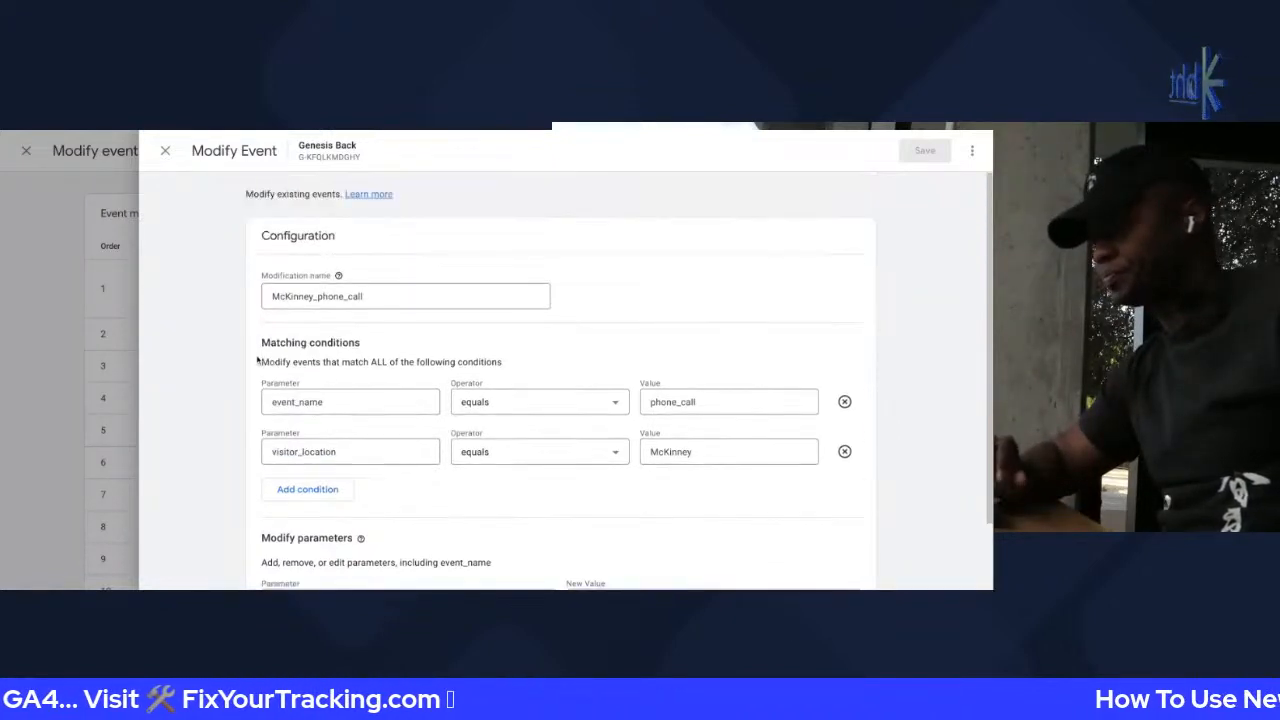
click(166, 152)
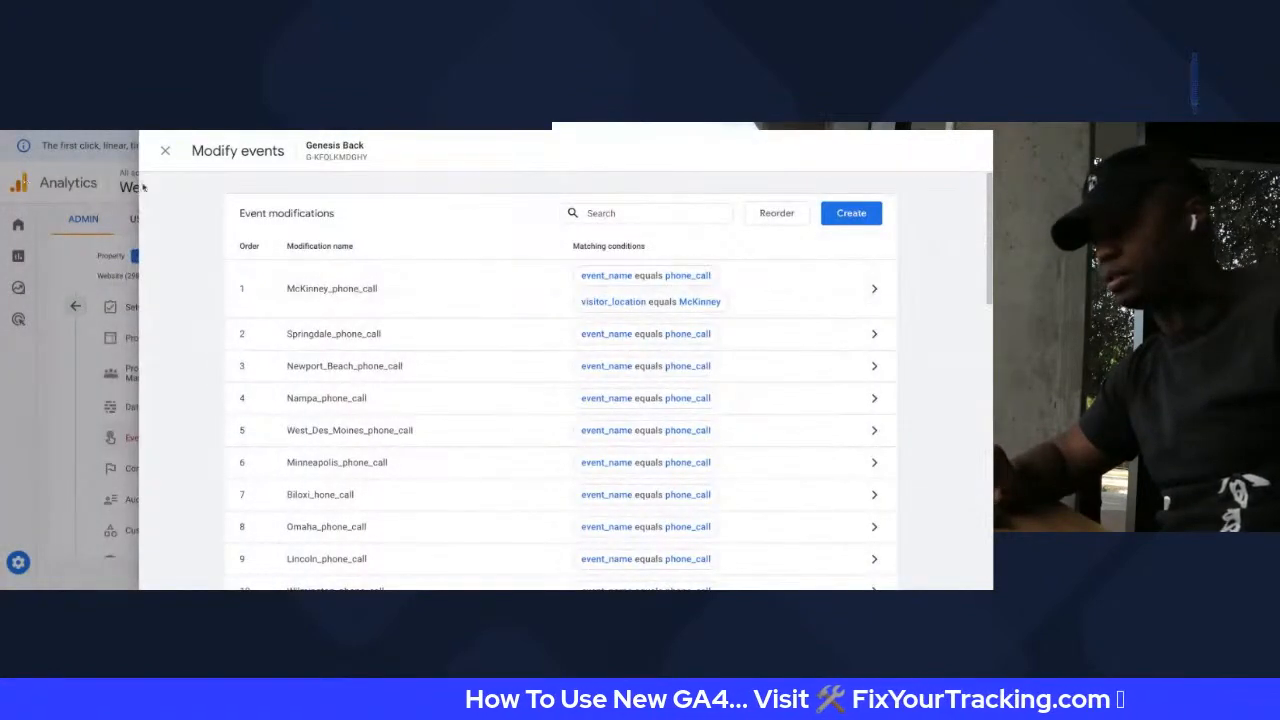
click(166, 152)
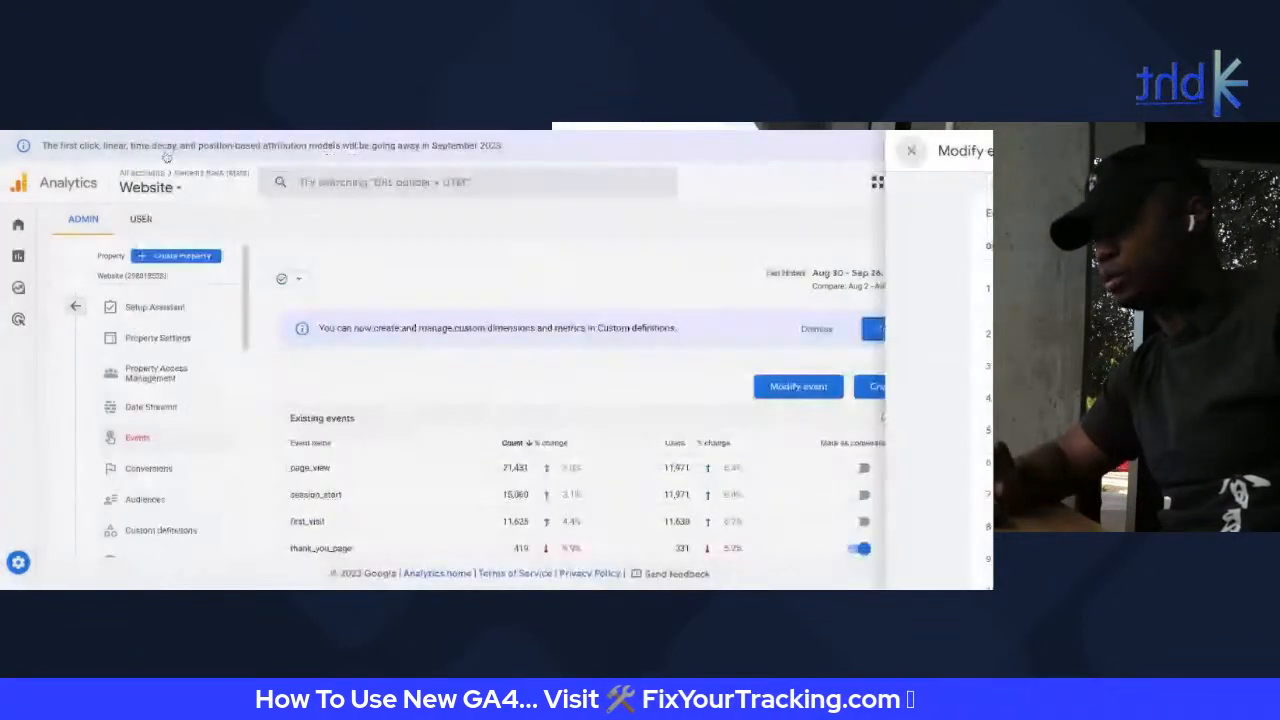